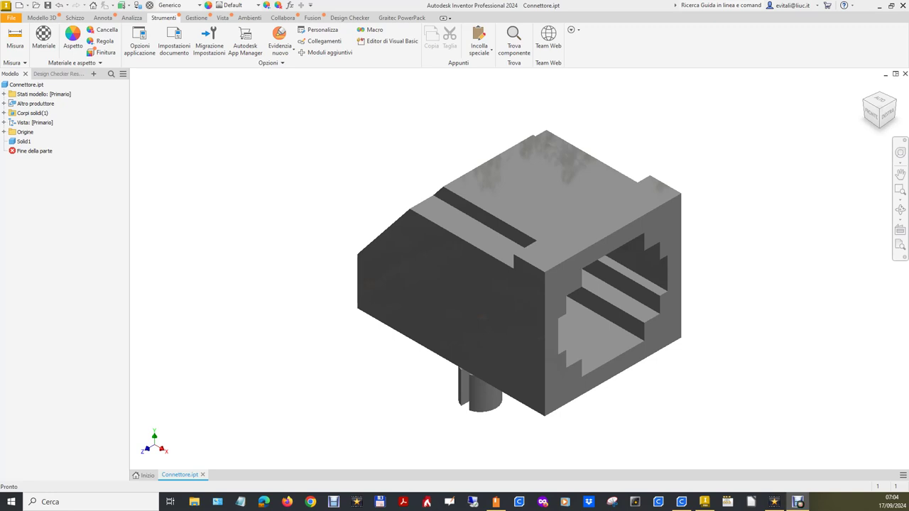
Create a new part, Parte2, from the ANSI (in).ipt template in the Miei > Profess folder.
left_click(144, 475)
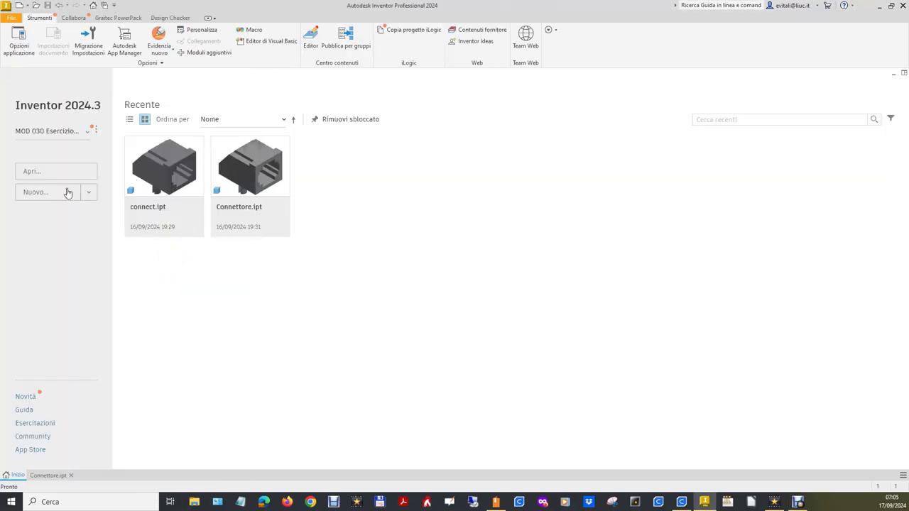
left_click(62, 194)
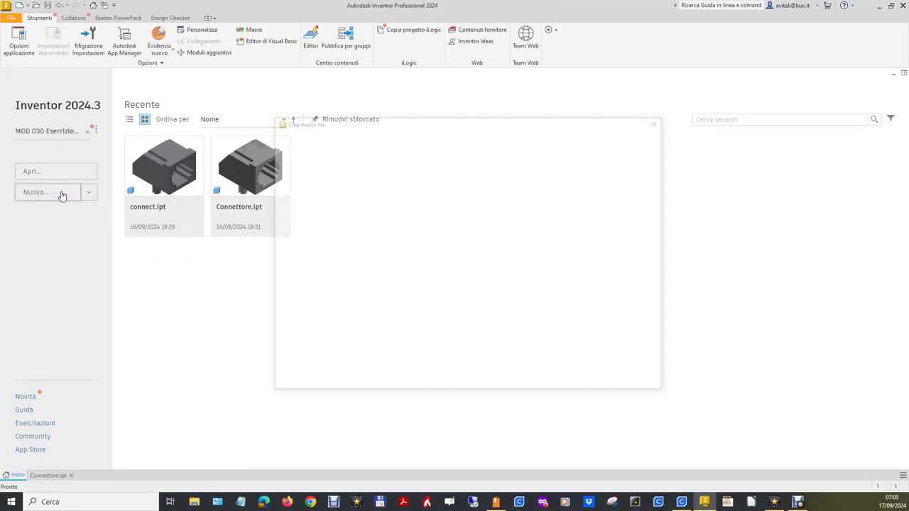
left_click(283, 176)
left_click(294, 205)
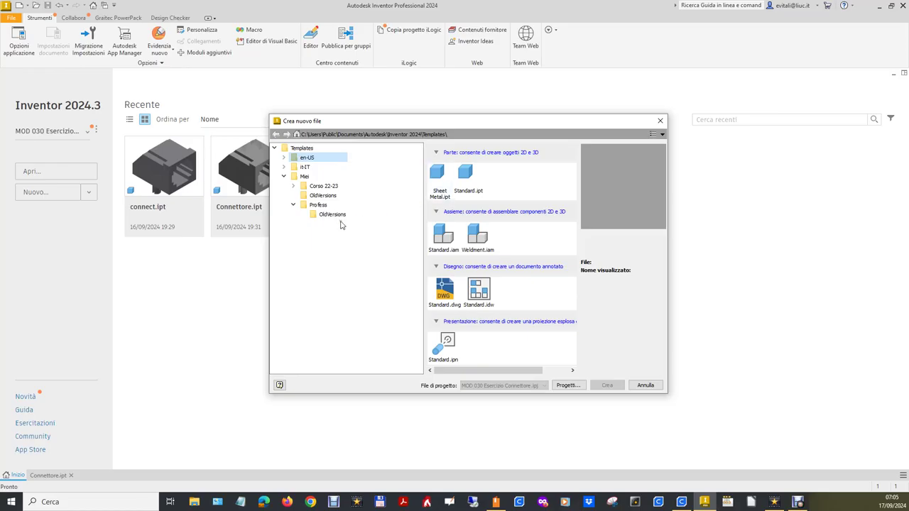
left_click(316, 204)
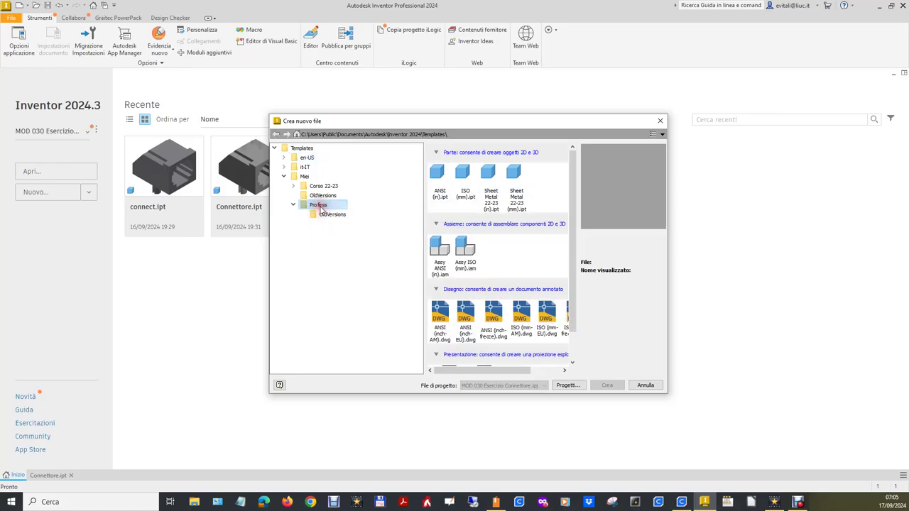
double_click(438, 176)
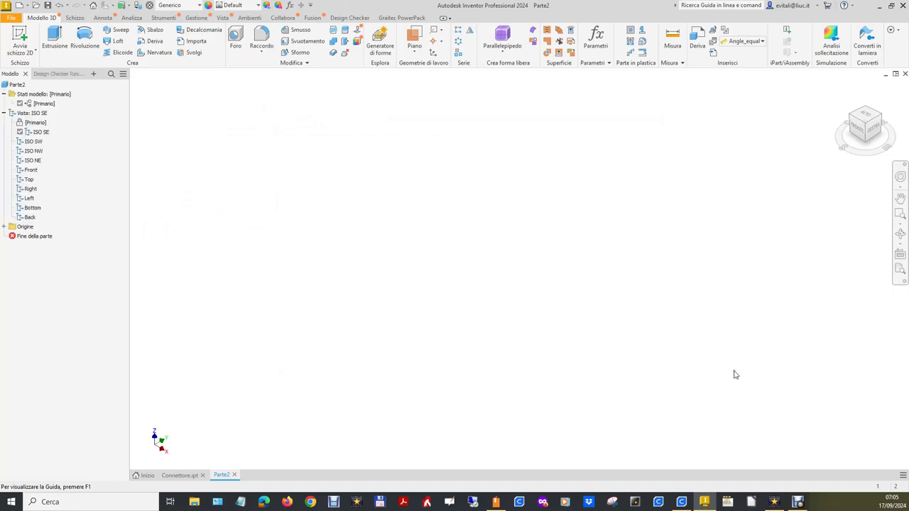
Tile Connettore and Parte2 vertically, narrow the Connettore pane, and make Connettore active.
left_click(903, 475)
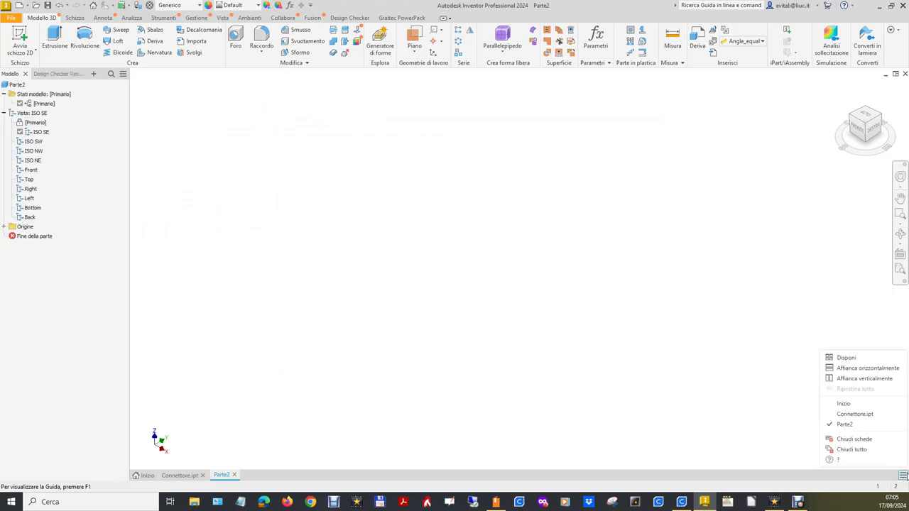
left_click(863, 378)
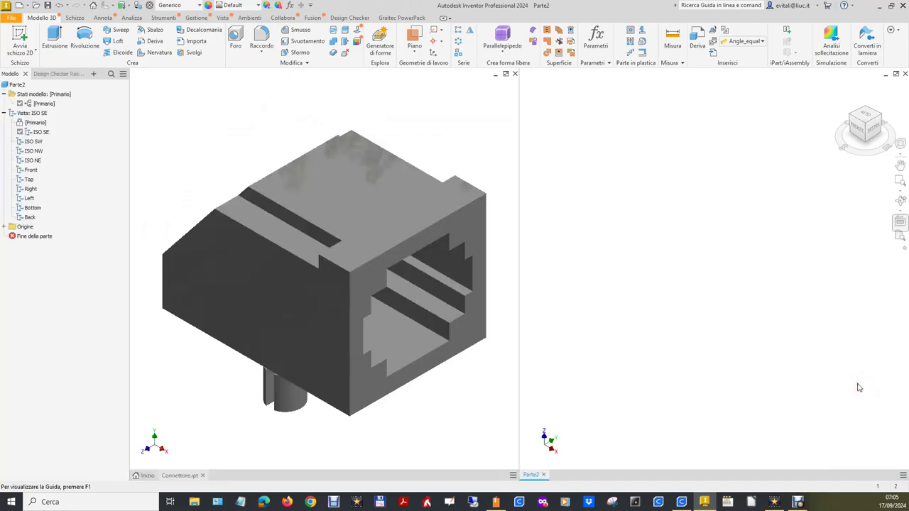
left_click_drag(515, 393, 448, 395)
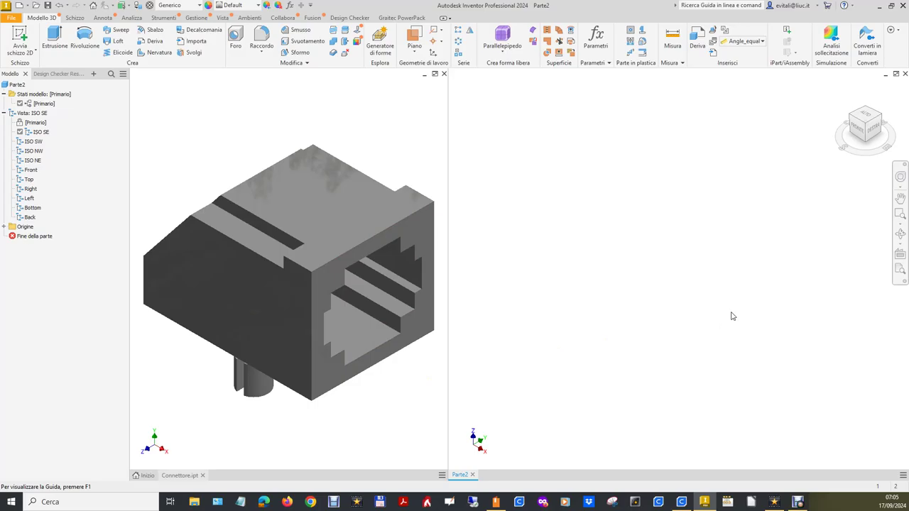
left_click(389, 145)
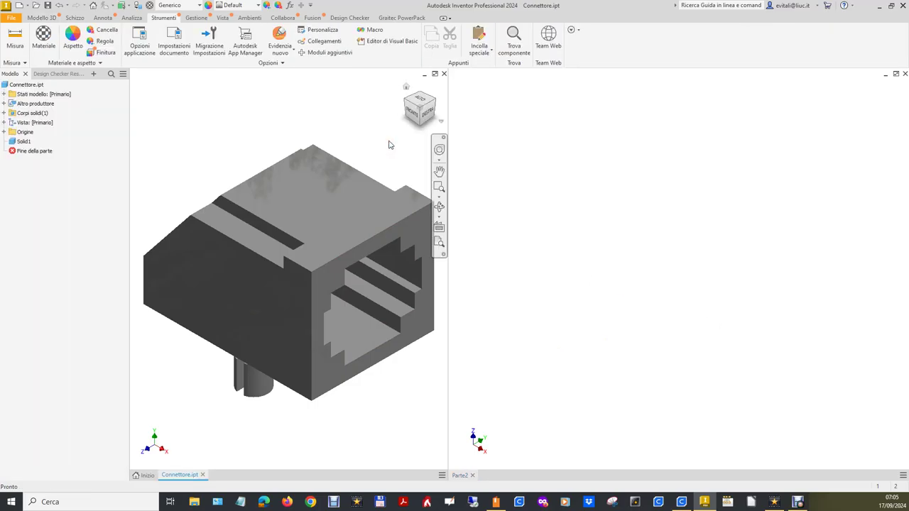
left_click(179, 46)
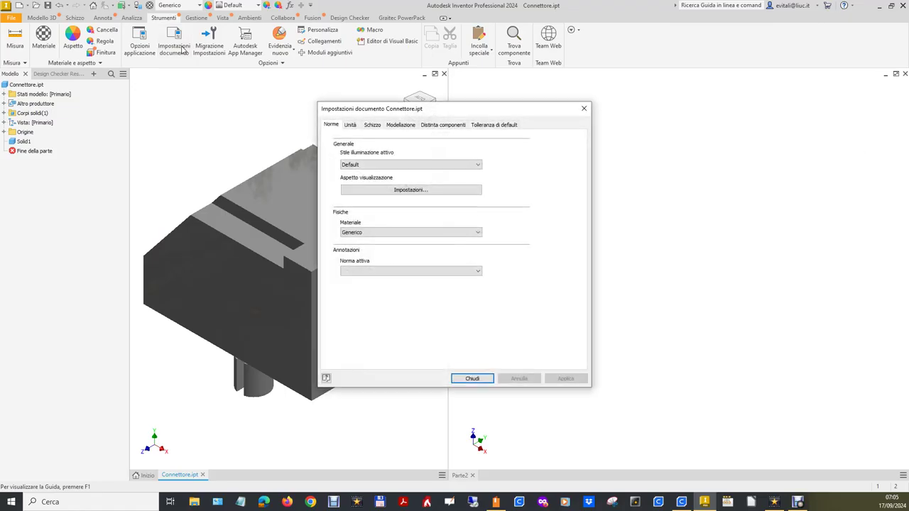
In Connettore's Unità settings, use grado for angles and 8,12345678 for both precisions, then apply.
left_click(350, 125)
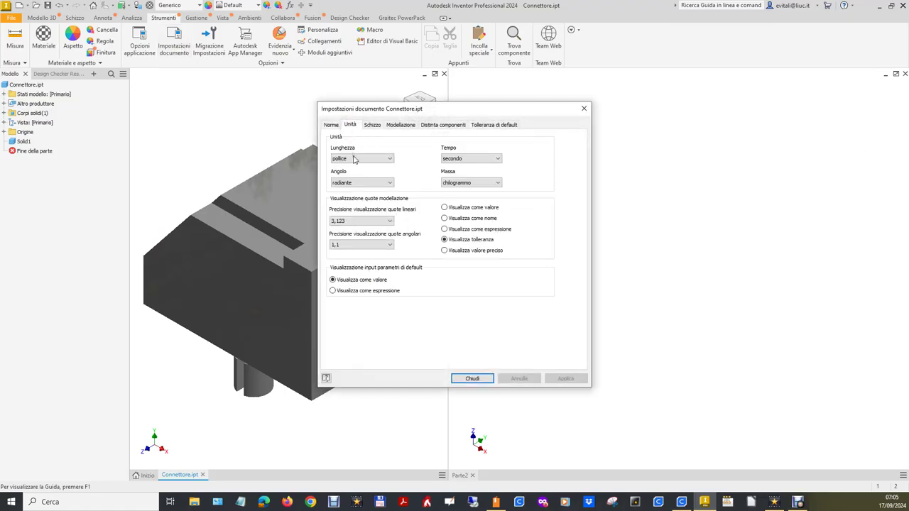
left_click(364, 183)
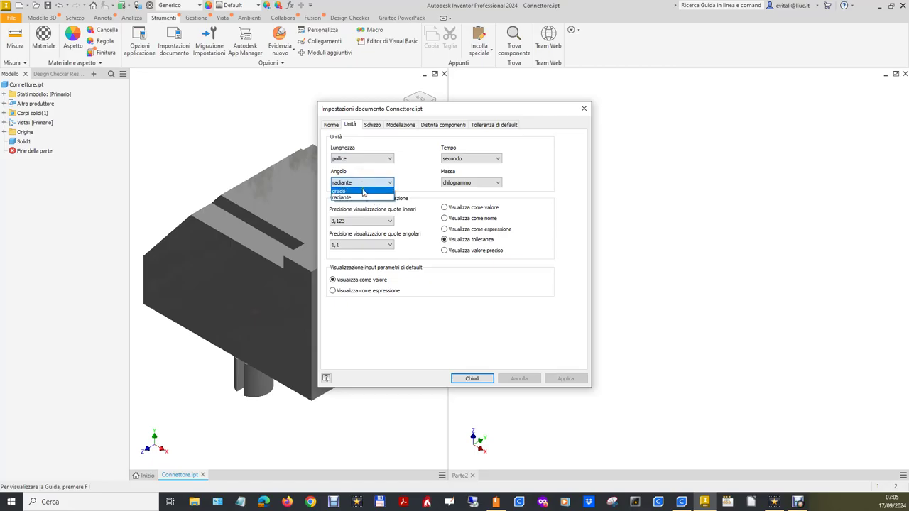
left_click(361, 191)
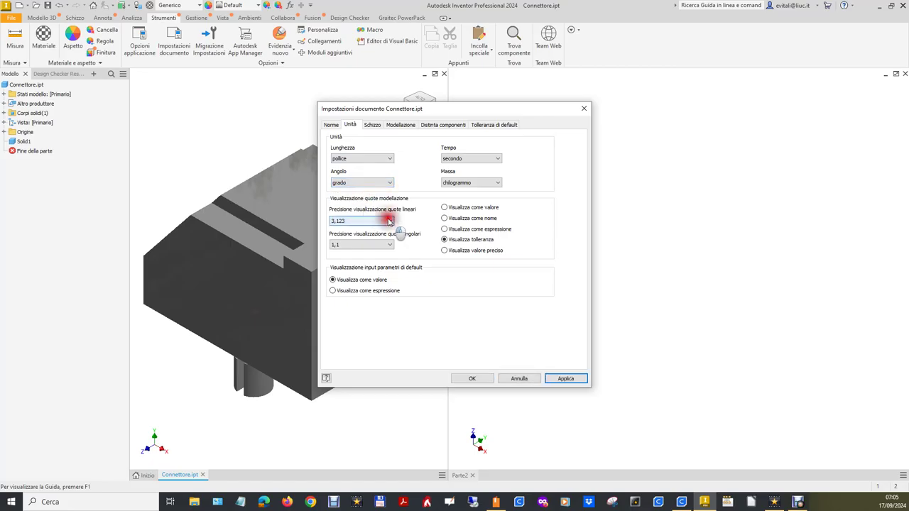
left_click(388, 221)
left_click(383, 278)
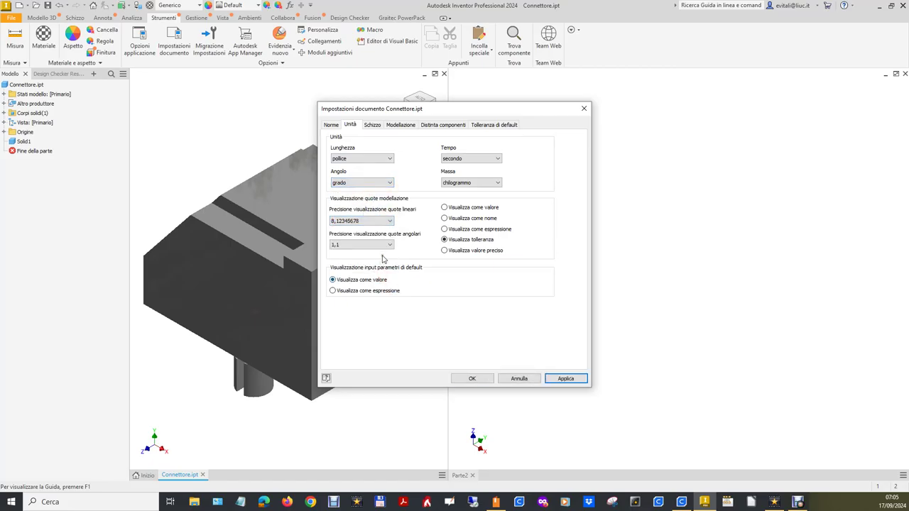
left_click(392, 246)
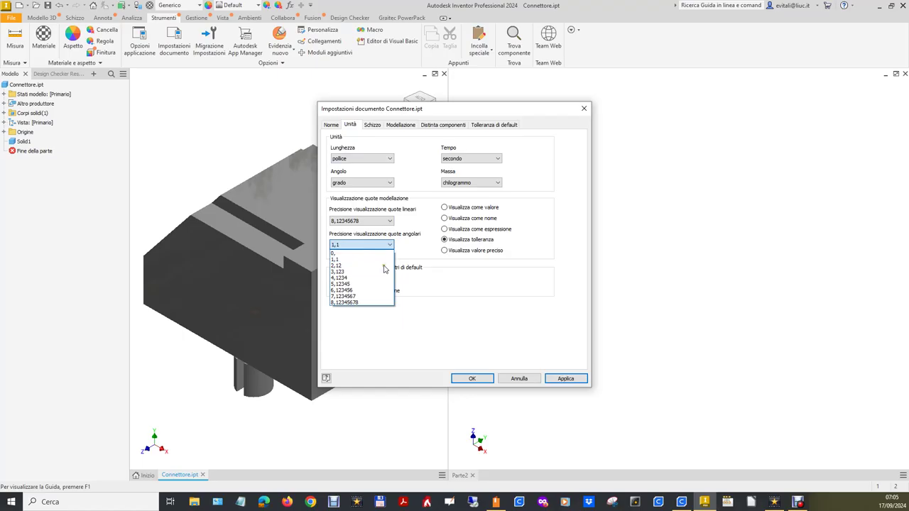
left_click(377, 304)
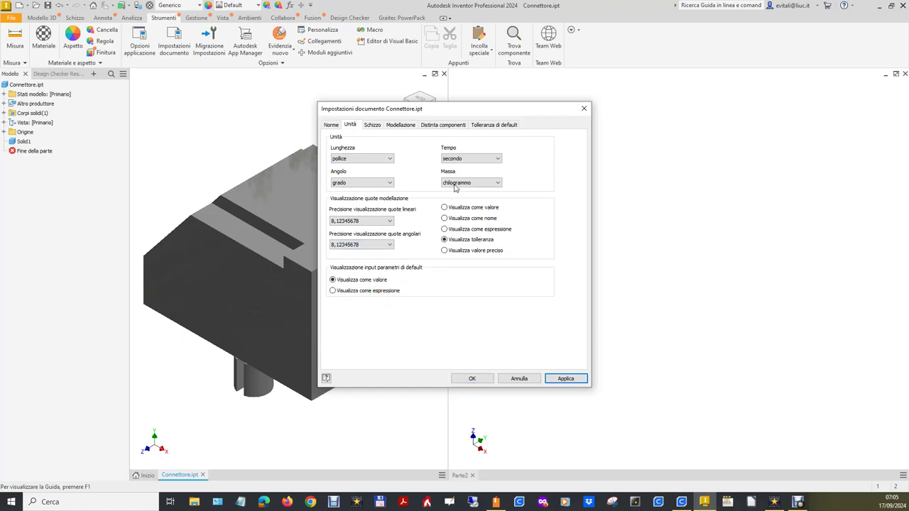
left_click(565, 379)
left_click(472, 379)
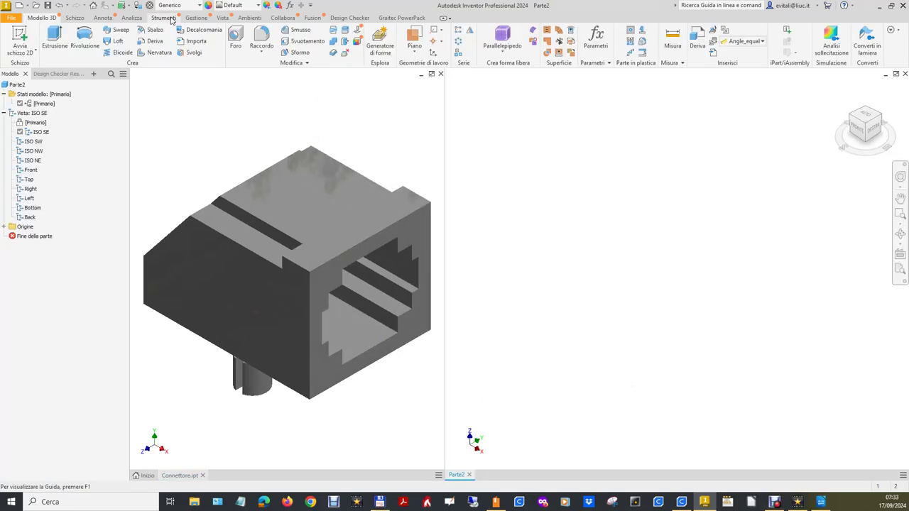
In Parte2's Unità settings, use chilogrammo for mass and 8,12345678 for both precisions, then apply.
left_click(164, 17)
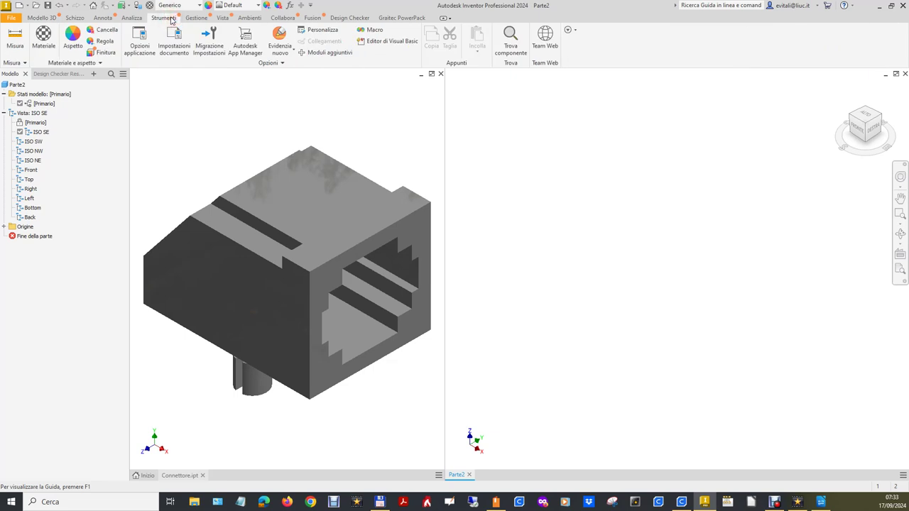
left_click(174, 40)
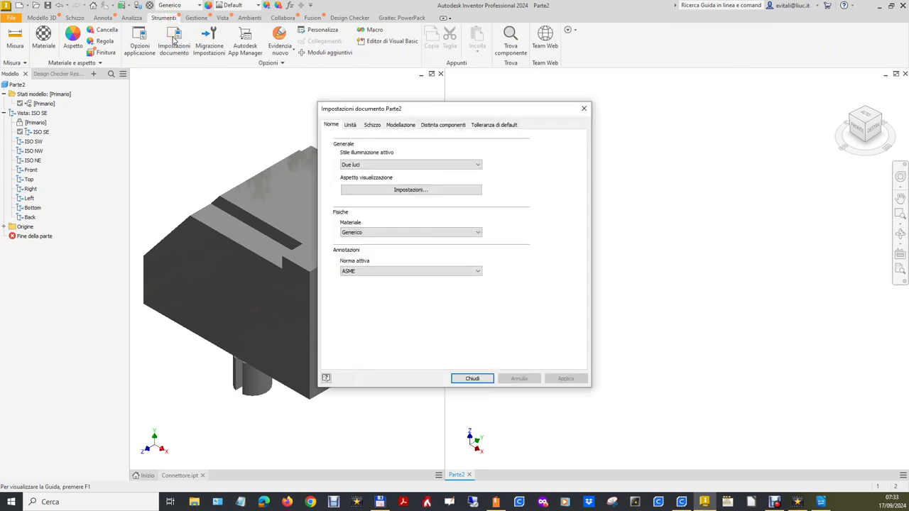
left_click(352, 126)
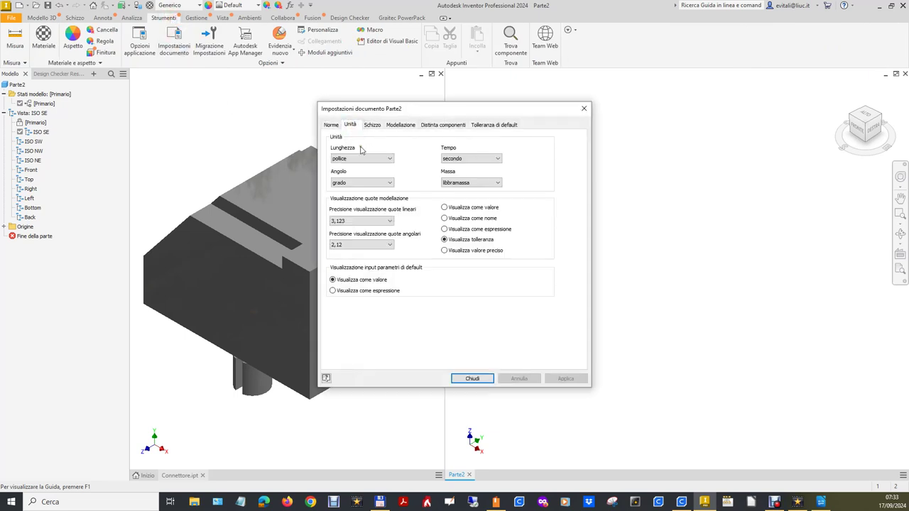
left_click(469, 182)
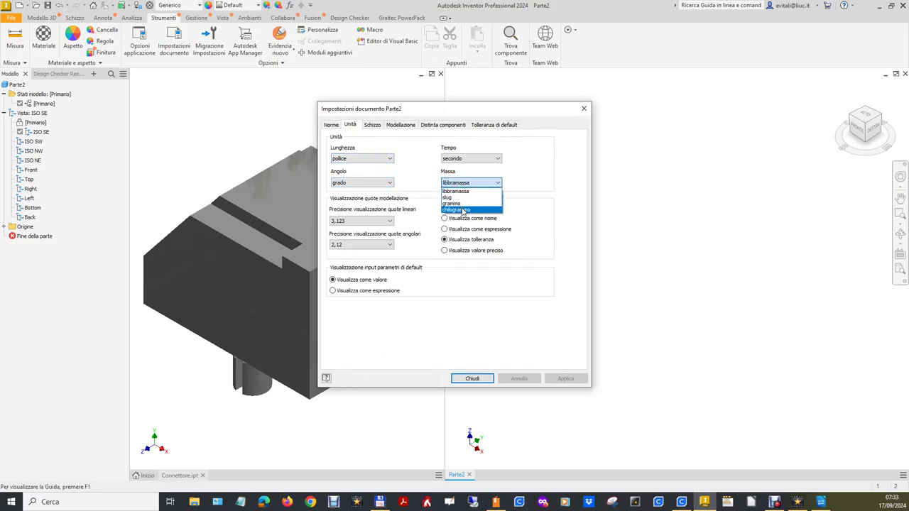
left_click(464, 210)
left_click(371, 221)
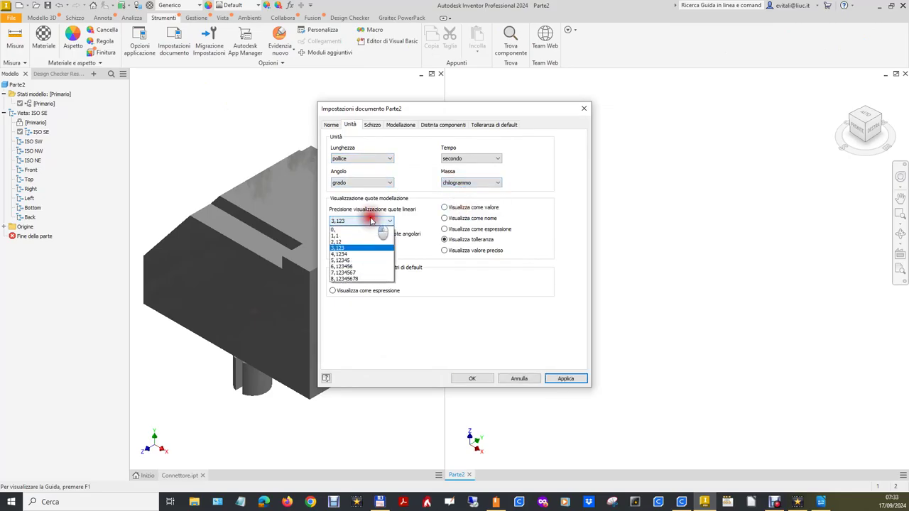
left_click(352, 280)
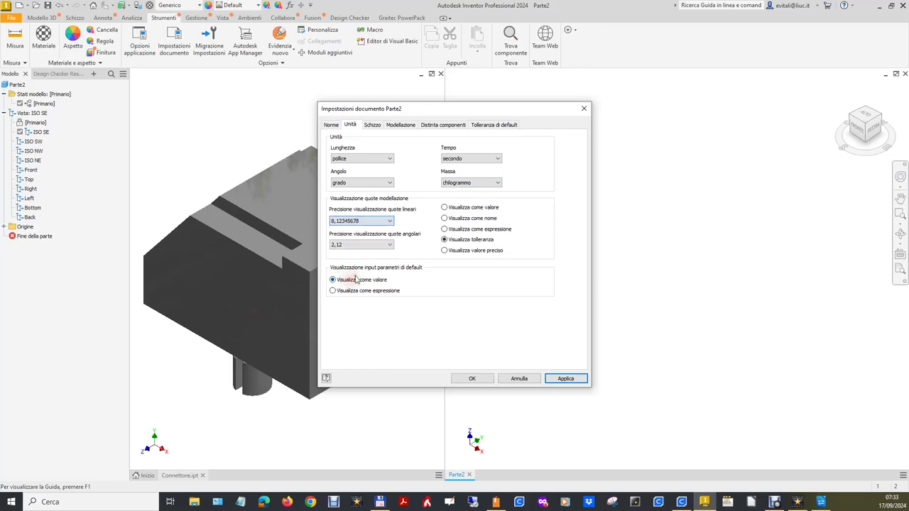
left_click(387, 245)
left_click(362, 302)
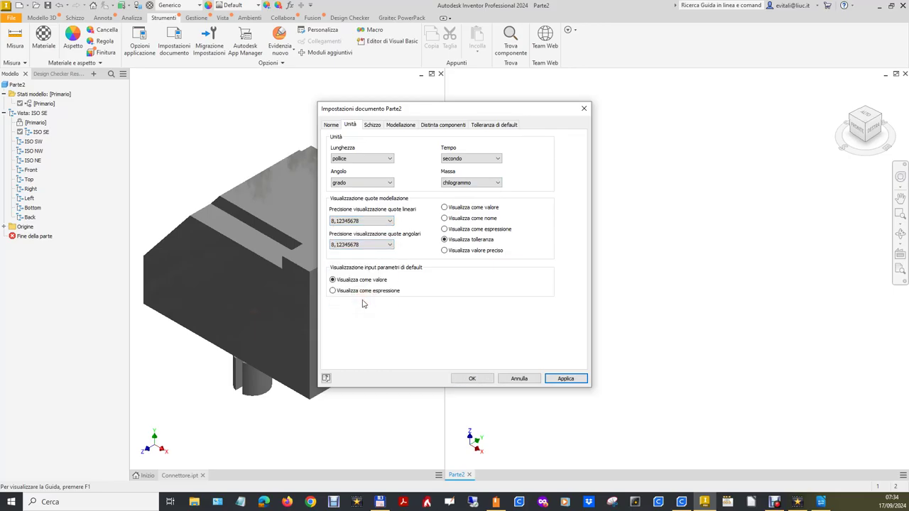
left_click(572, 379)
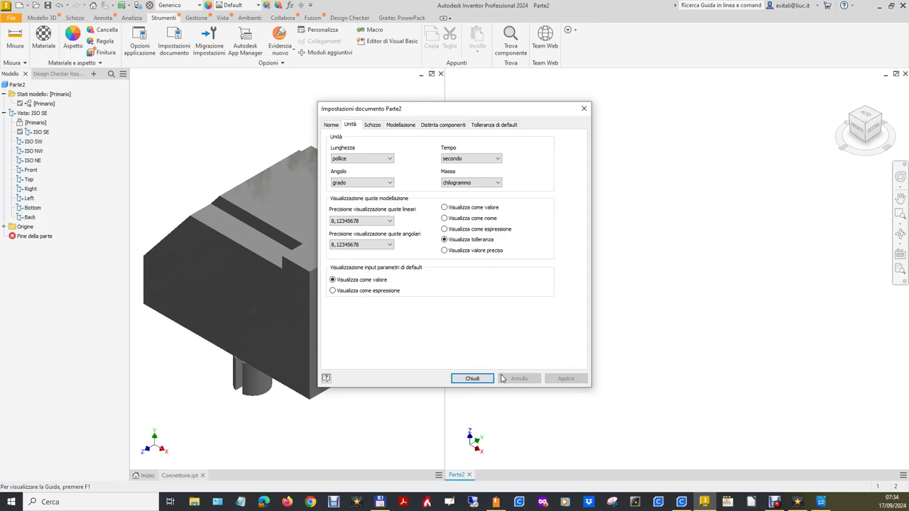
left_click(480, 379)
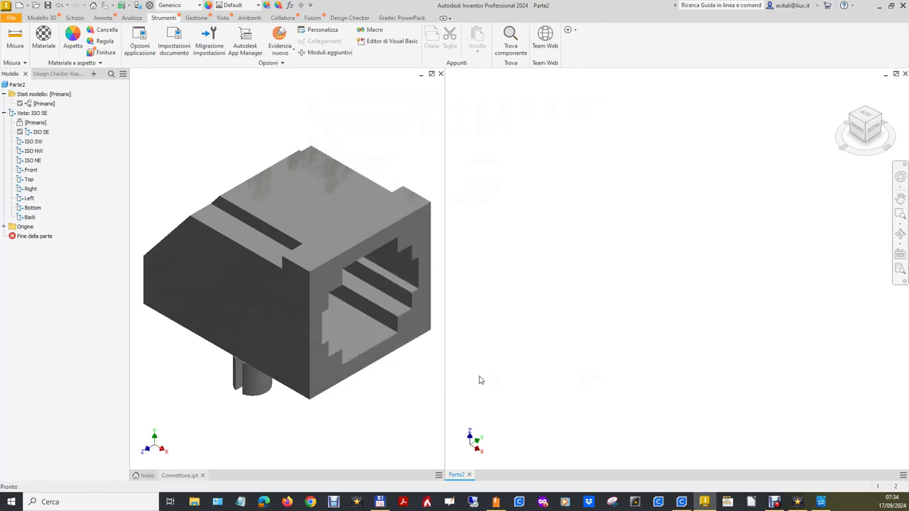
Activate Connettore and orbit the connector to inspect its underside and a corner view.
left_click(239, 436)
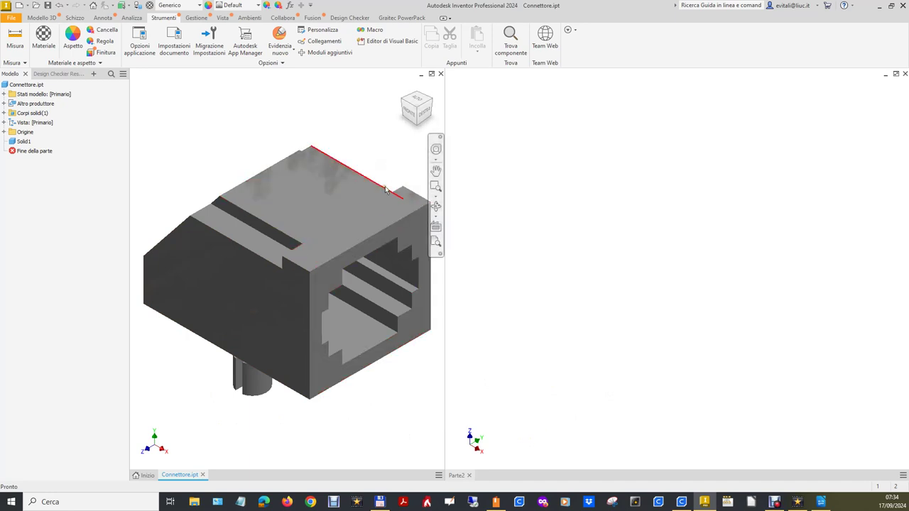
left_click(436, 206)
mouse_move(248, 304)
left_mouse_down()
mouse_move(250, 231)
mouse_move(322, 243)
mouse_move(272, 203)
left_mouse_up()
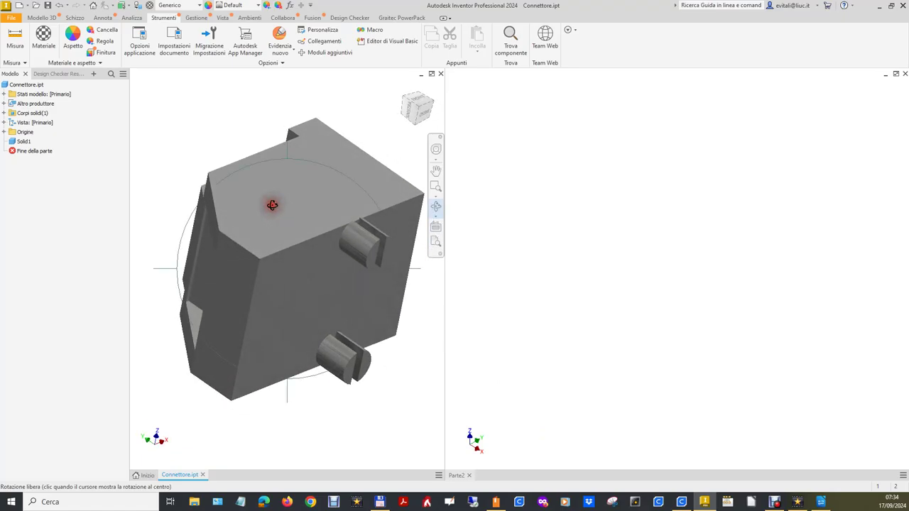
key("Escape")
left_click(434, 104)
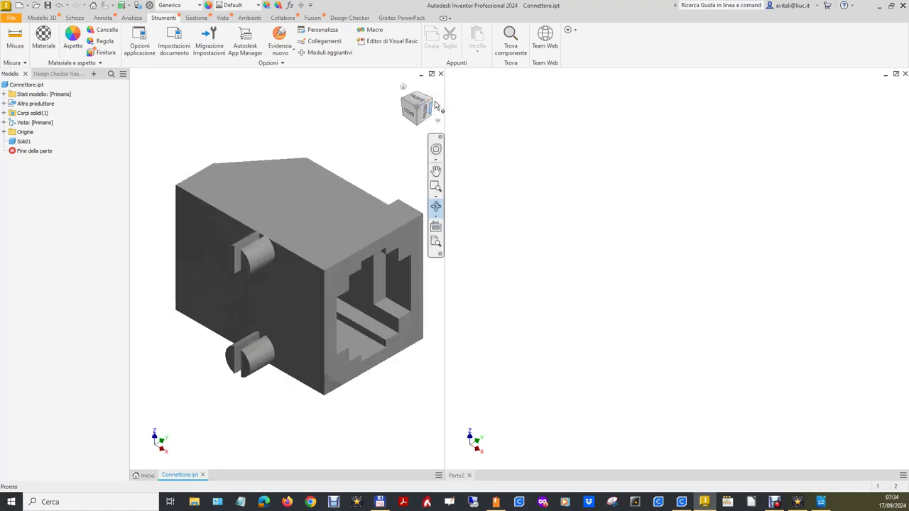
key("F4")
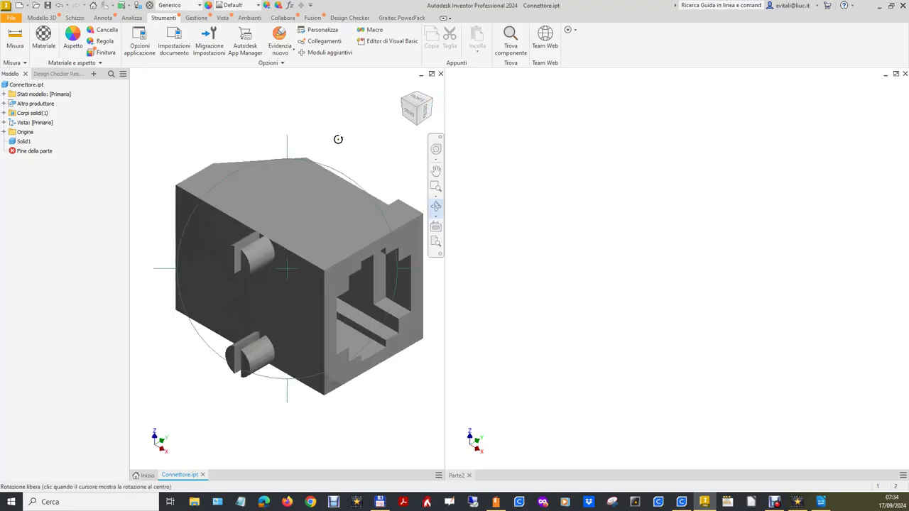
left_click(339, 140)
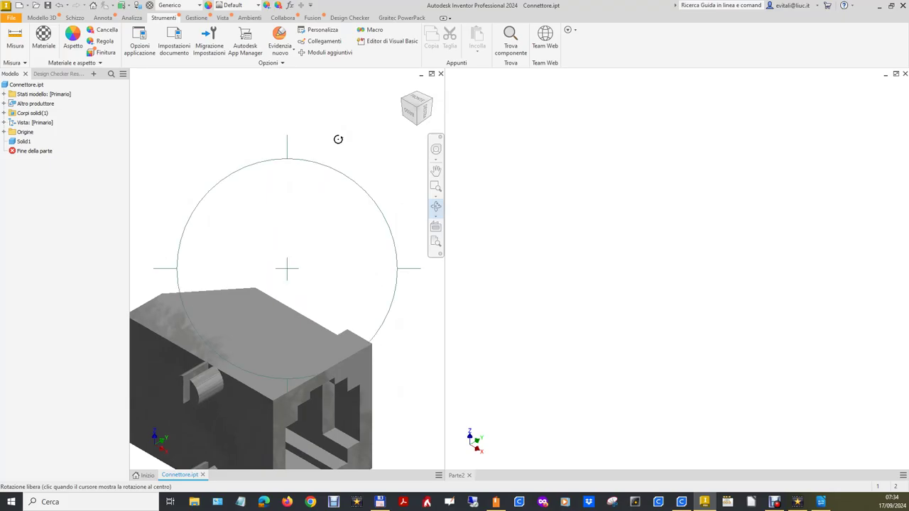
Snap the connector to a flat view and redefine it as the part's top (Alto) view.
right_click(390, 178)
left_click(419, 178)
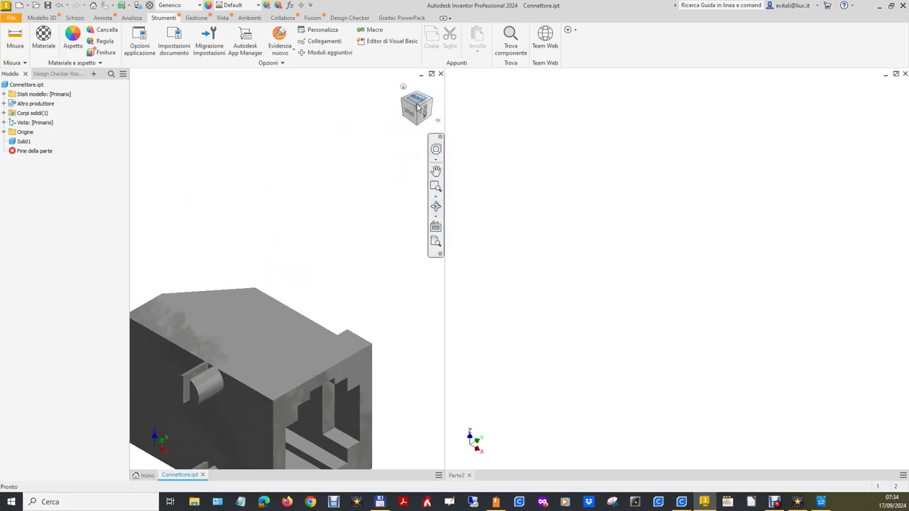
left_click(418, 106)
right_click(416, 103)
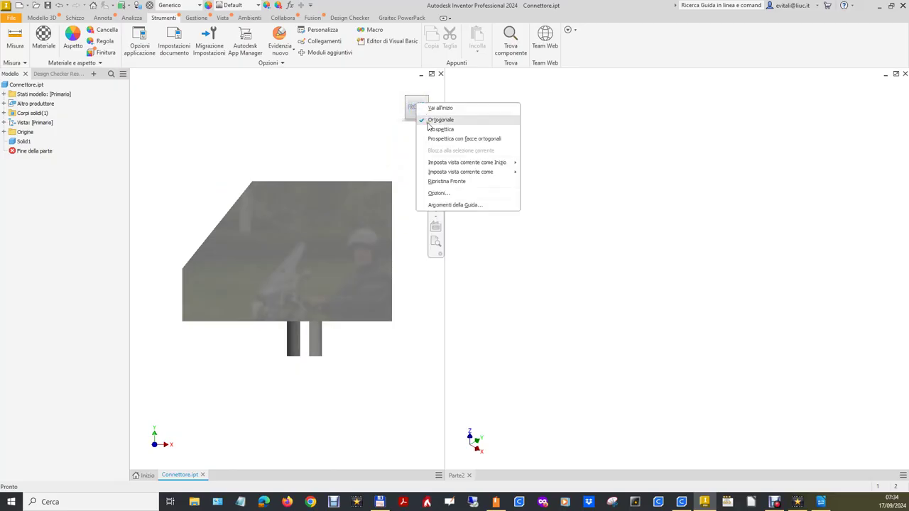
mouse_move(461, 171)
left_click(525, 174)
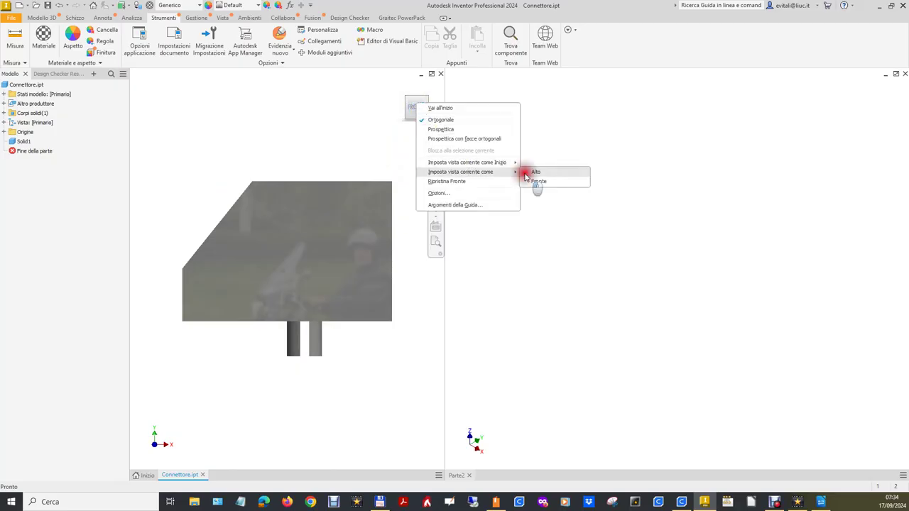
left_click(417, 97)
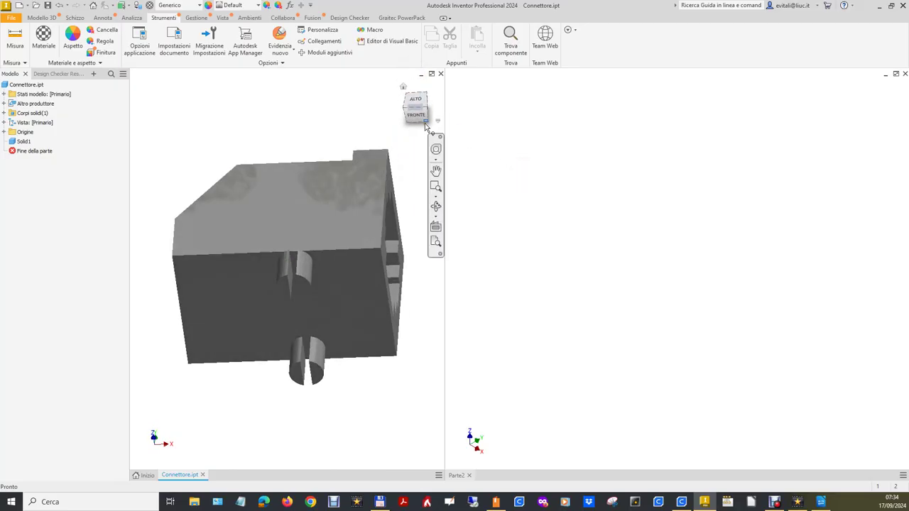
Orbit the connector round to an isometric corner view.
left_click(429, 108)
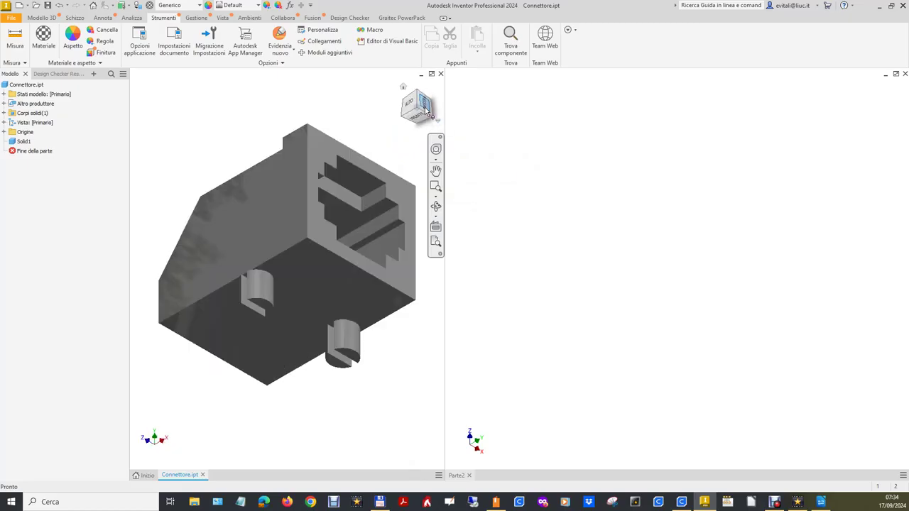
left_click(409, 99)
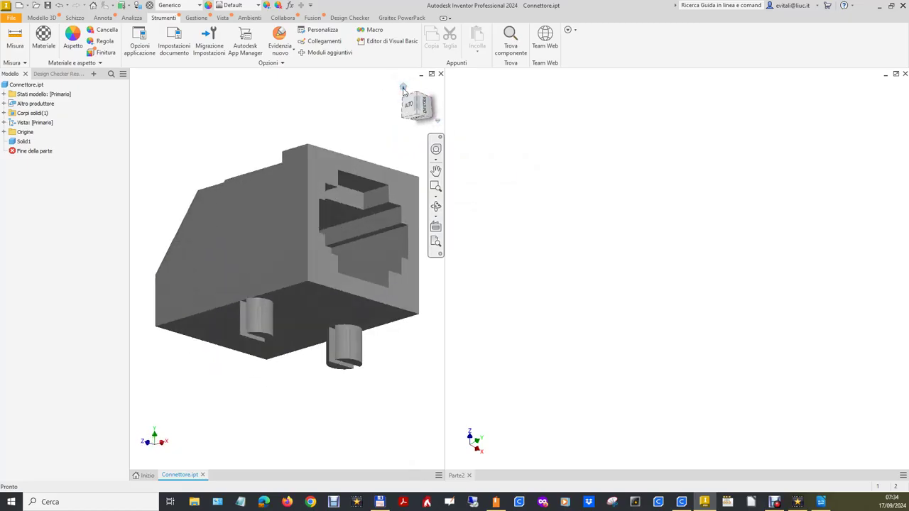
left_click(436, 206)
key("Escape")
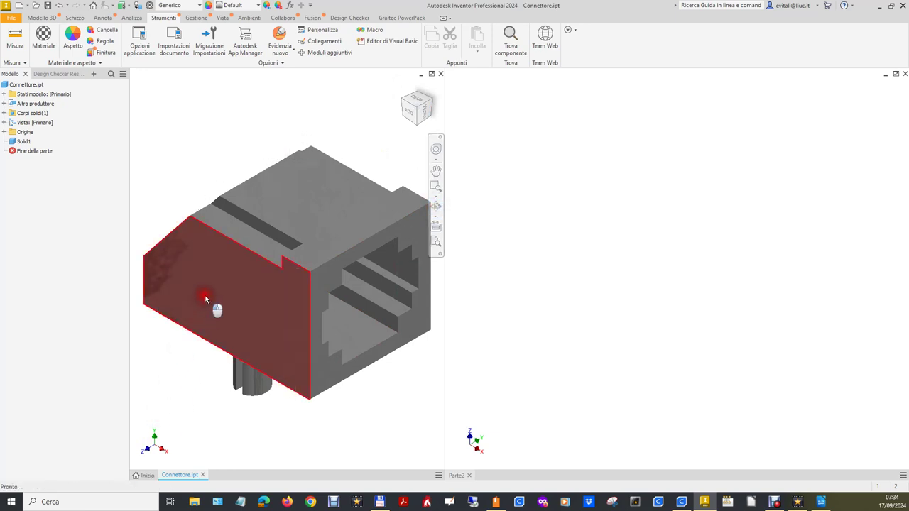
left_click(436, 206)
left_click_drag(286, 263, 288, 230)
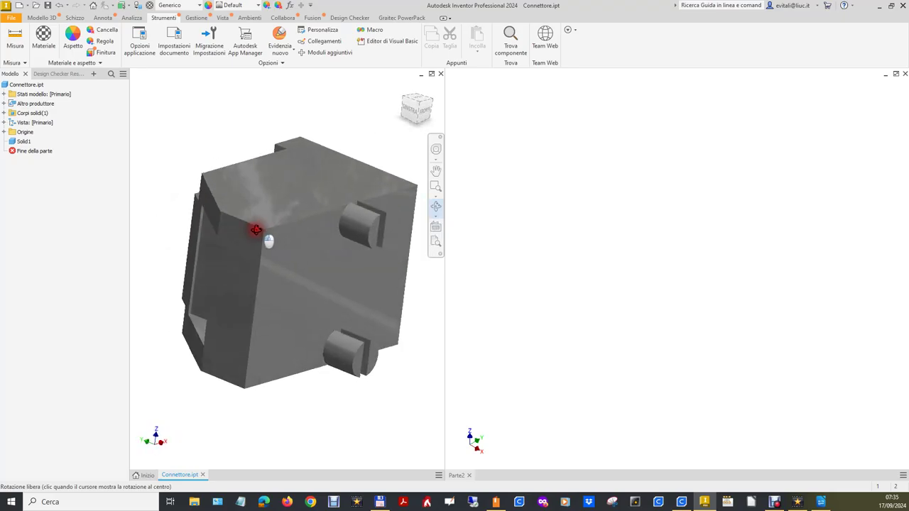
left_click_drag(288, 231, 244, 232)
key("Escape")
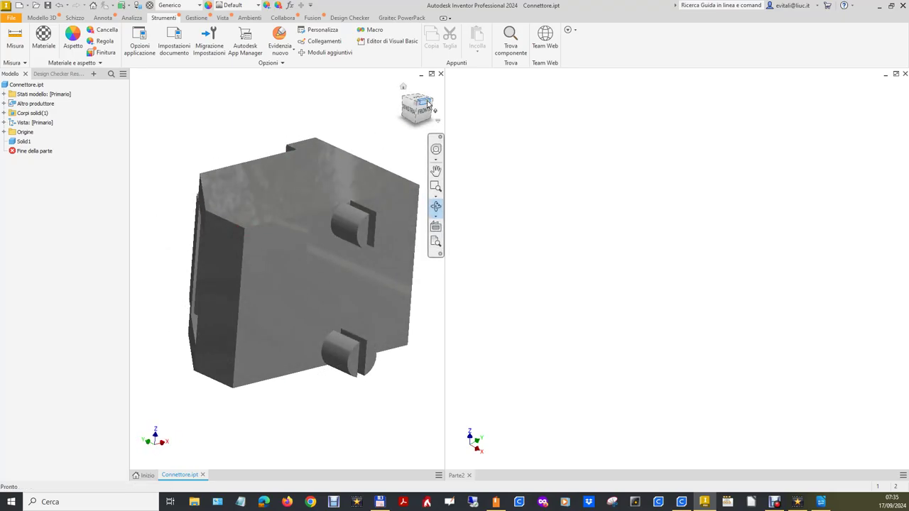
left_click(429, 103)
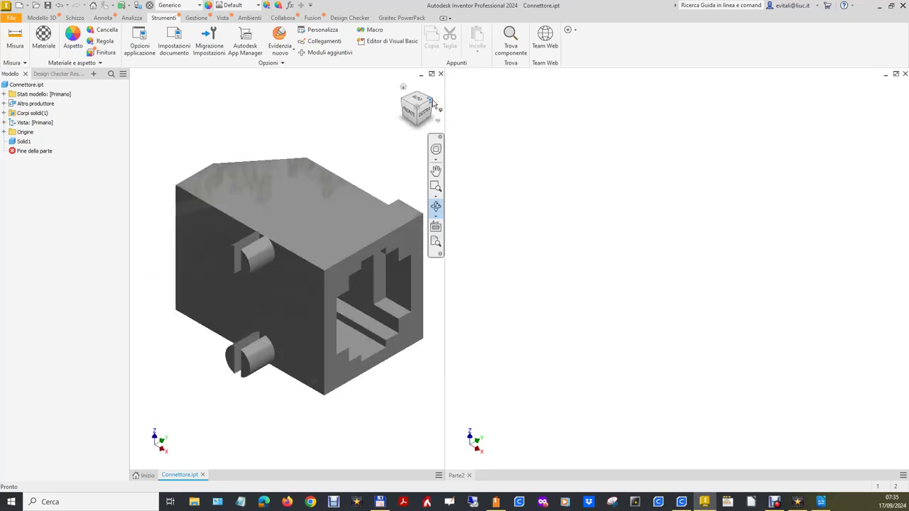
Save the isometric view as the home view with Adatta alla vista.
right_click(403, 85)
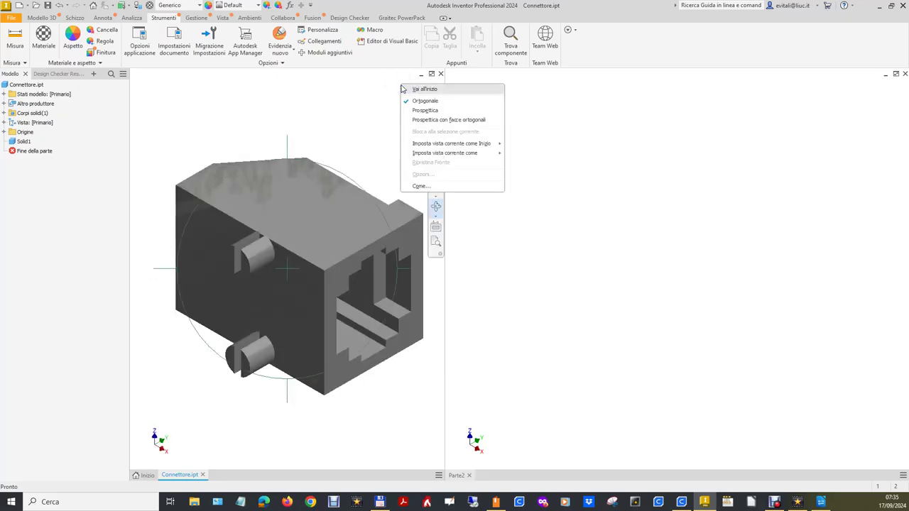
mouse_move(452, 144)
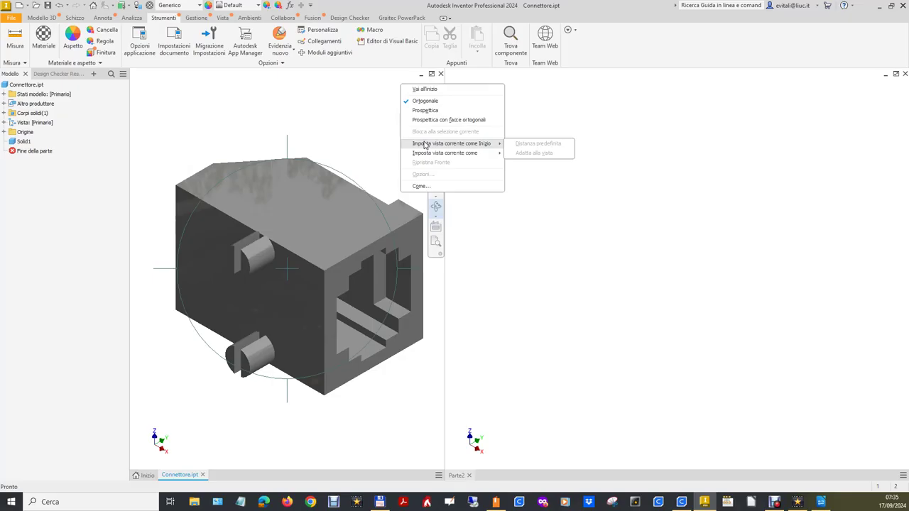
left_click(376, 129)
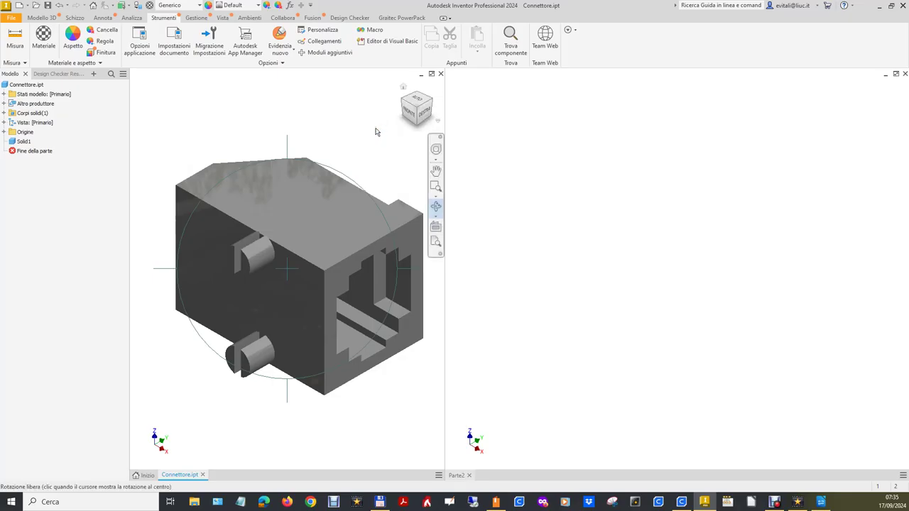
key("Escape")
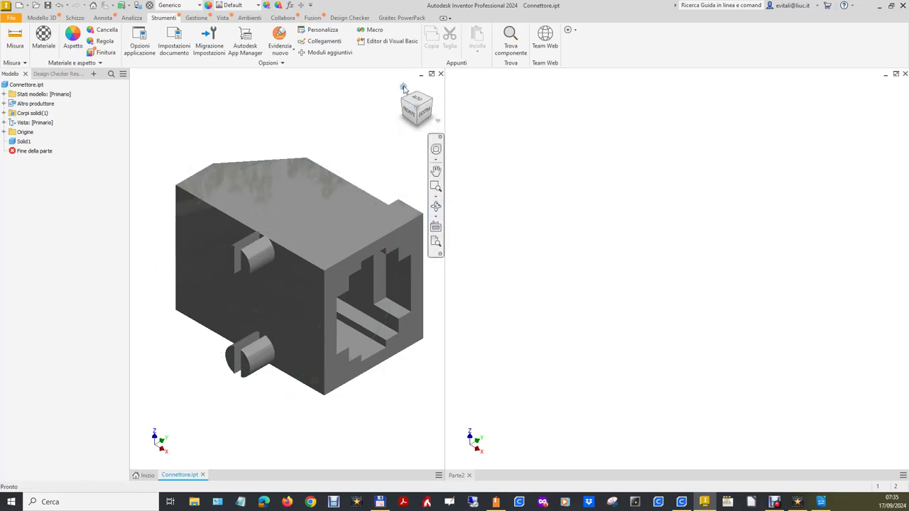
right_click(404, 88)
mouse_move(453, 144)
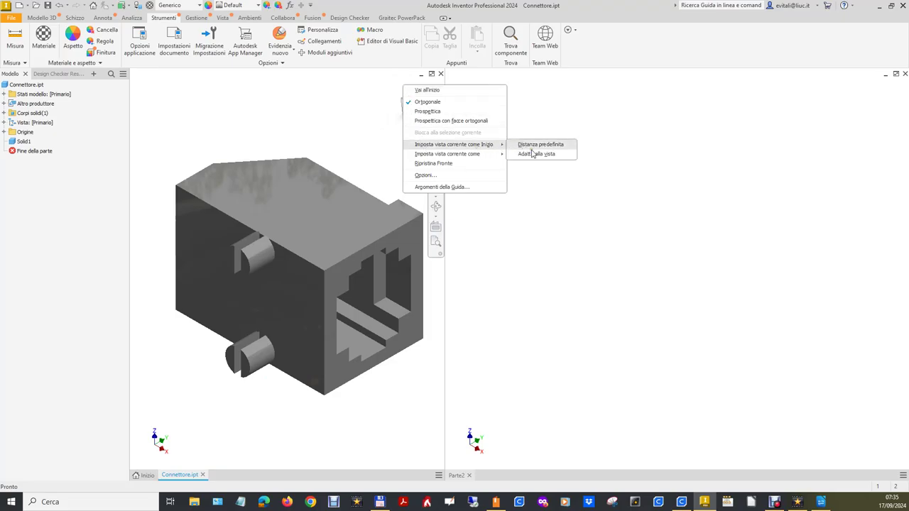
left_click(544, 173)
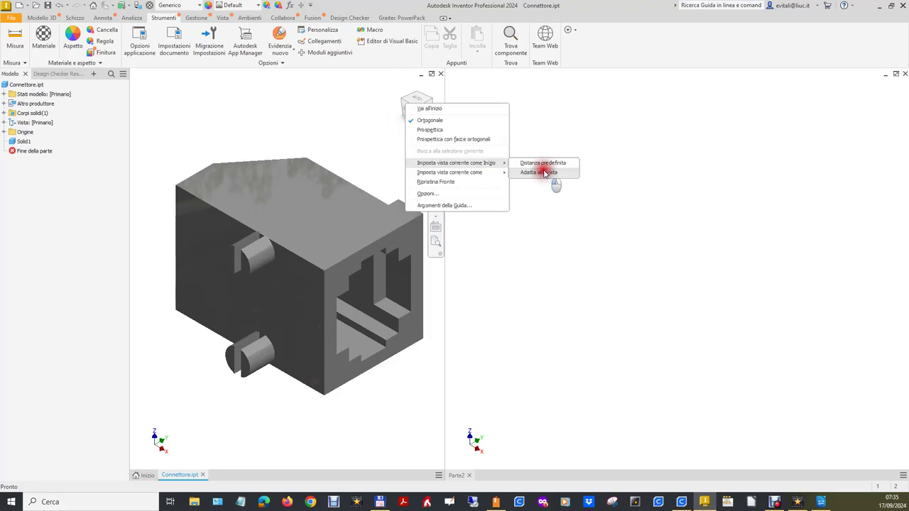
left_click(528, 291)
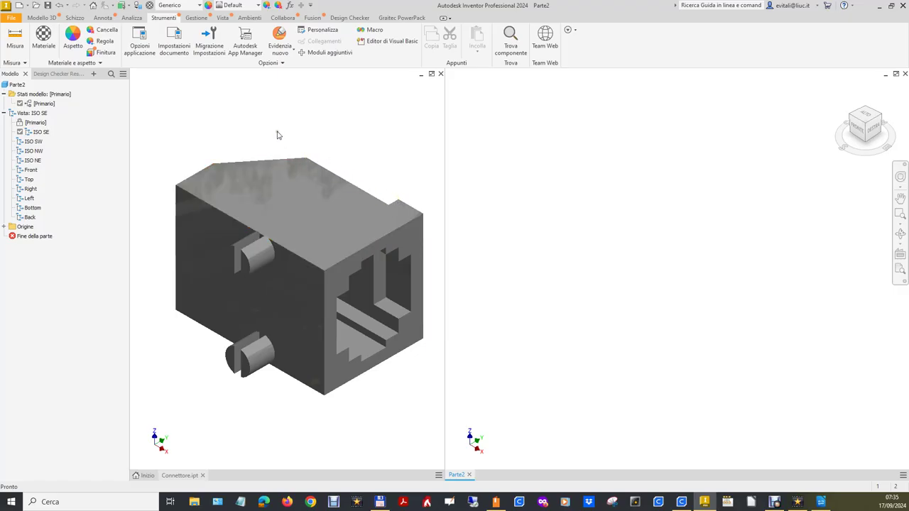
left_click(278, 133)
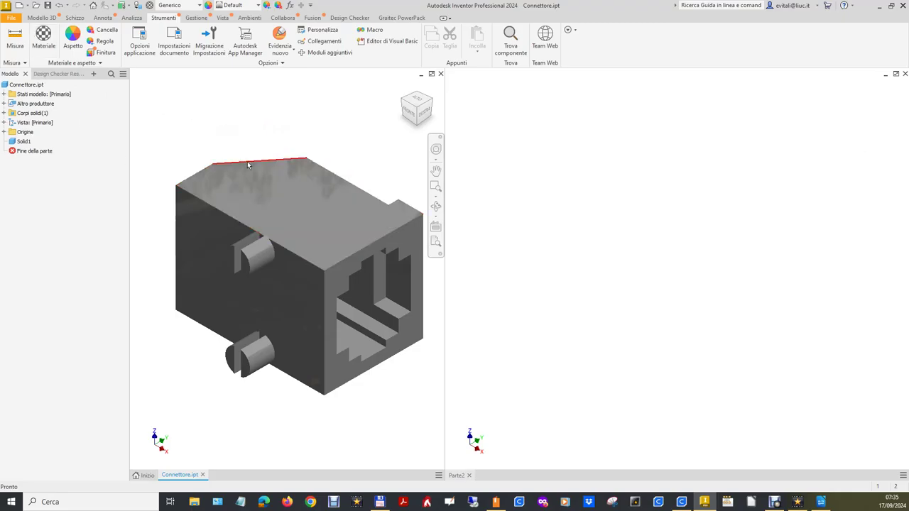
left_click(14, 38)
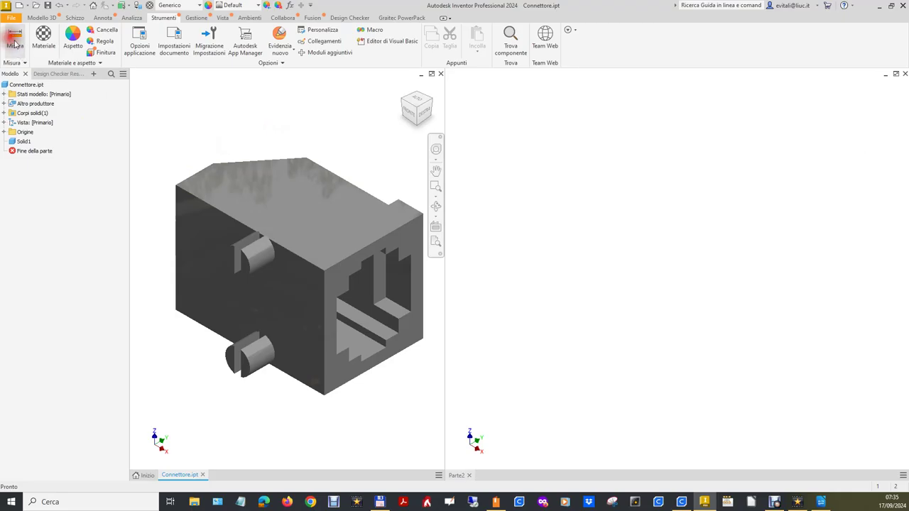
left_click(293, 159)
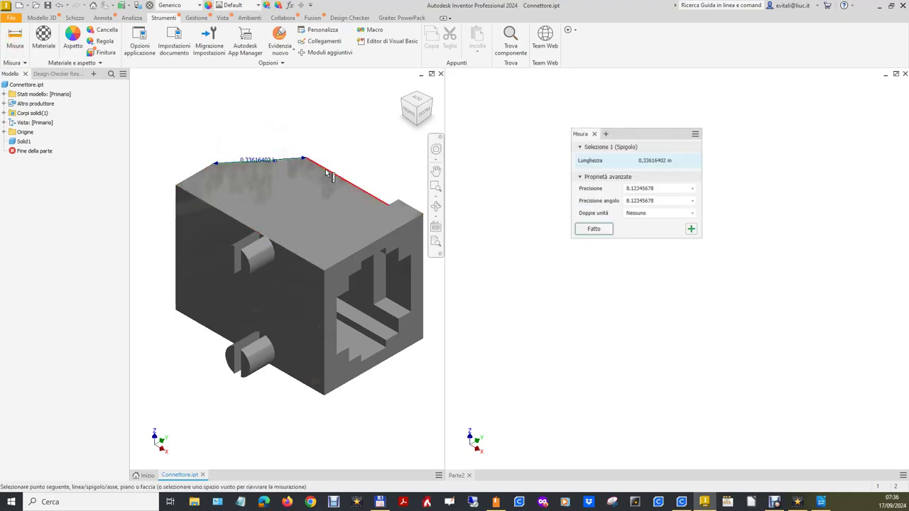
left_click(326, 170)
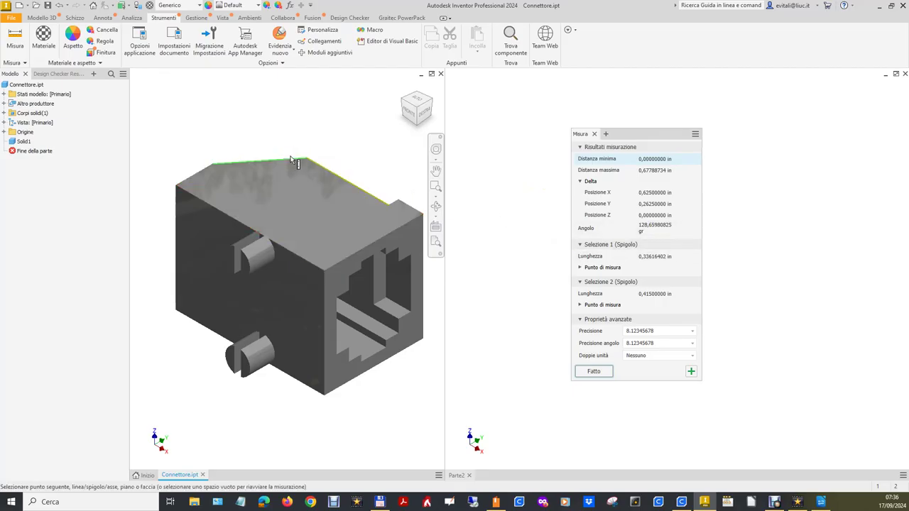
left_click(204, 135)
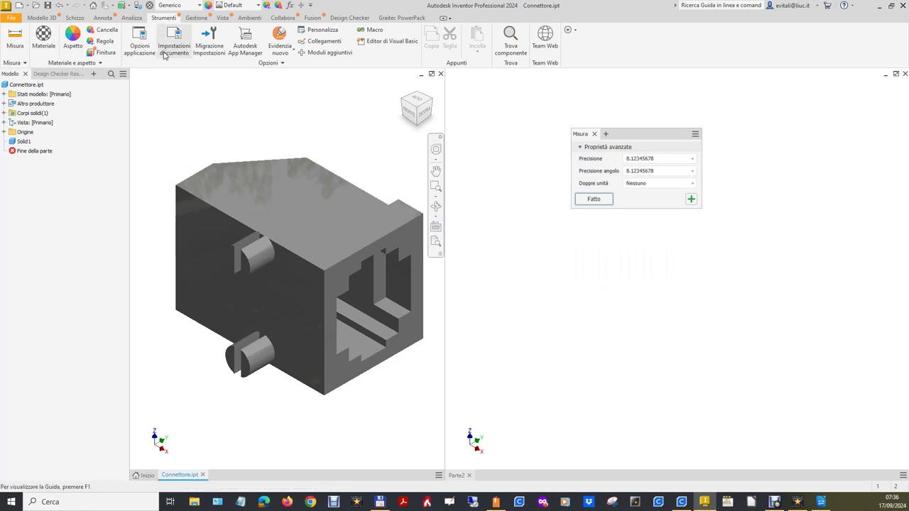
left_click(171, 135)
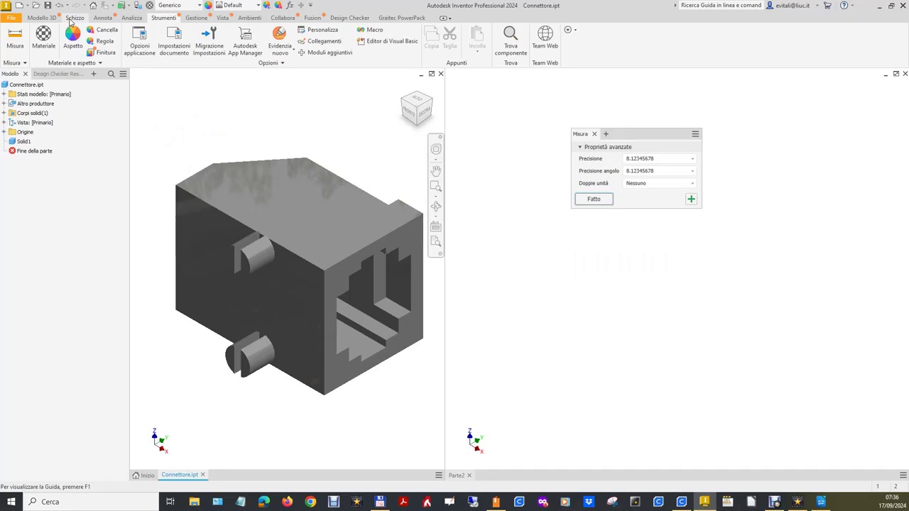
left_click(3, 132)
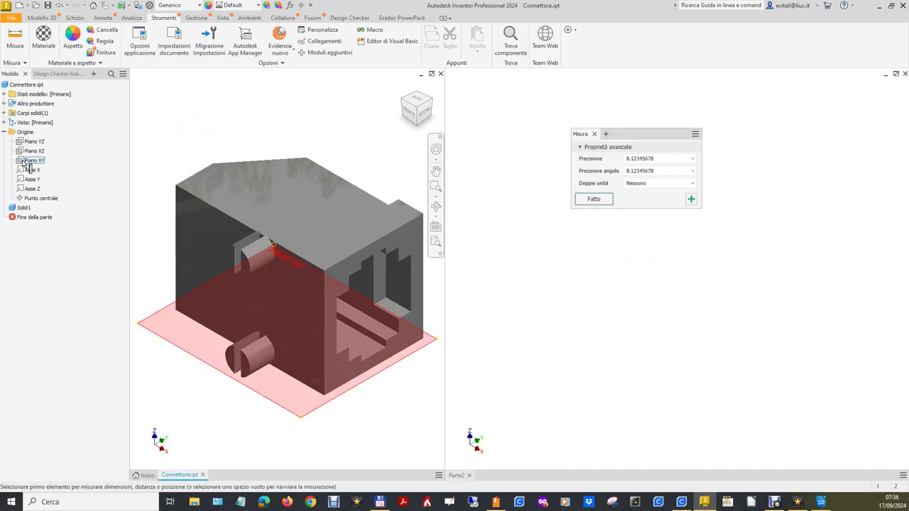
left_click(283, 191)
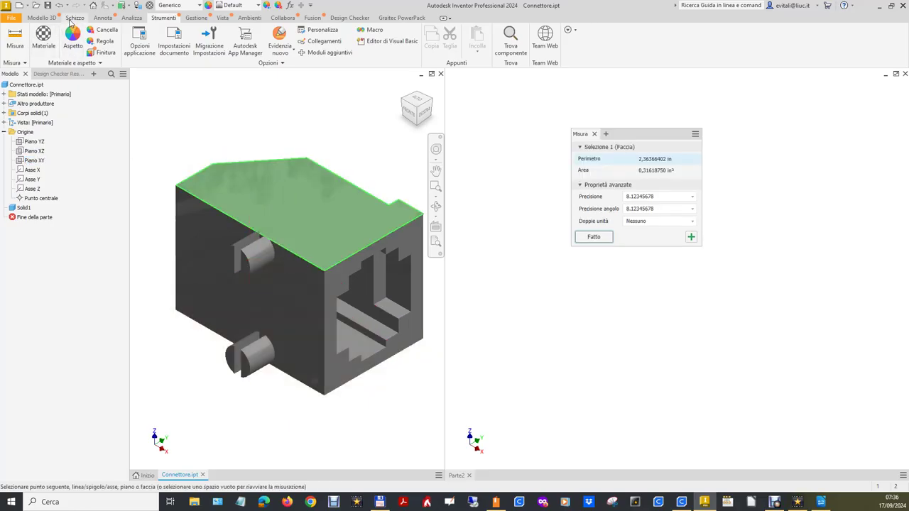
left_click(594, 134)
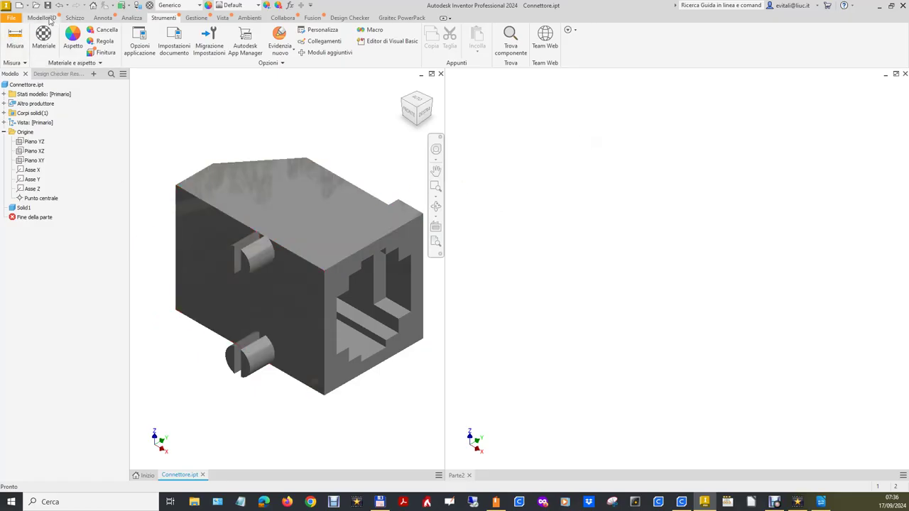
left_click(75, 17)
Start a sketch on the connector's top face and draw lines tracing its outline.
left_click(21, 43)
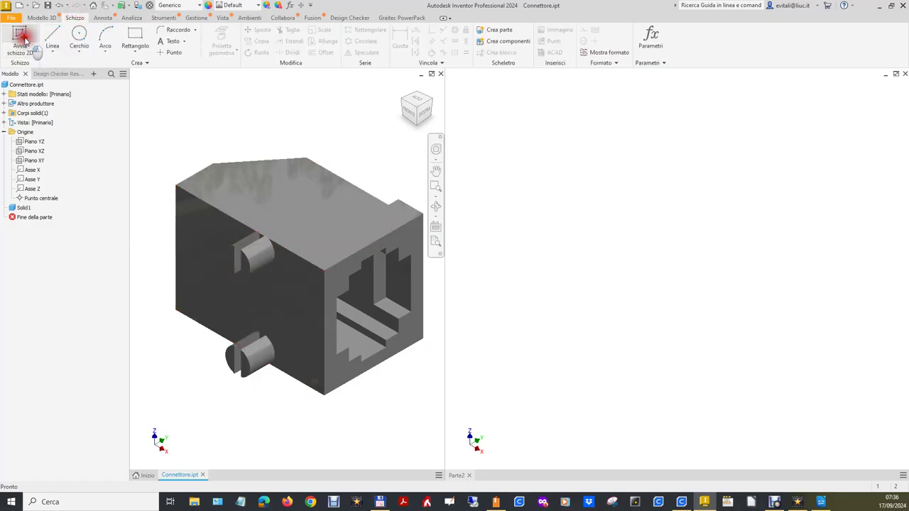
left_click(290, 224)
left_click(52, 39)
left_click(168, 179)
left_click(202, 152)
left_click(305, 152)
left_click(424, 205)
right_click(424, 205)
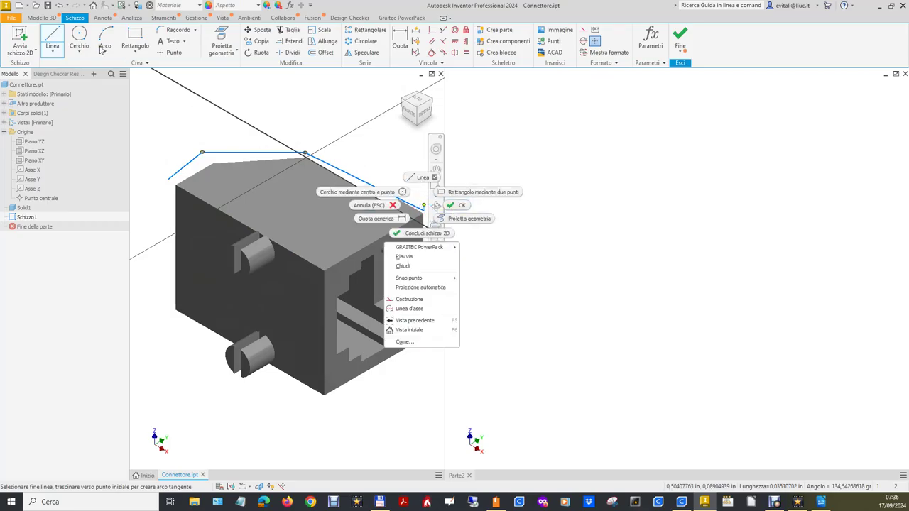
left_click(54, 37)
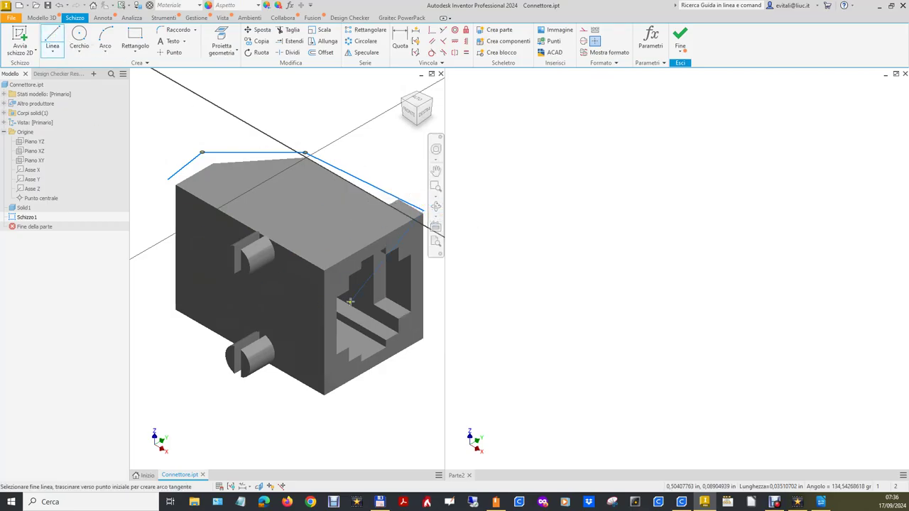
right_click(306, 273)
left_click(348, 277)
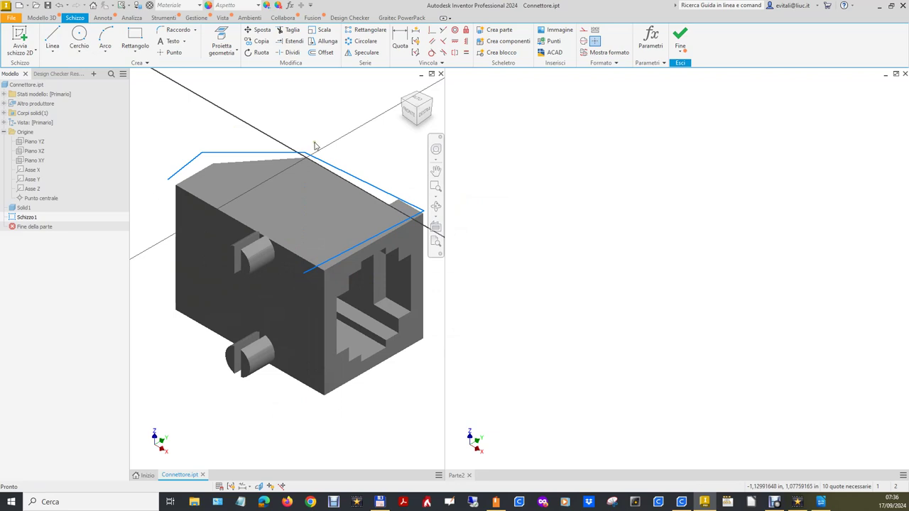
Constrain the front, top-back and short left sketch lines collinear with the block's edges.
left_click(444, 29)
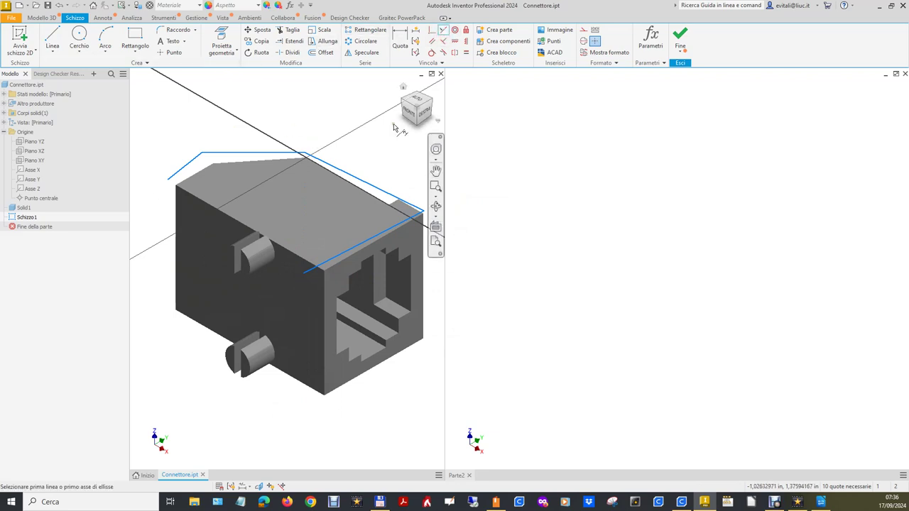
left_click(389, 193)
left_click(391, 194)
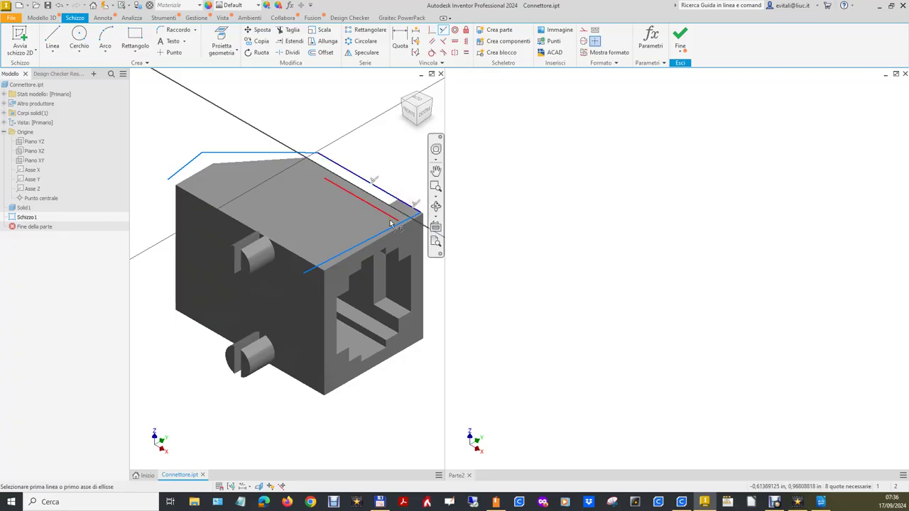
left_click(388, 229)
left_click(387, 238)
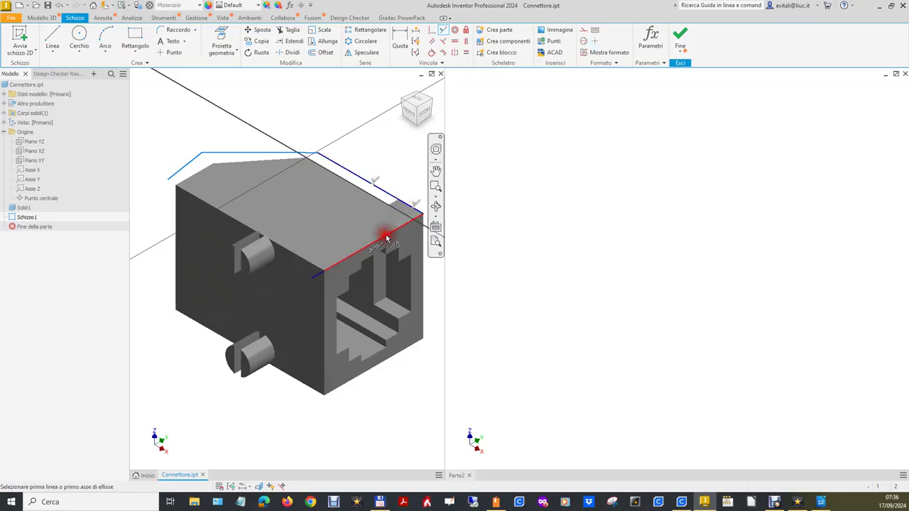
left_click(297, 159)
left_click(298, 157)
left_click(174, 173)
left_click(188, 182)
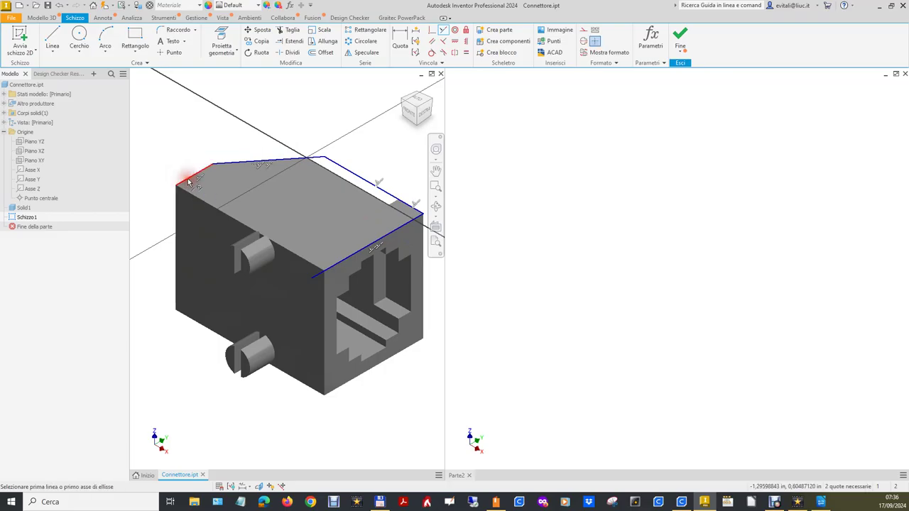
right_click(198, 128)
left_click(221, 121)
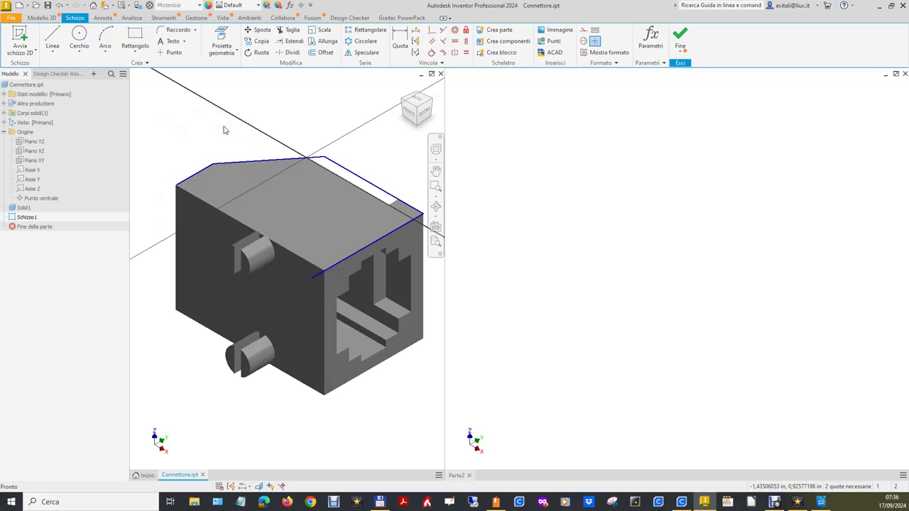
left_click(400, 39)
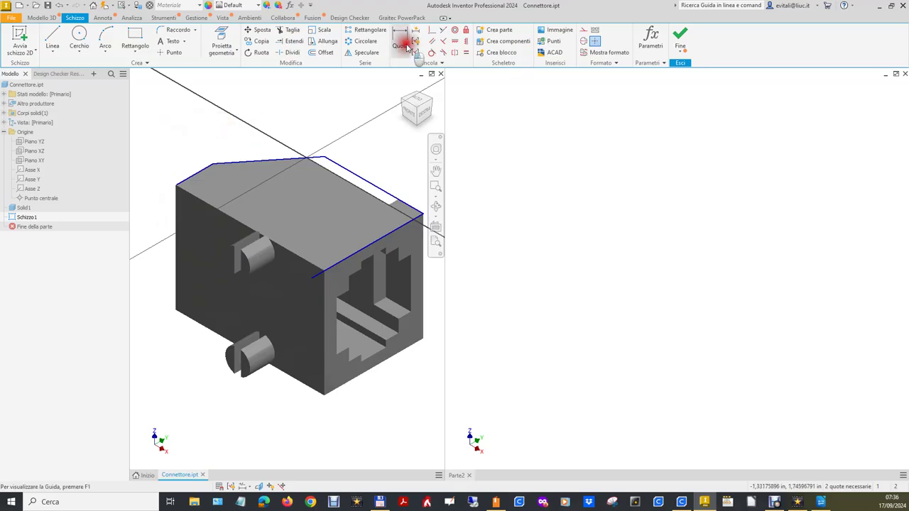
Dimension the top back edge as a driven 0.5 reference, abandoning the left-edge dimension.
left_click(362, 176)
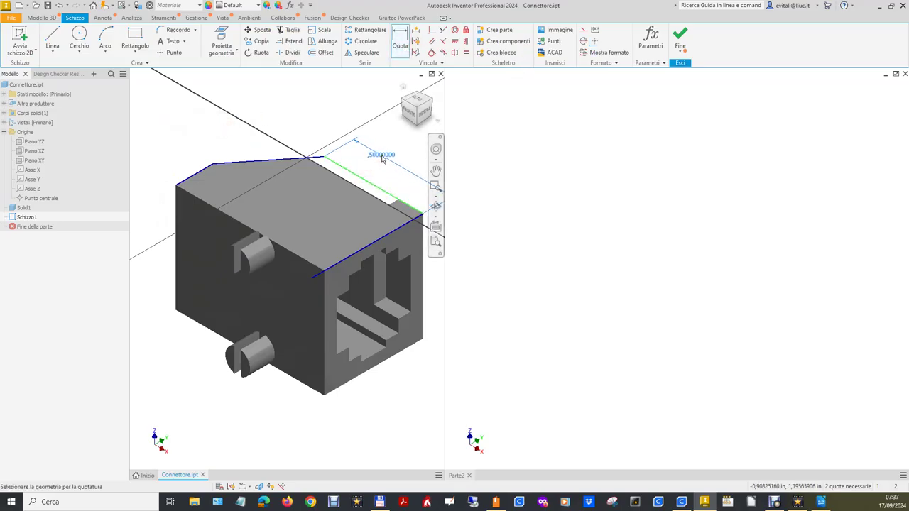
left_click(378, 155)
left_click(378, 161)
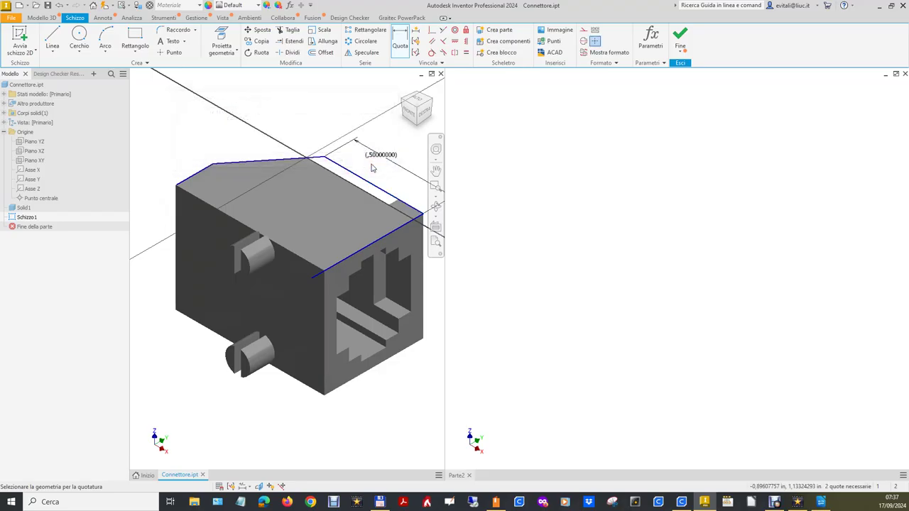
left_click(396, 53)
mouse_move(270, 191)
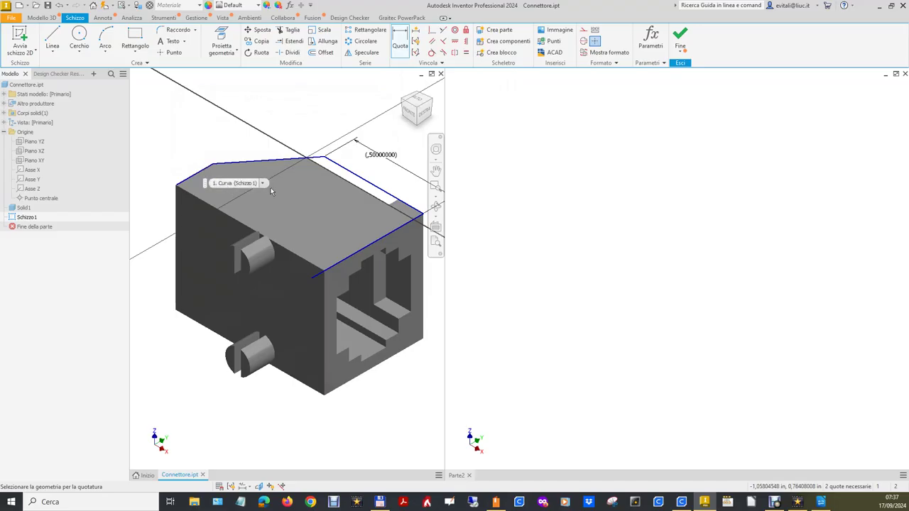
left_click(263, 184)
left_click(253, 196)
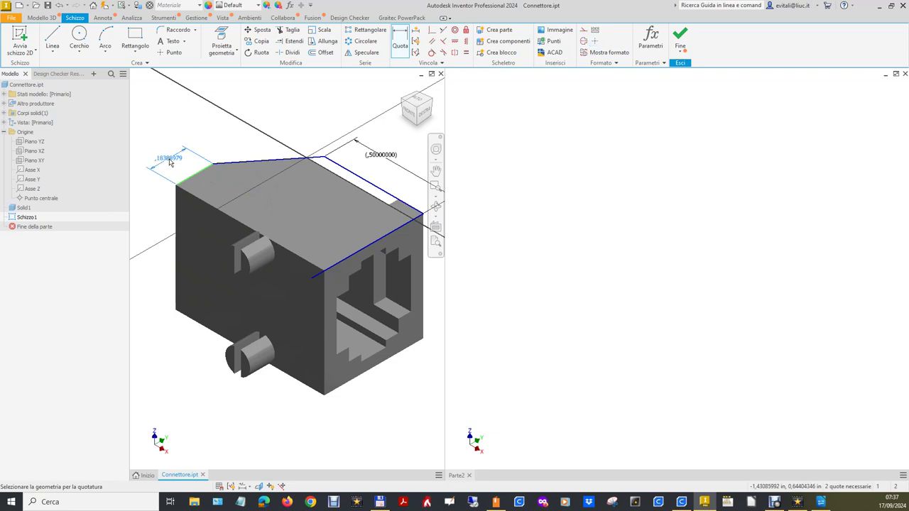
key("Escape")
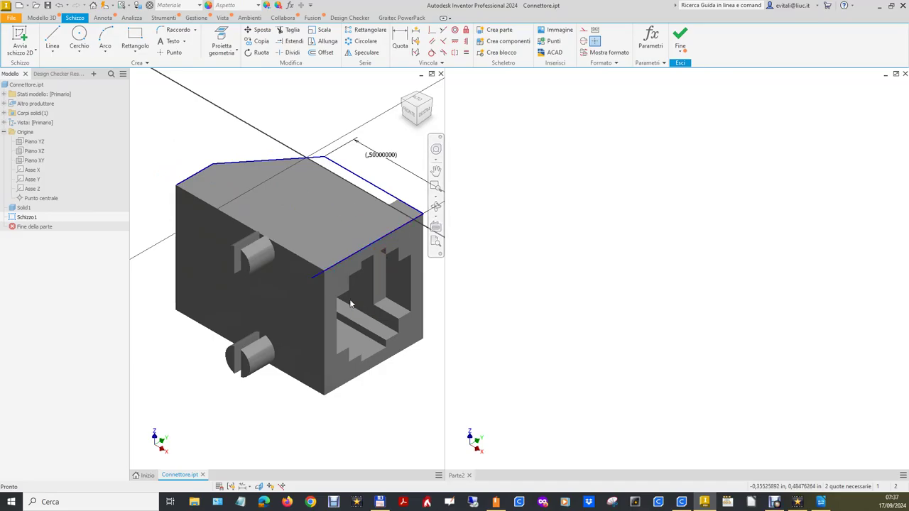
left_click(50, 36)
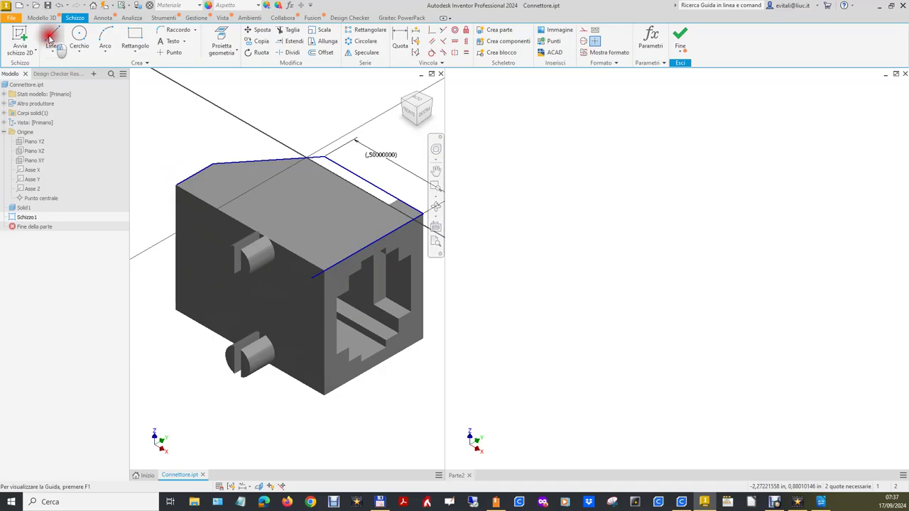
Draw a front top line and make its endpoints coincident with the block's top corners.
left_click(162, 194)
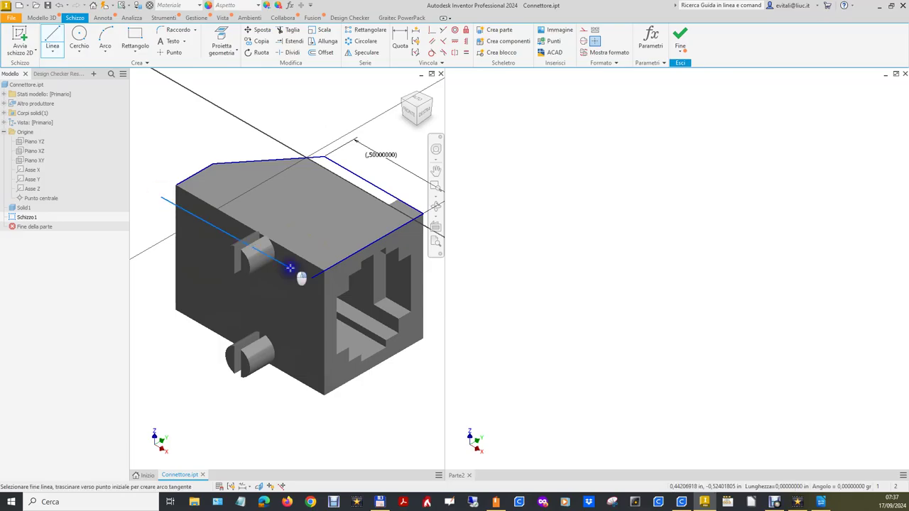
right_click(291, 268)
left_click(319, 269)
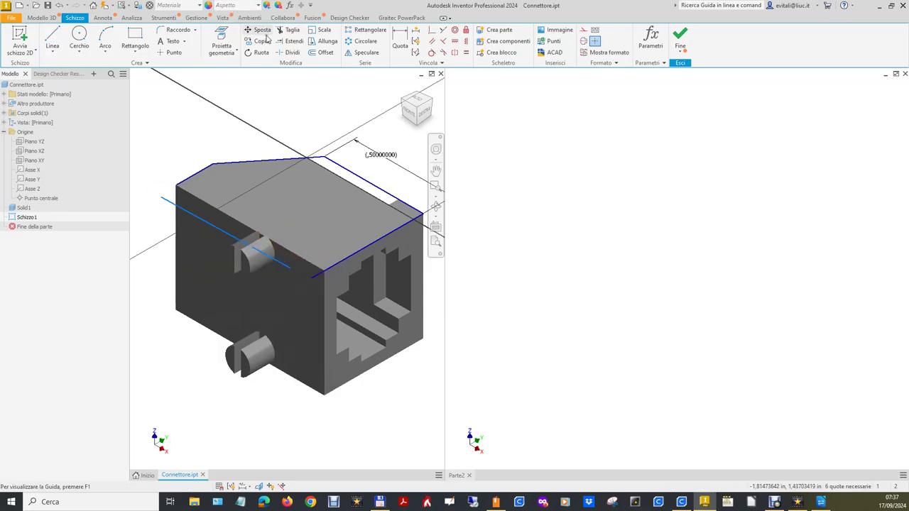
left_click(430, 31)
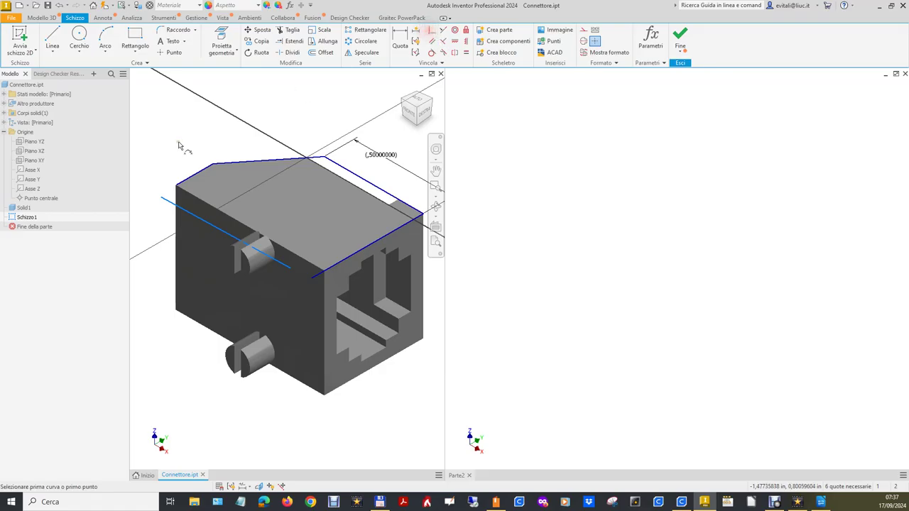
left_click(161, 200)
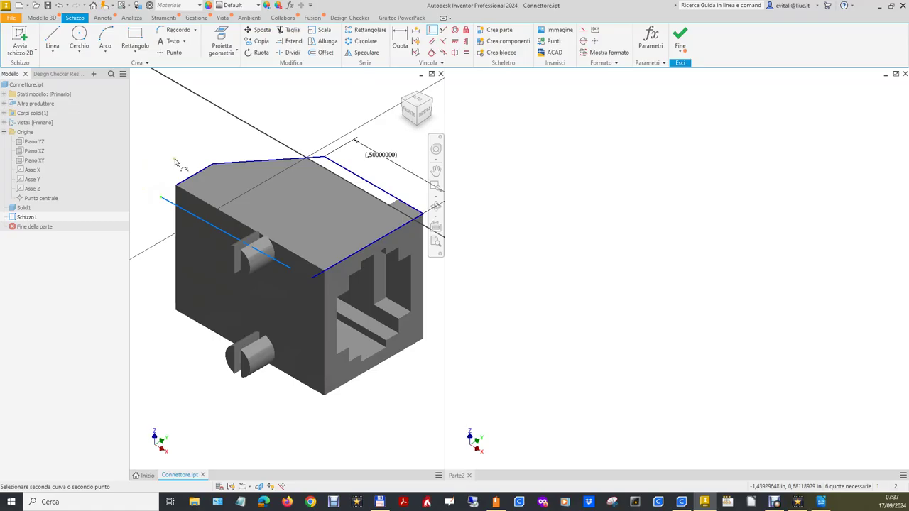
left_click(178, 186)
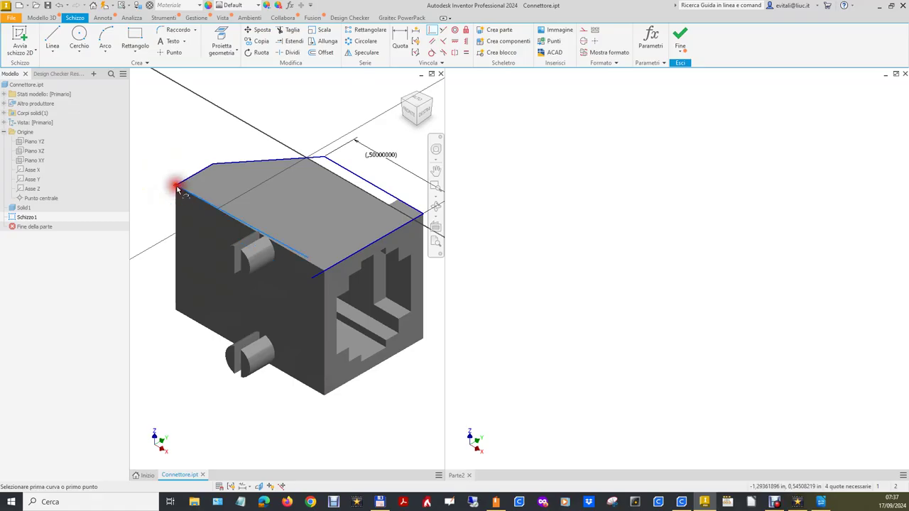
left_click(309, 260)
left_click(312, 281)
left_click(432, 32)
left_click(302, 260)
left_click(301, 260)
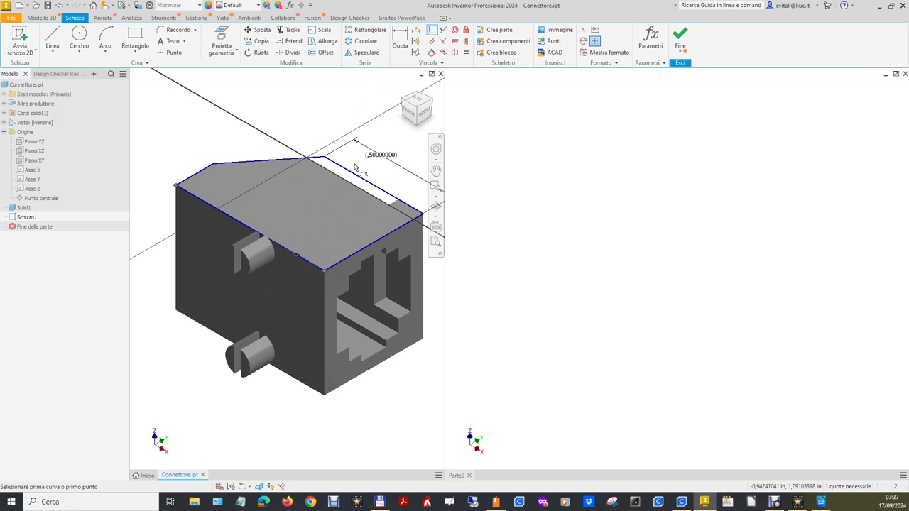
key("Escape")
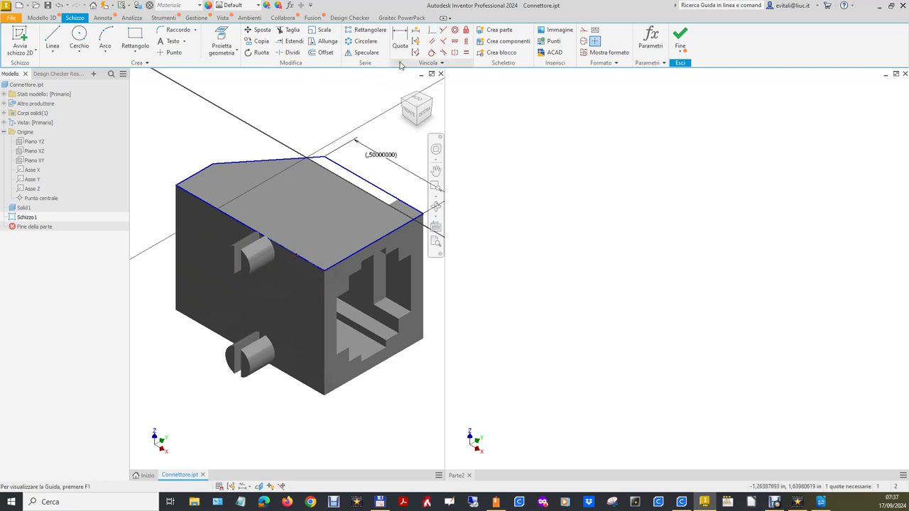
left_click(400, 43)
Add driven 0.75 and 0.5 dimensions to the front-left and front-right top edges.
left_click(224, 216)
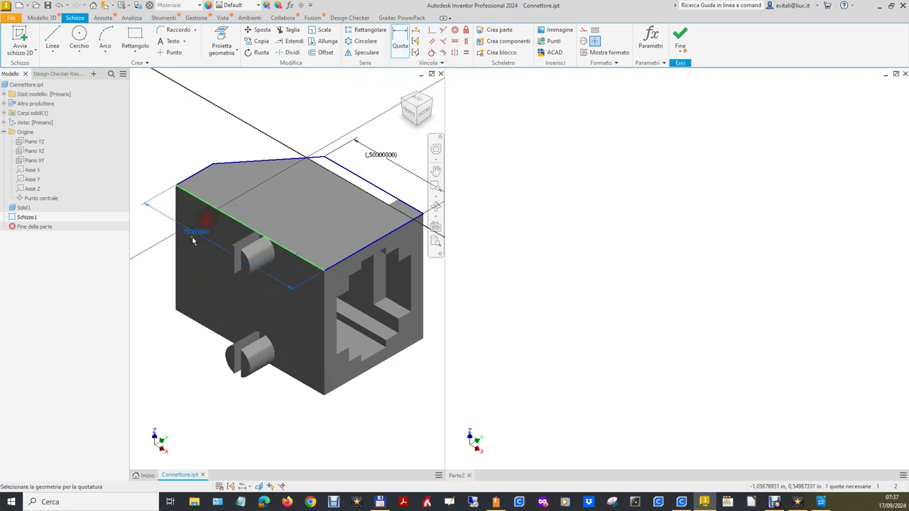
left_click(184, 270)
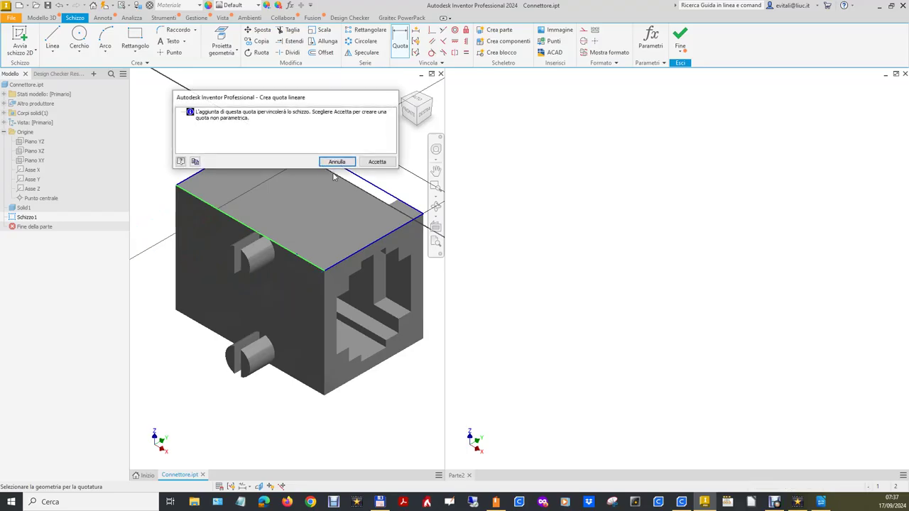
left_click(377, 162)
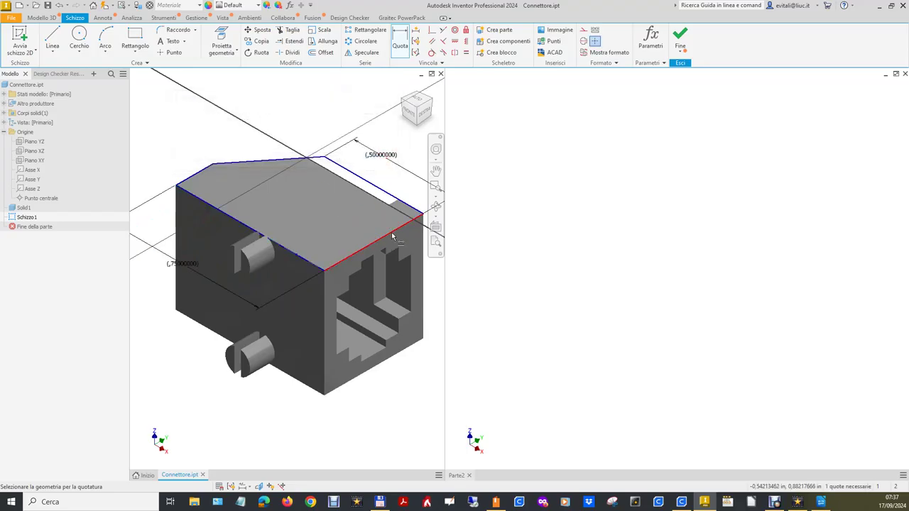
left_click(393, 236)
left_click(400, 275)
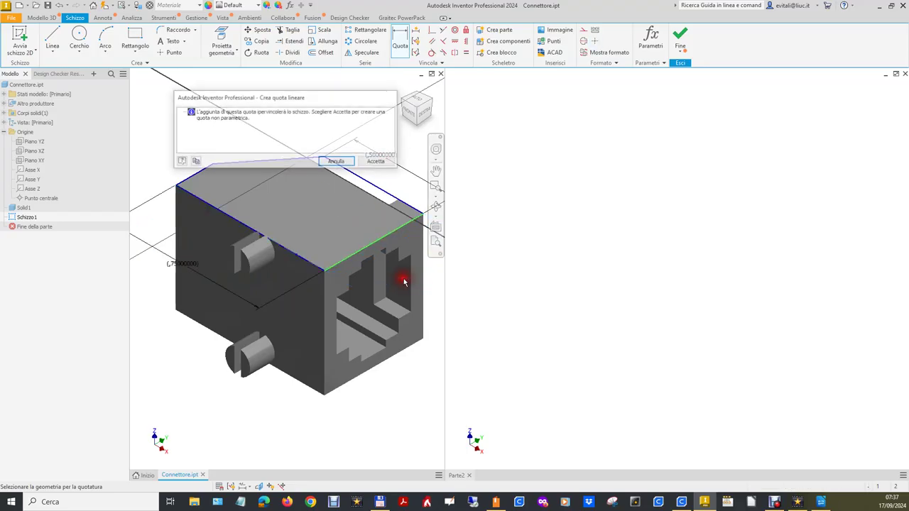
left_click(377, 162)
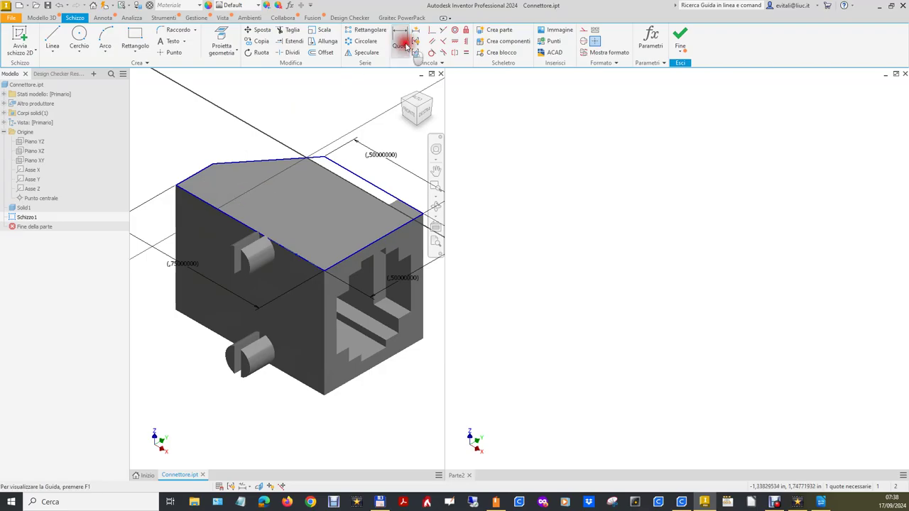
Give the angled top-left edge a driven 0.3125 dimension, then activate Parte2.
left_click(190, 176)
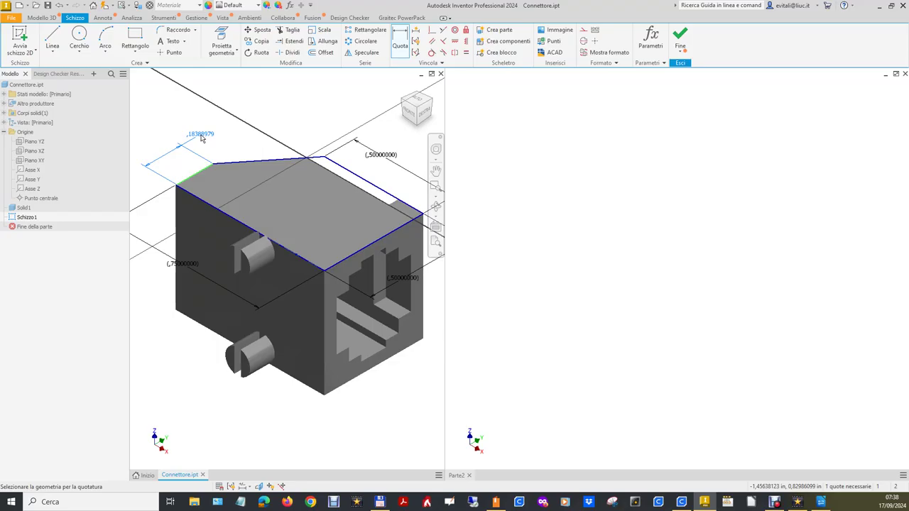
key("Escape")
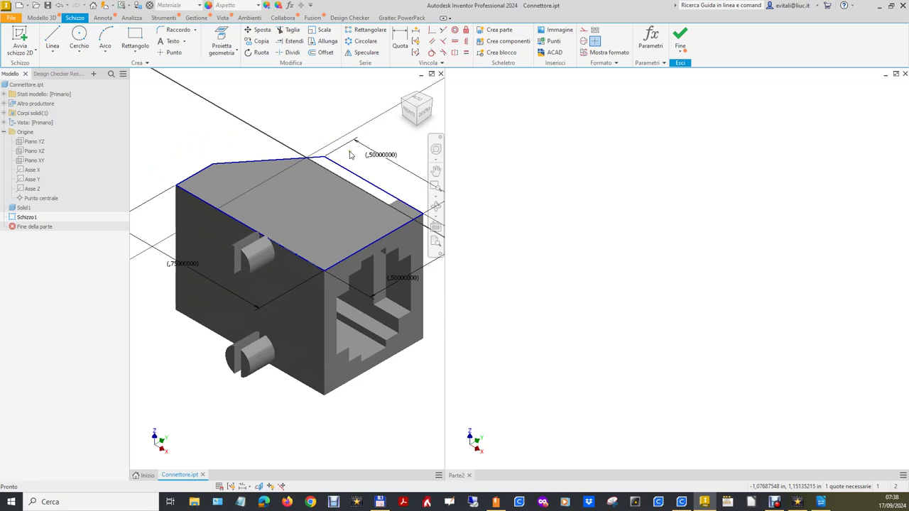
left_click(400, 39)
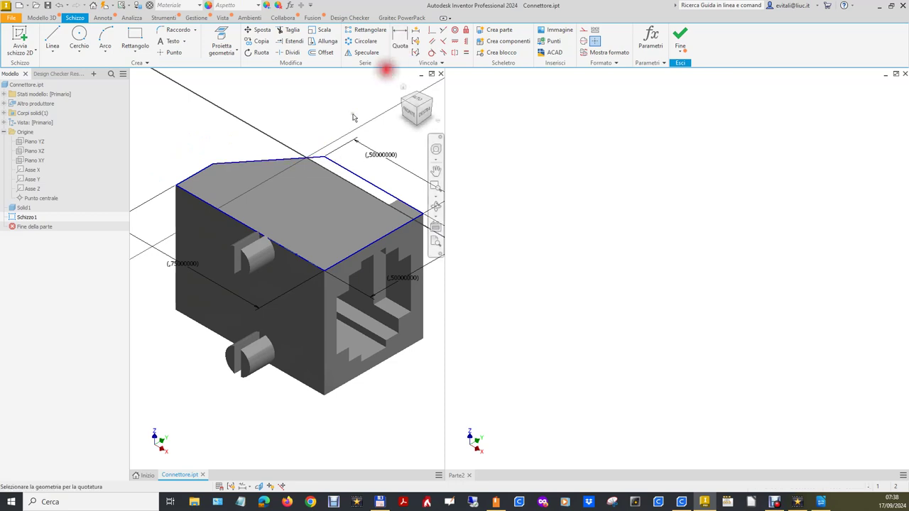
left_click(320, 160)
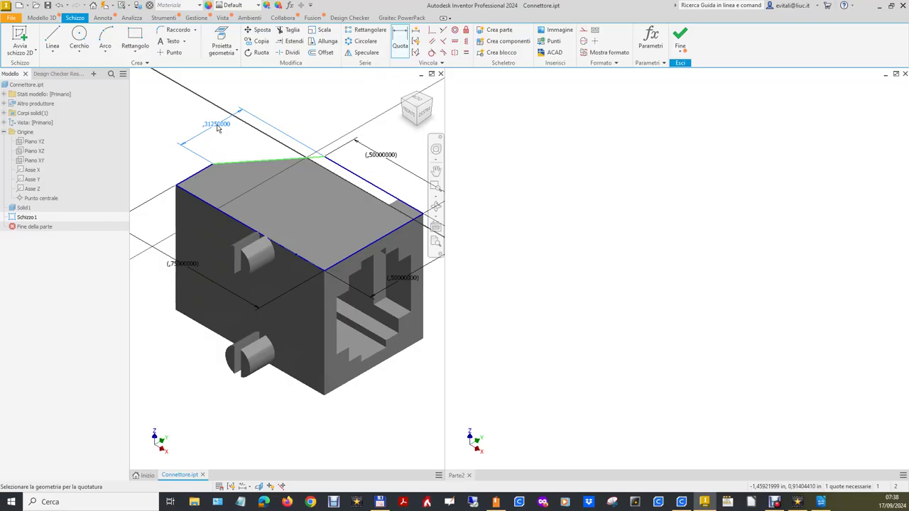
left_click(218, 128)
left_click(377, 163)
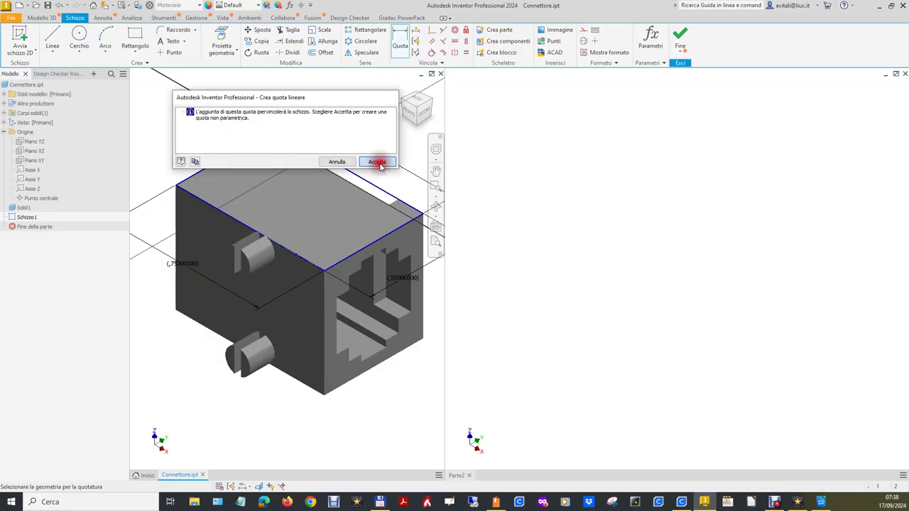
left_click(605, 389)
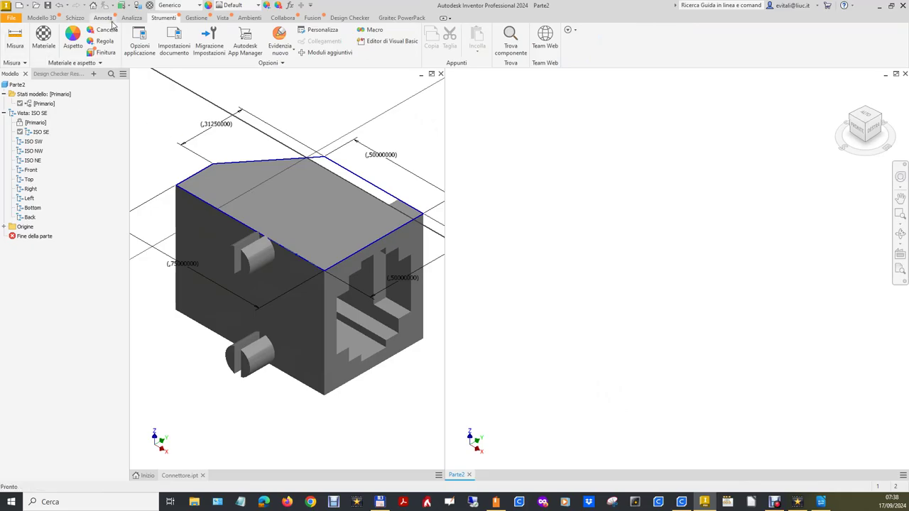
Start a new 2D sketch on Parte2's XY origin plane.
left_click(75, 17)
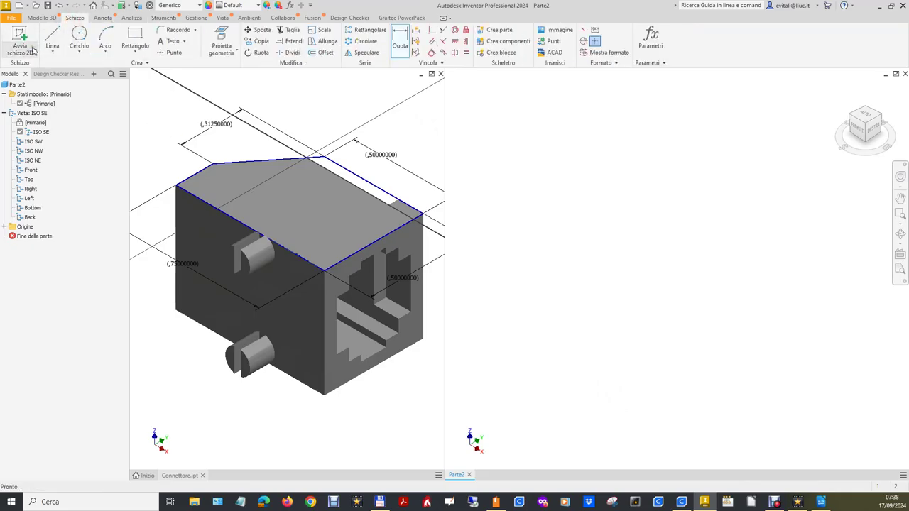
left_click(3, 227)
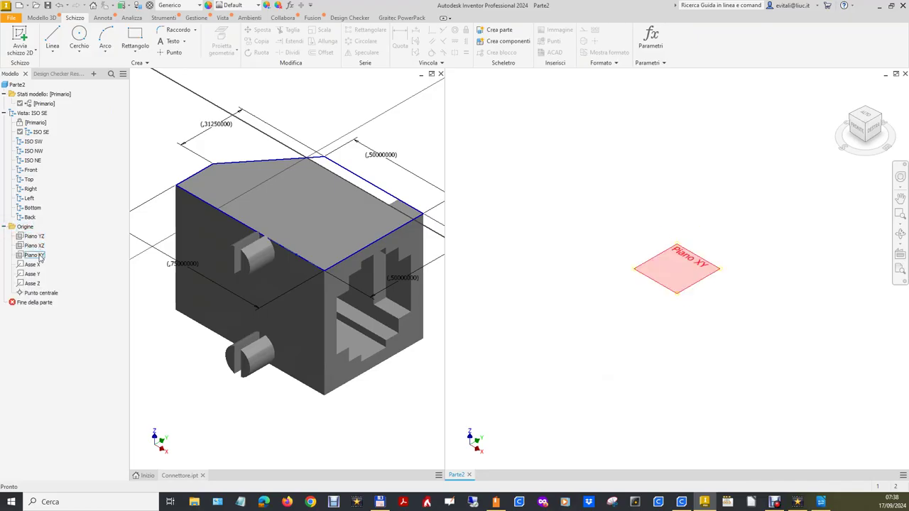
left_click(686, 262)
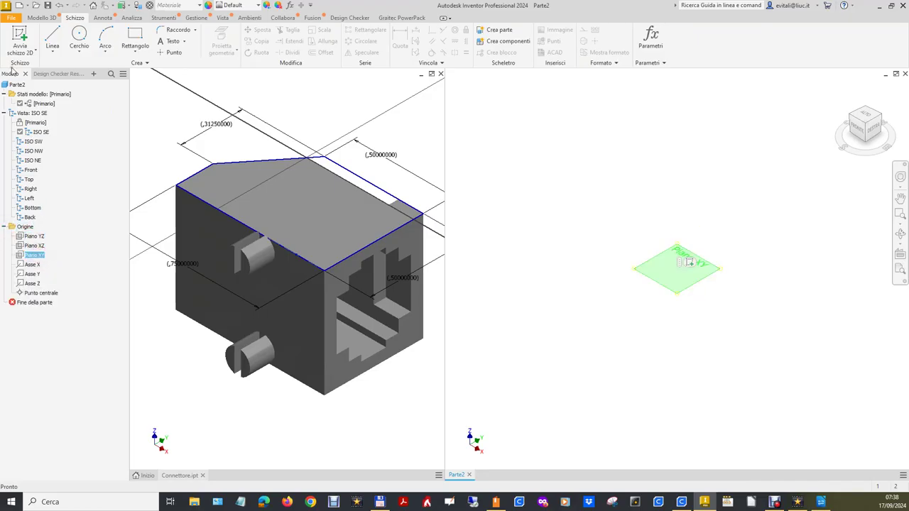
left_click(20, 37)
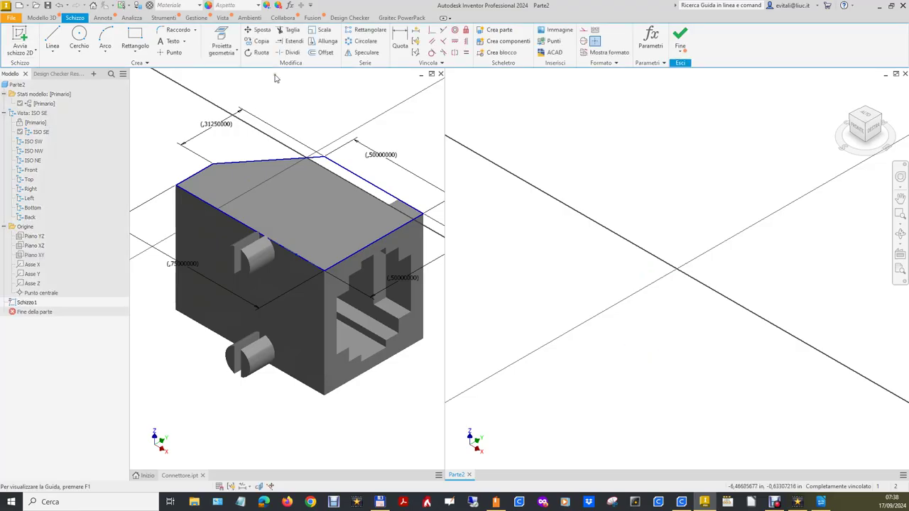
Draw five line segments as a rough outline, leaving the starting corner unjoined.
left_click(52, 37)
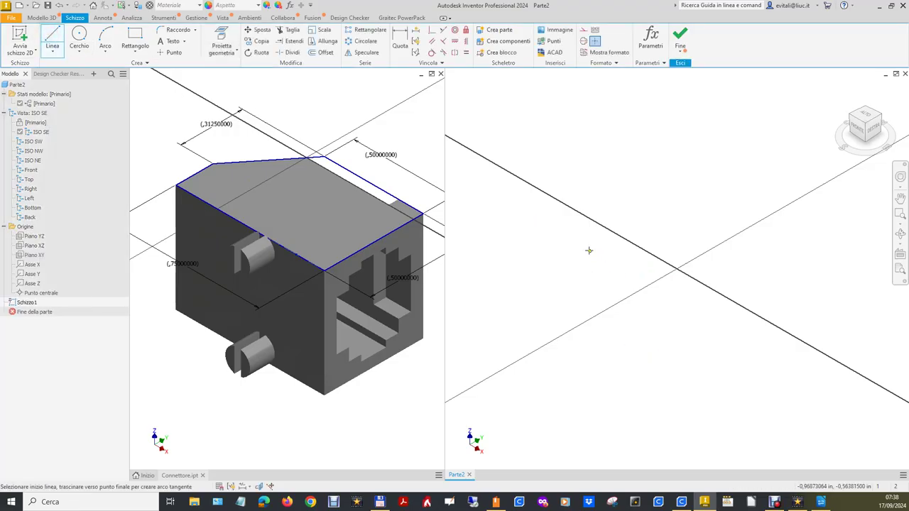
left_click(618, 209)
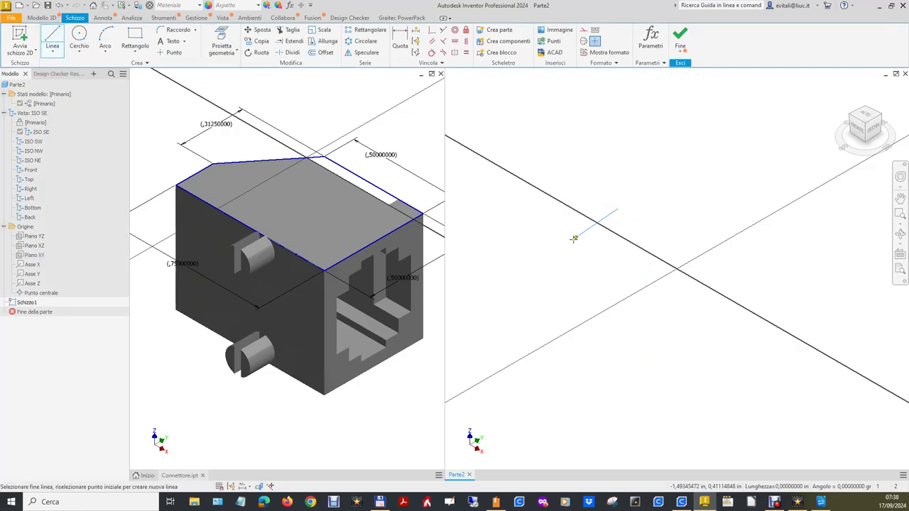
left_click(554, 253)
left_click(757, 381)
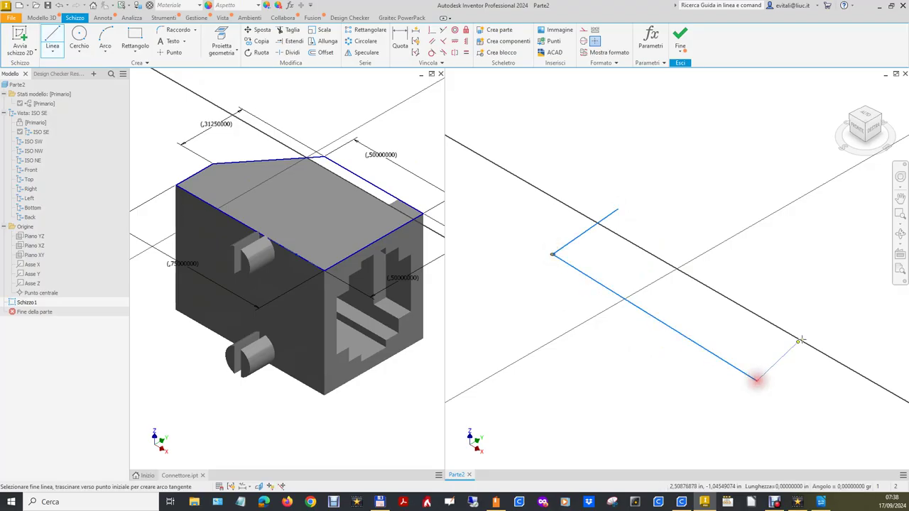
left_click(874, 272)
left_click(769, 195)
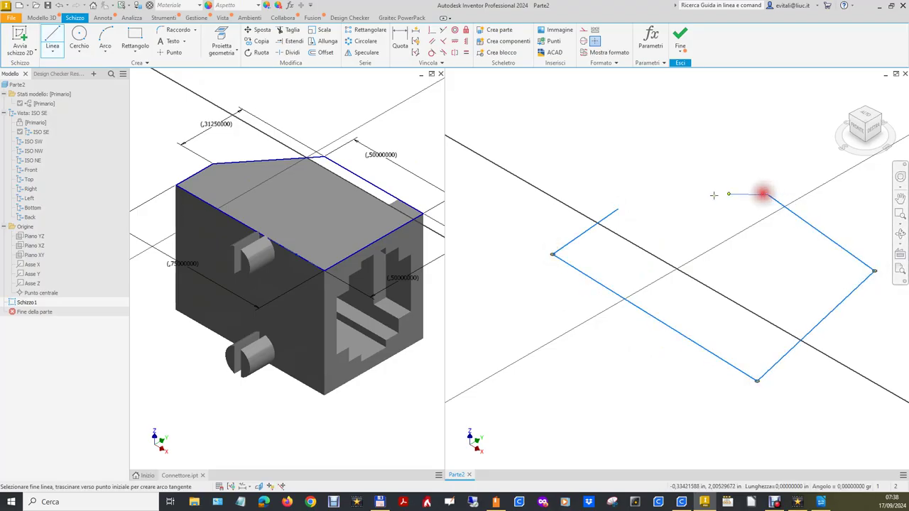
left_click(640, 207)
right_click(639, 207)
left_click(672, 207)
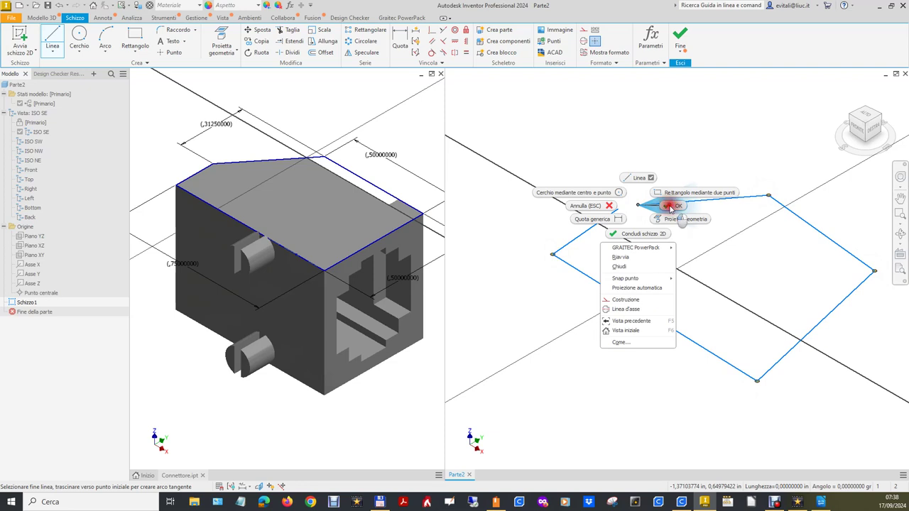
Close the outline by making the open endpoints coincident.
left_click(432, 30)
left_click(639, 208)
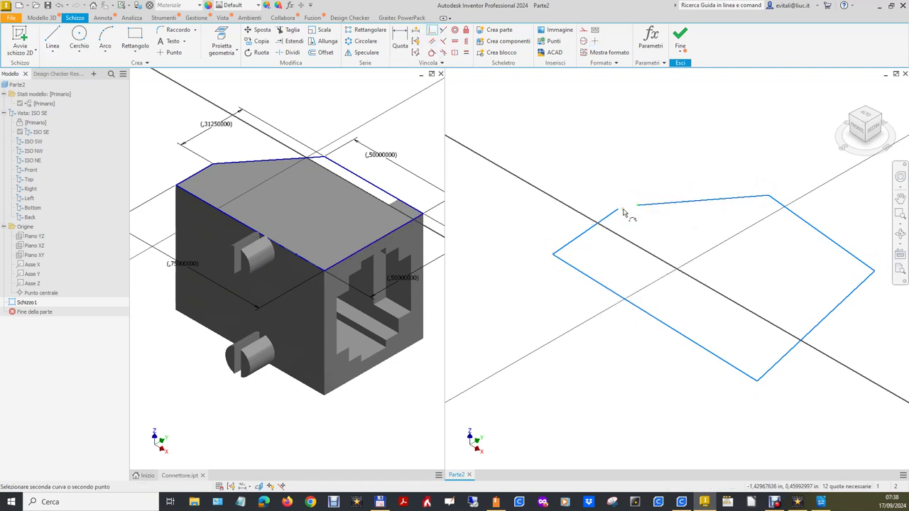
left_click(618, 209)
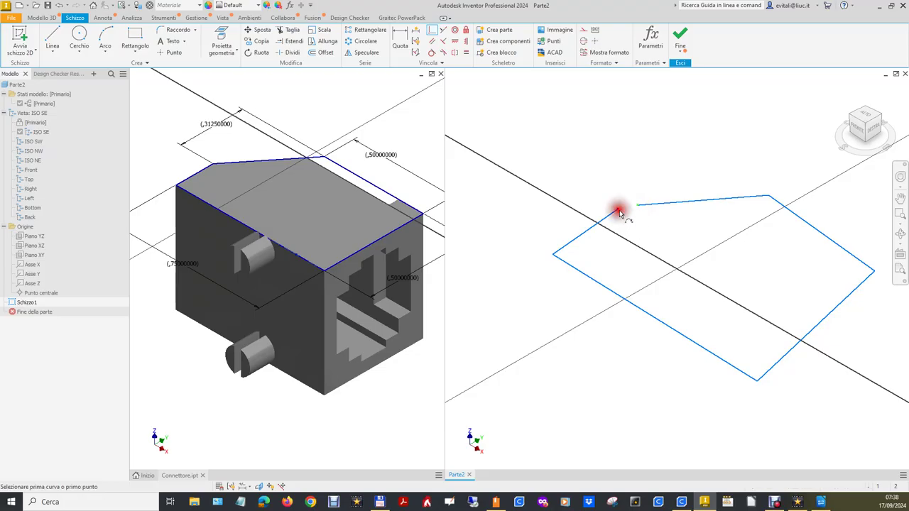
Apply Parallel and Perpendicular constraints so the outline's corners are right angles.
left_click(455, 40)
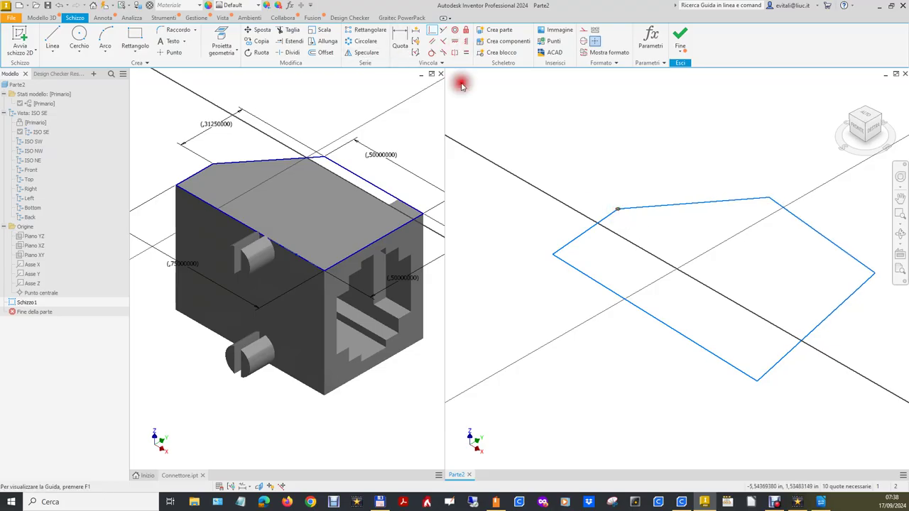
left_click(598, 285)
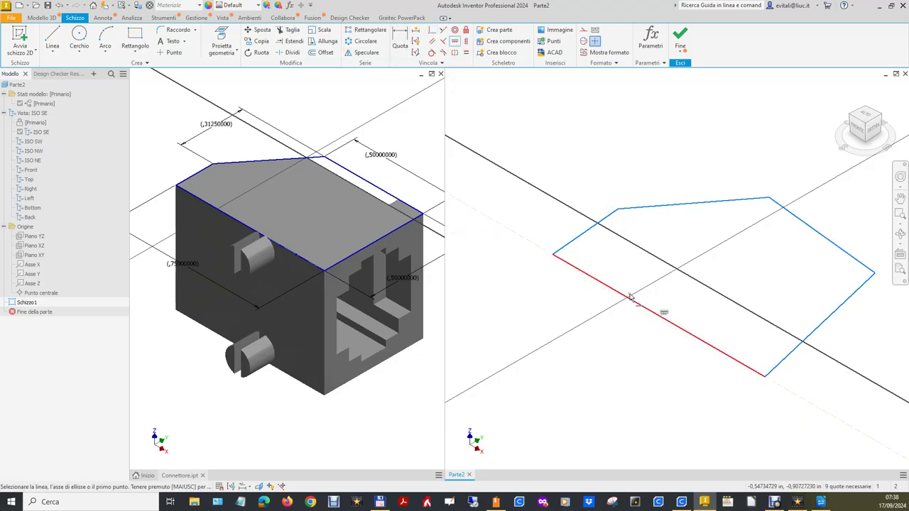
left_click(443, 40)
left_click(582, 238)
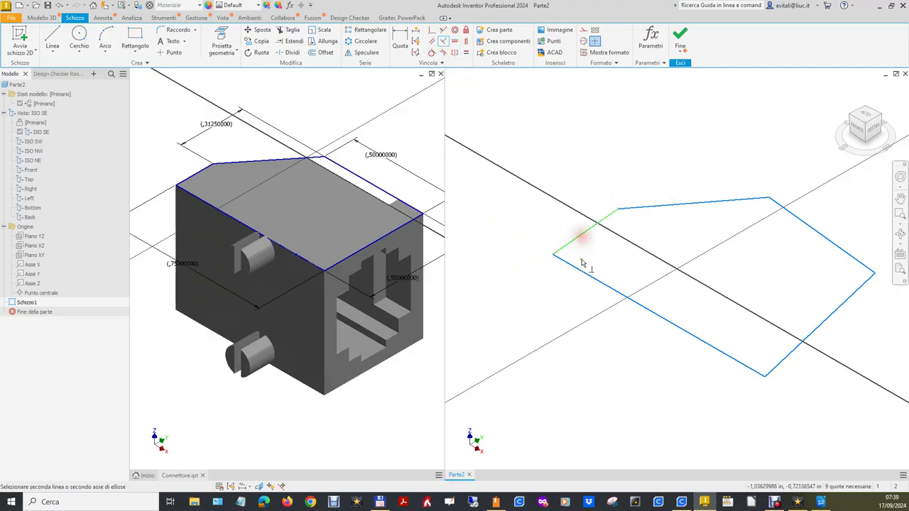
left_click(576, 267)
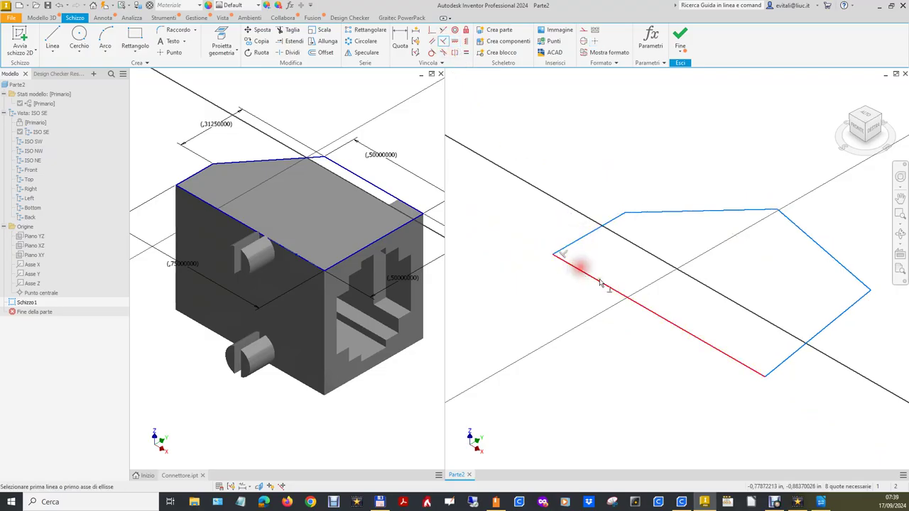
left_click(757, 372)
left_click(814, 244)
left_click(843, 307)
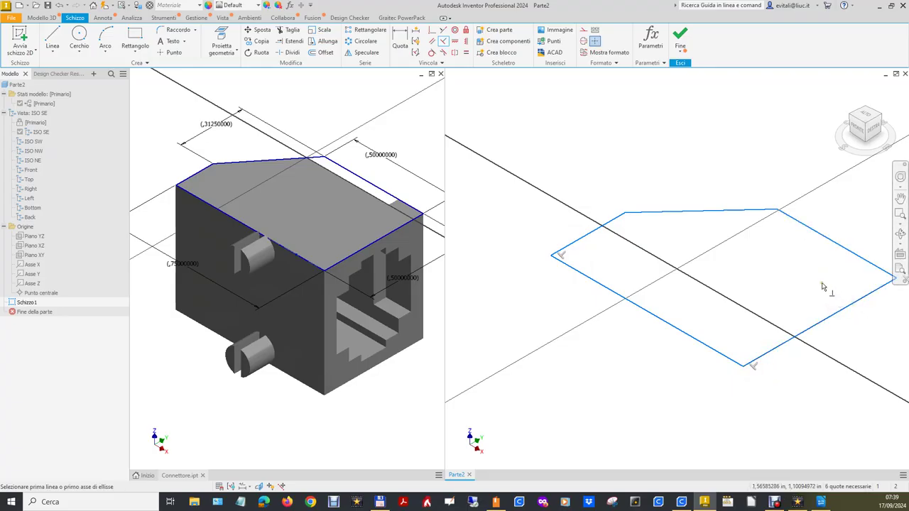
left_click(400, 39)
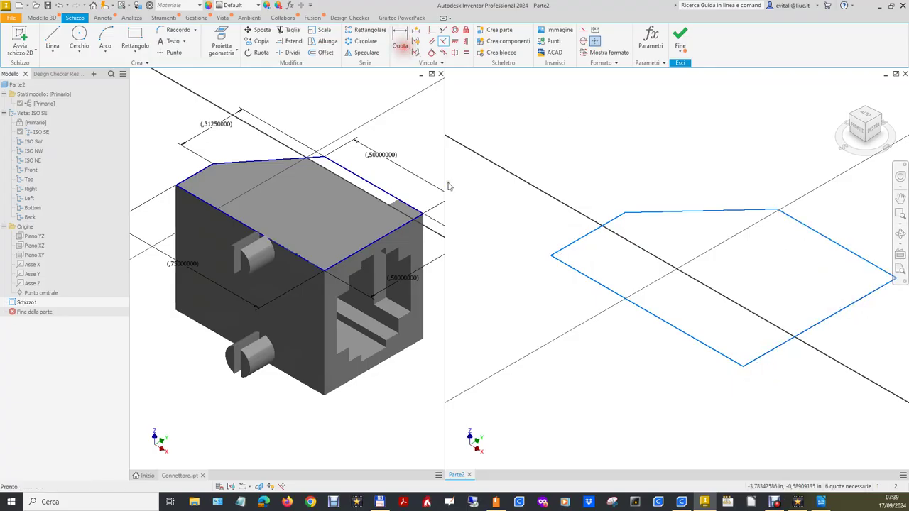
Dimension the lower-left edge to 0,75 in and the lower-right edge to 0,5 in.
left_click(676, 328)
left_click(641, 368)
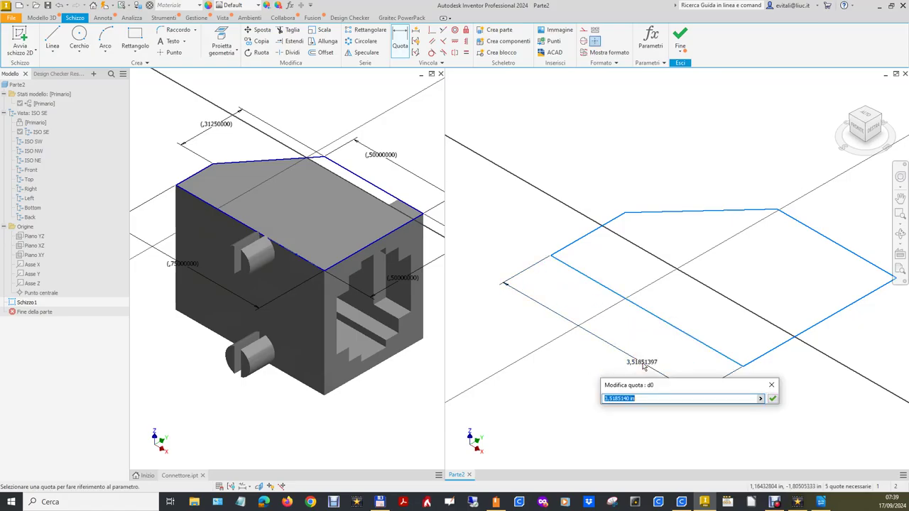
type(",75")
key("Return")
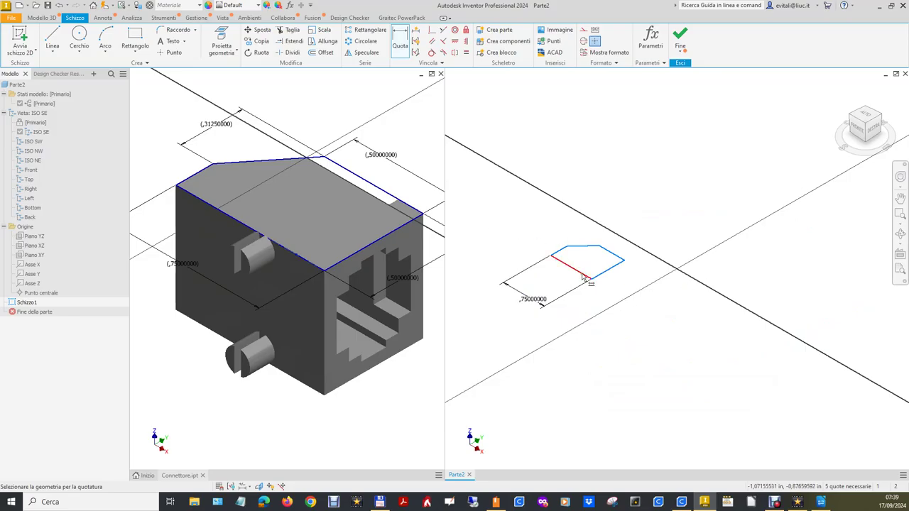
left_click(407, 41)
left_click(612, 267)
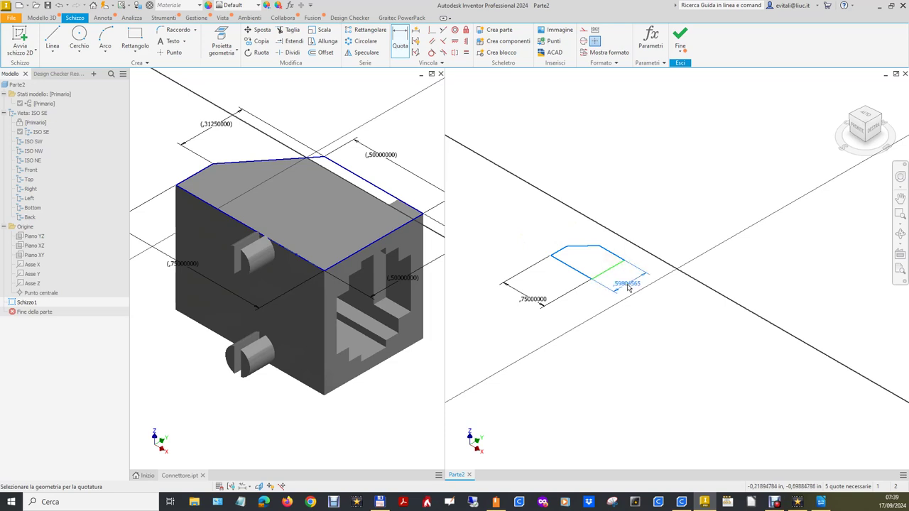
left_click(639, 290)
type(",5")
key("Return")
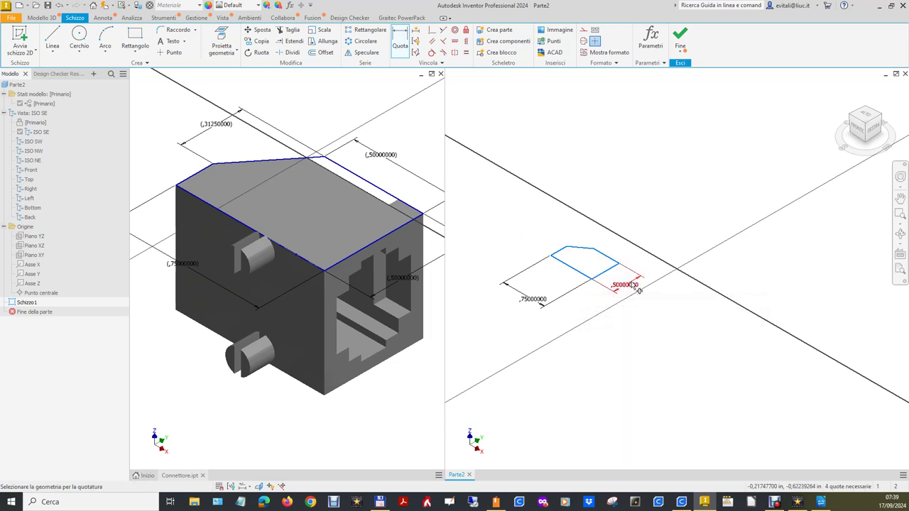
Dimension the chamfered edge to 0,5 in and the top edge to 0,3125 in.
left_click(606, 257)
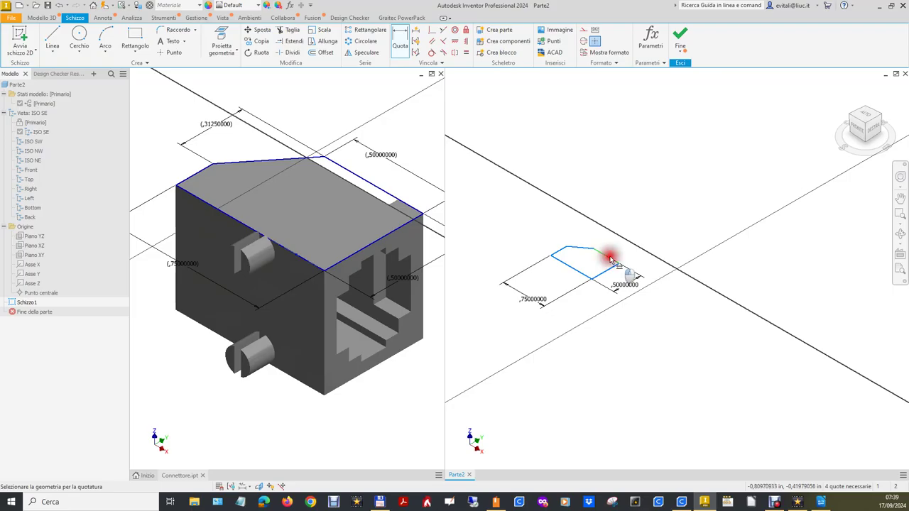
left_click(623, 249)
type(",5")
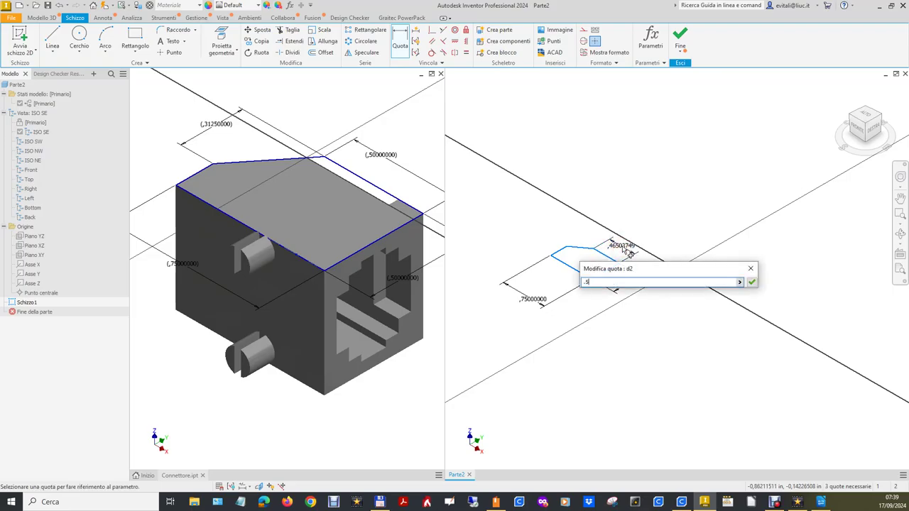
key("Return")
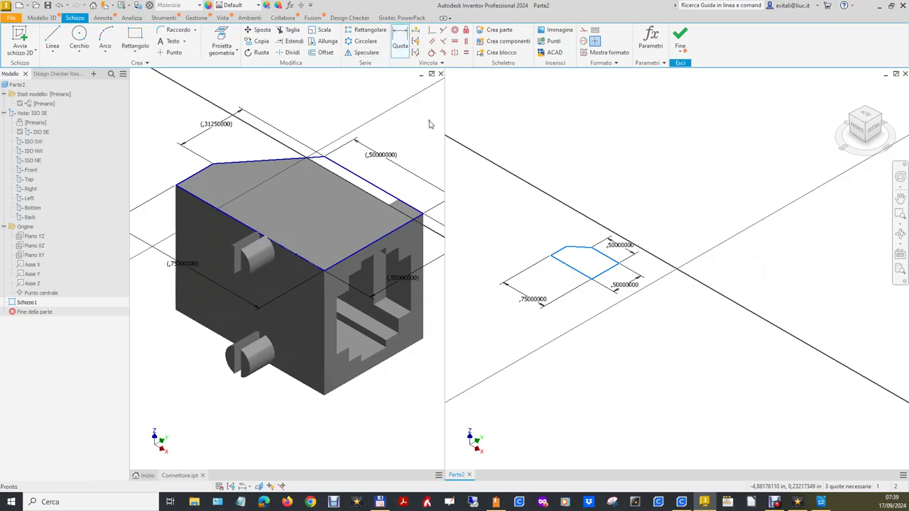
left_click(589, 248)
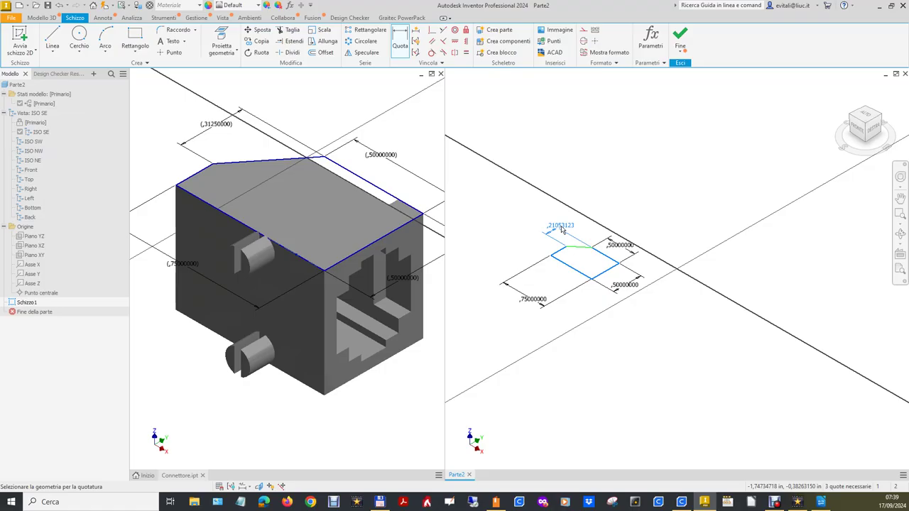
type("3125")
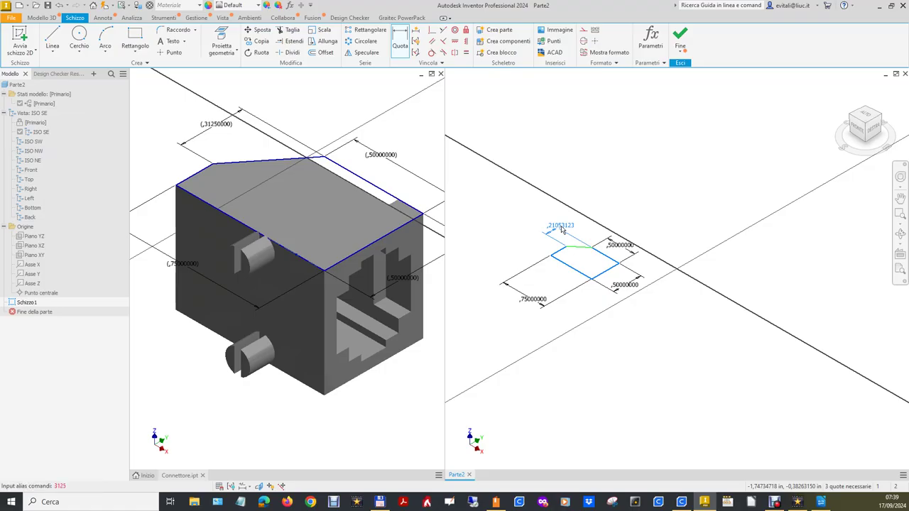
left_click(561, 229)
type(",3125")
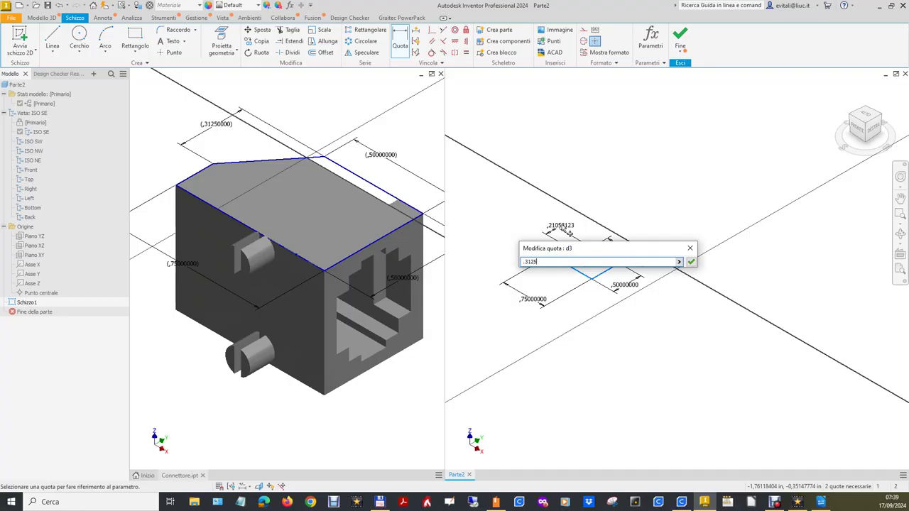
key("Return")
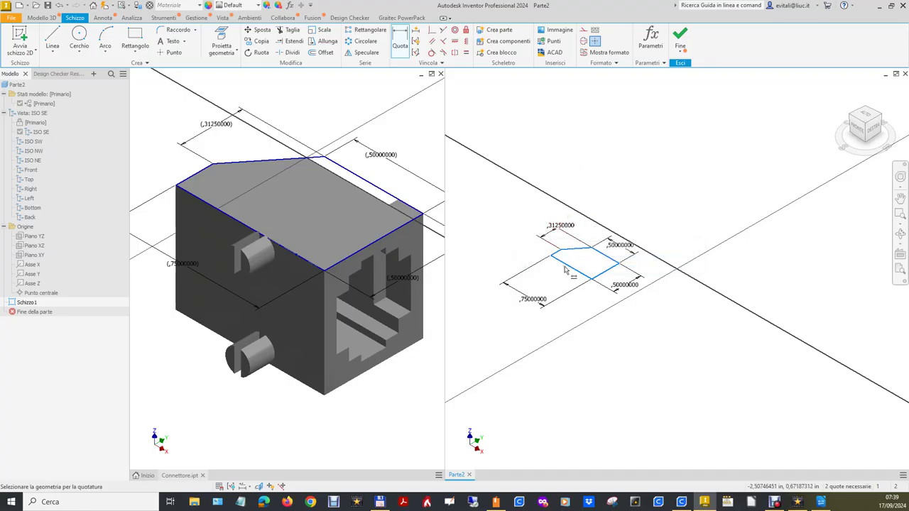
left_click(432, 30)
left_click(552, 258)
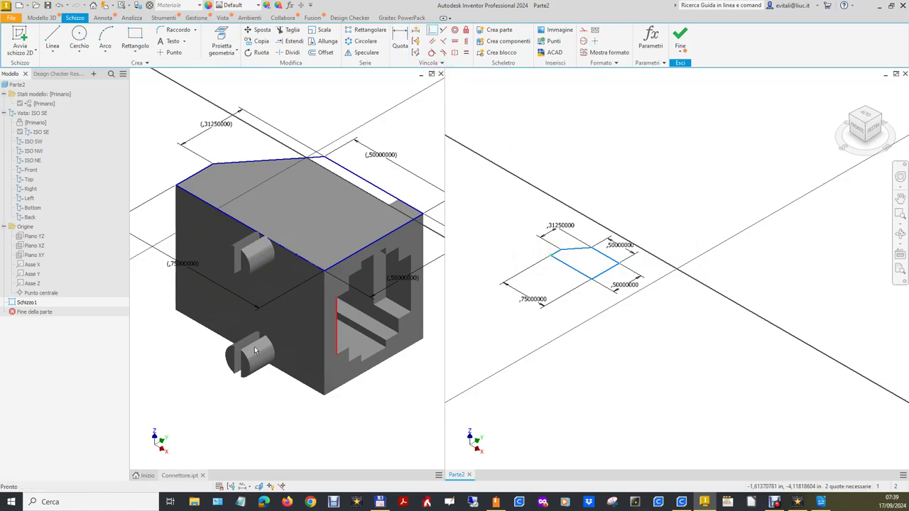
Pin the sketch corner to the origin point and fit the sketch in the view.
left_click(43, 293)
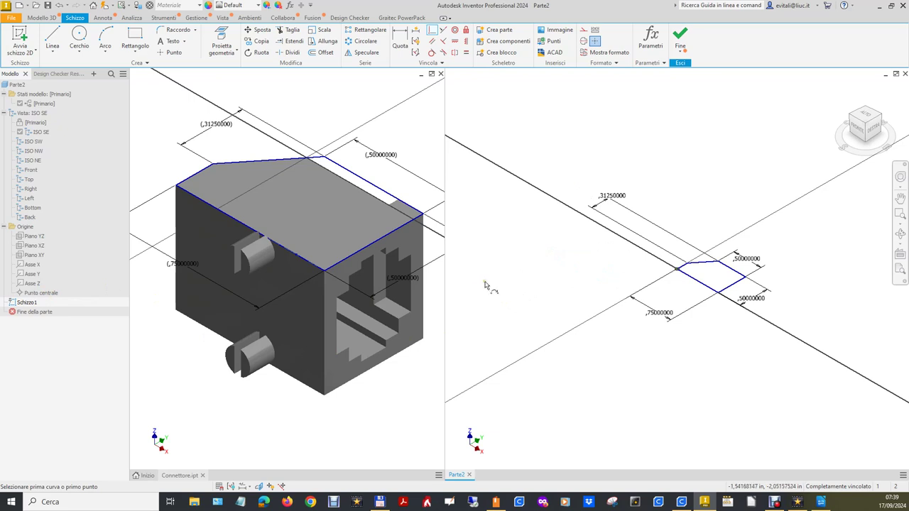
key("Escape")
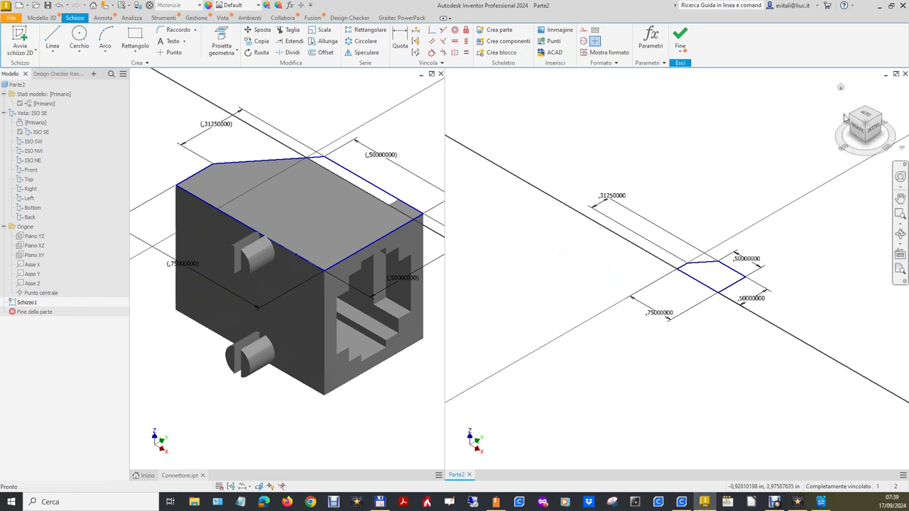
right_click(861, 128)
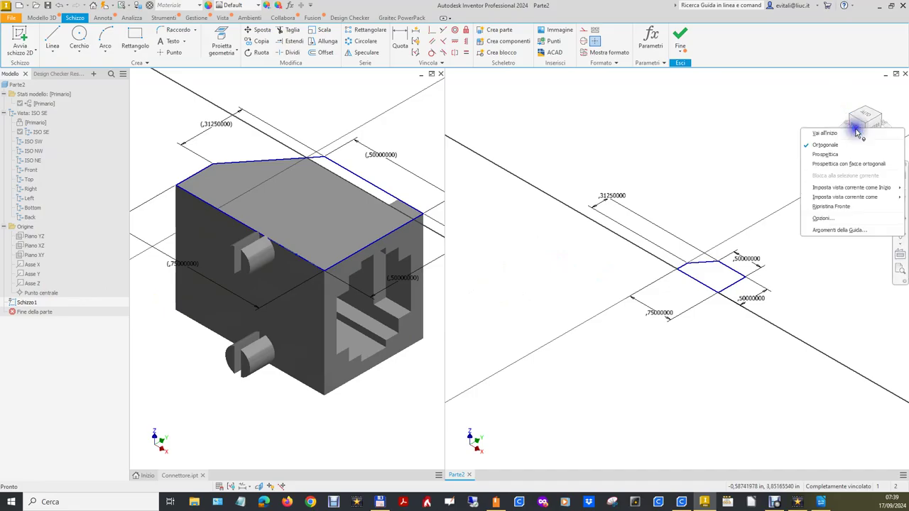
mouse_move(851, 188)
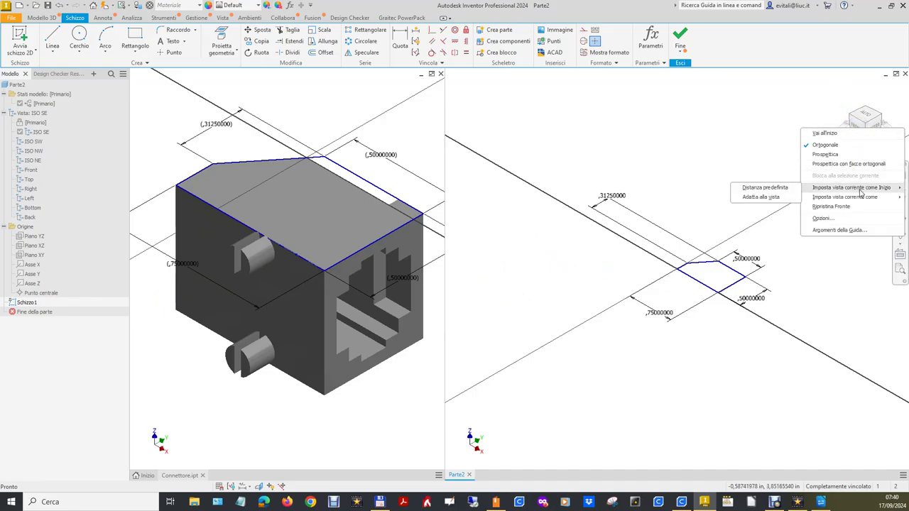
left_click(775, 199)
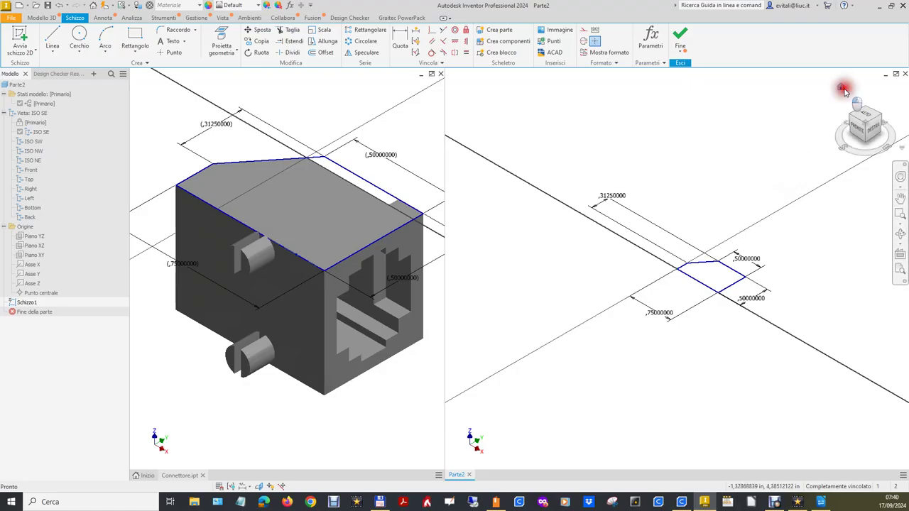
left_click(841, 88)
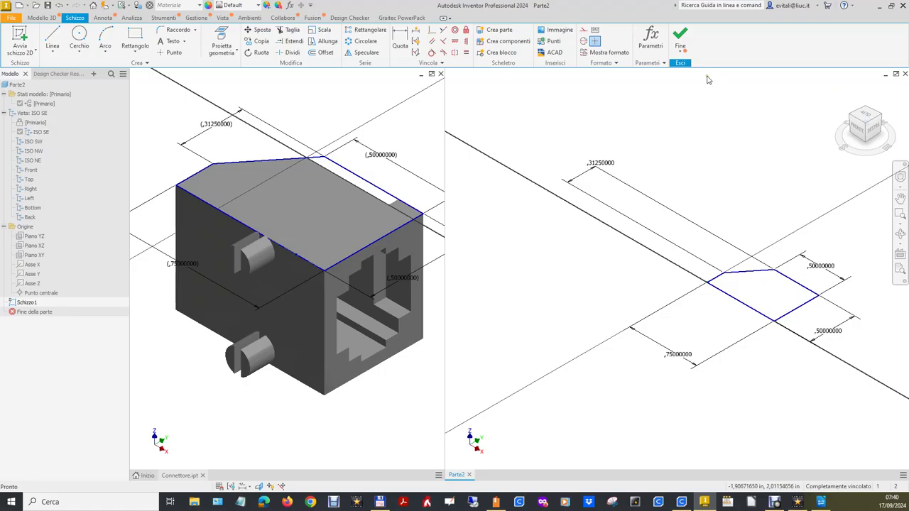
Finish the Parte2 sketch and switch to the Connettore document.
left_click(680, 37)
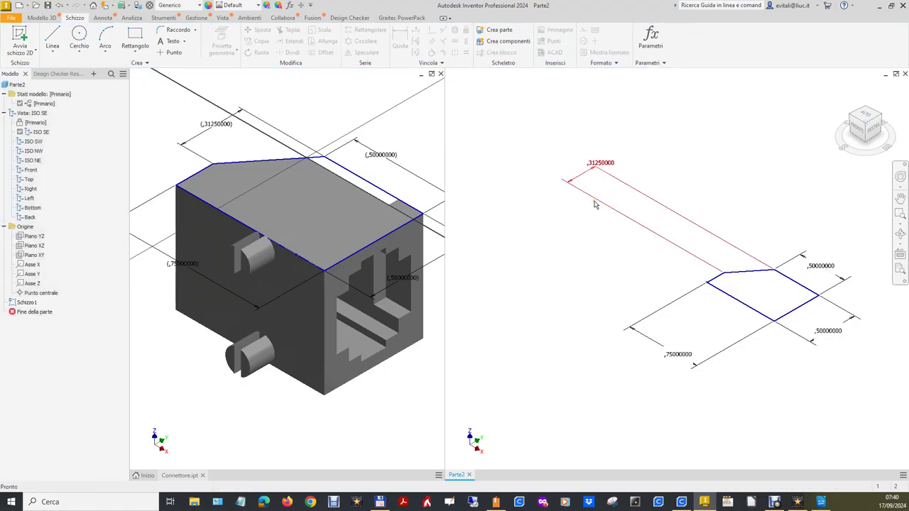
left_click(41, 18)
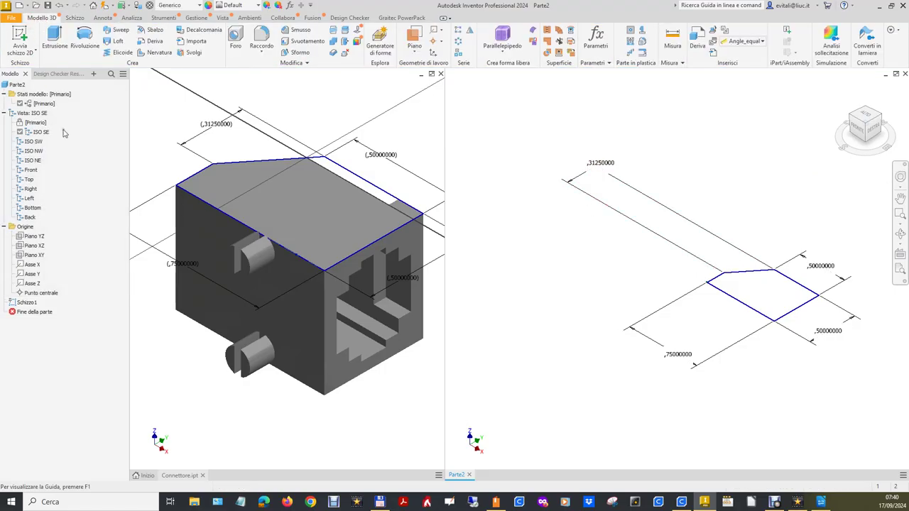
left_click(346, 91)
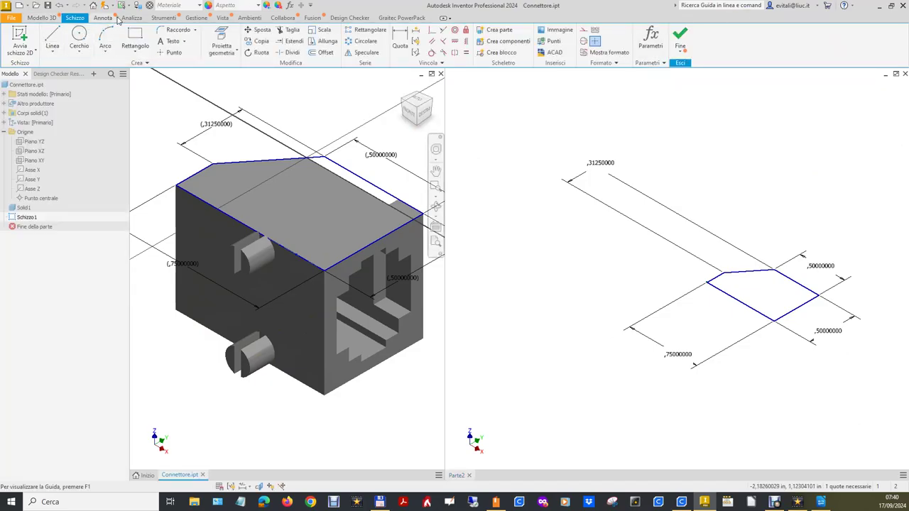
Measure Connettore's corner-to-corner height (0.546875 in) and copy the value before returning to Parte2.
left_click(163, 17)
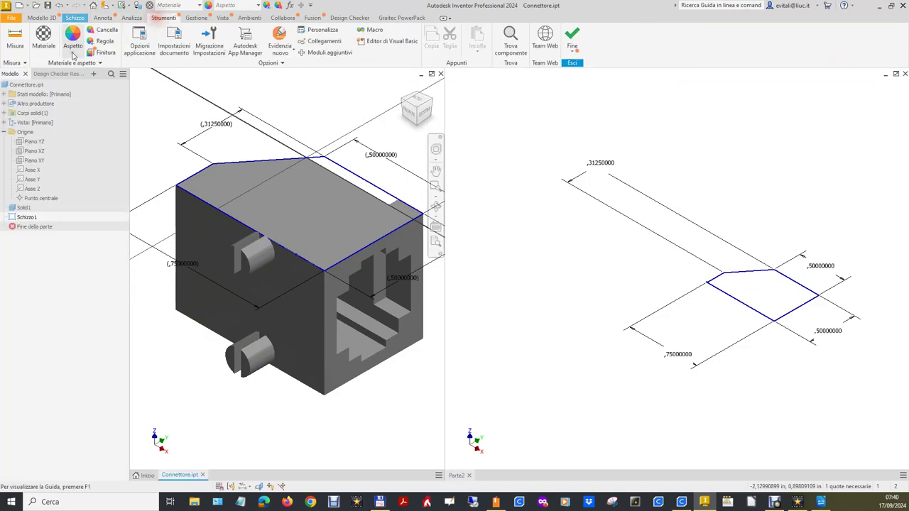
left_click(15, 40)
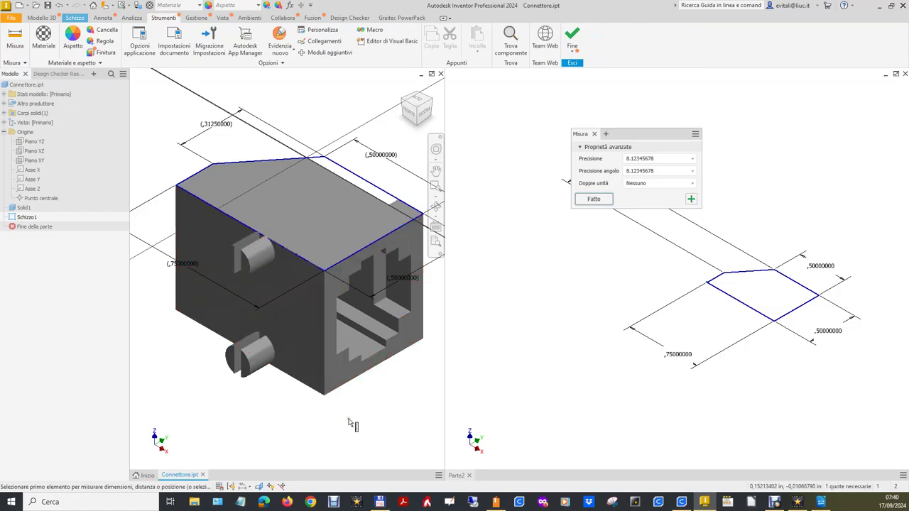
left_click(325, 397)
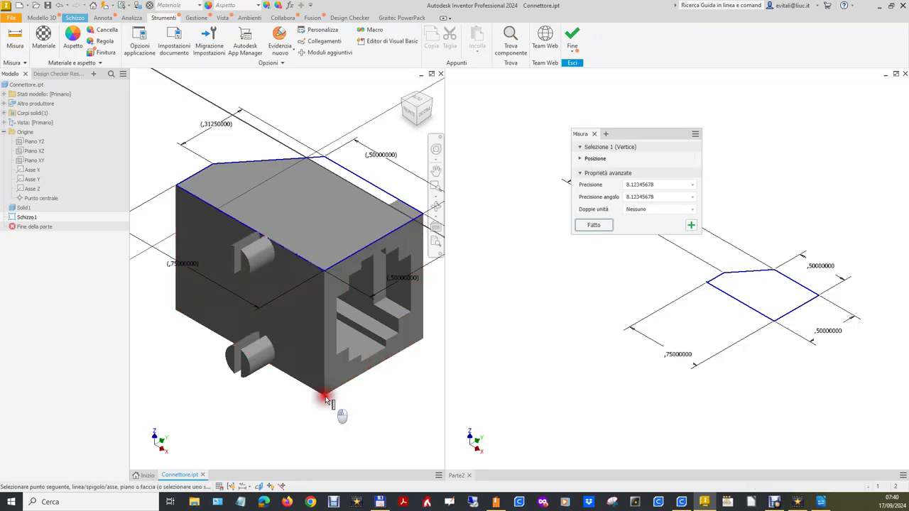
left_click(323, 270)
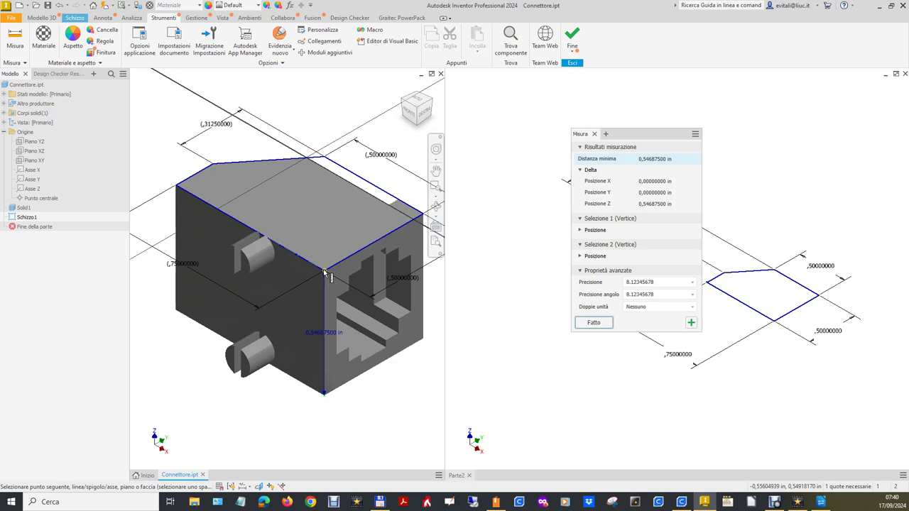
double_click(661, 159)
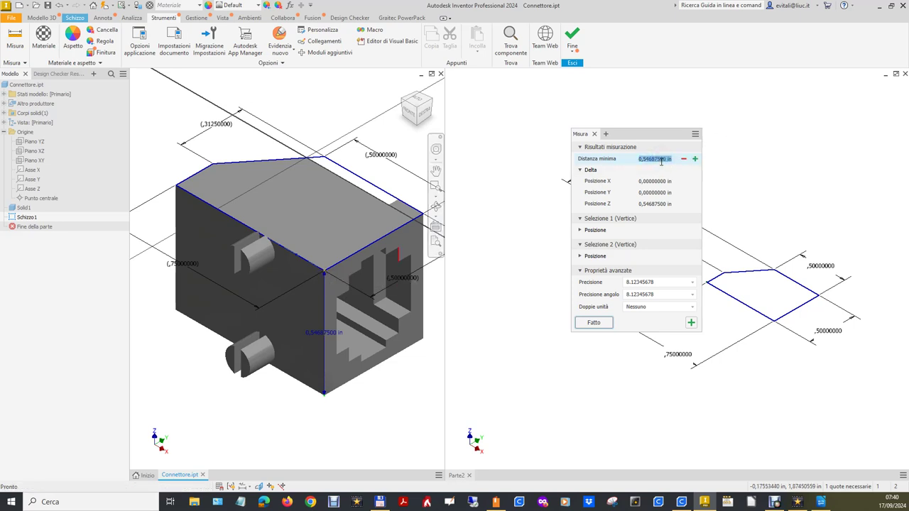
left_click(789, 202)
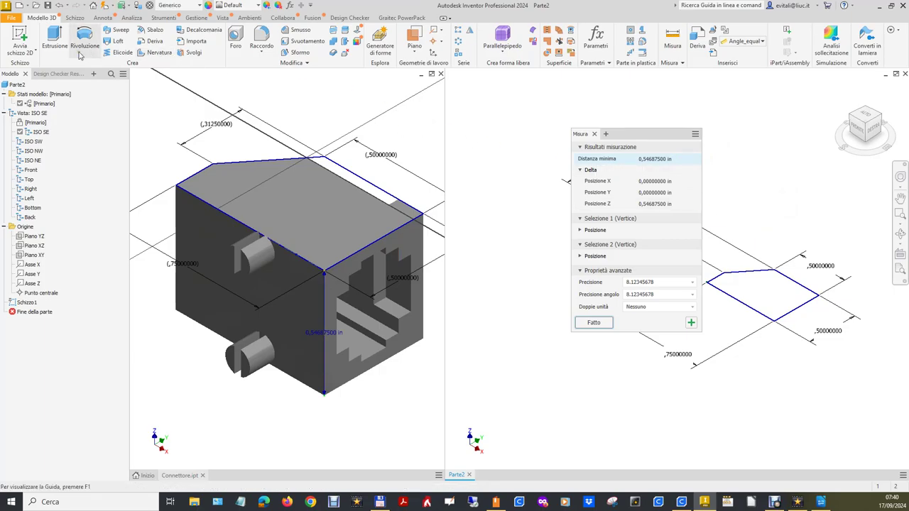
Extrude the Parte2 outline 0,546875 in and return to the home view.
left_click(54, 39)
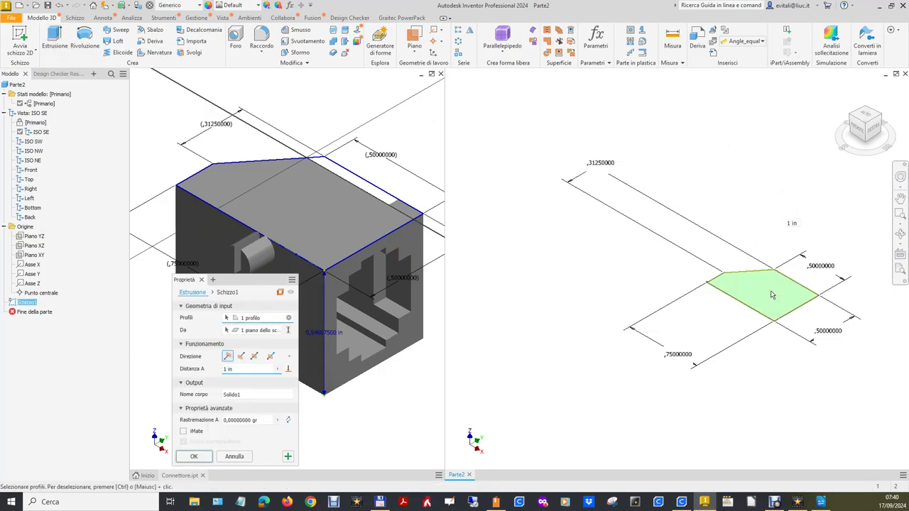
left_click(207, 371)
type("0,54687500")
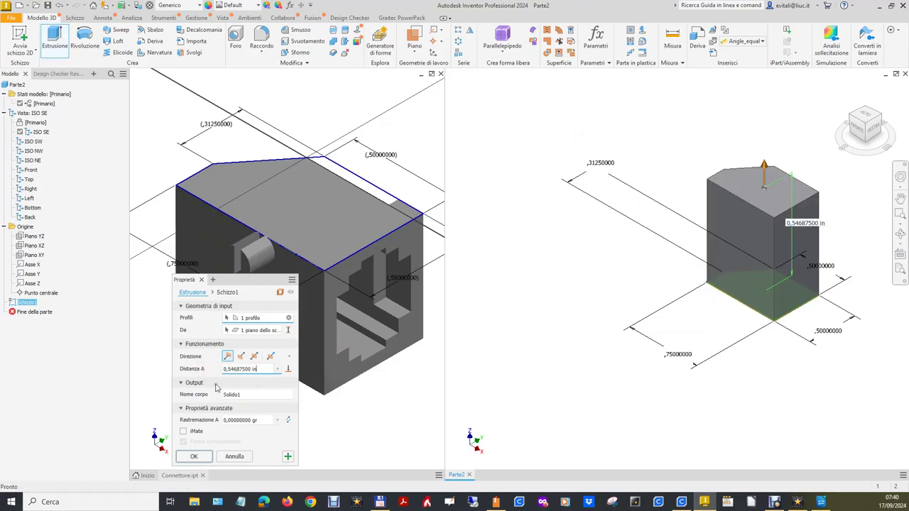
left_click(194, 456)
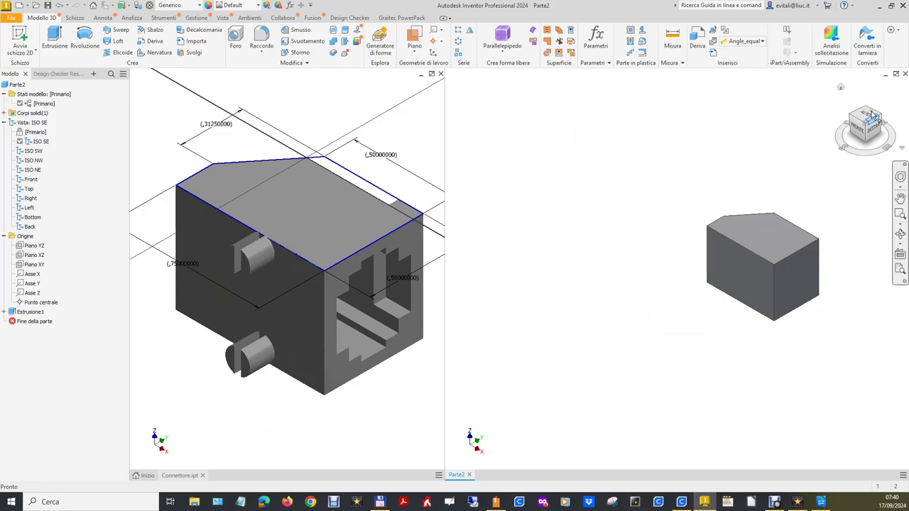
left_click(841, 87)
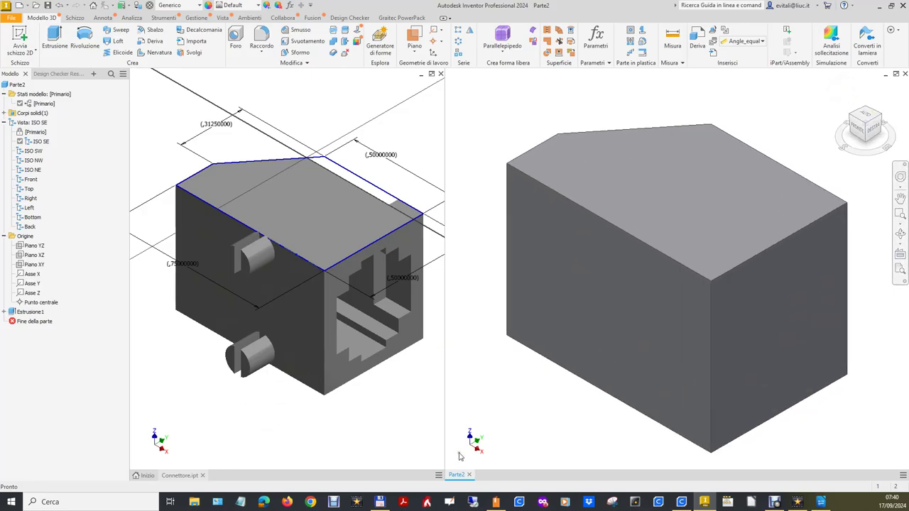
left_click(373, 433)
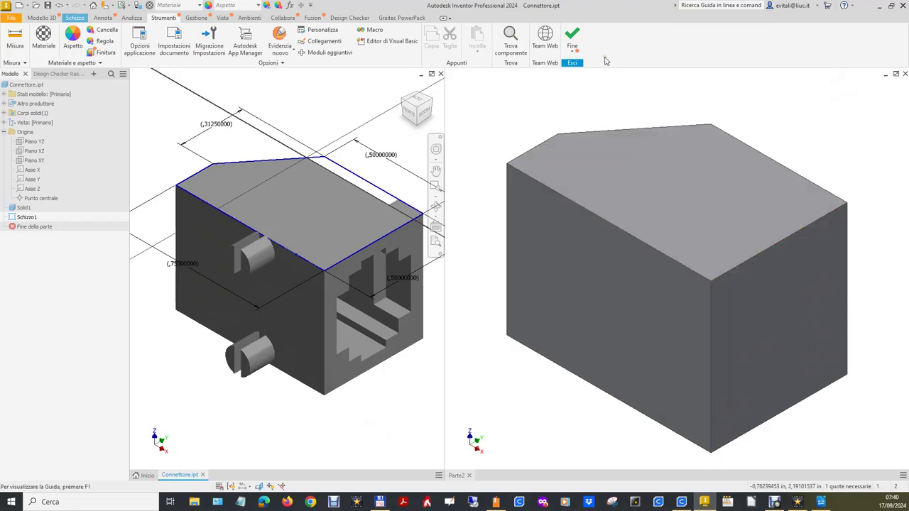
Finish the Connettore sketch and save Parte2 one folder up as ConnettoreFilmato-000.ipt.
left_click(572, 37)
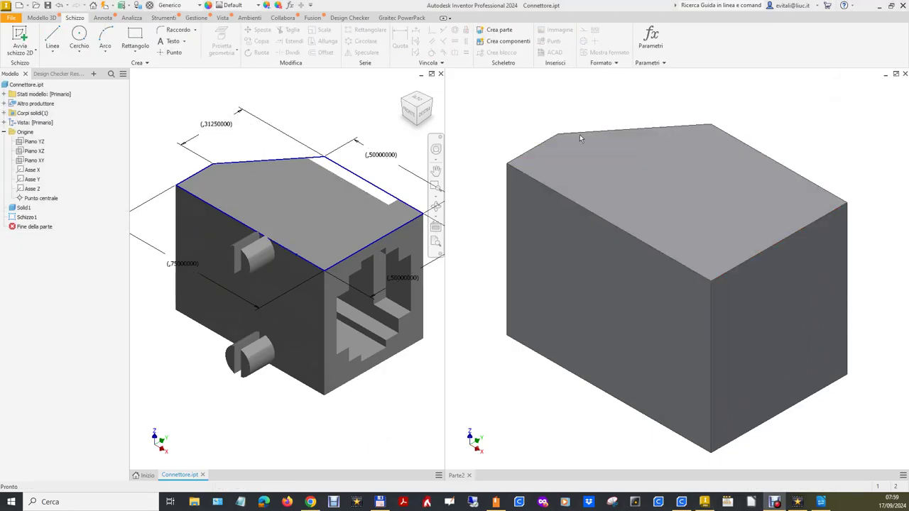
left_click(500, 355)
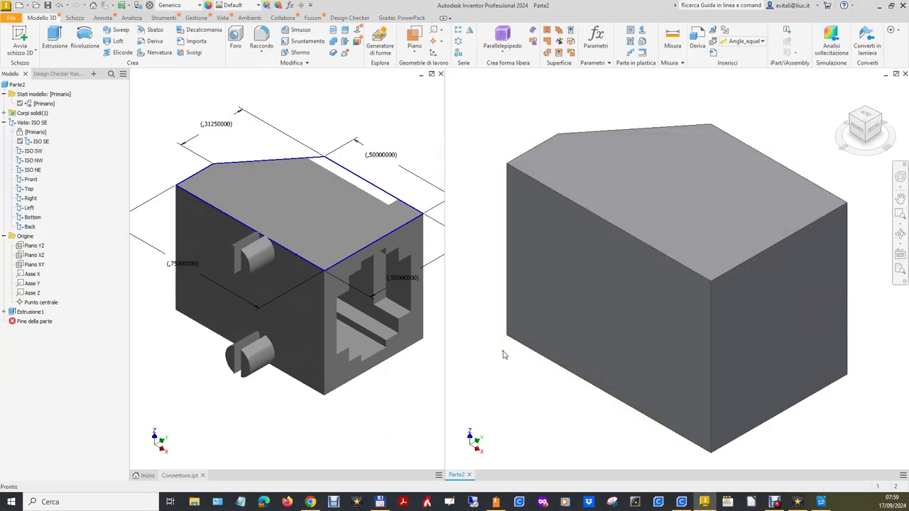
left_click(14, 19)
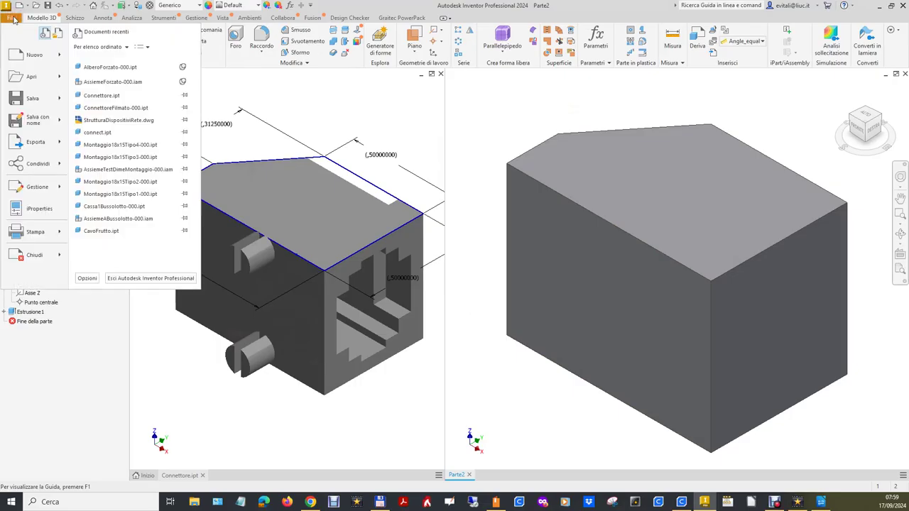
left_click(30, 130)
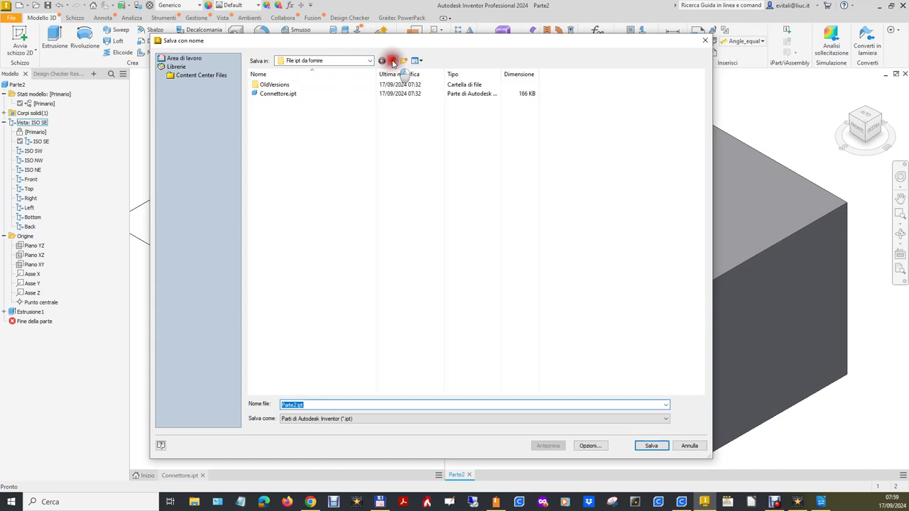
left_click(393, 61)
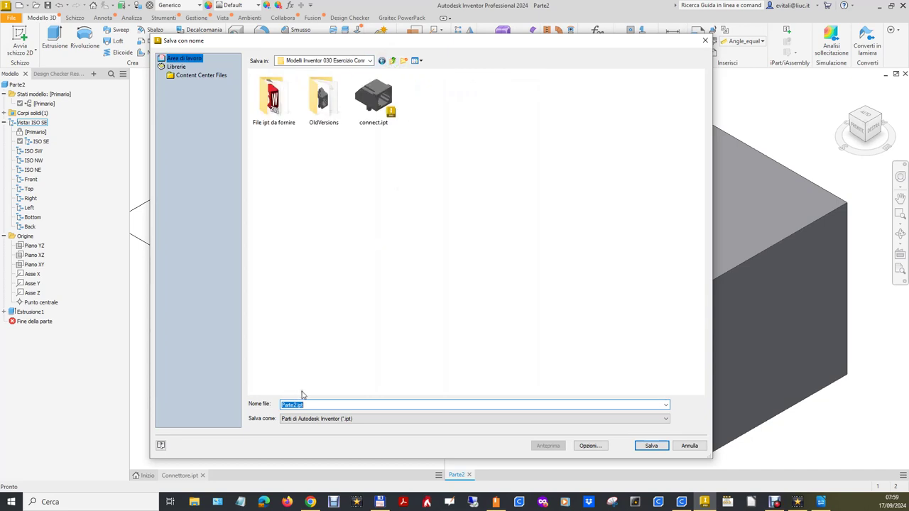
left_click_drag(297, 406, 261, 406)
type("Fil")
left_click(650, 446)
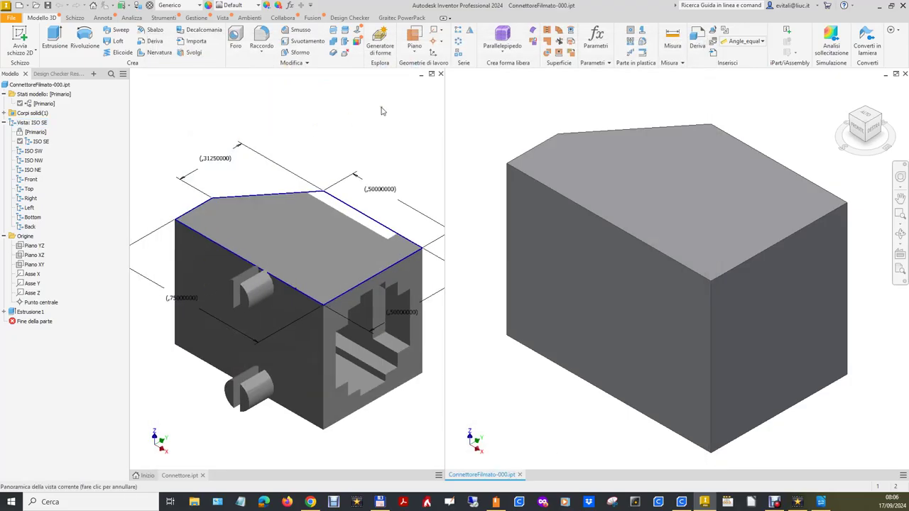
Rotate the Connettore model with the ViewCube to show its pocketed side.
left_click(383, 110)
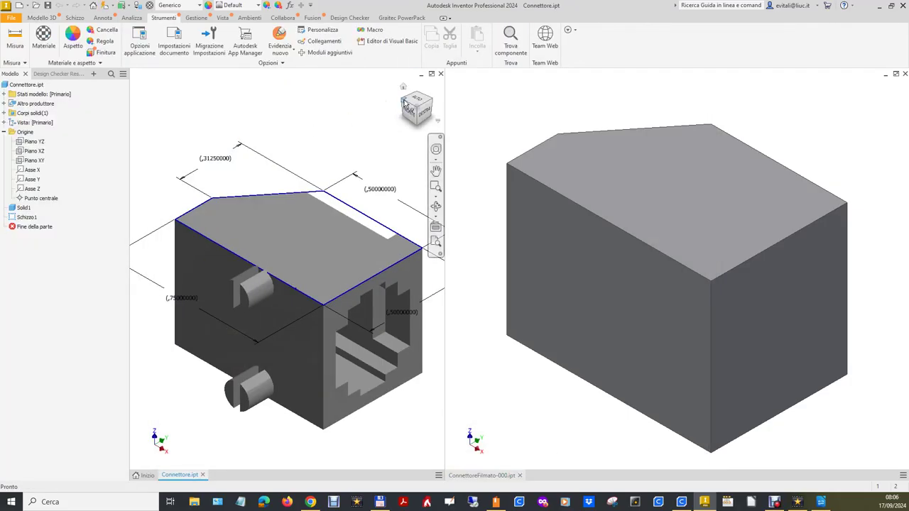
left_click(407, 104)
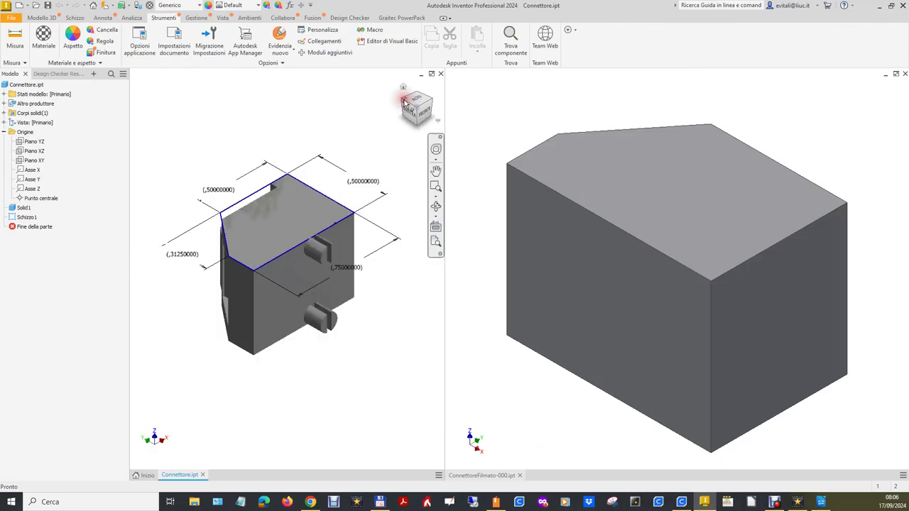
left_click(406, 104)
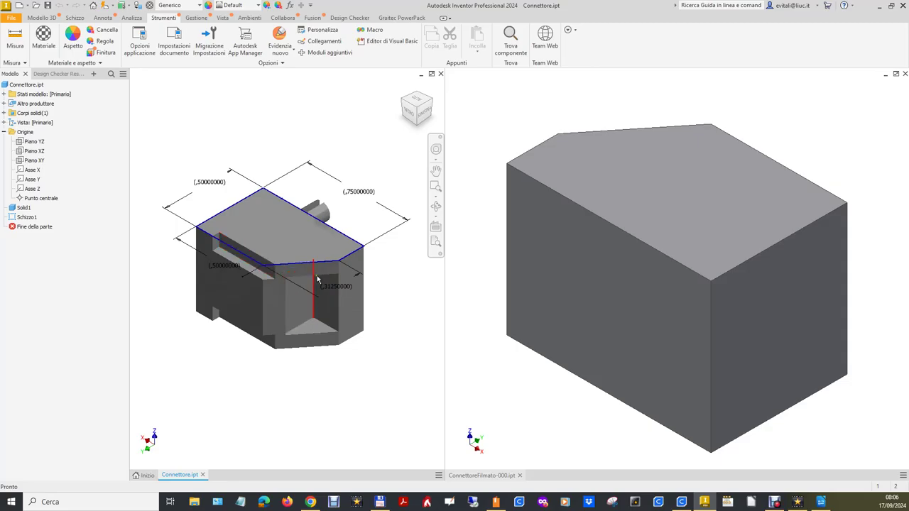
left_click(15, 37)
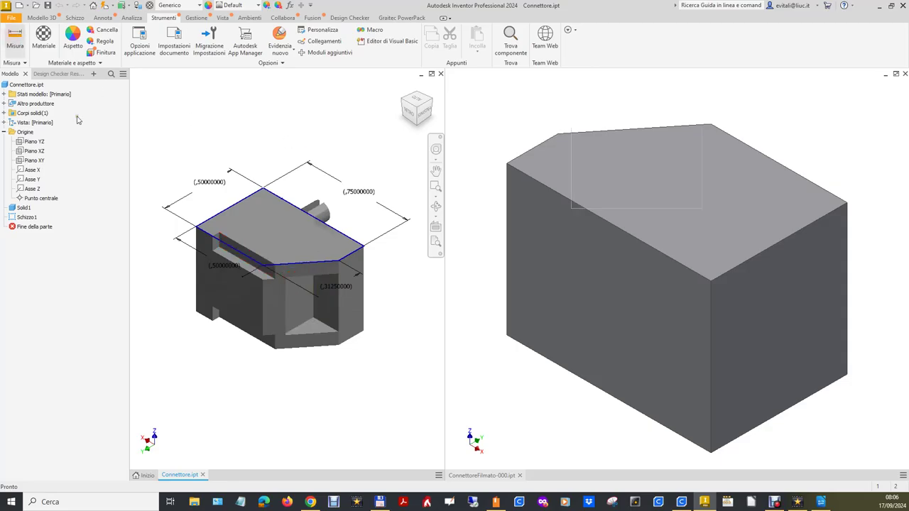
Measure the pocket's edges, finding its bottom edge is 0,1875 in.
left_click(326, 335)
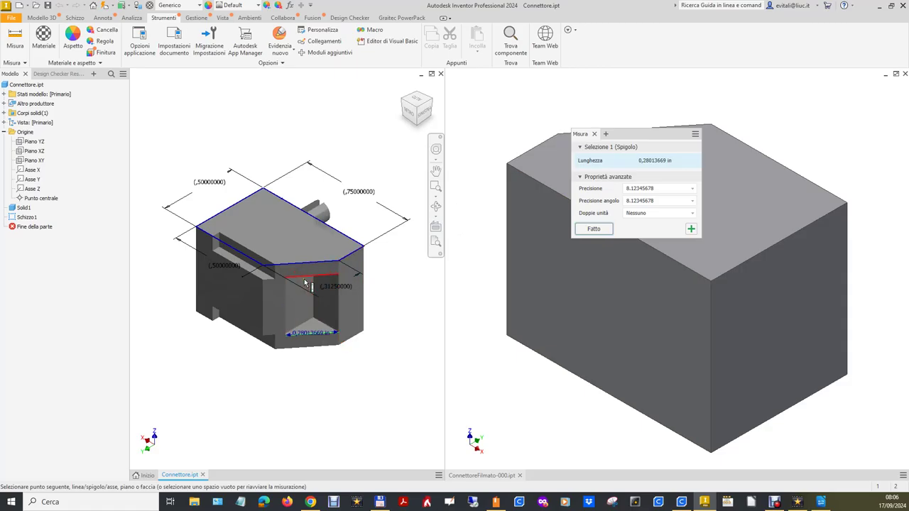
left_click(306, 326)
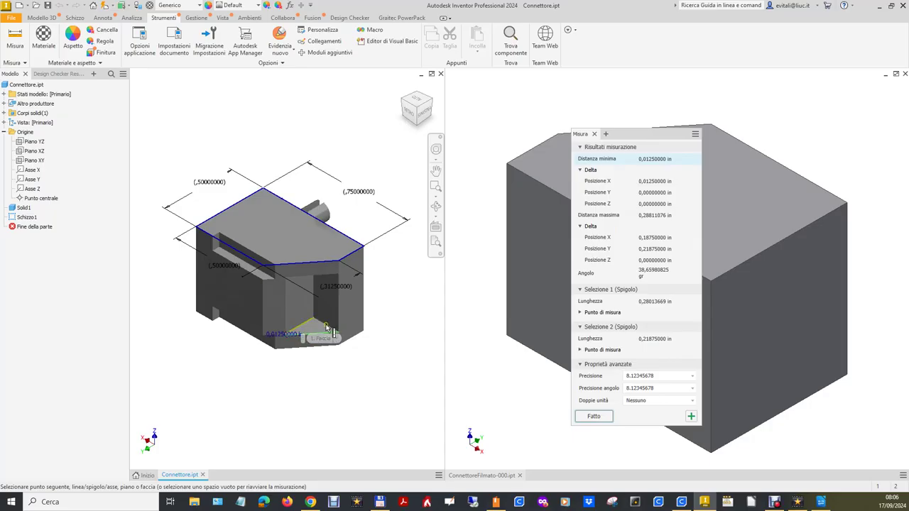
left_click(324, 327)
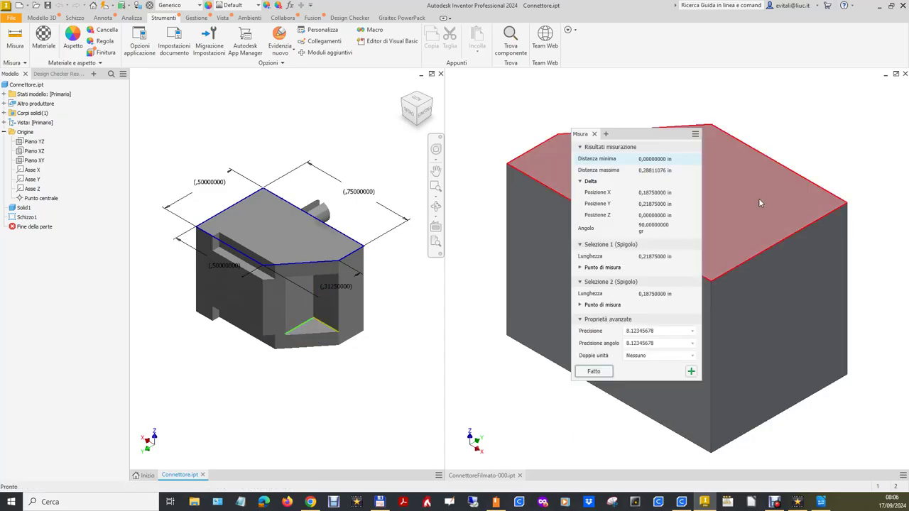
mouse_move(640, 192)
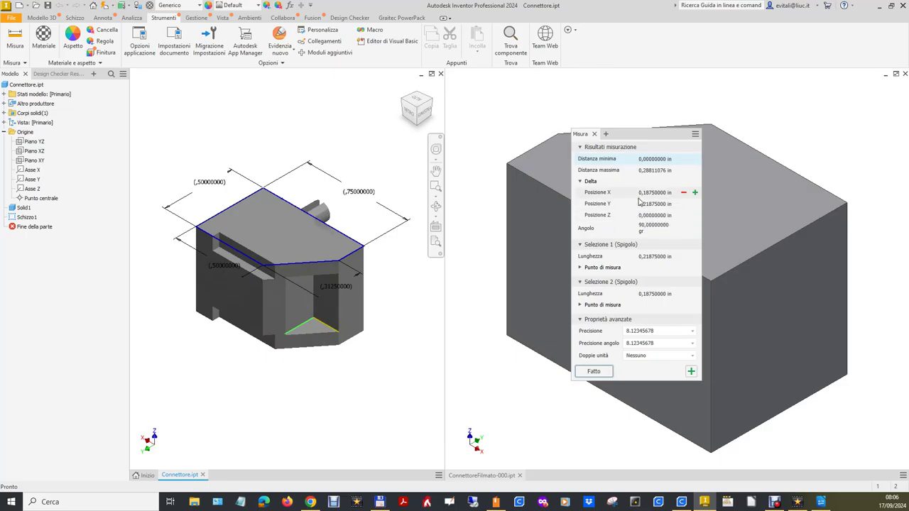
left_click(691, 371)
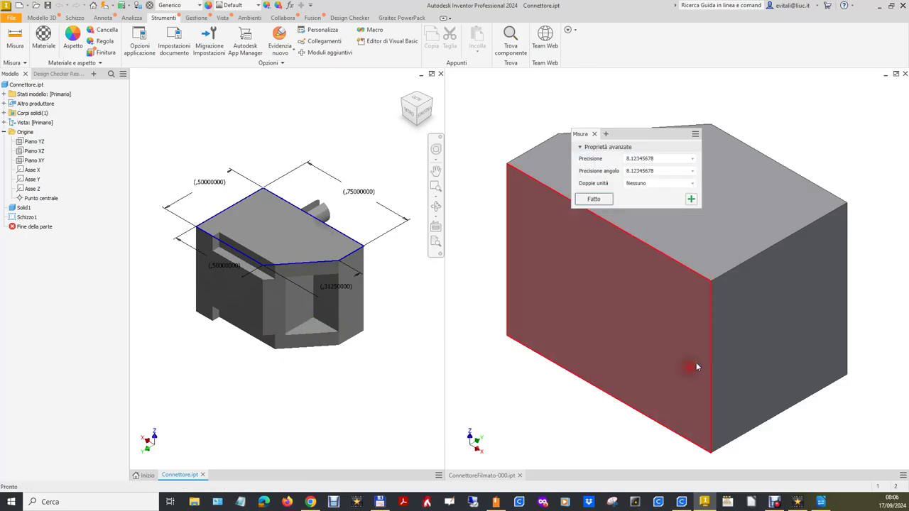
left_click(324, 328)
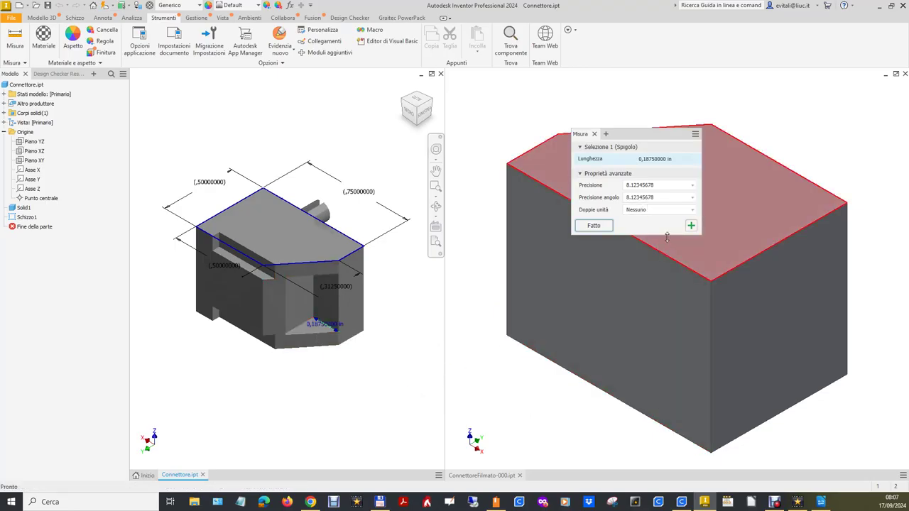
left_click(691, 226)
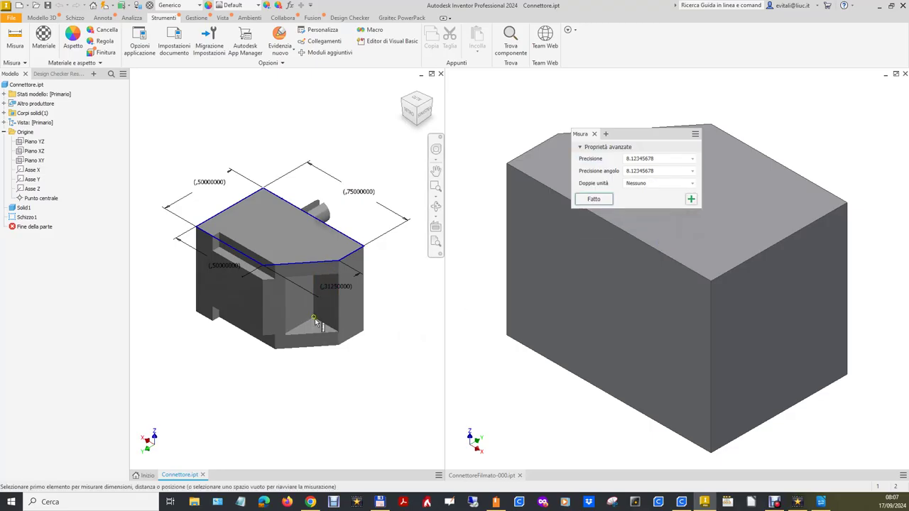
Measure across the triangular floor's corners, reading 0,21910685 in.
left_click(313, 319)
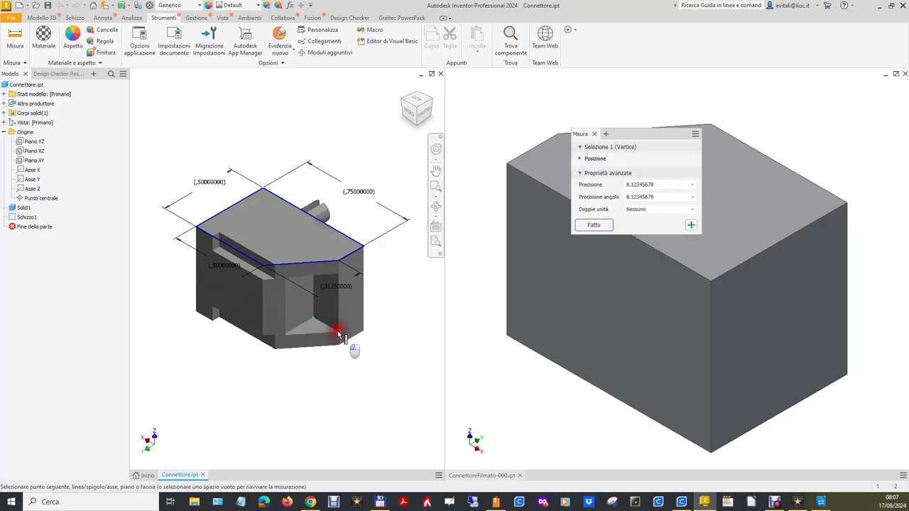
left_click(338, 336)
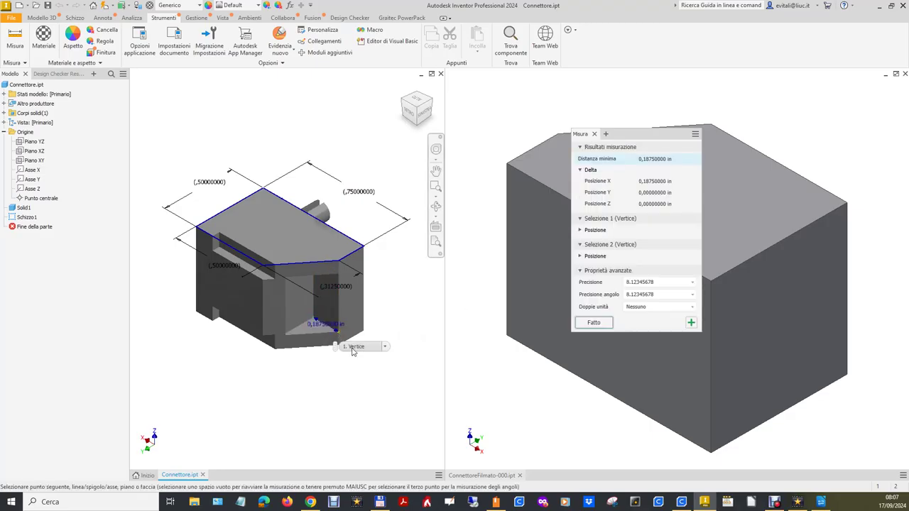
left_click(691, 321)
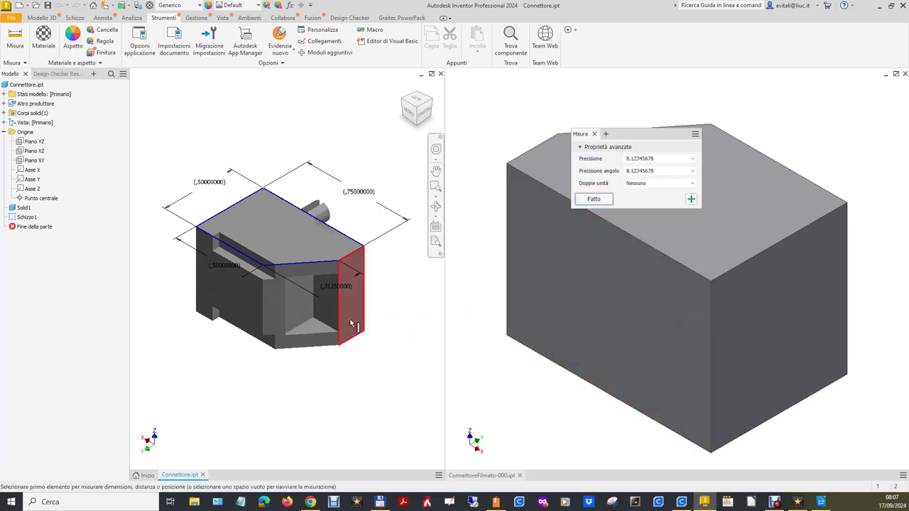
left_click(314, 321)
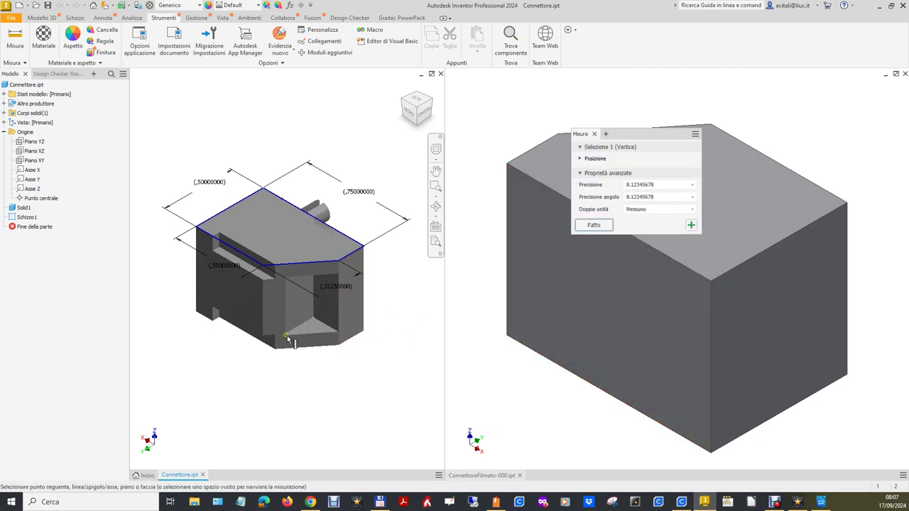
left_click(288, 337)
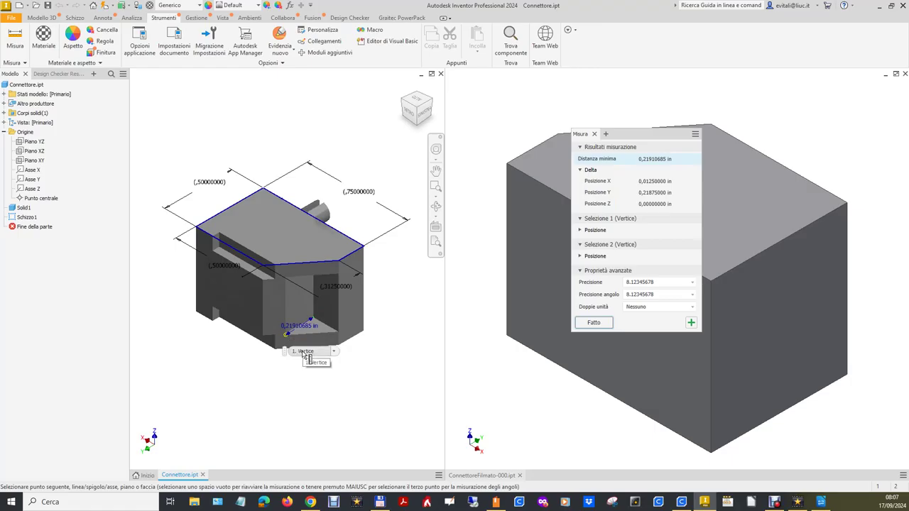
scroll(286, 345, "down", 3)
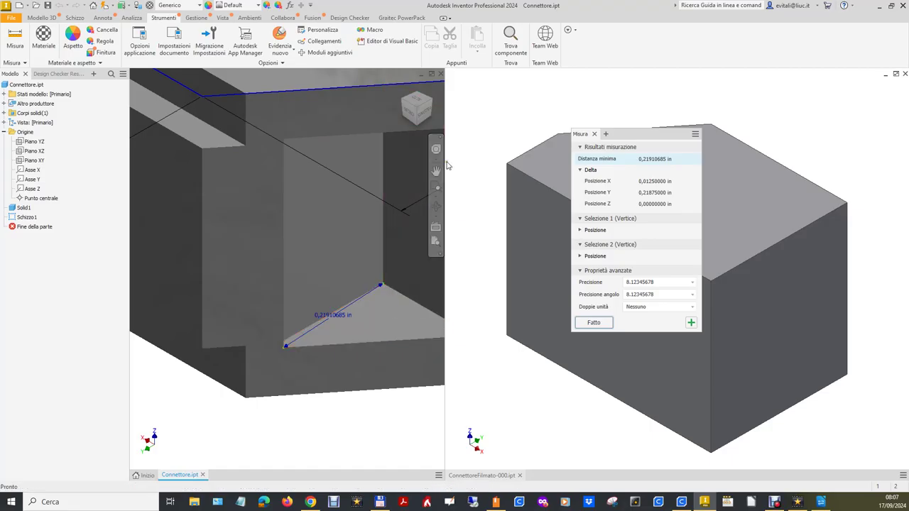
mouse_move(417, 108)
left_click(435, 104)
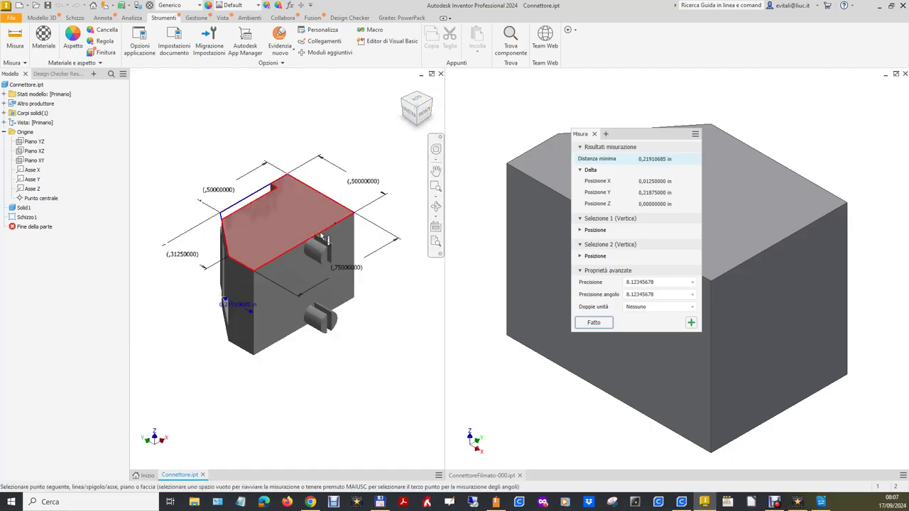
Orbit toward the pocket and measure a vertex pair offset of 0,0125 in.
left_click(435, 206)
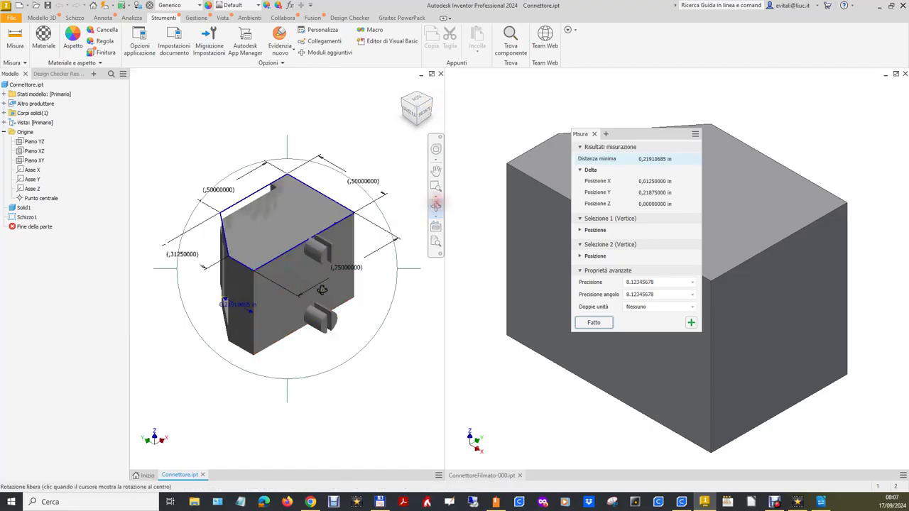
left_click_drag(263, 304, 269, 305)
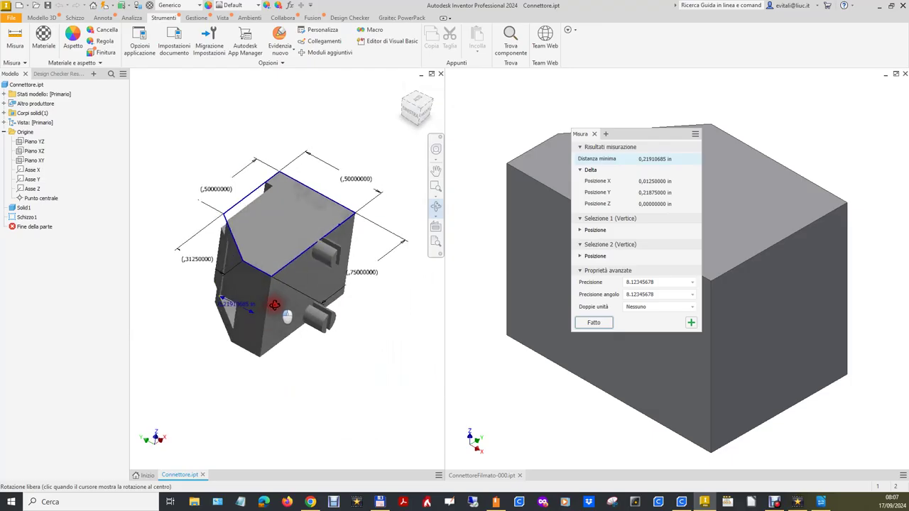
scroll(224, 297, "down", 5)
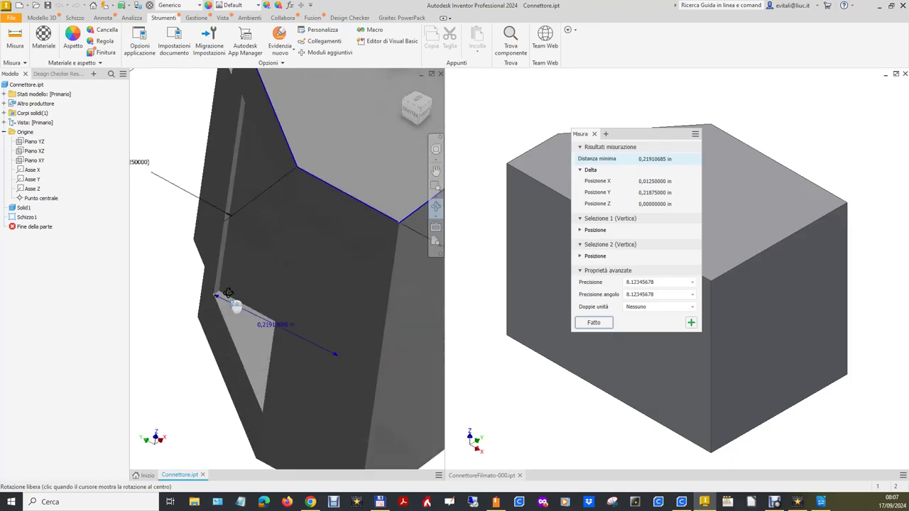
right_click(186, 355)
left_click(235, 296)
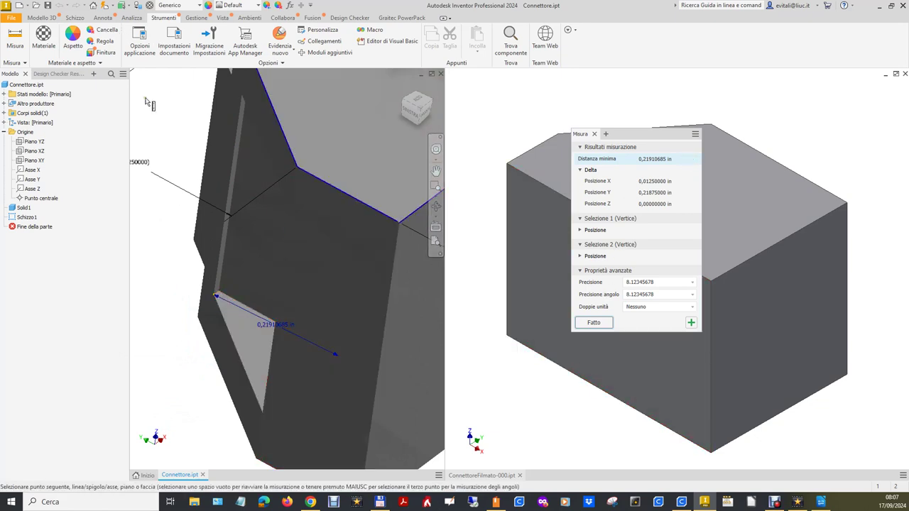
left_click(26, 46)
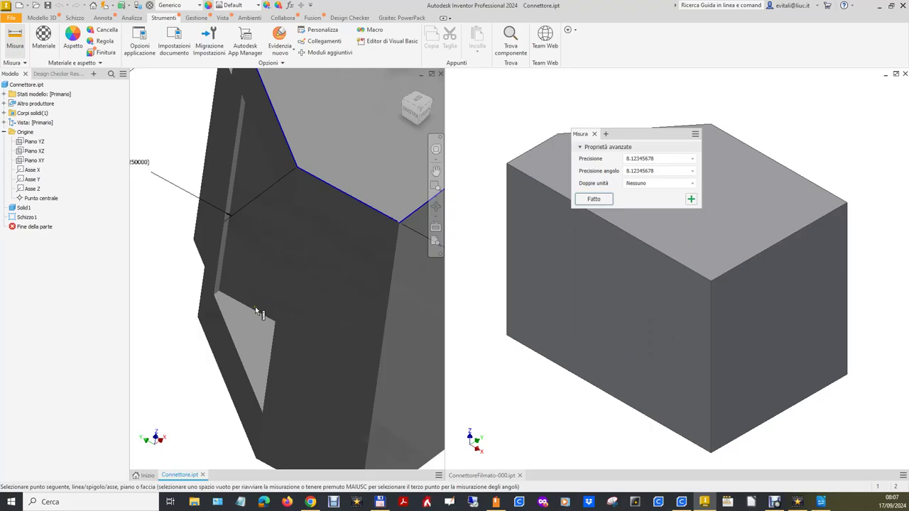
left_click(217, 293)
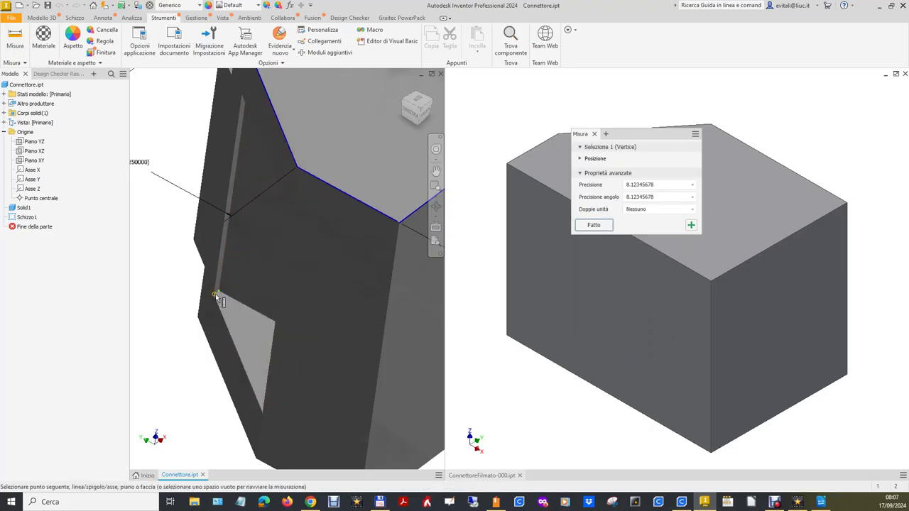
left_click(216, 295)
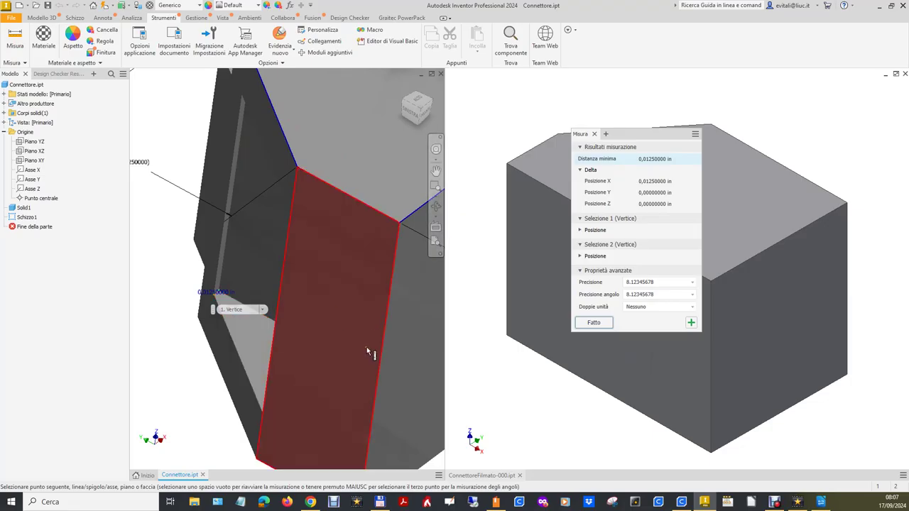
Reorient the view into the pocket and measure a 0,21875 in vertex distance along Y.
left_click(403, 87)
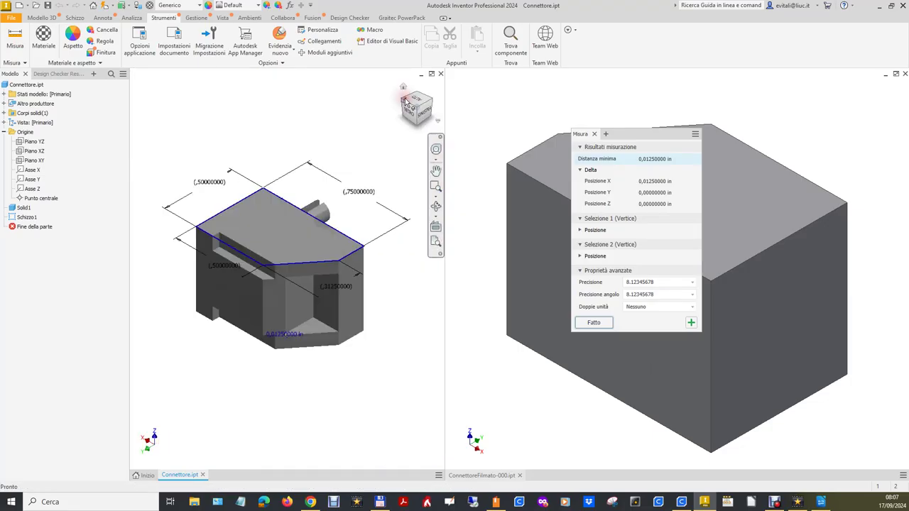
left_click(436, 206)
left_click_drag(405, 271, 392, 279)
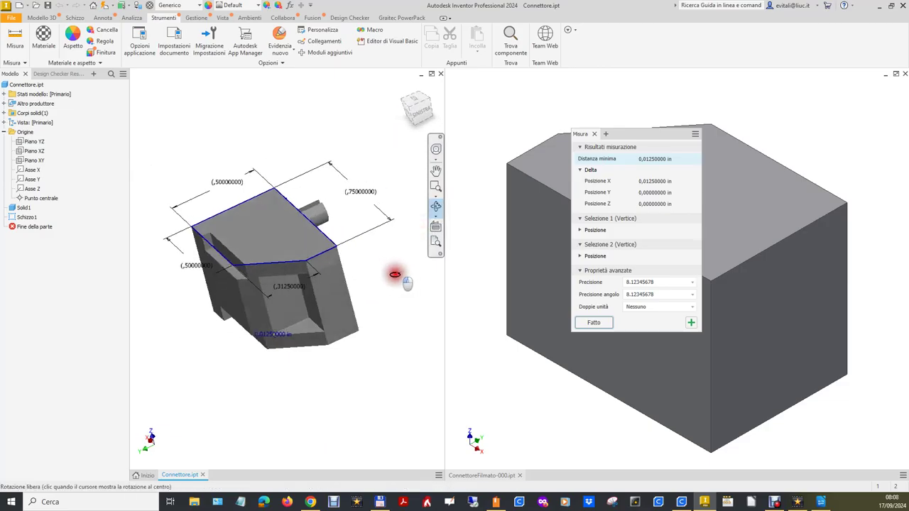
right_click_drag(386, 346, 410, 351)
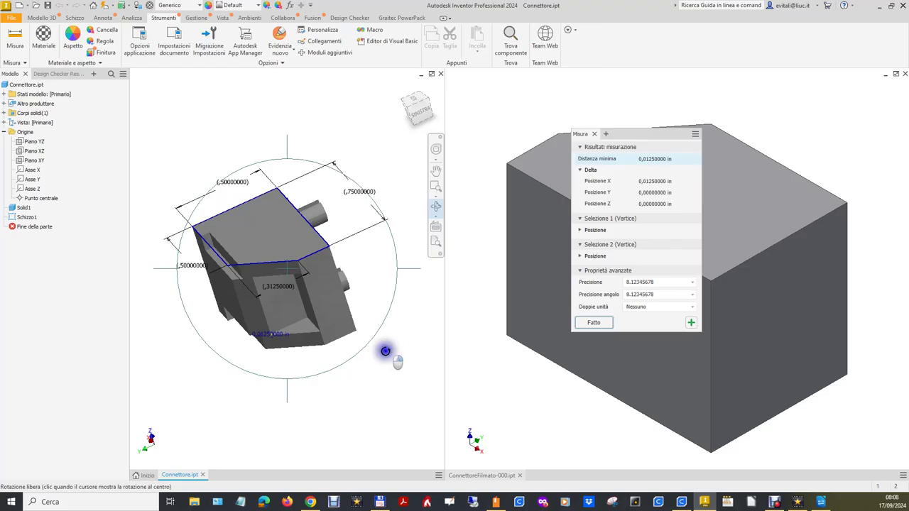
scroll(298, 355, "down", 5)
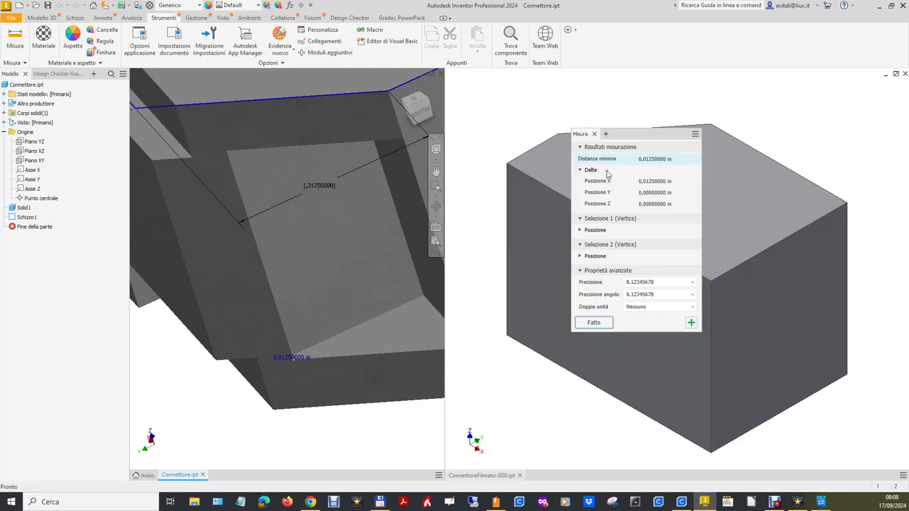
left_click(691, 324)
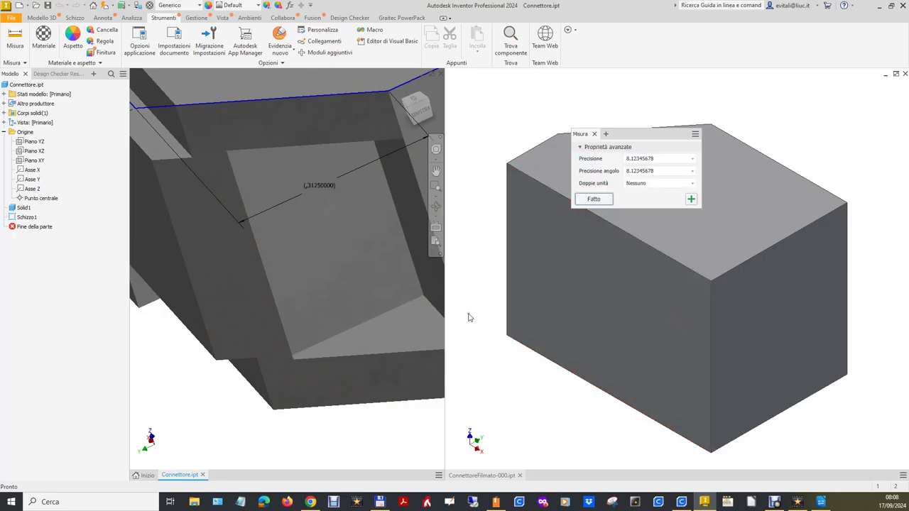
left_click(423, 297)
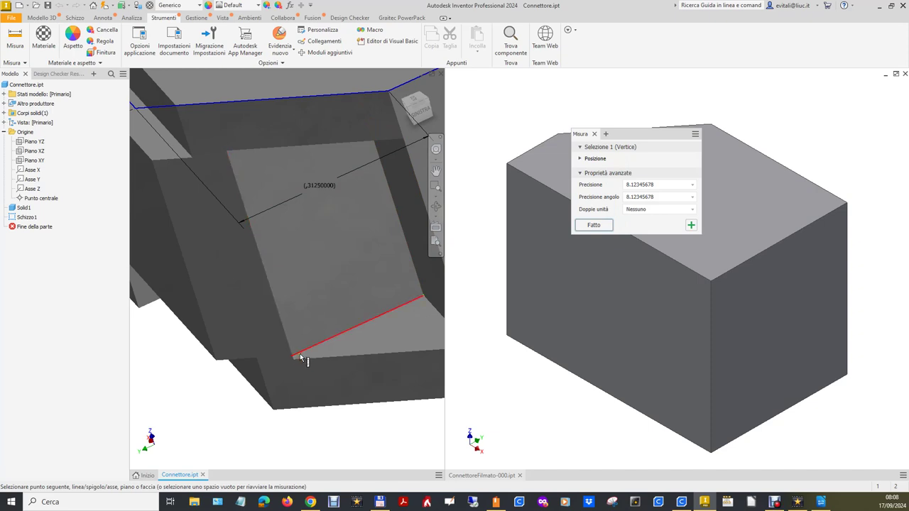
left_click(419, 104)
scroll(207, 315, "down", 3)
scroll(207, 315, "down", 3)
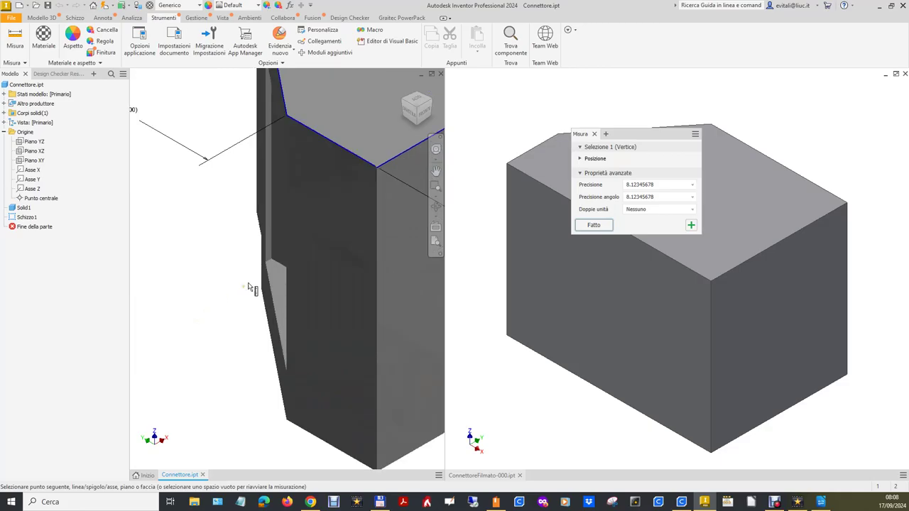
left_click(273, 259)
left_click(273, 259)
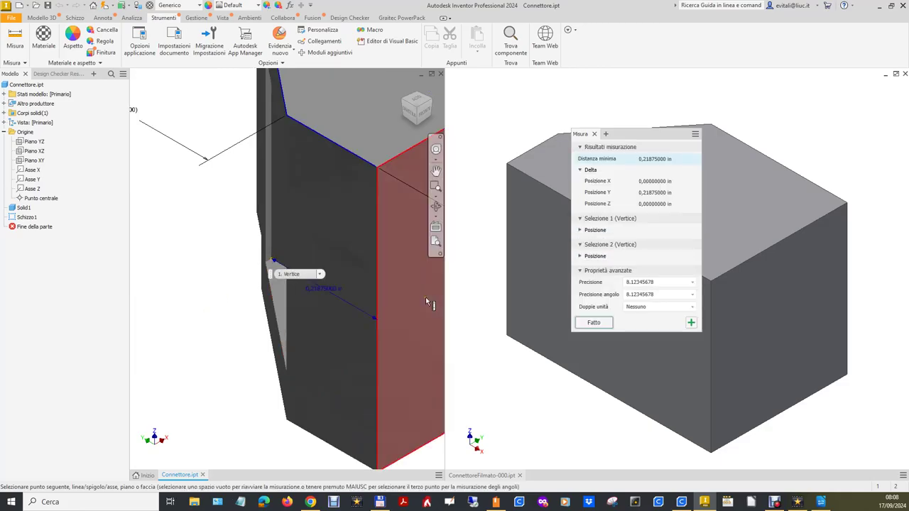
Return to the home view and close the measuring panel.
left_click(403, 88)
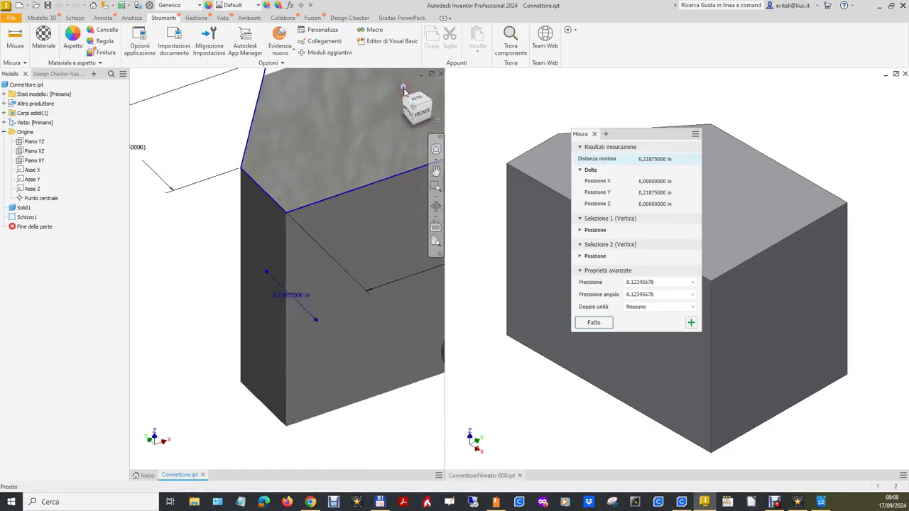
left_click(420, 96)
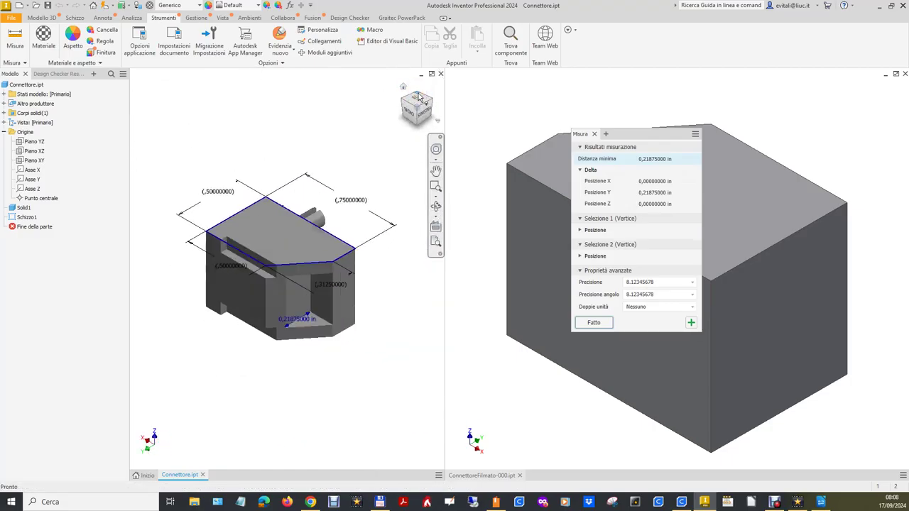
left_click(595, 134)
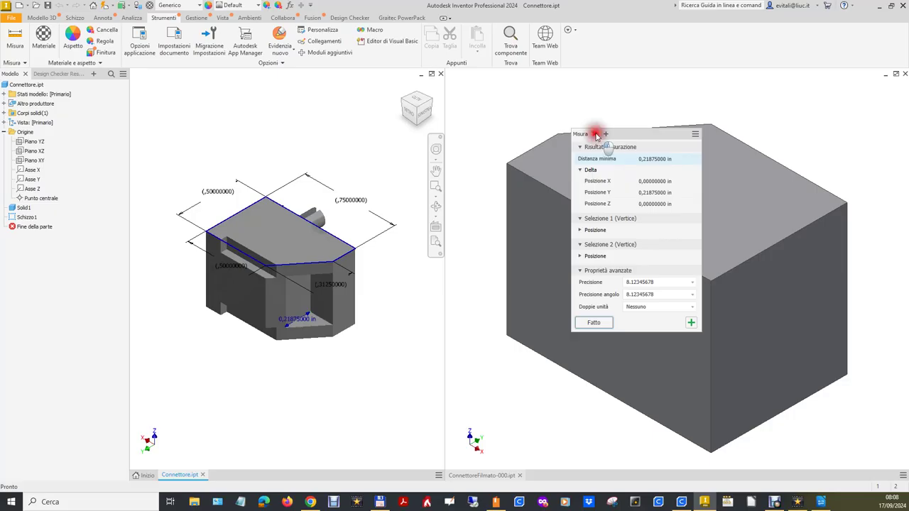
Change Estrusione1 to a symmetric 0,546875 in extrusion centred on Piano XY.
left_click(548, 386)
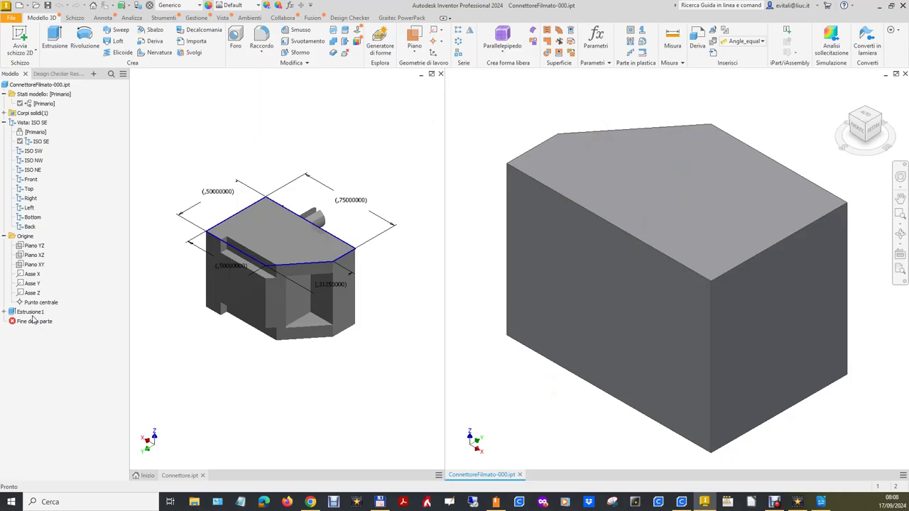
right_click(31, 313)
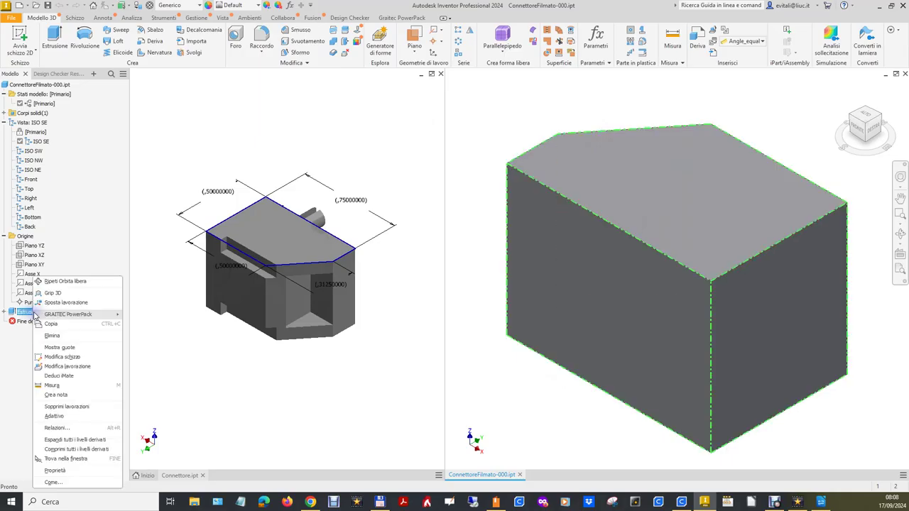
left_click(64, 366)
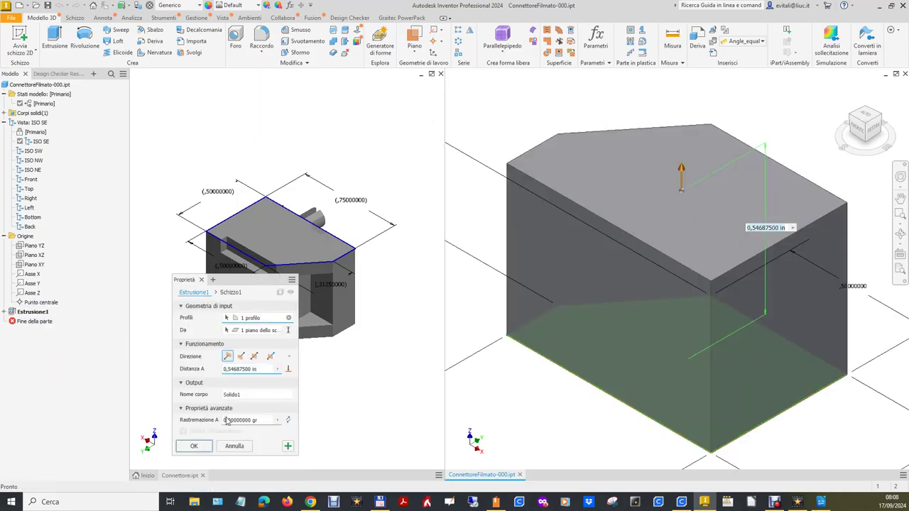
left_click(253, 356)
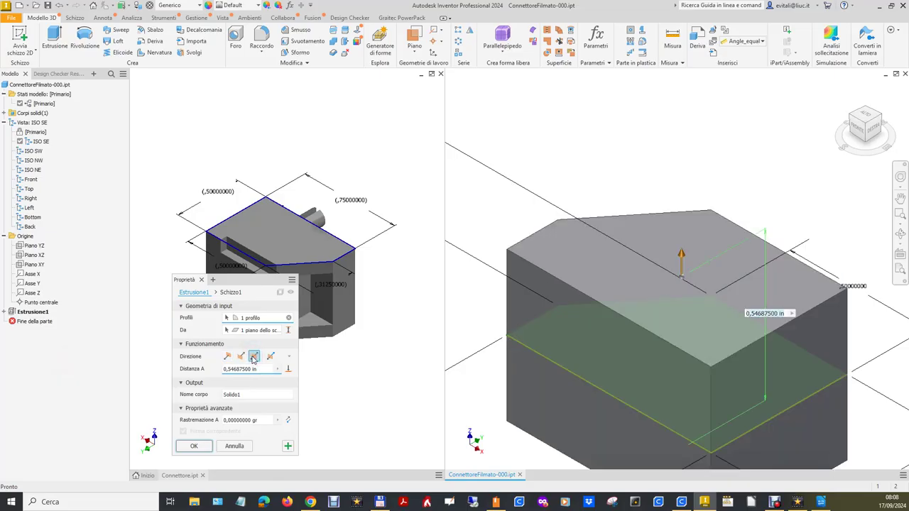
left_click(203, 460)
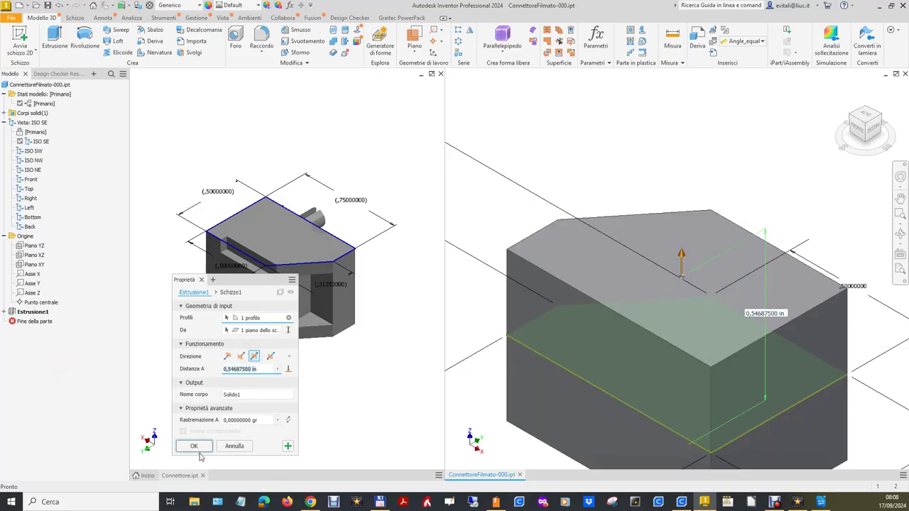
left_click(199, 450)
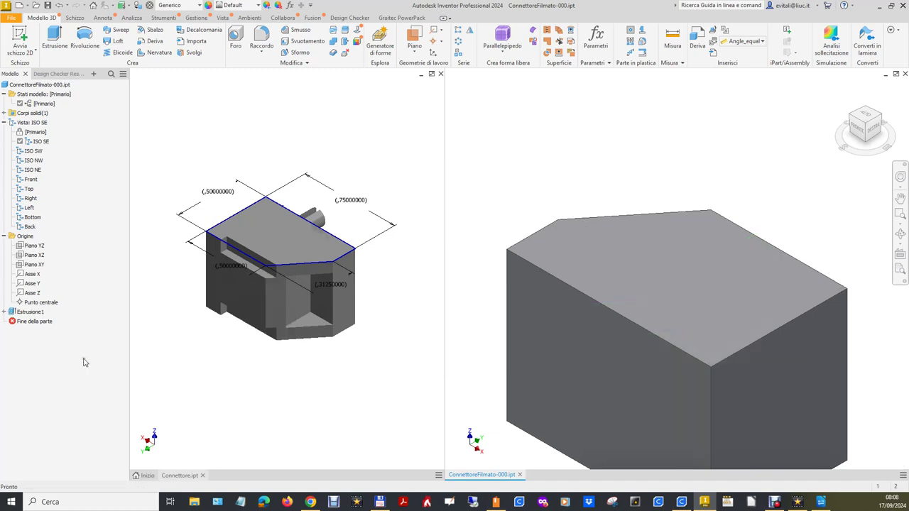
left_click(41, 264)
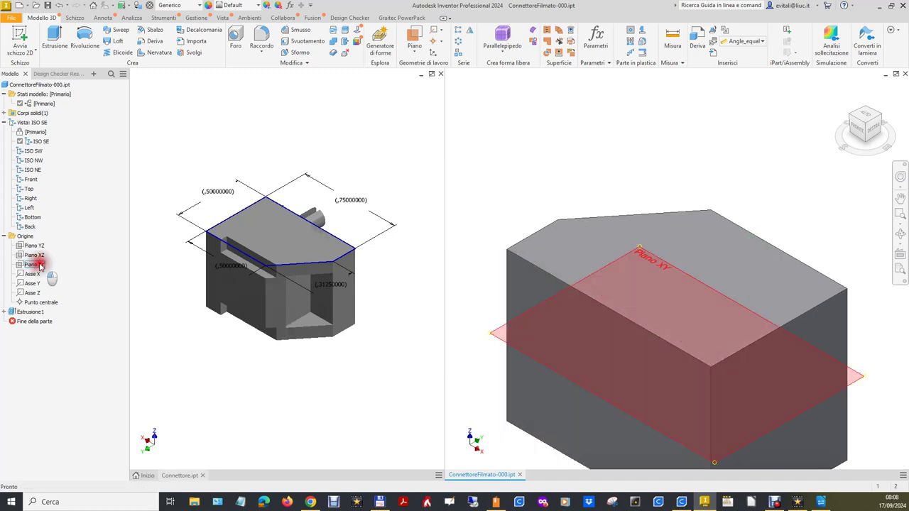
Start a sliced sketch on Piano XY and draw a closed three-line triangle on the block's top face.
left_click(689, 348)
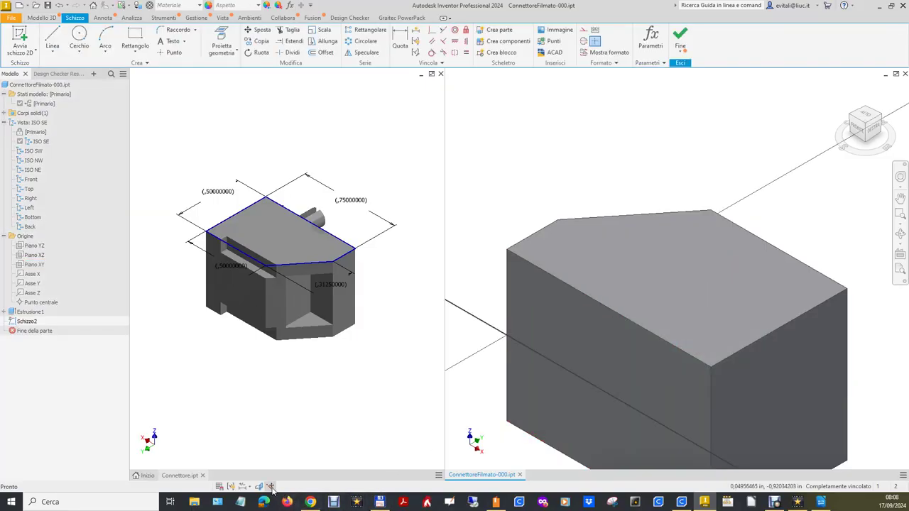
left_click(267, 485)
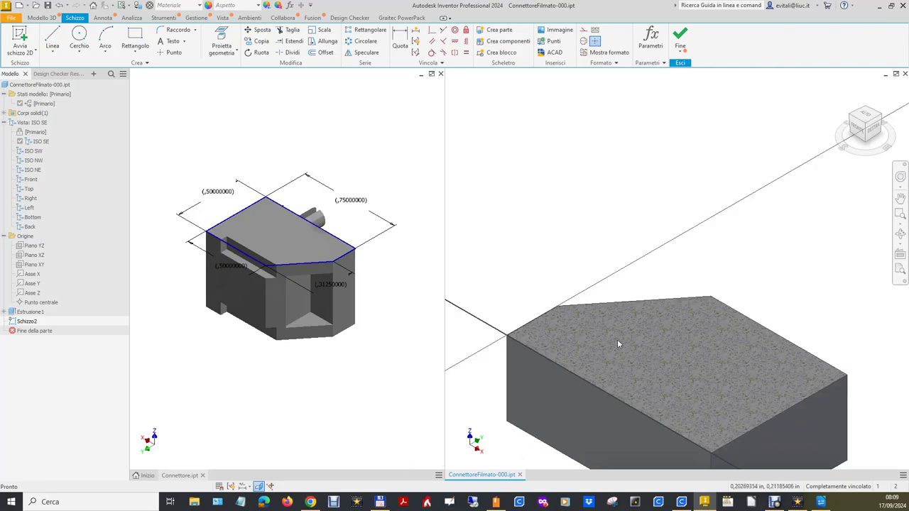
left_click(55, 36)
left_click(575, 313)
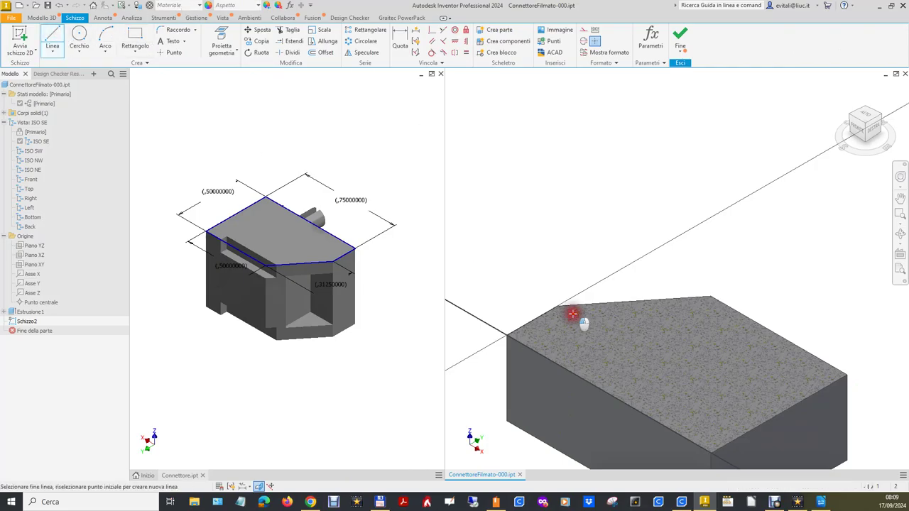
left_click(648, 350)
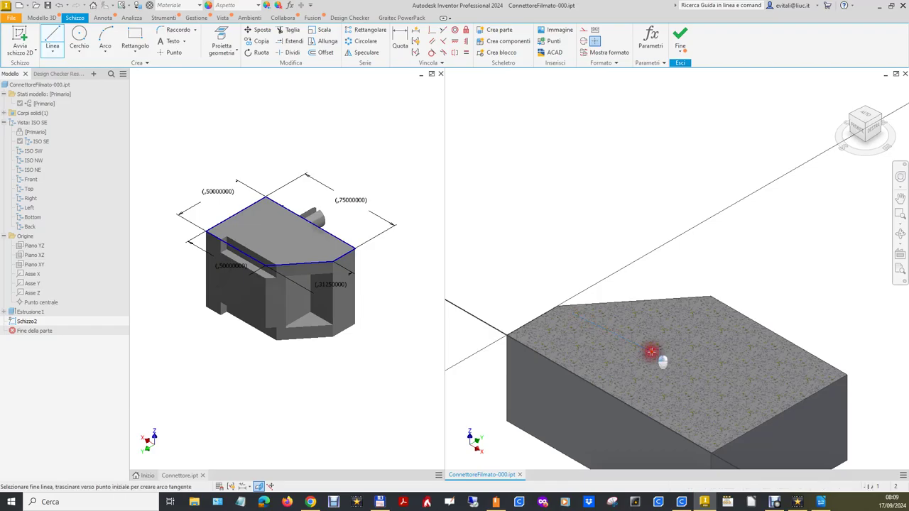
left_click(698, 310)
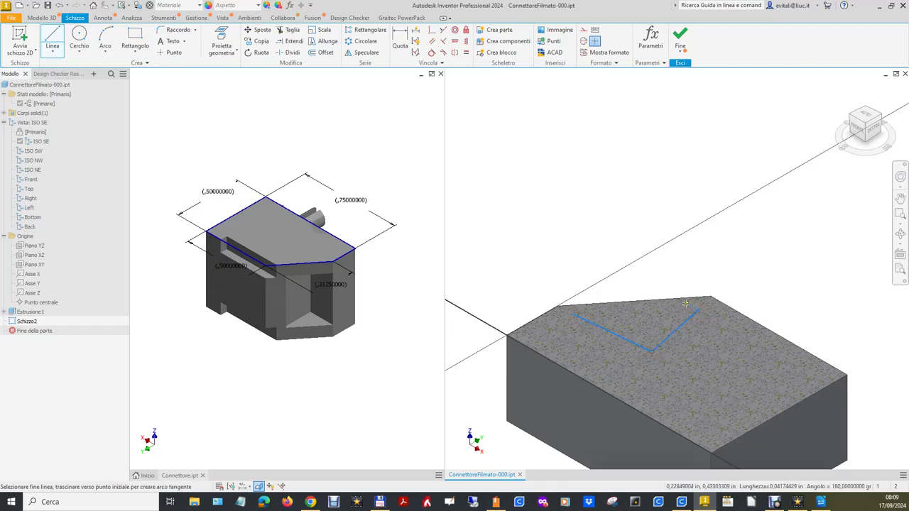
right_click(584, 314)
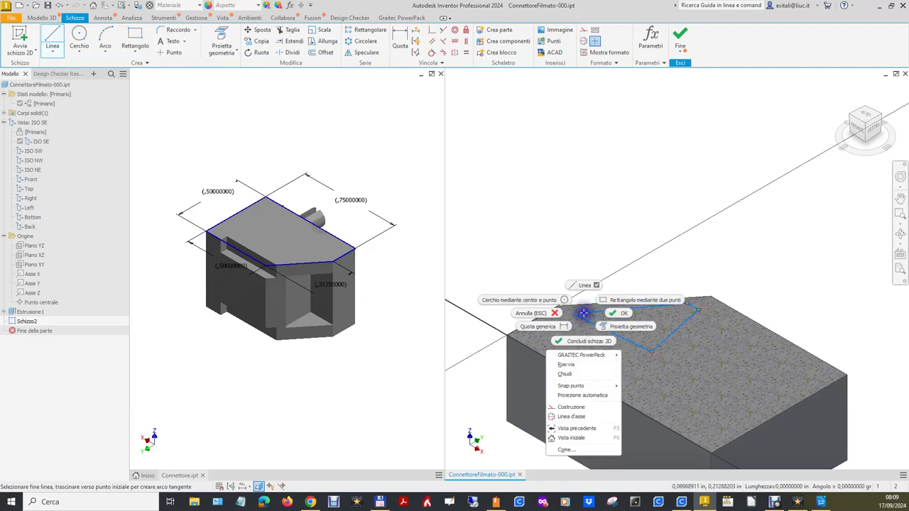
left_click(625, 316)
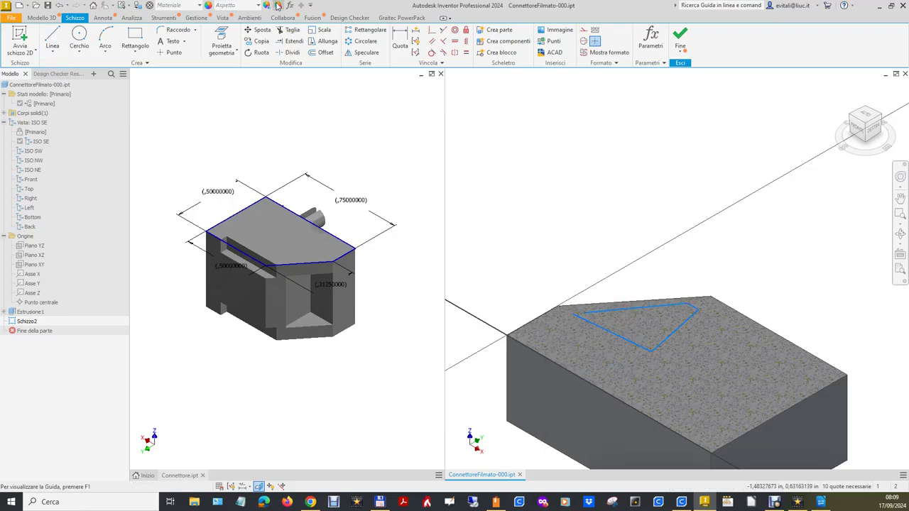
Nudge the outline's left corner rightwards and constrain two of the triangle's edges.
left_click(402, 34)
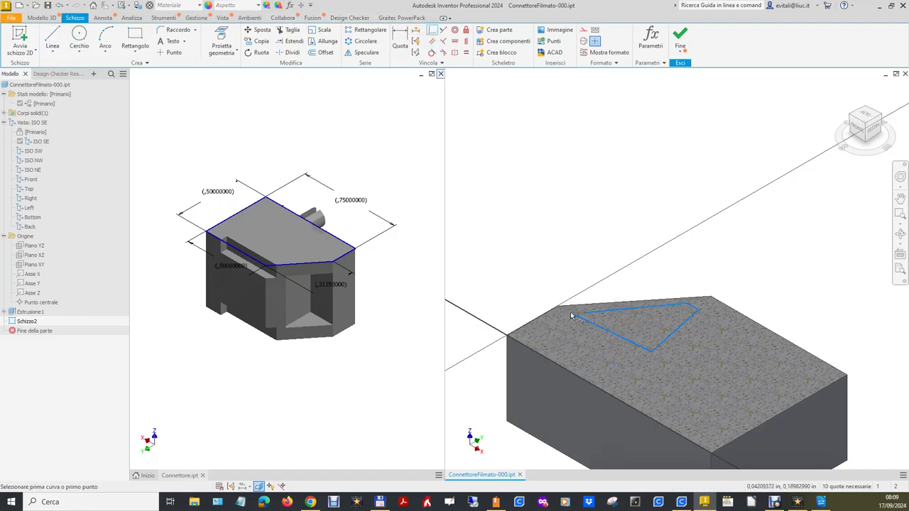
left_click_drag(572, 317, 583, 316)
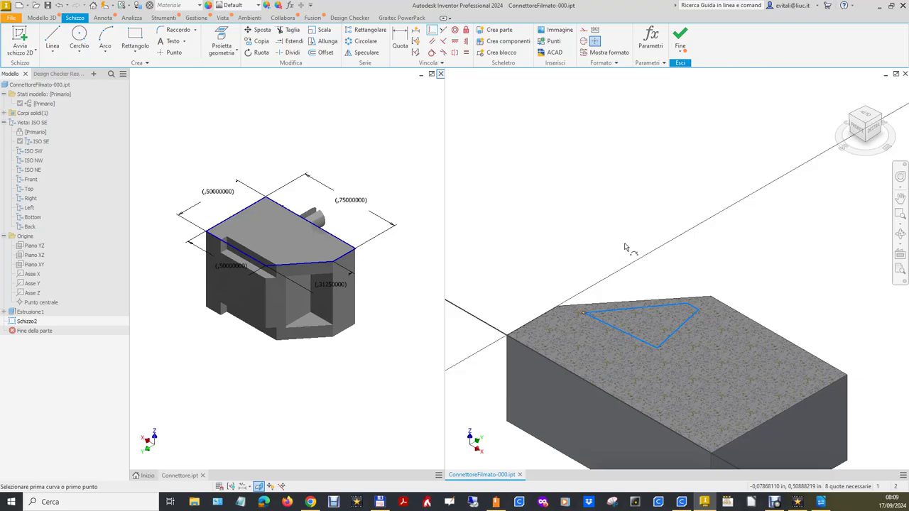
left_click(455, 40)
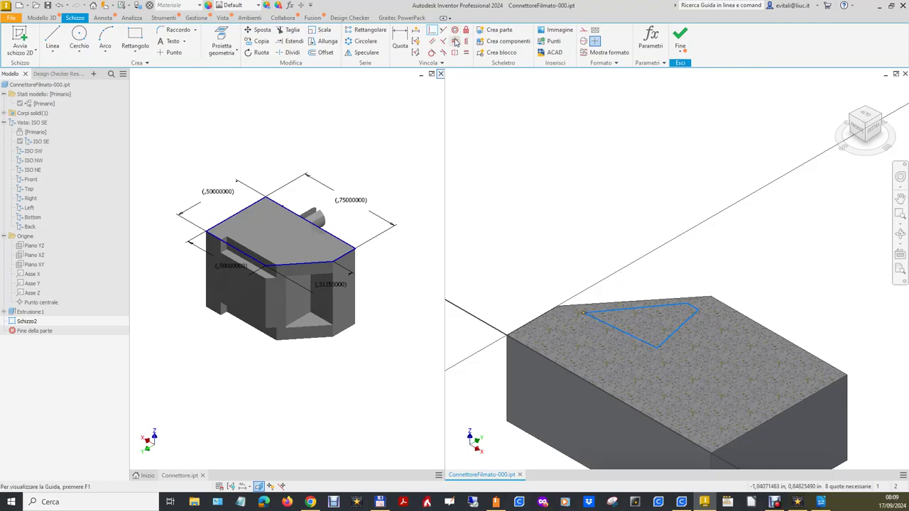
left_click(628, 338)
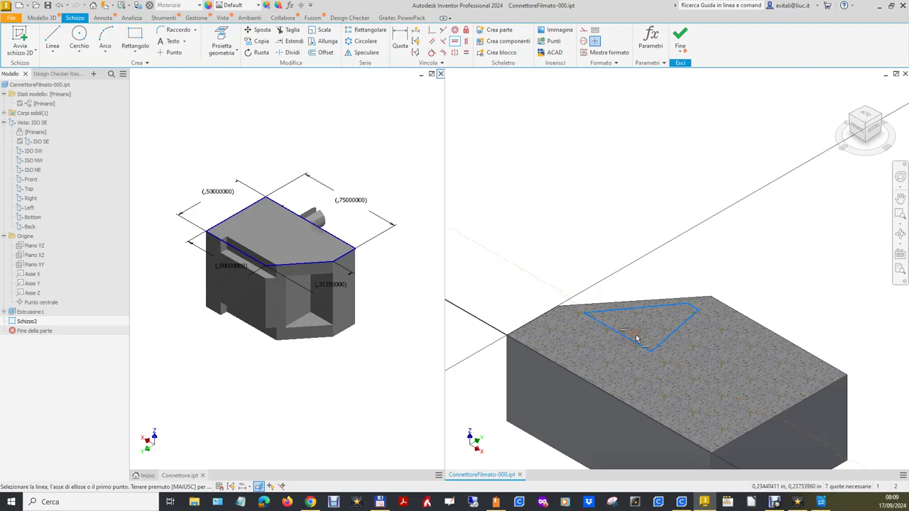
left_click(454, 42)
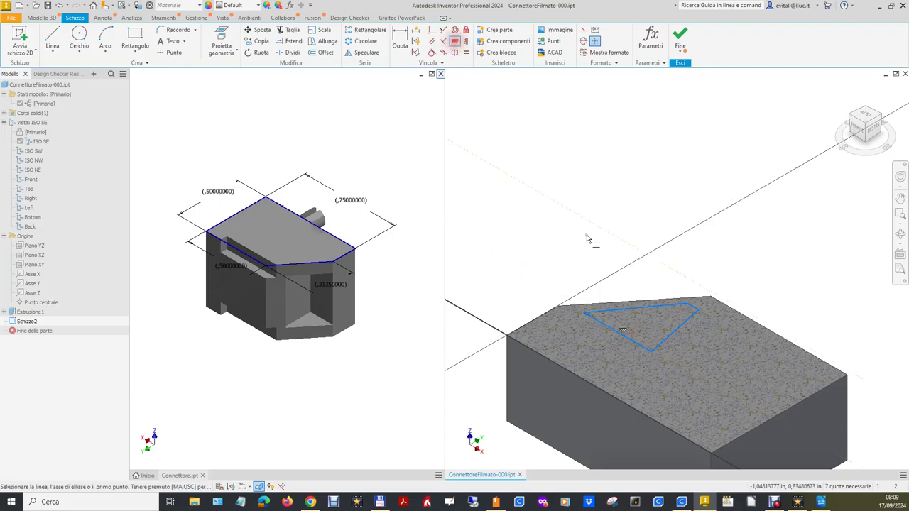
left_click(670, 334)
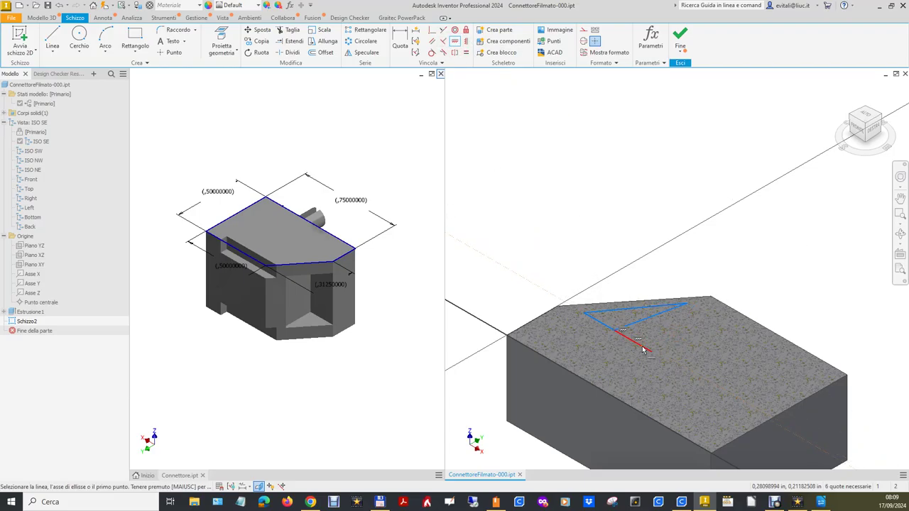
key("Escape")
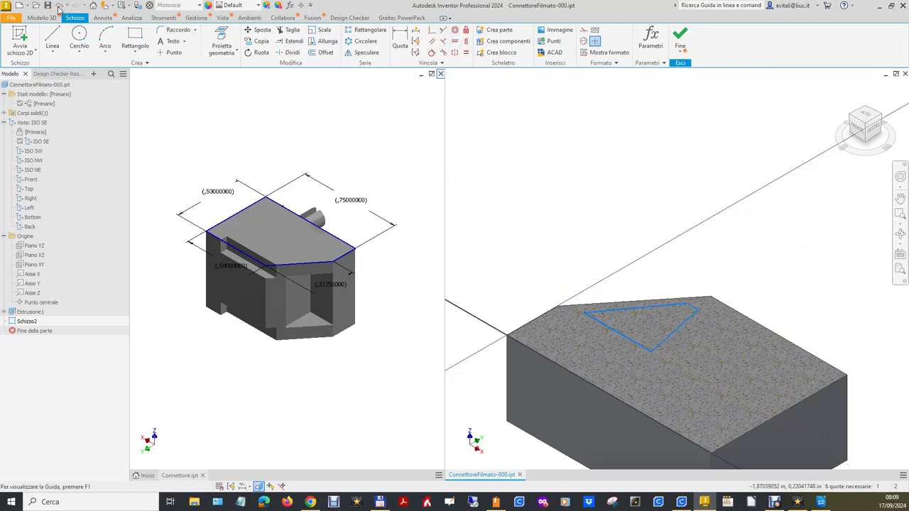
Constrain the right edge against the left edge, and the short top-right edge to the lower-right edge.
left_click(444, 42)
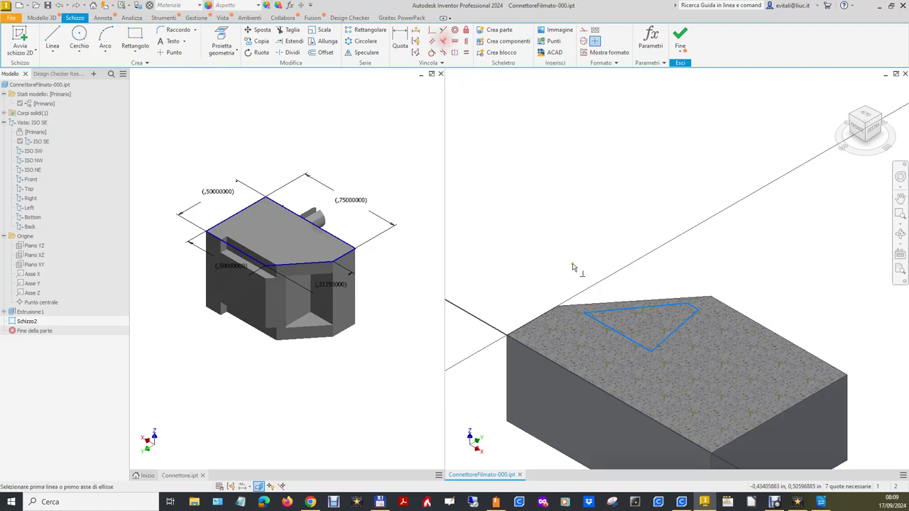
left_click(664, 338)
left_click(643, 347)
left_click(697, 311)
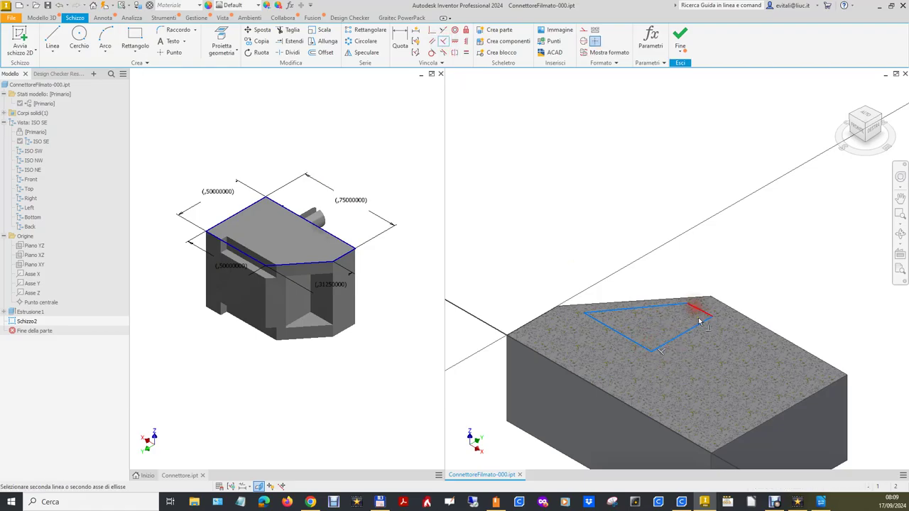
left_click(699, 324)
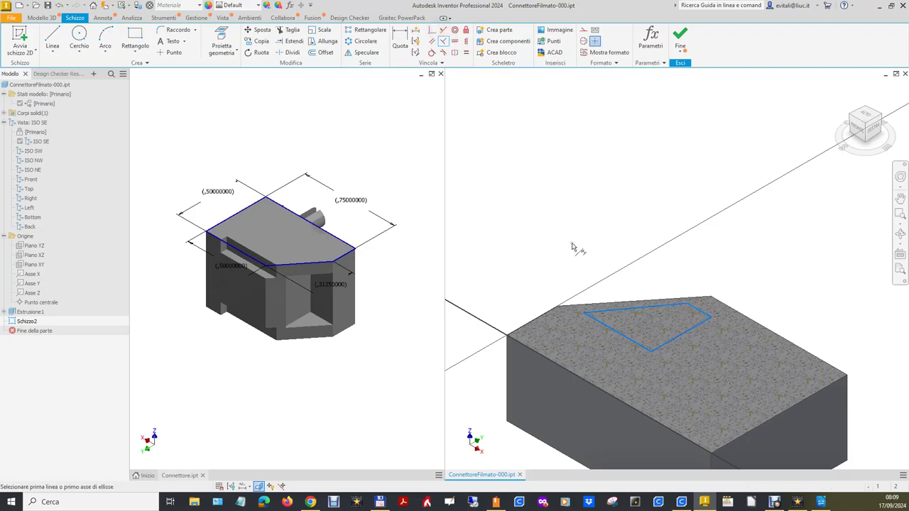
Align the outline's top edge with the block's edge and make an endpoint coincident.
left_click(626, 305)
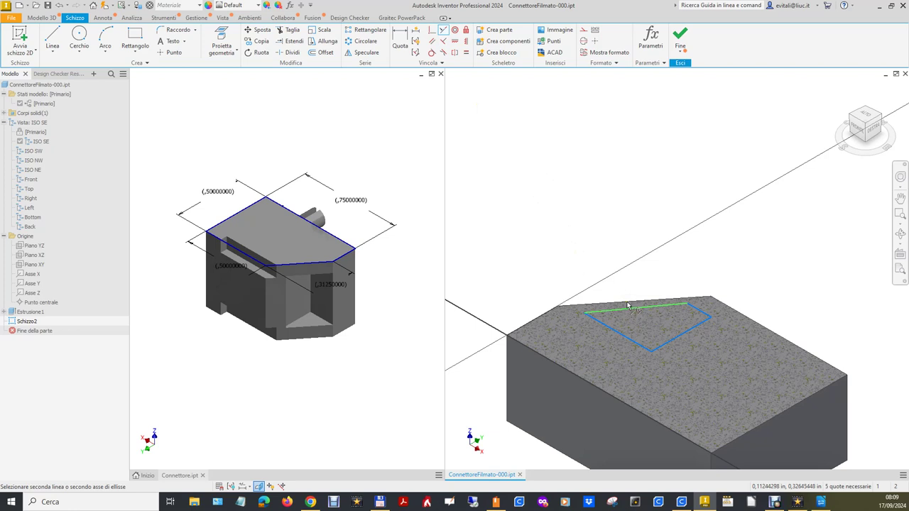
mouse_move(864, 125)
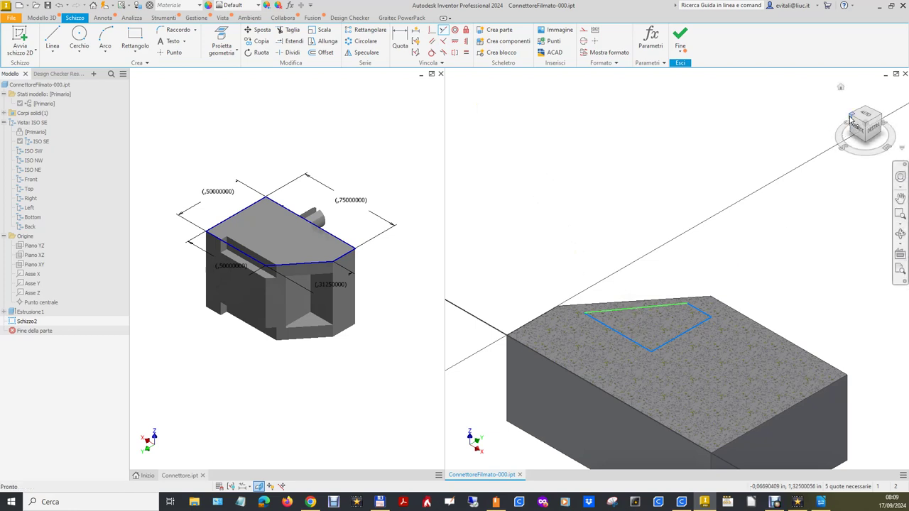
left_click(856, 124)
left_click(589, 355)
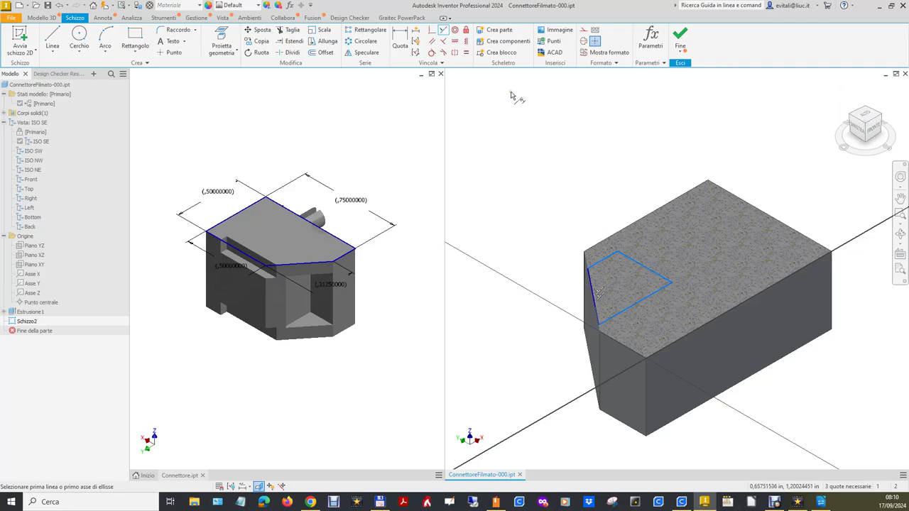
left_click(432, 29)
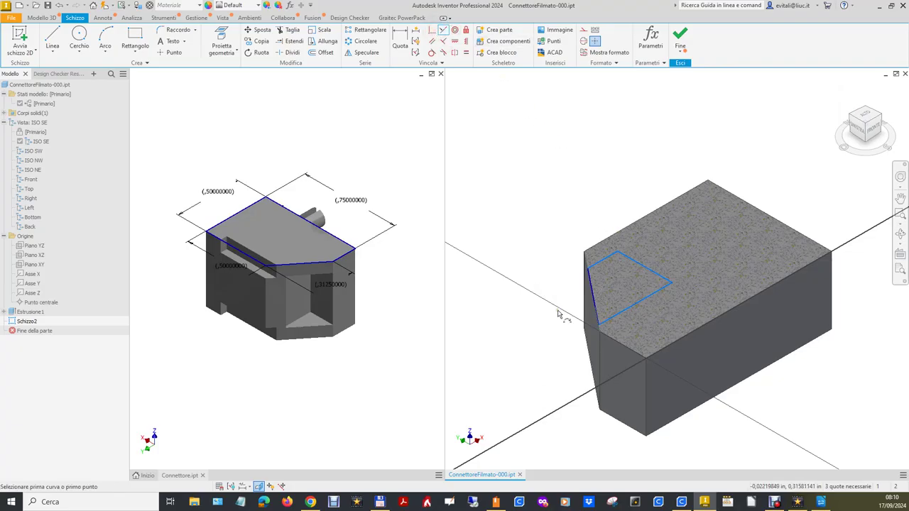
left_click(599, 331)
left_click(600, 336)
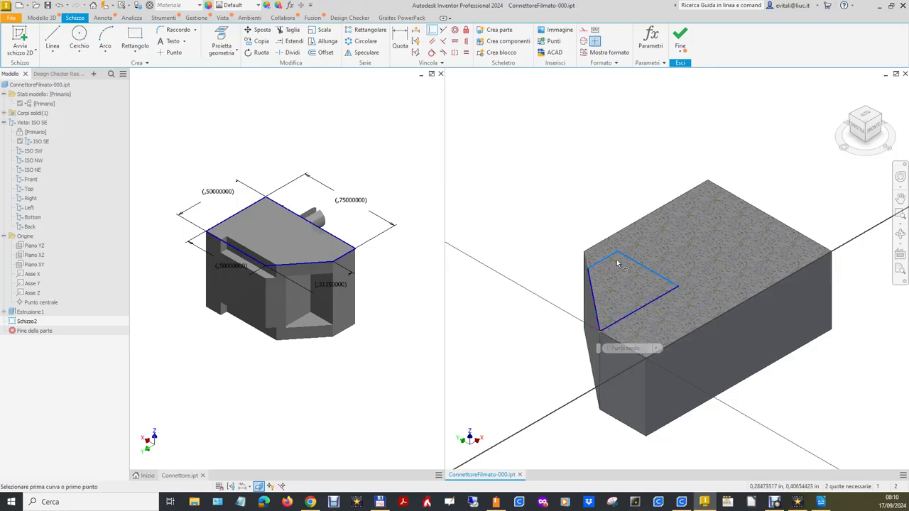
key("Escape")
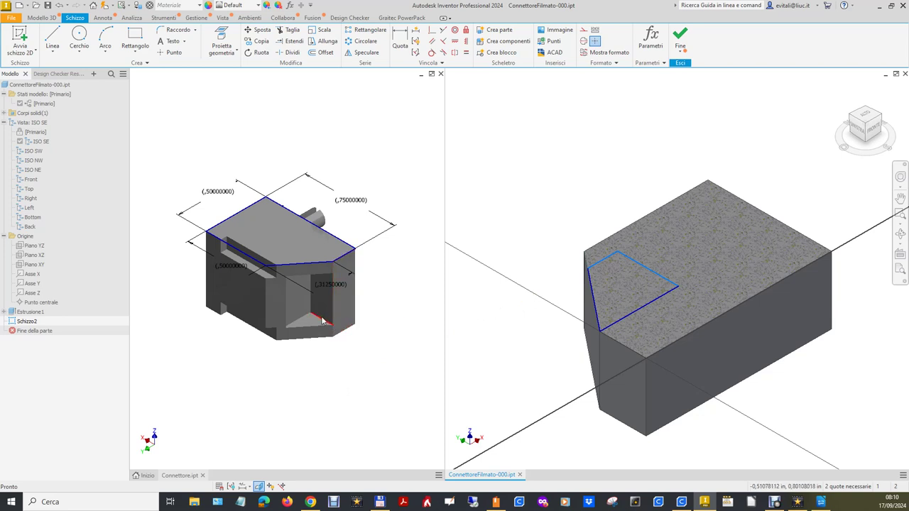
left_click(359, 152)
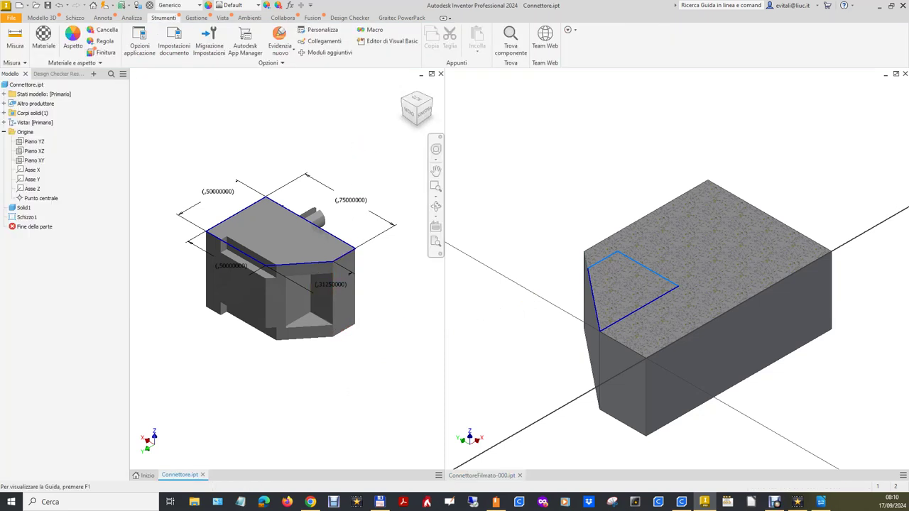
Measure two Connettore pocket corners as 0,18750000 in apart along X and copy the value.
left_click(15, 39)
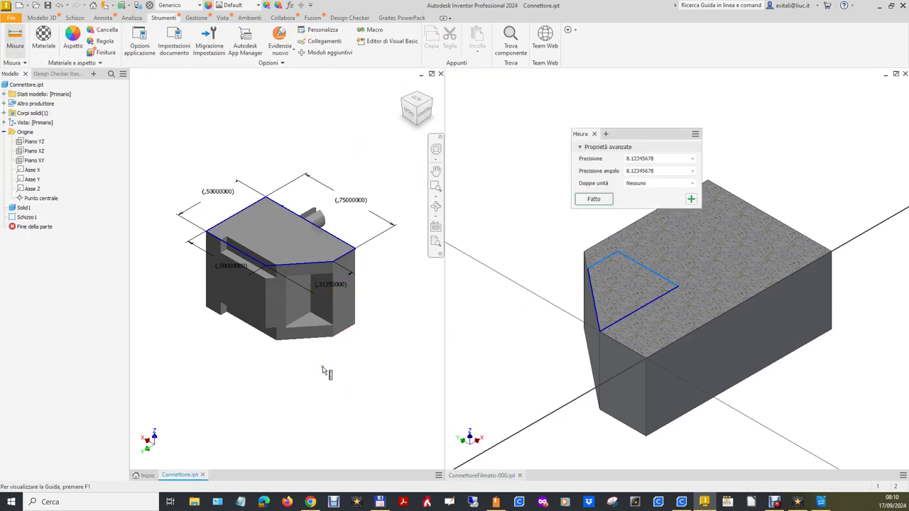
left_click(312, 315)
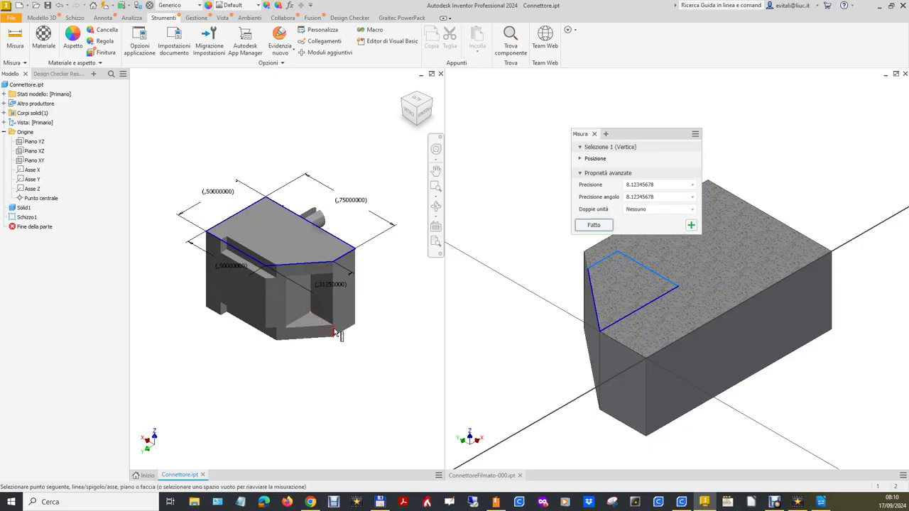
left_click(334, 328)
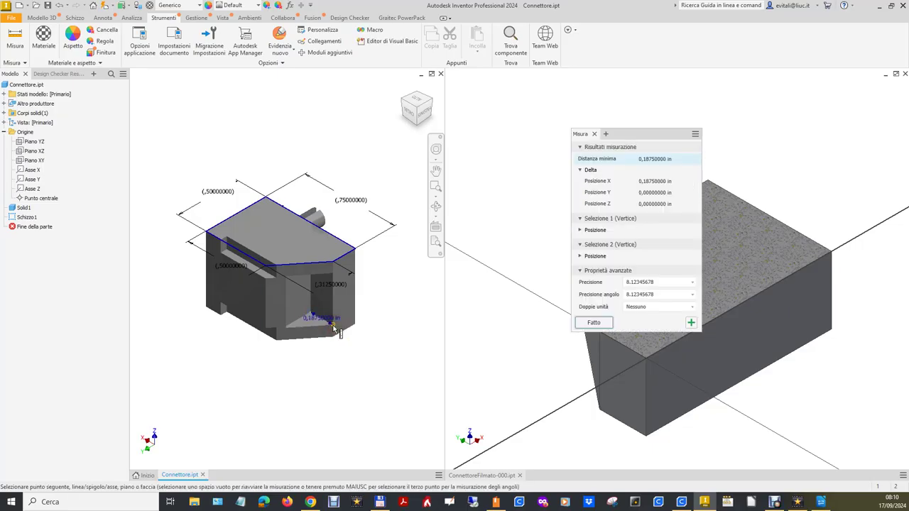
left_click(655, 159)
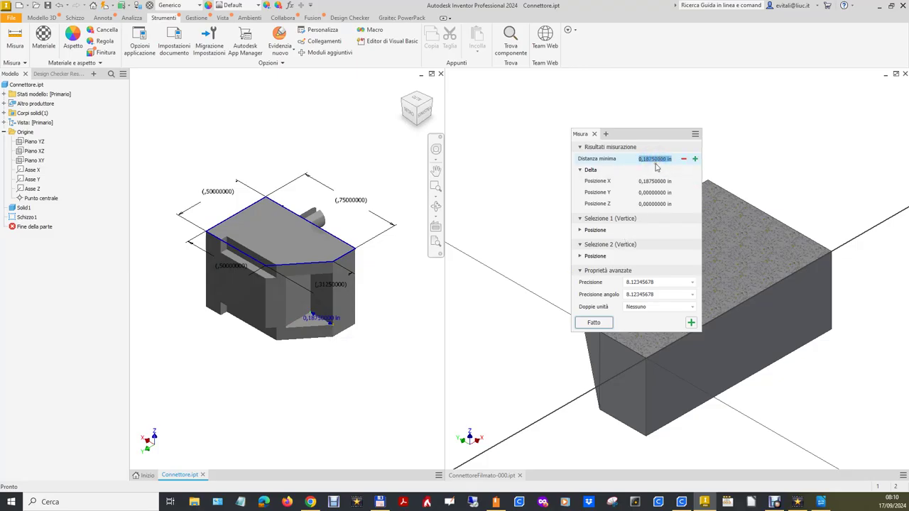
left_click(832, 170)
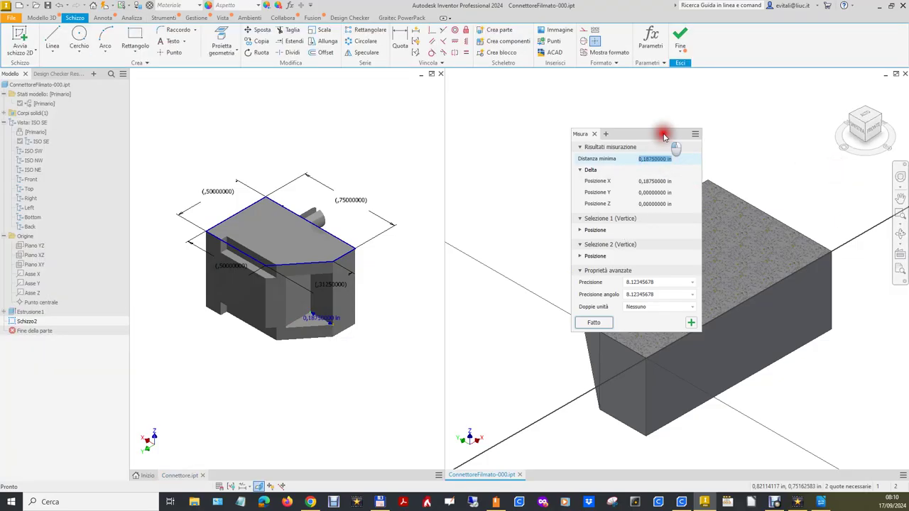
Dimension an outline edge with the pasted 0,18750000 in value.
left_click_drag(662, 133, 455, 79)
left_click(402, 39)
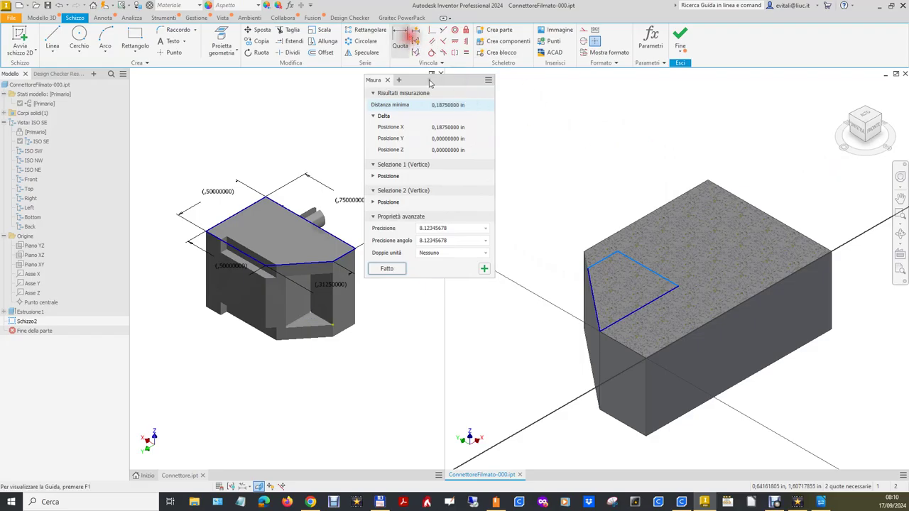
left_click(665, 300)
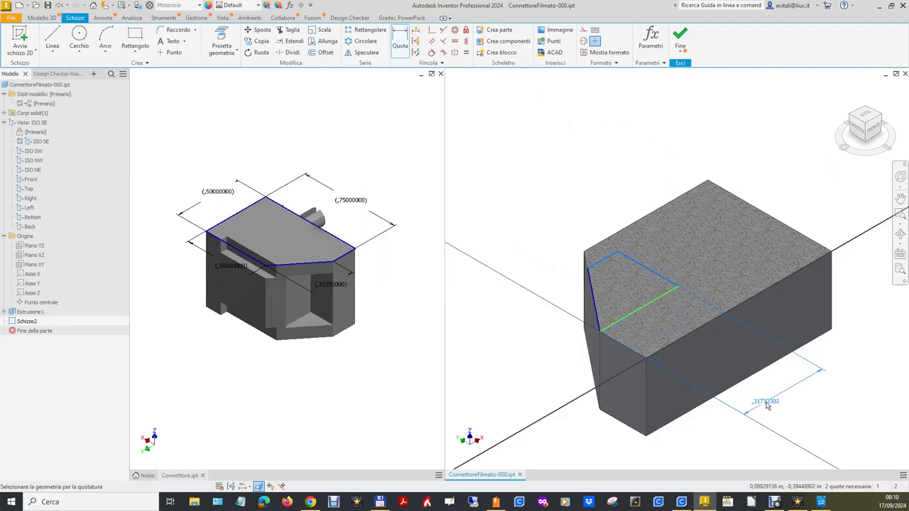
left_click(773, 409)
type("0,18750000 in")
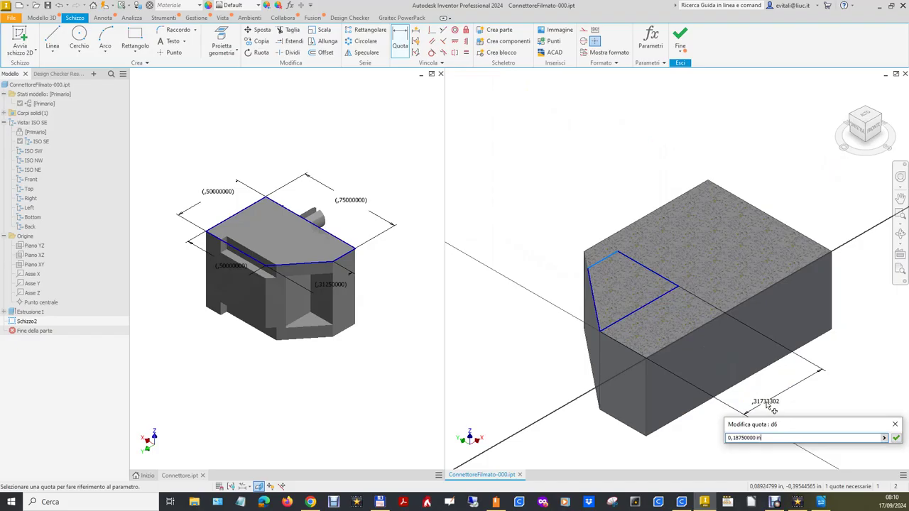
left_click(896, 438)
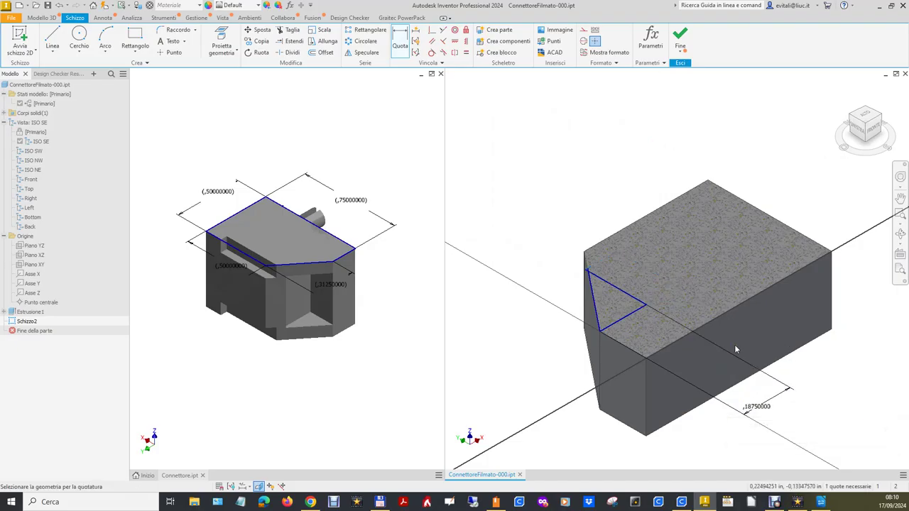
Drag the triangle's short edge so its corner snaps onto the block's slanted side edge.
left_click(629, 270)
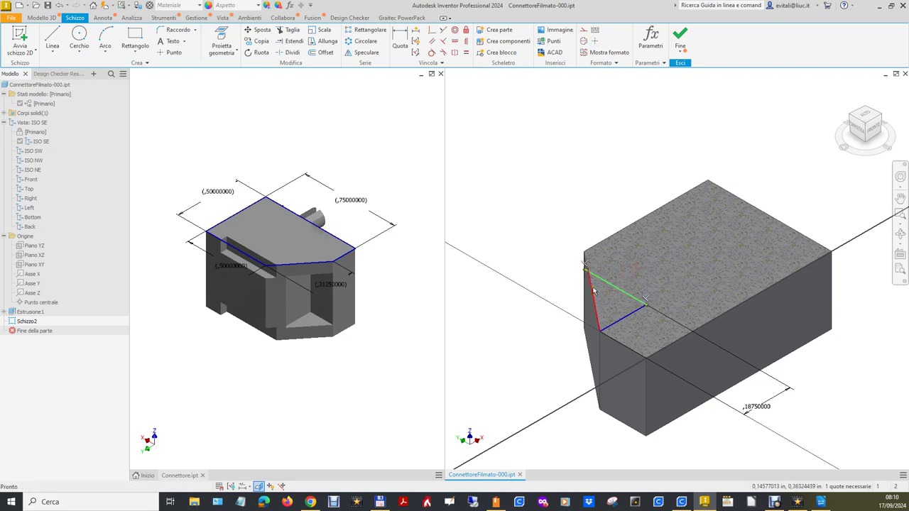
scroll(592, 274, "down", 2)
scroll(586, 271, "down", 2)
scroll(587, 270, "down", 2)
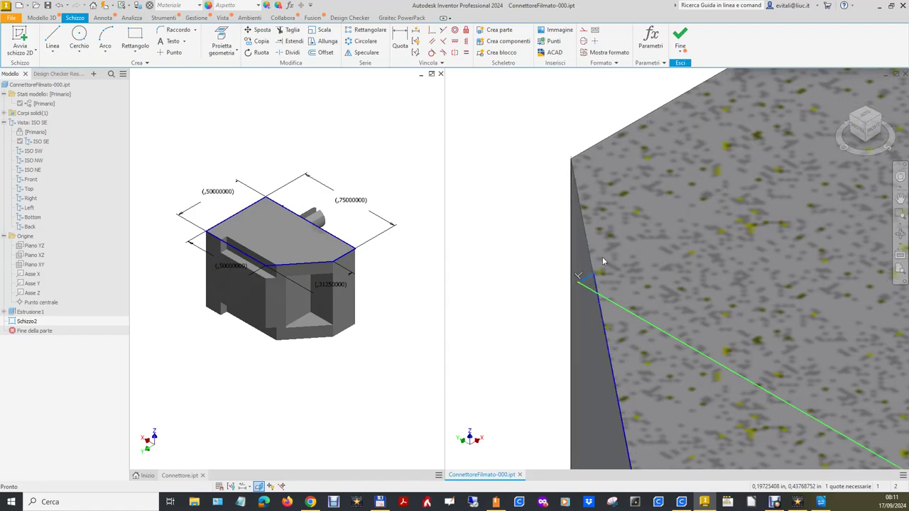
scroll(594, 292, "down", 2)
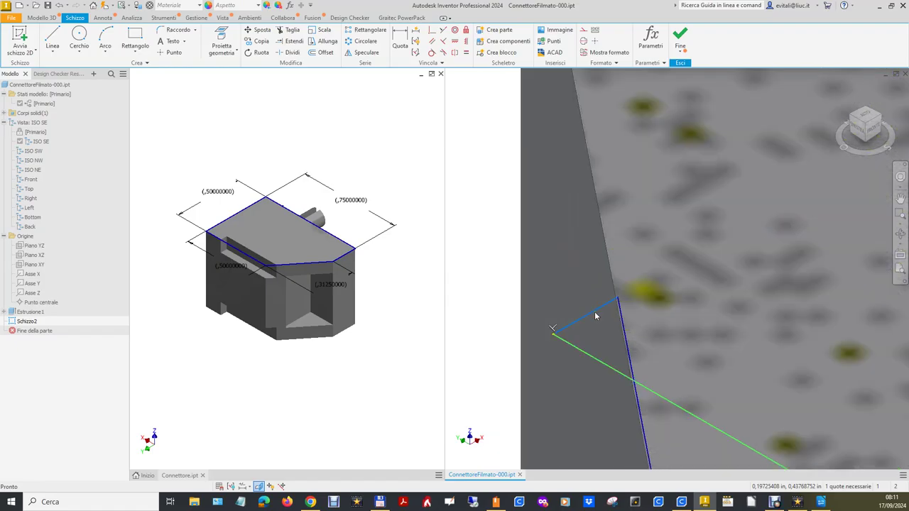
left_click(596, 316)
left_click_drag(596, 314, 676, 440)
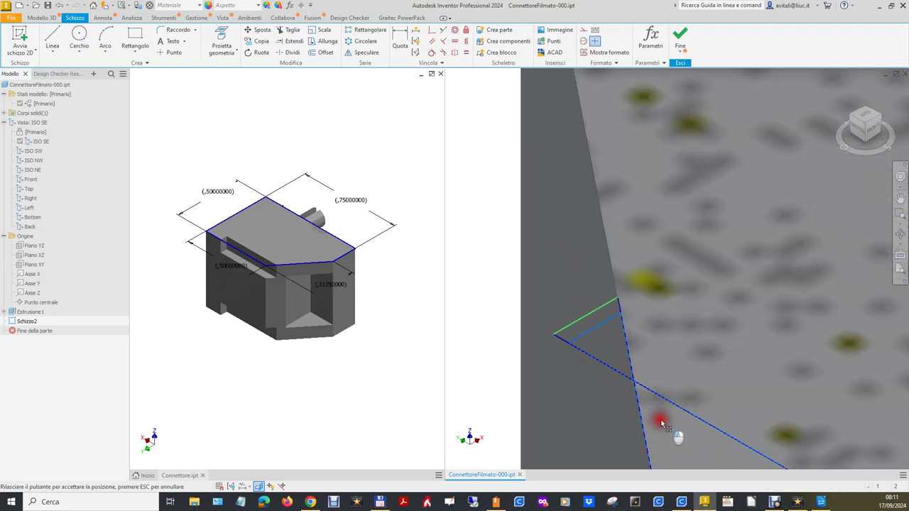
left_click_drag(675, 440, 655, 392)
scroll(552, 249, "up", 3)
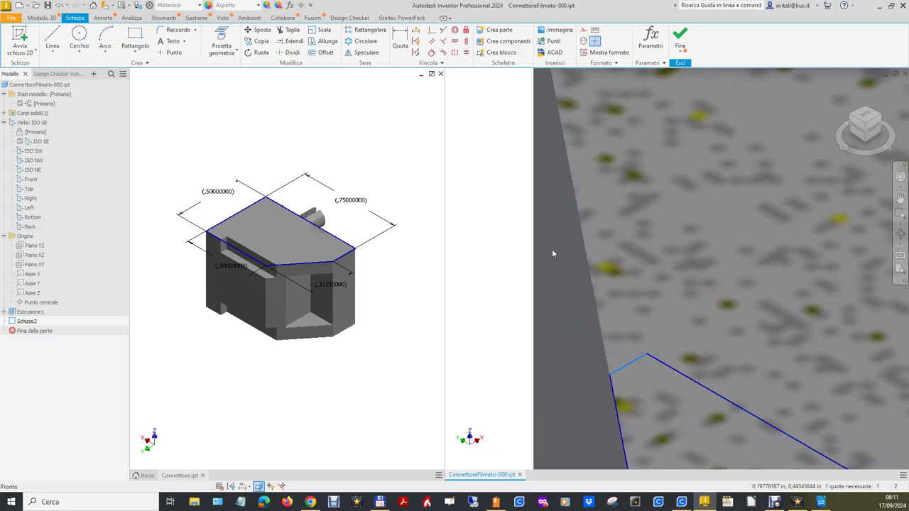
scroll(581, 245, "up", 2)
scroll(599, 237, "up", 2)
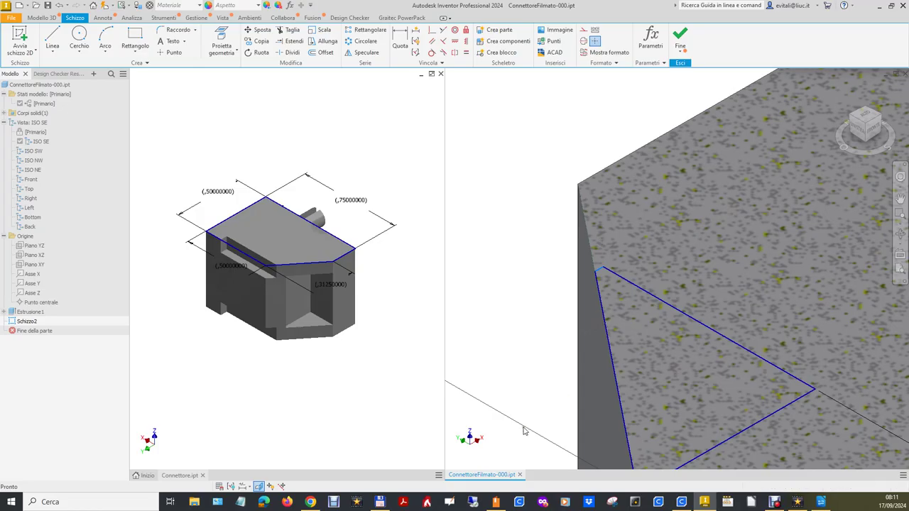
left_click(354, 159)
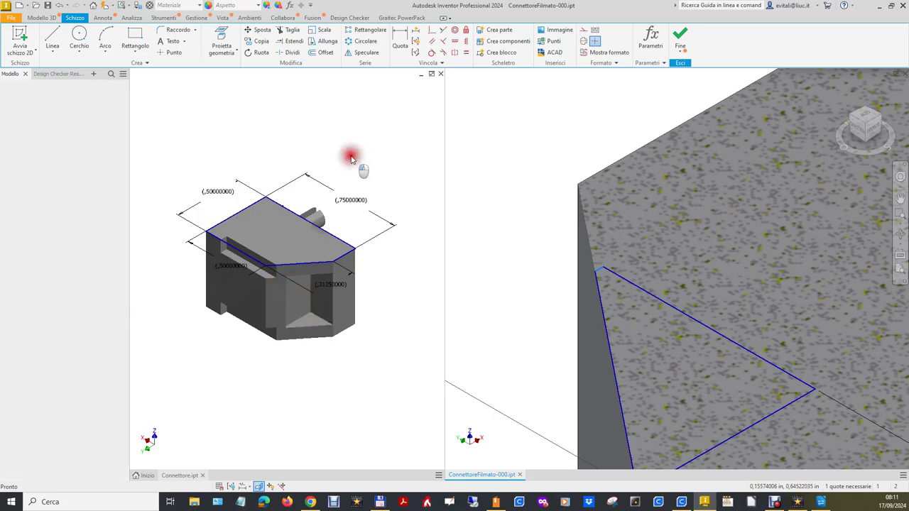
Measure the Connettore pocket's 0,21875 in Y offset between two vertices.
left_click(10, 33)
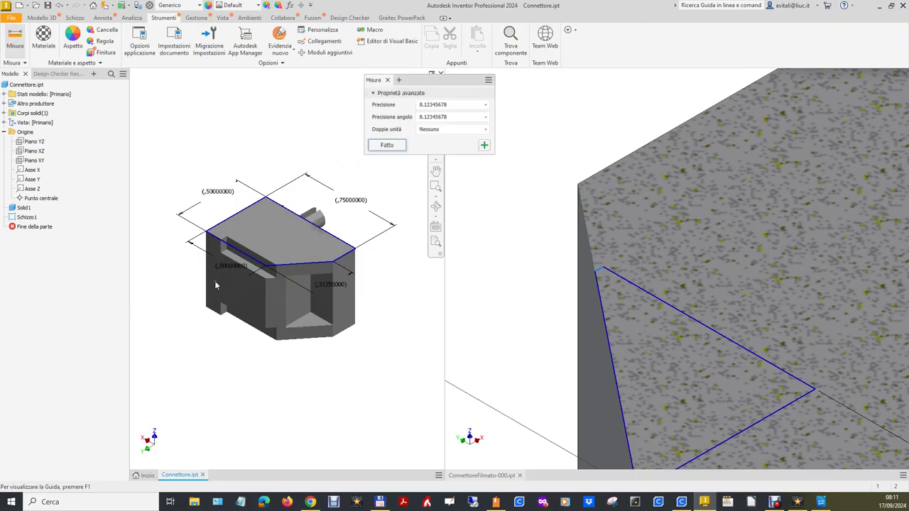
left_click(310, 317)
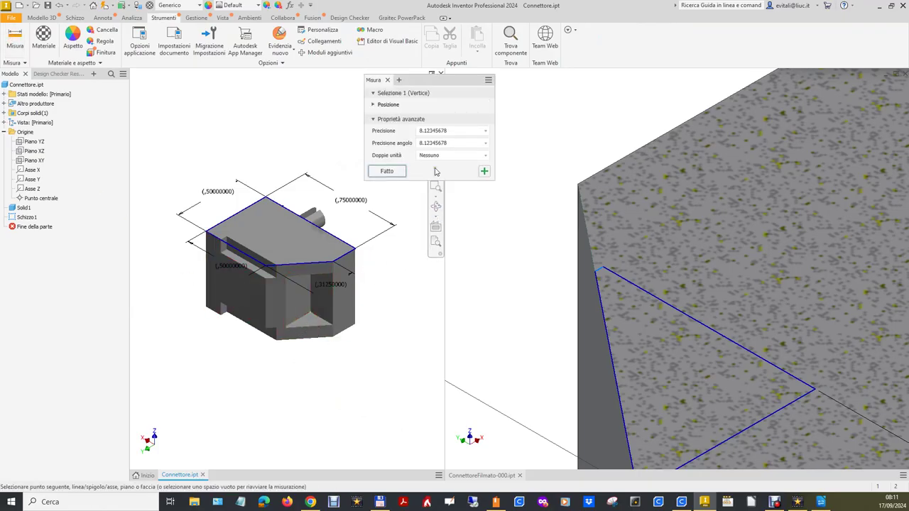
left_click_drag(429, 81, 586, 85)
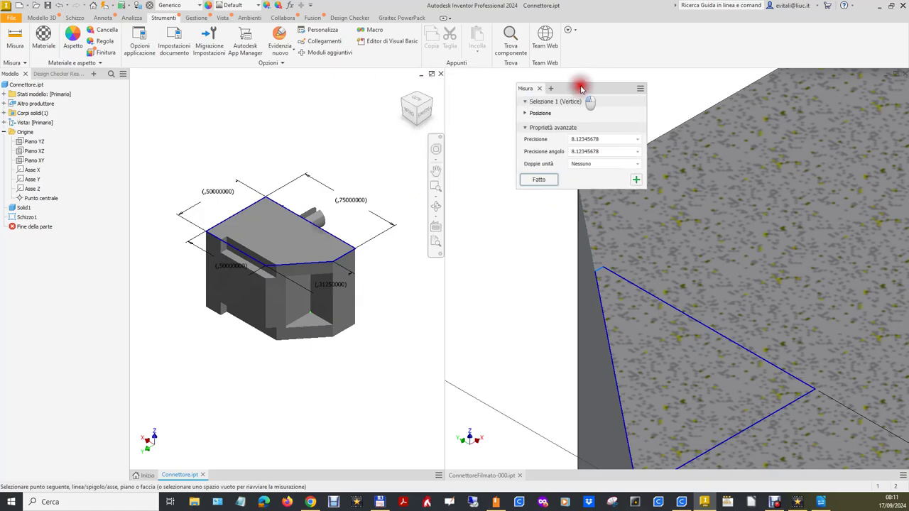
left_click(427, 100)
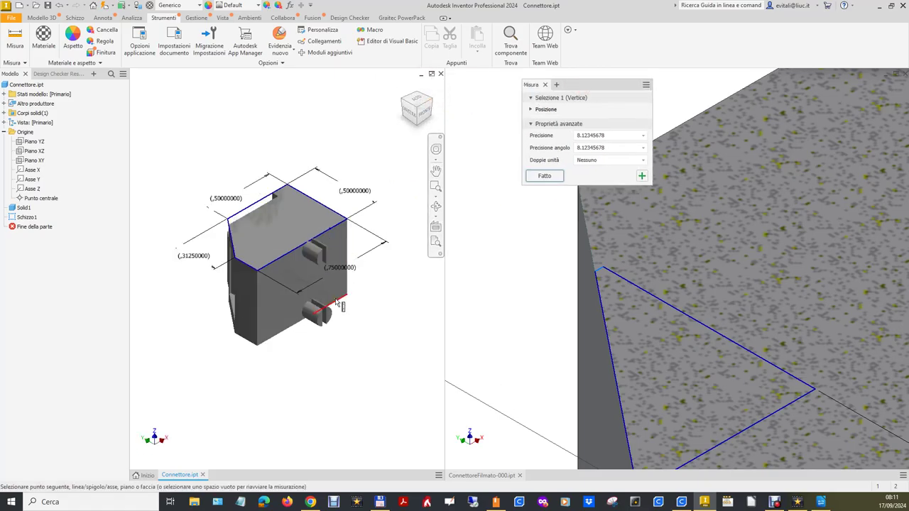
scroll(205, 309, "down", 5)
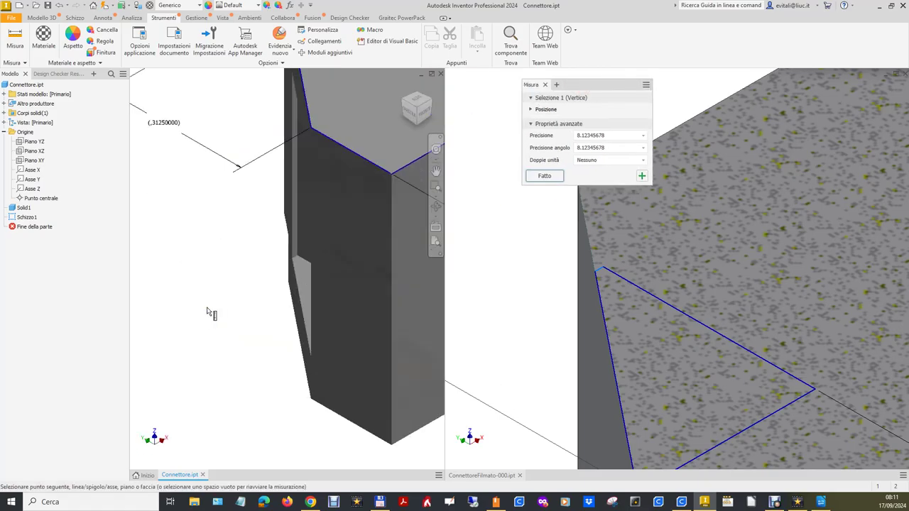
left_click(297, 256)
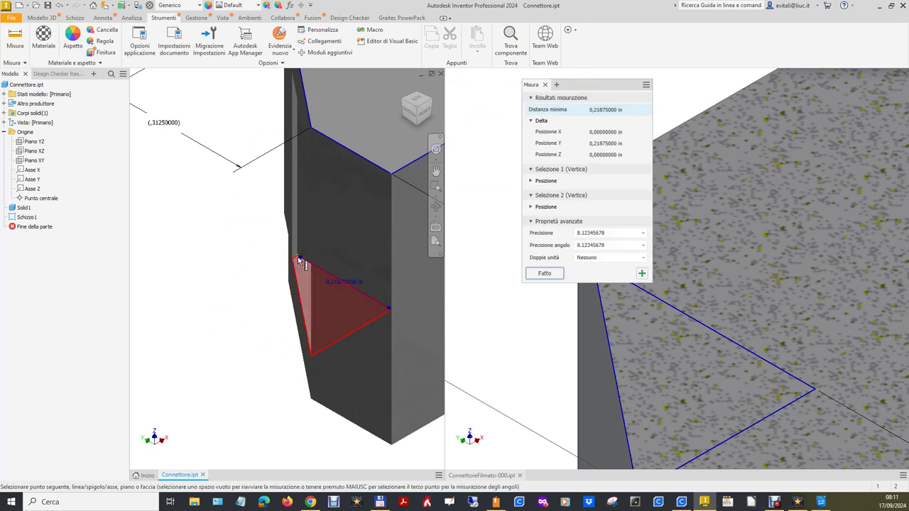
left_click(614, 109)
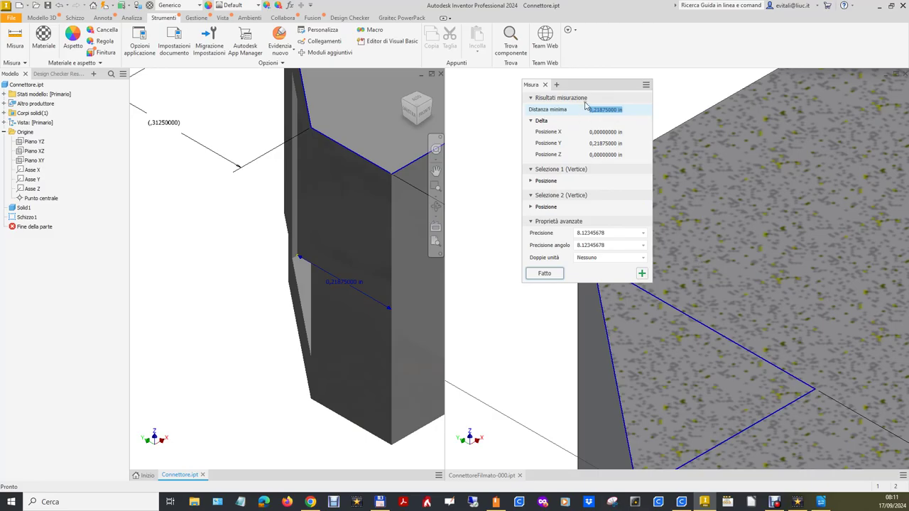
left_click(545, 84)
left_click(569, 144)
left_click(400, 42)
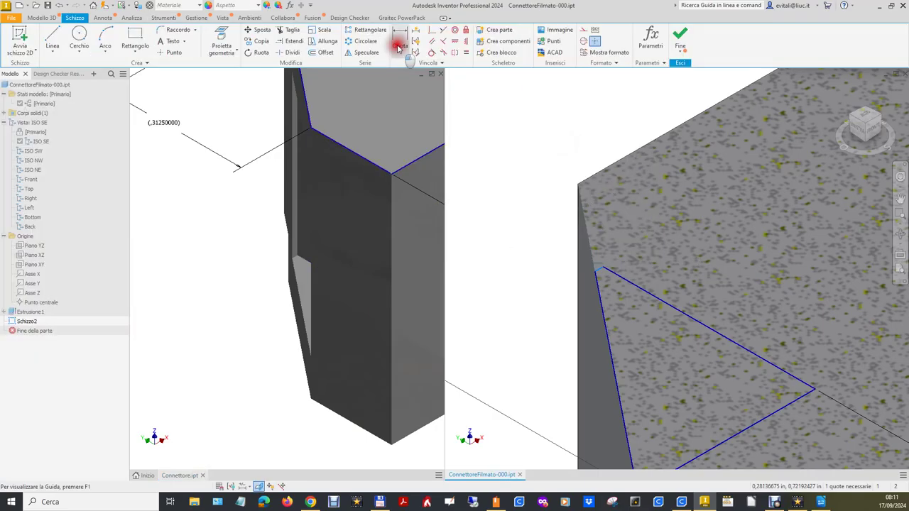
Dimension the triangle's top line to 0,21875 in and finish Schizzo2.
left_click(670, 308)
left_click(687, 277)
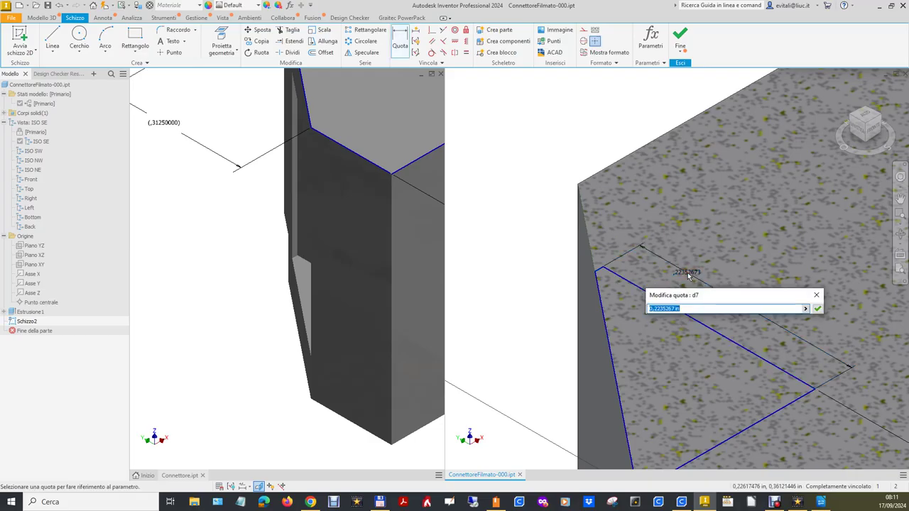
type("0,21875000 in")
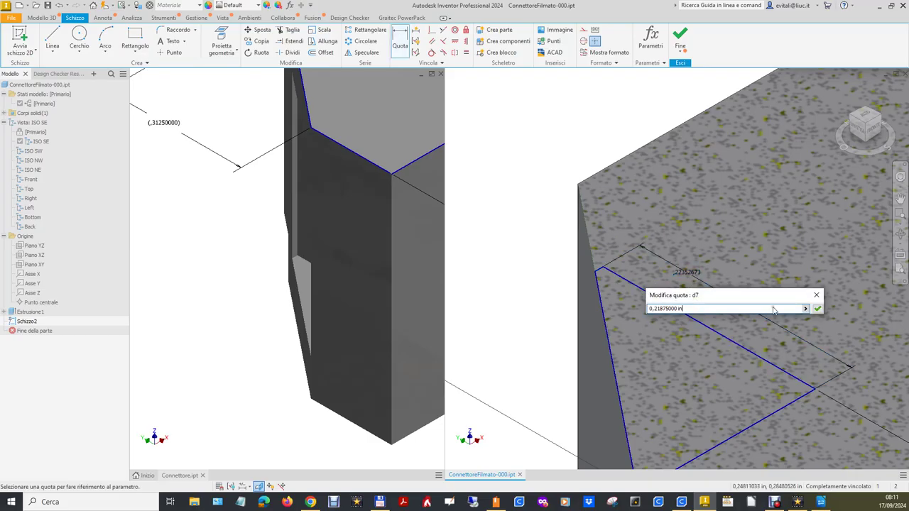
left_click(820, 308)
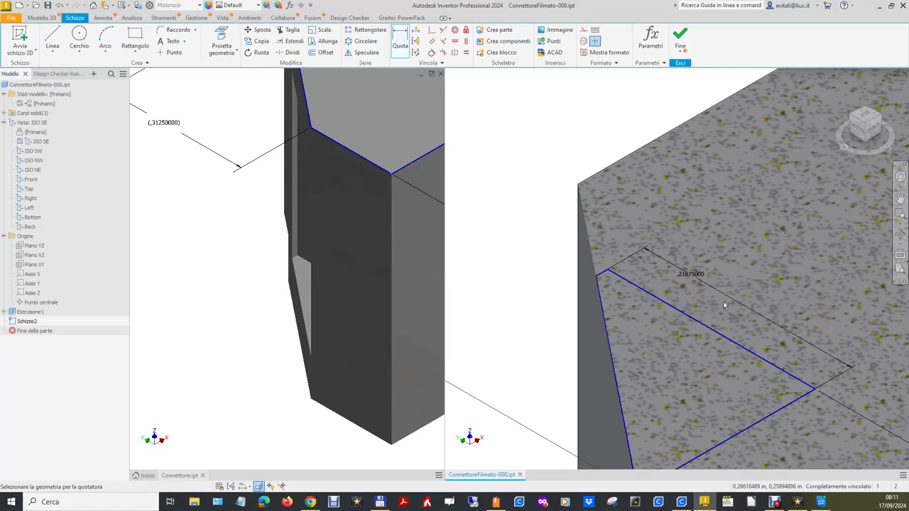
left_click(682, 37)
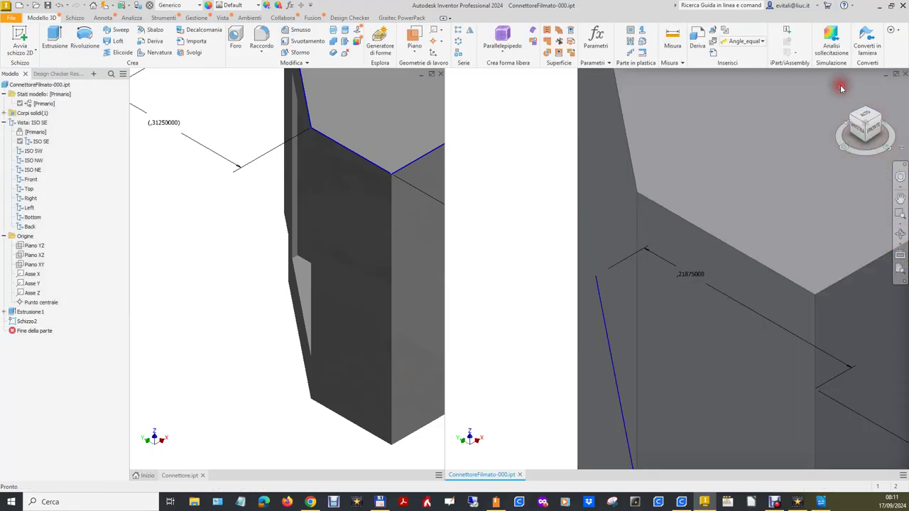
left_click(841, 87)
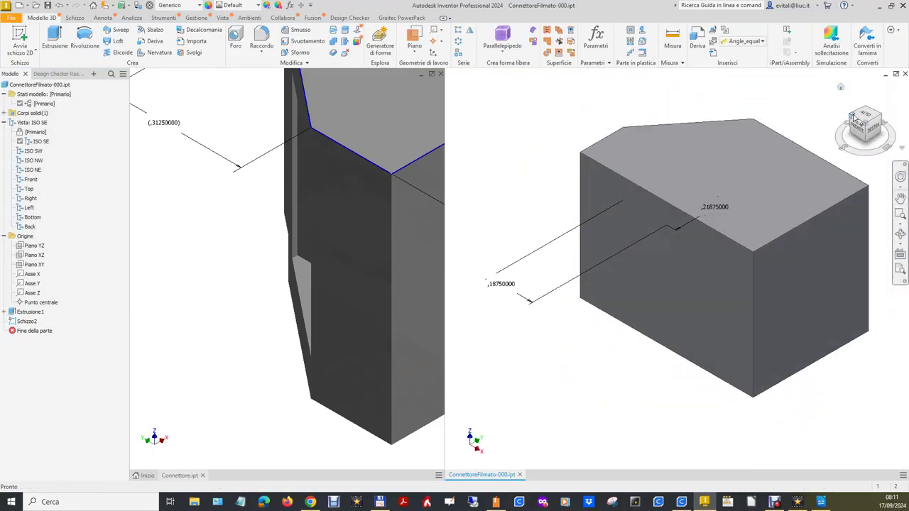
Measure the Connettore pocket height between its lower and upper vertices: 0,375 in along Z.
left_click(854, 120)
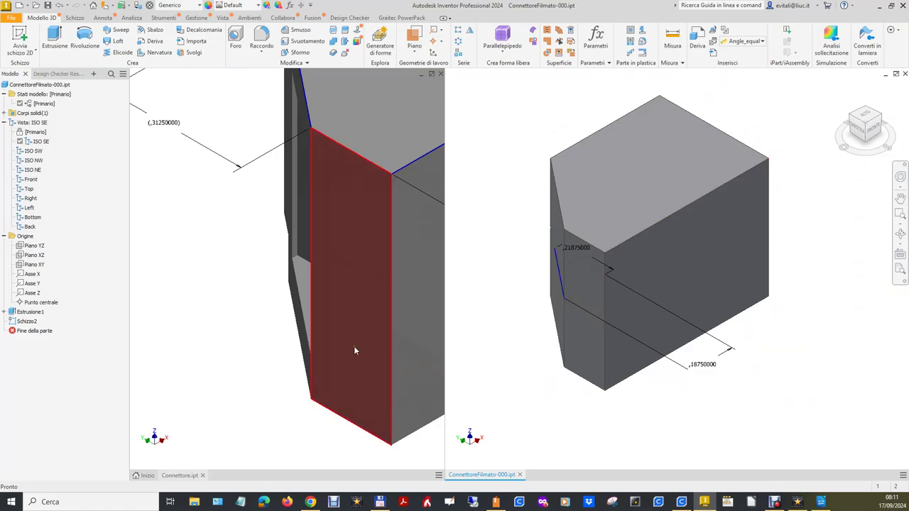
left_click(152, 258)
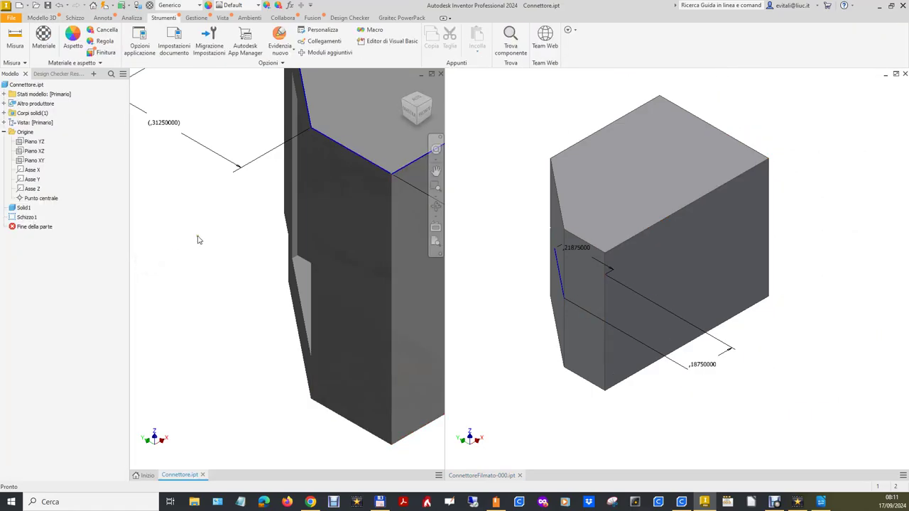
left_click(406, 100)
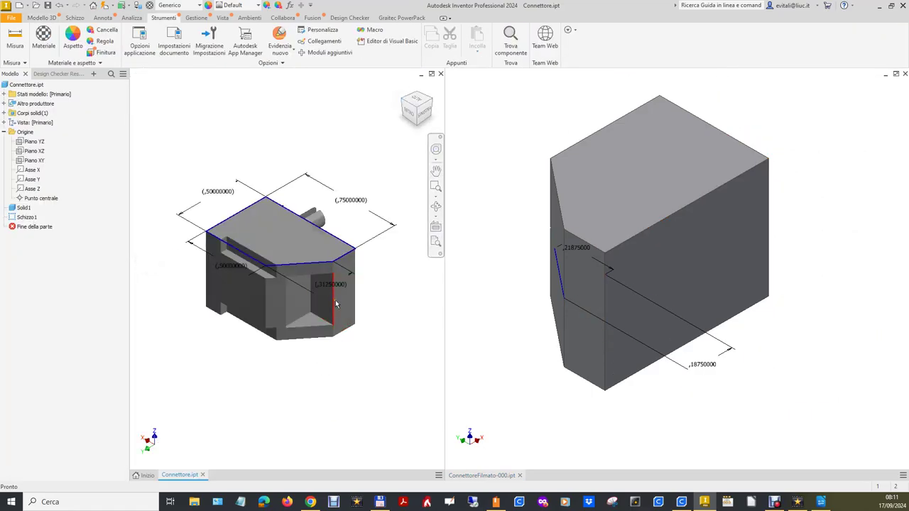
left_click(14, 39)
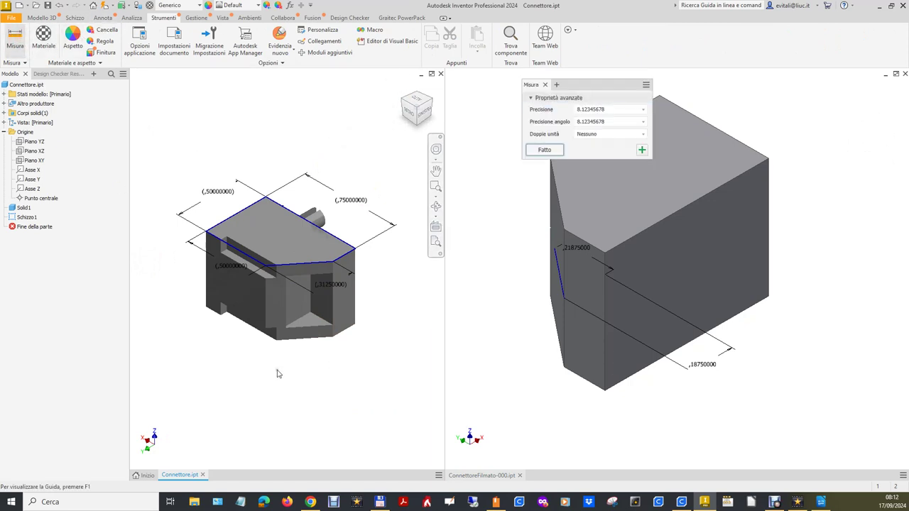
left_click(333, 326)
left_click(332, 274)
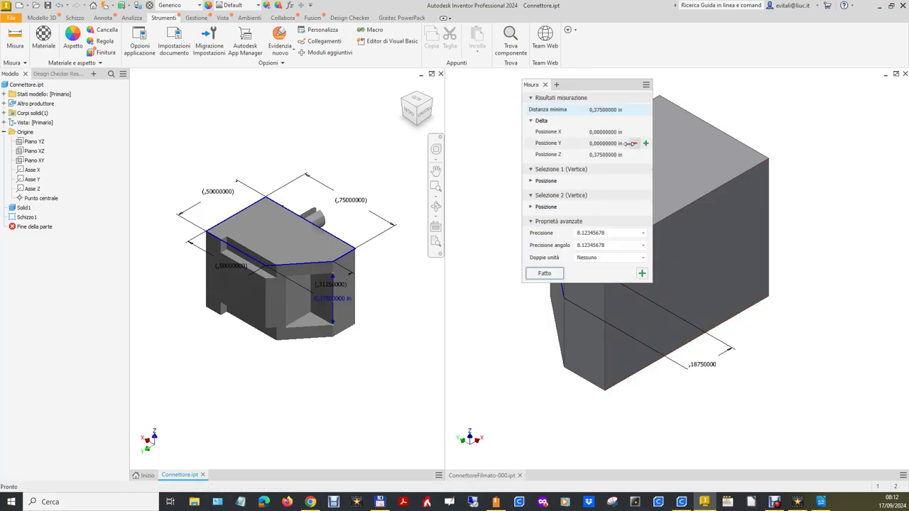
left_click(604, 108)
left_click(608, 111)
left_click(800, 239)
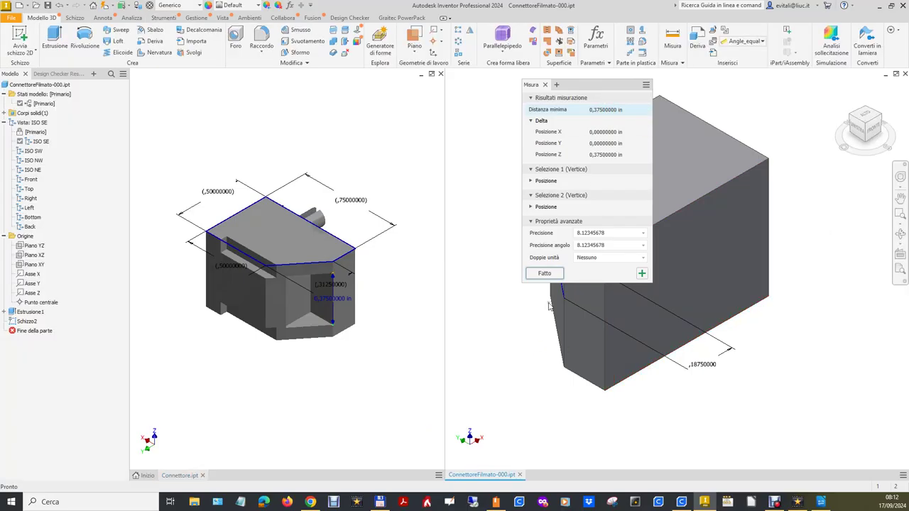
left_click_drag(548, 85, 546, 78)
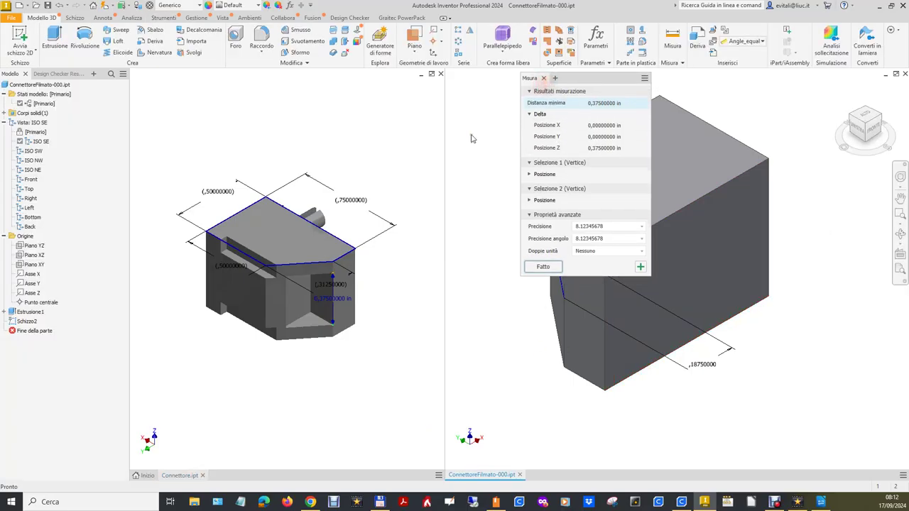
left_click(51, 37)
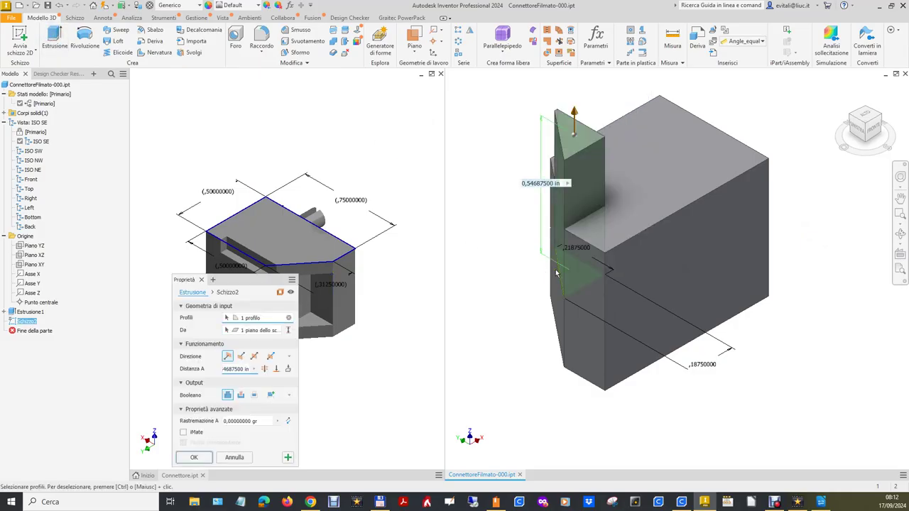
left_click(225, 371)
key("BackSpace")
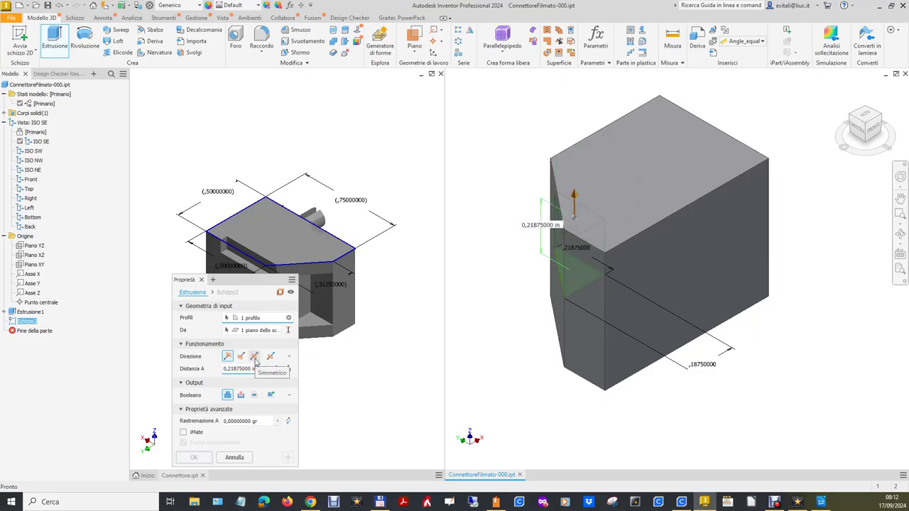
left_click(254, 358)
left_click(241, 395)
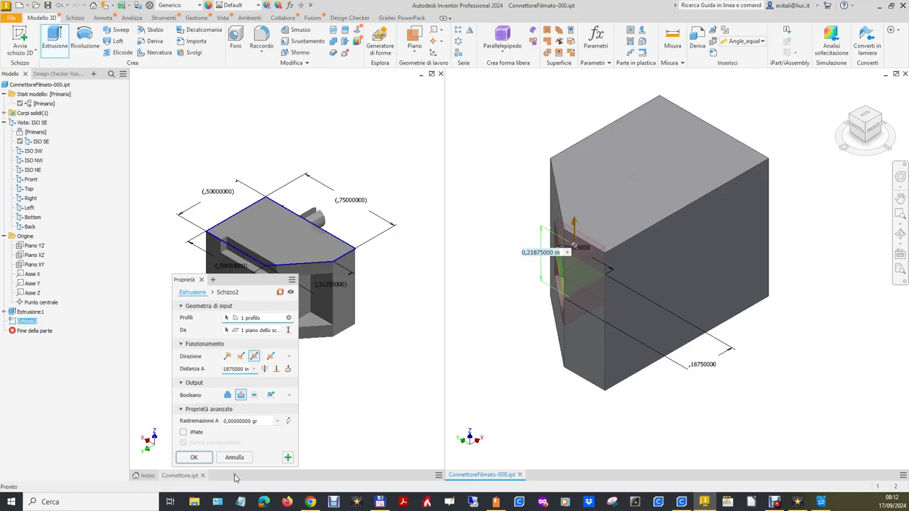
left_click(194, 459)
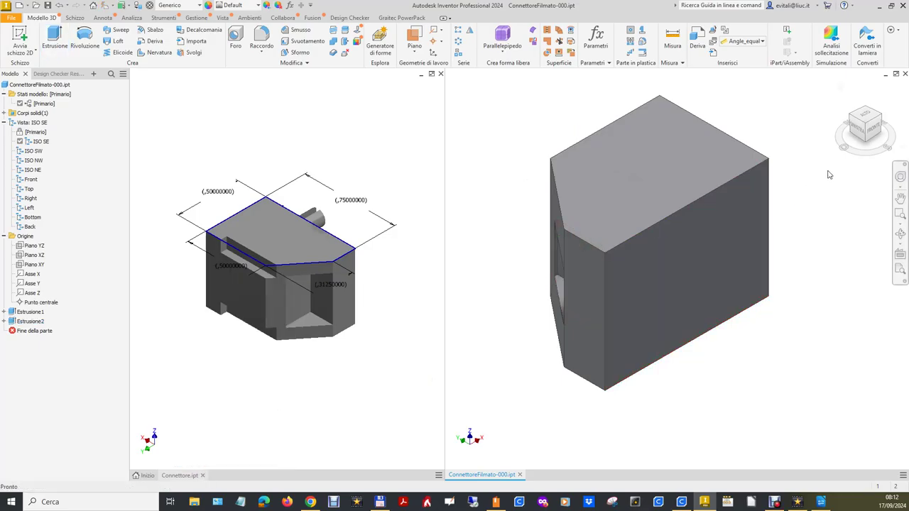
Re-measure the Connettore pocket depth between two vertices, reading 0,37500000 in along Z.
mouse_move(863, 126)
left_click(852, 122)
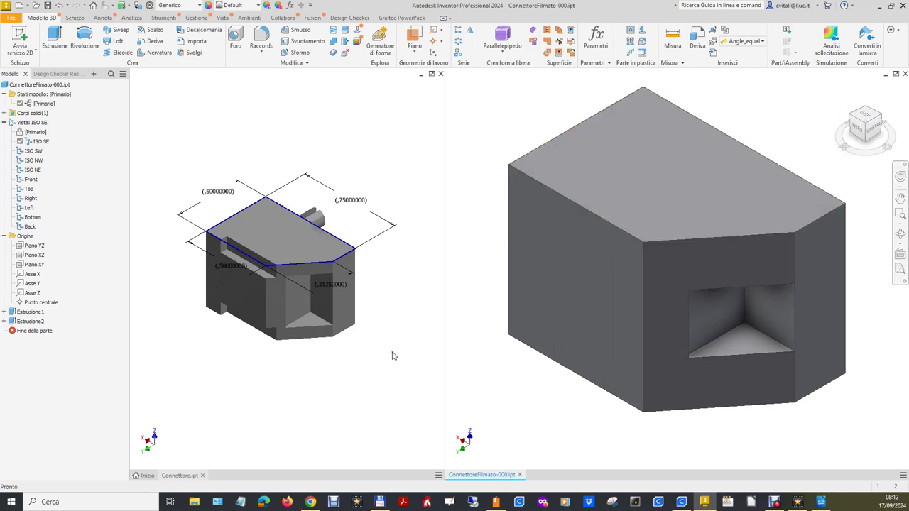
left_click(363, 348)
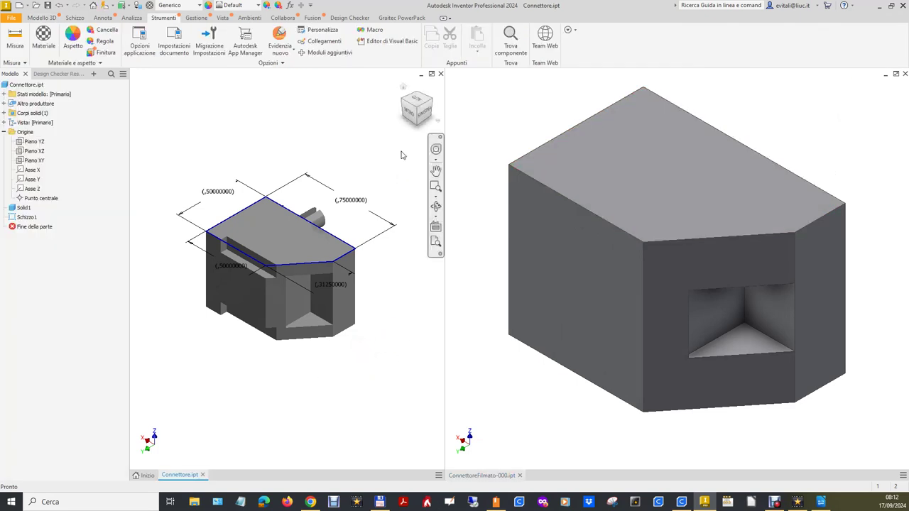
left_click(241, 138)
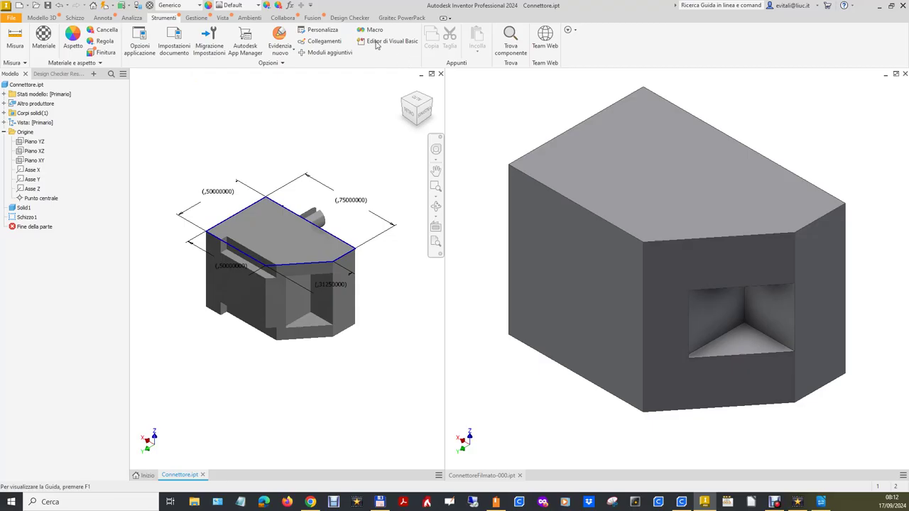
left_click(15, 37)
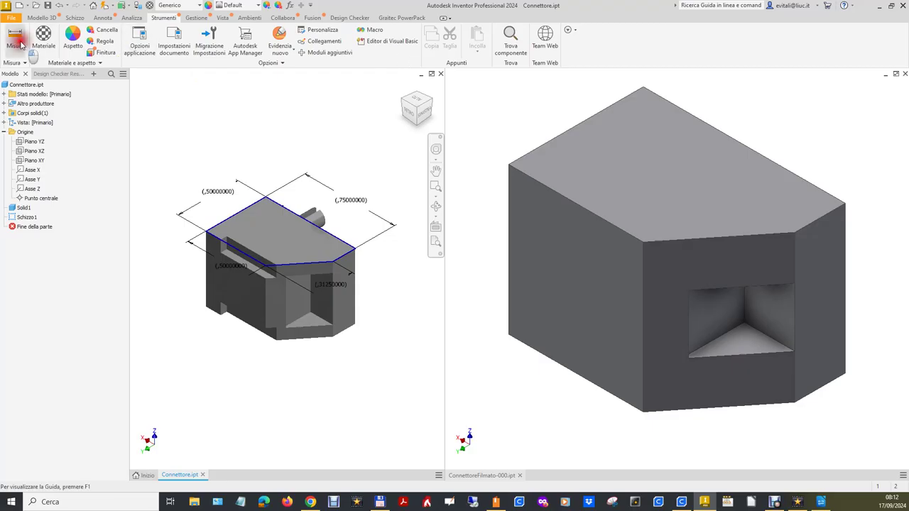
left_click(332, 327)
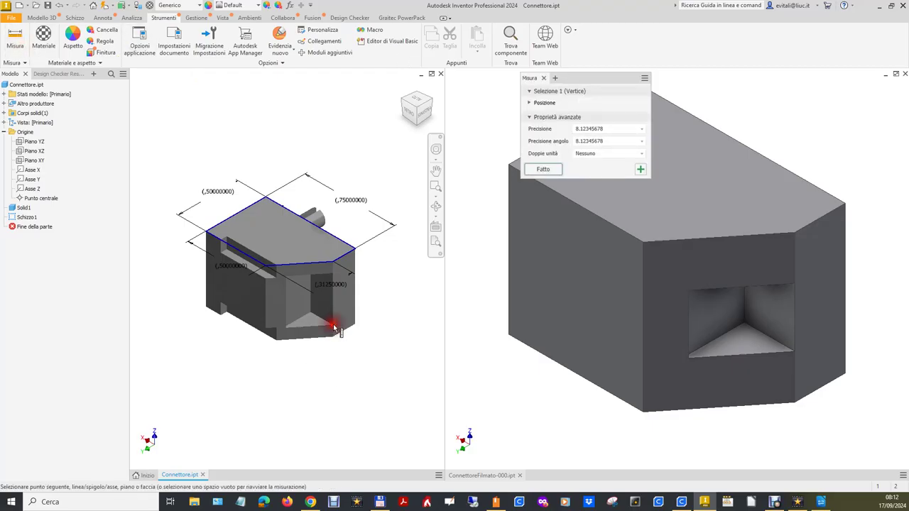
left_click(334, 275)
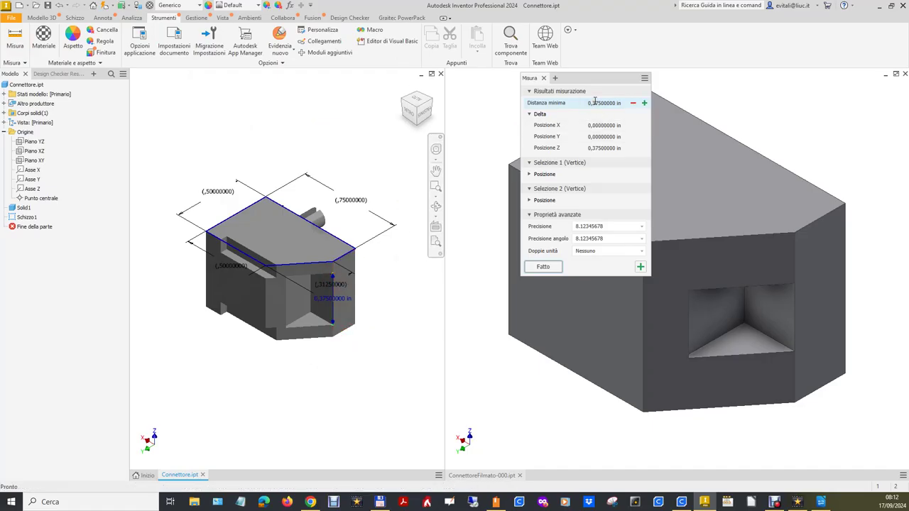
left_click(552, 424)
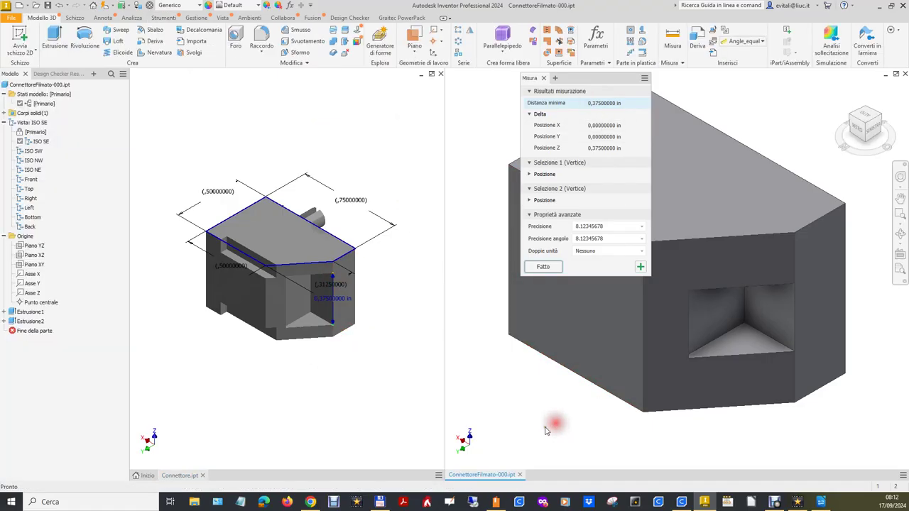
Edit Estrusione2 and change its Distanza A to 0,375 in.
left_click(29, 323)
right_click(29, 323)
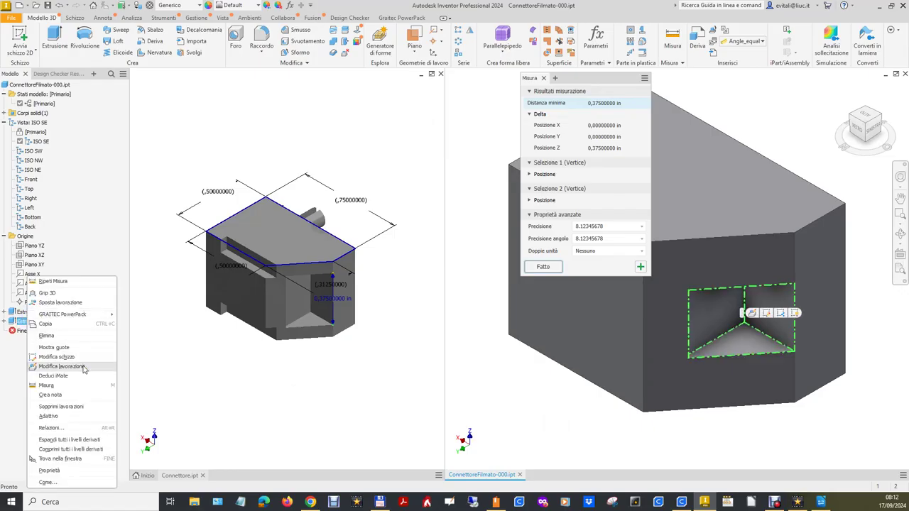
left_click(83, 369)
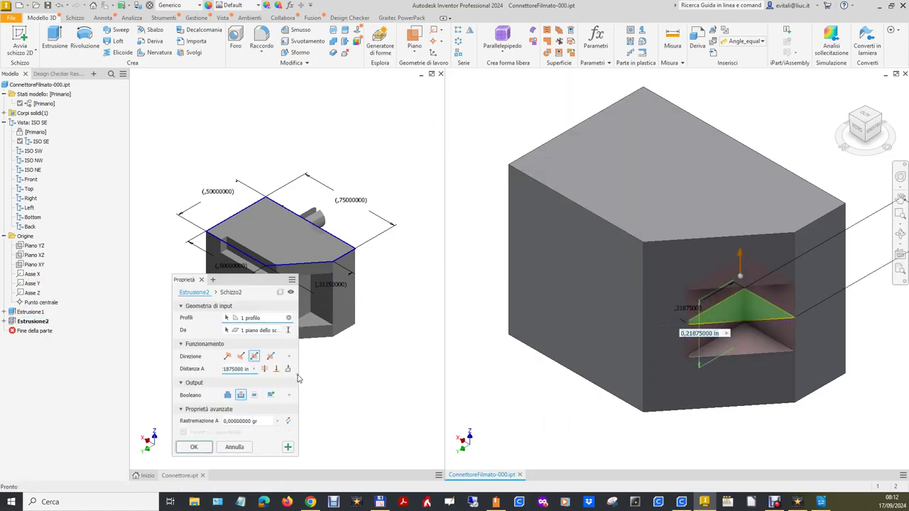
double_click(233, 369)
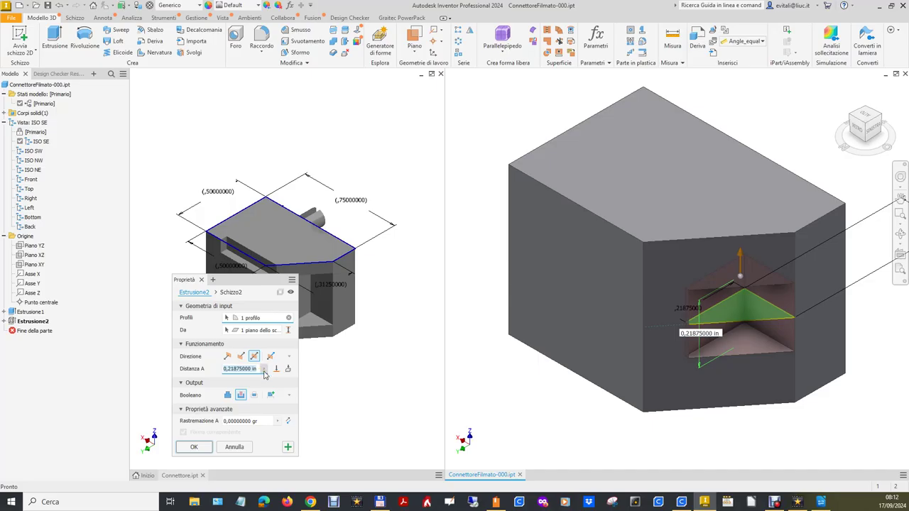
key("BackSpace")
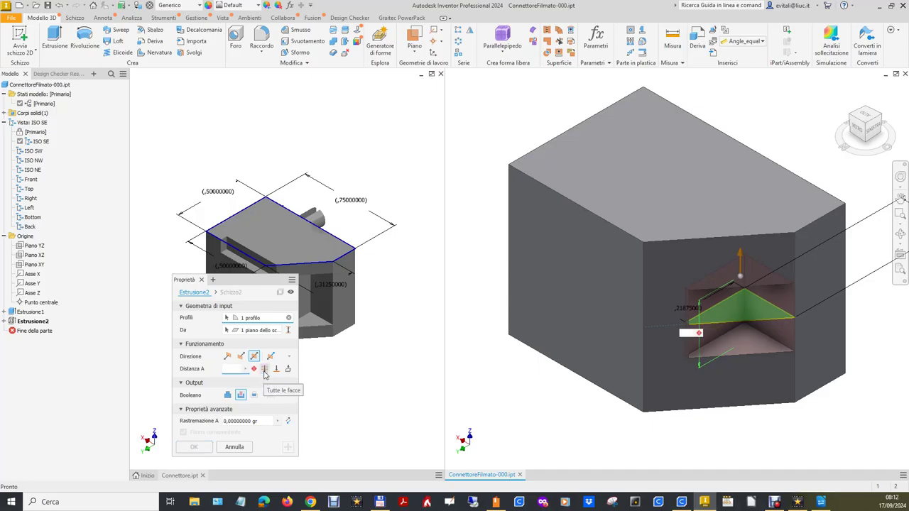
type("0,375")
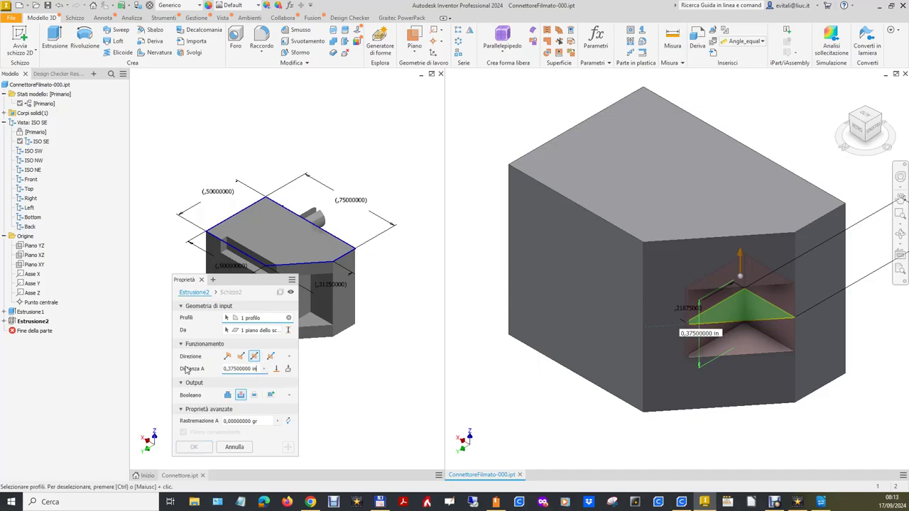
left_click(189, 445)
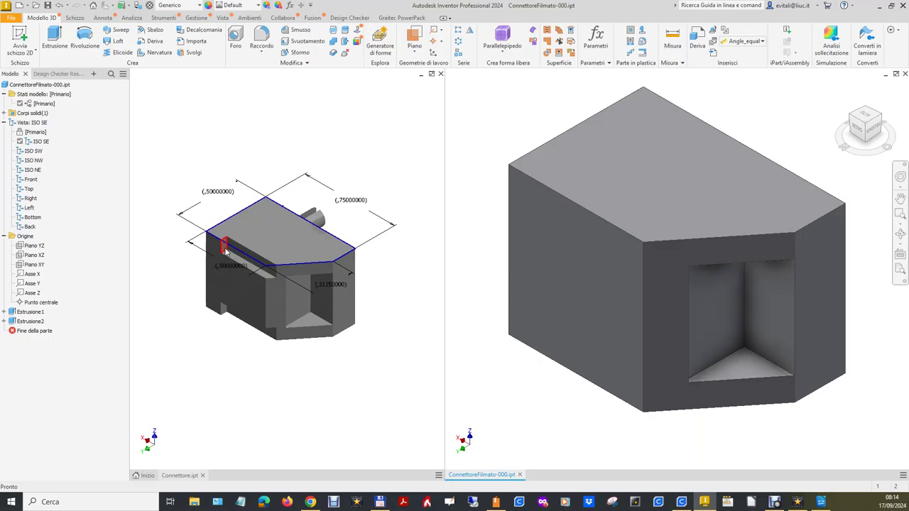
In Connettore.ipt, measure 0.125 in along X between two slot corners, then return to ConnettoreFilmato-000.
left_click(243, 108)
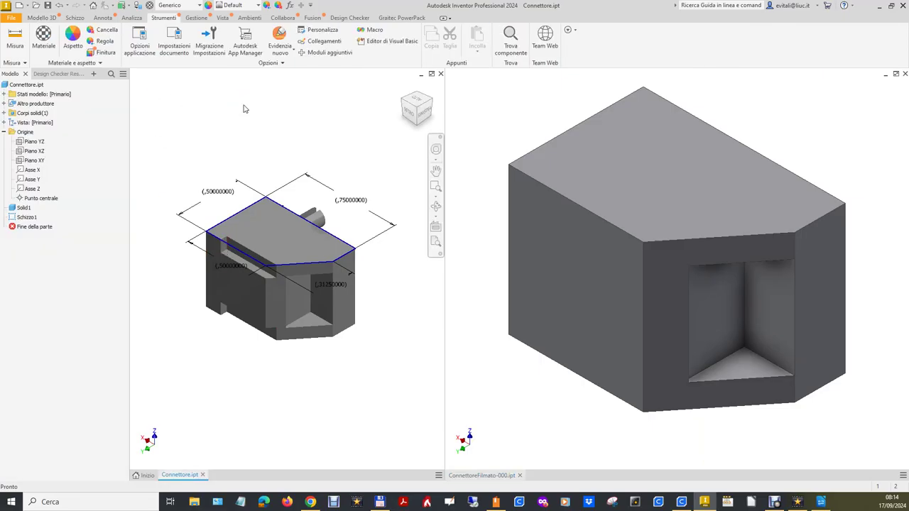
scroll(223, 219, "down", 3)
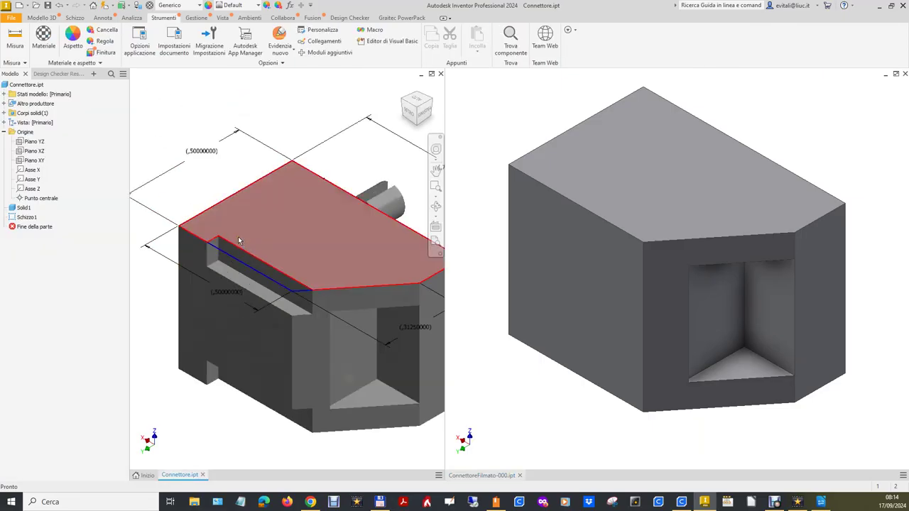
left_click(21, 44)
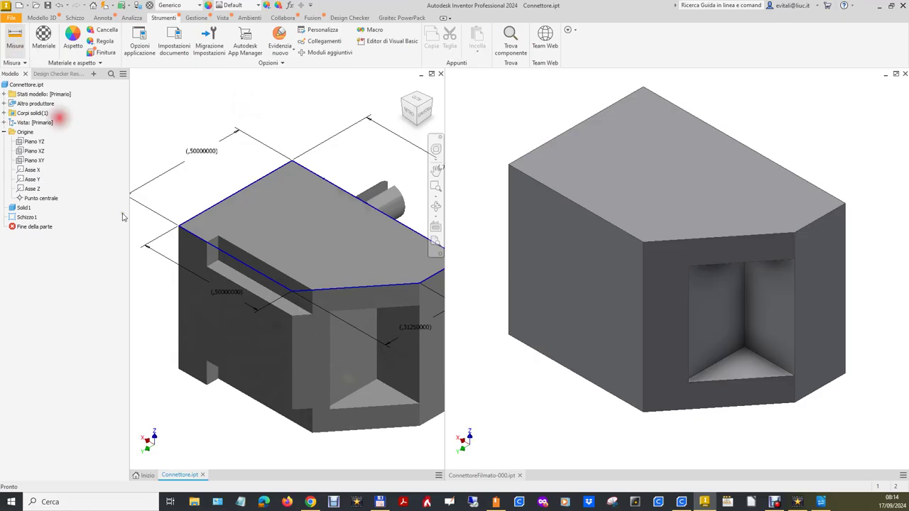
left_click(208, 245)
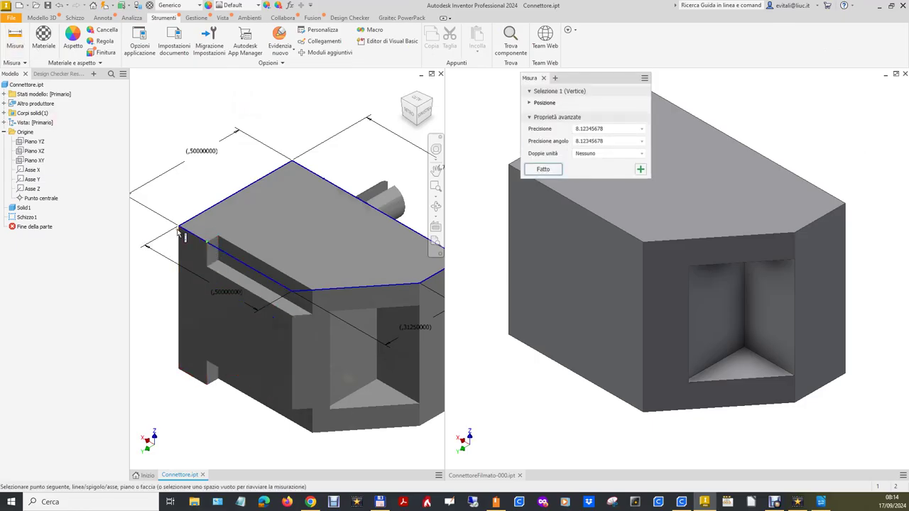
left_click(183, 228)
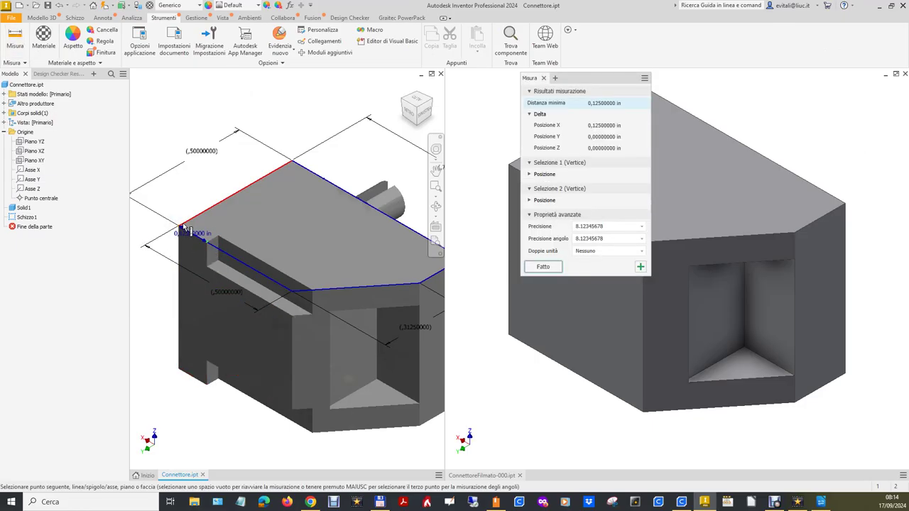
mouse_move(597, 104)
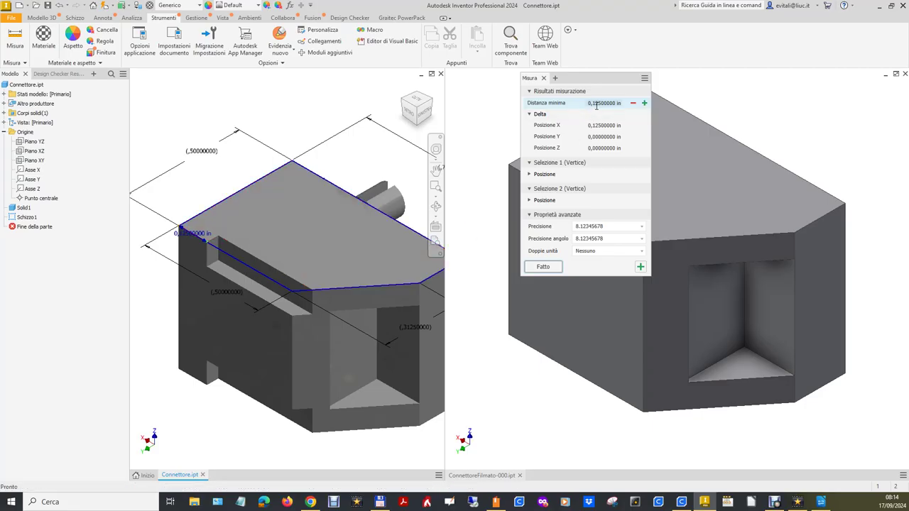
left_click(311, 114)
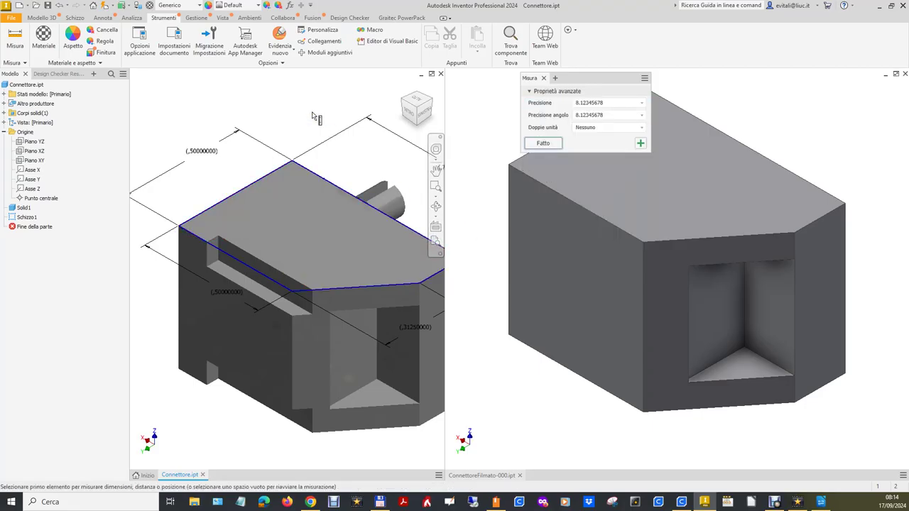
left_click(796, 103)
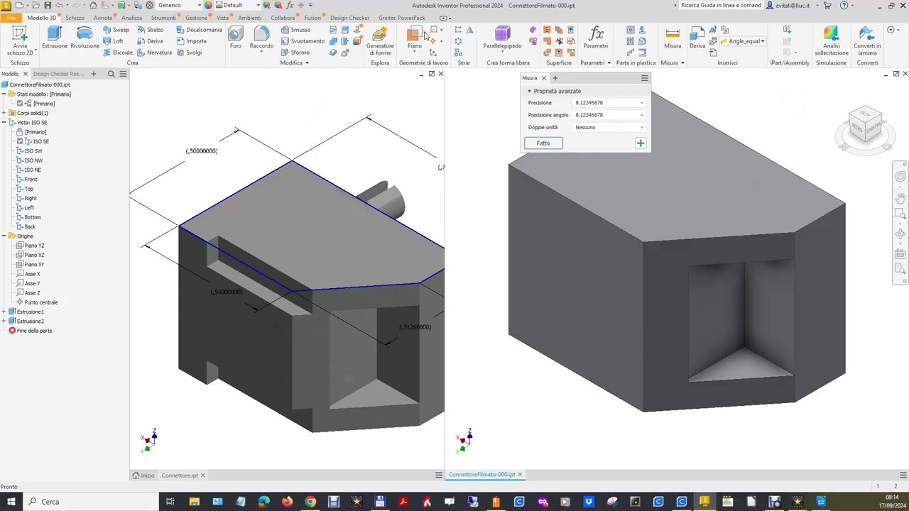
Start an Offset from Plane work plane on the block's side face with a 0,375 in offset.
left_click(415, 52)
left_click(437, 88)
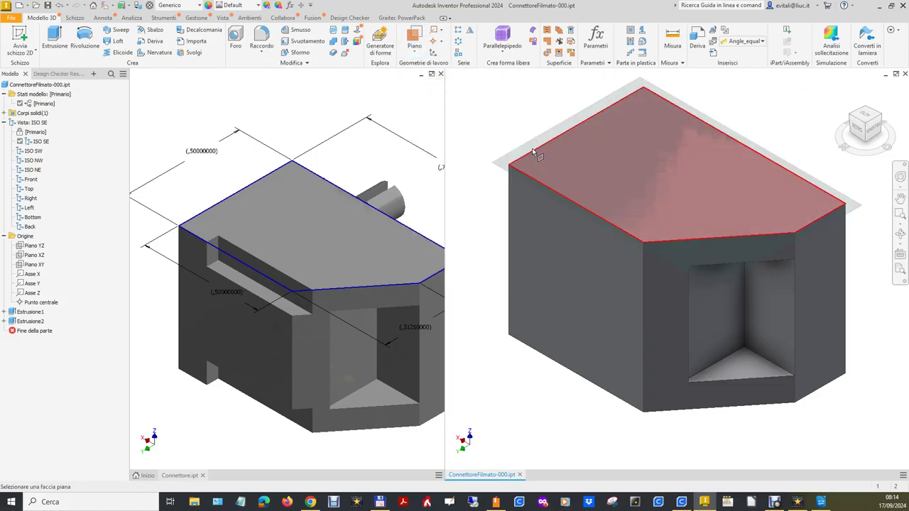
key("Escape")
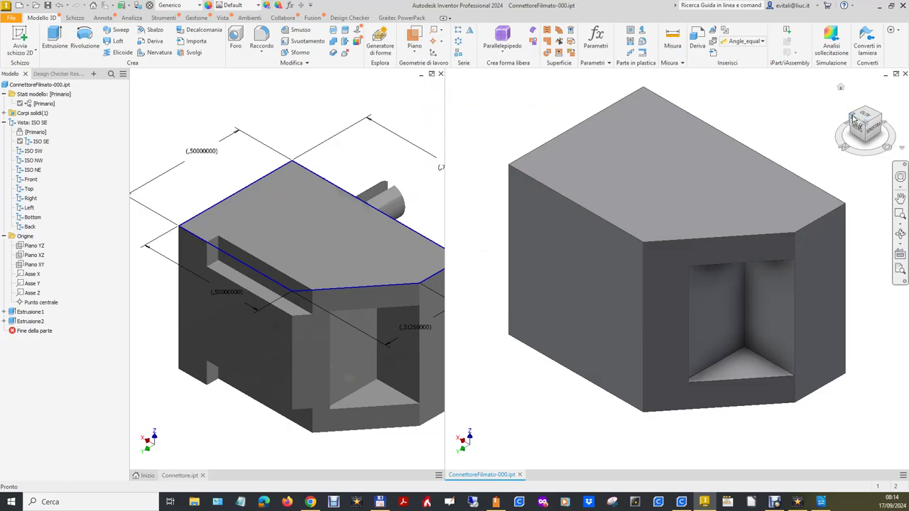
left_click(855, 120)
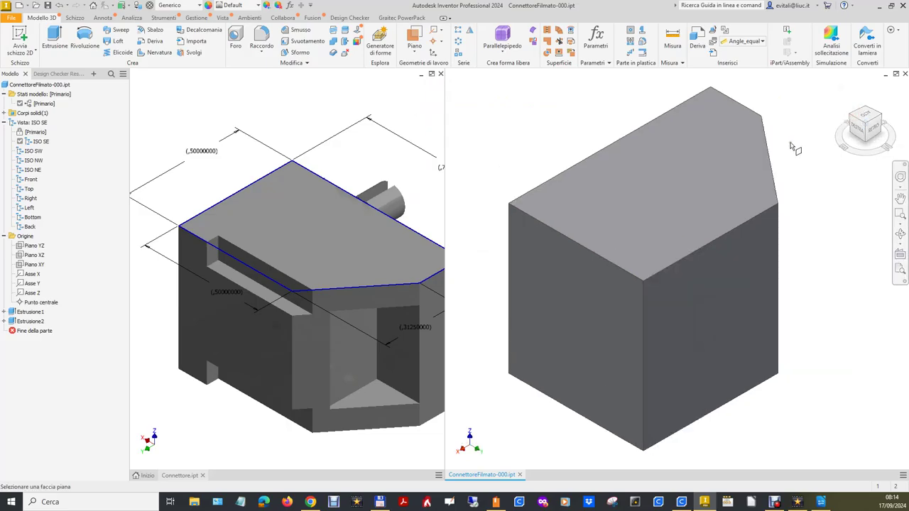
left_click(609, 343)
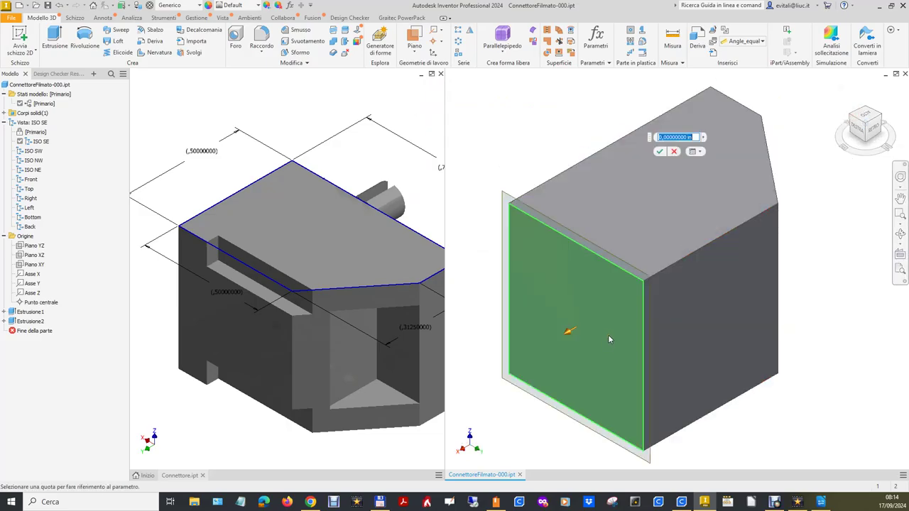
left_click(668, 137)
left_click_drag(696, 137, 570, 132)
type("0,375")
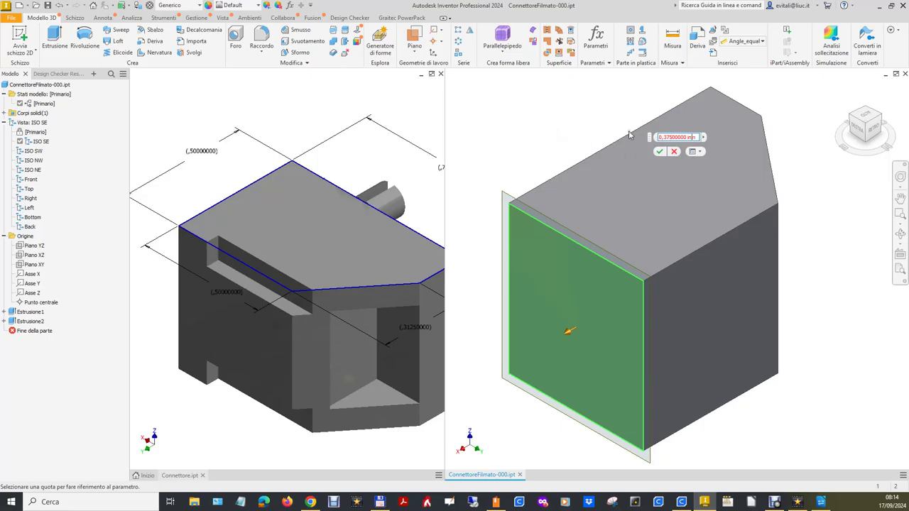
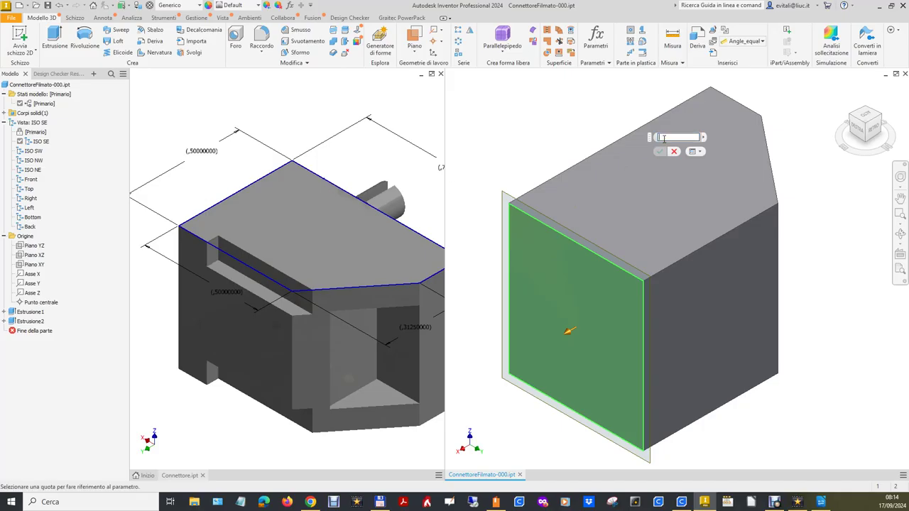
Confirm the offset work plane, then measure the 0.125 in slot step between two vertices on Connettore.ipt.
key("Return")
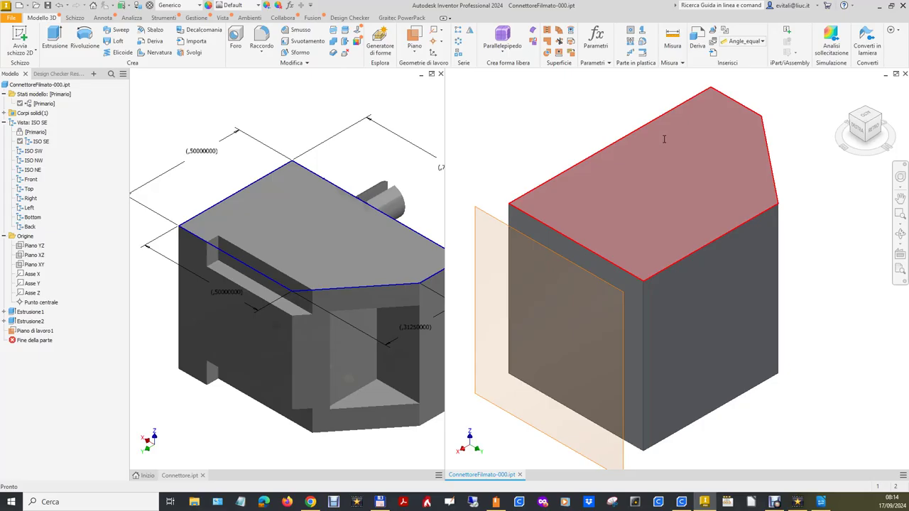
left_click(270, 105)
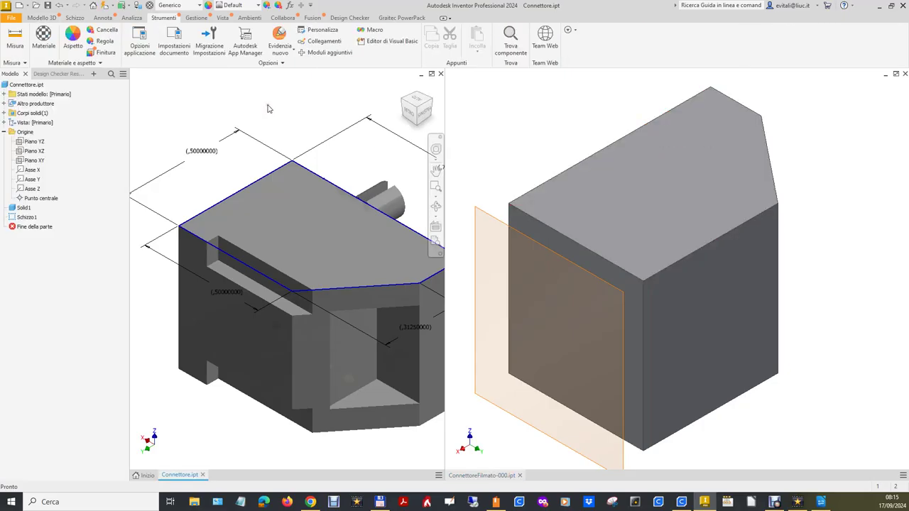
left_click(15, 37)
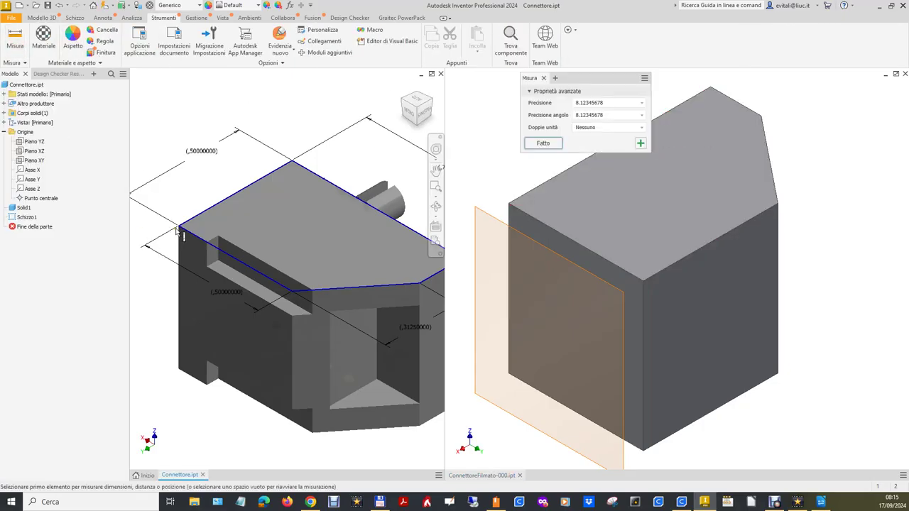
left_click(180, 228)
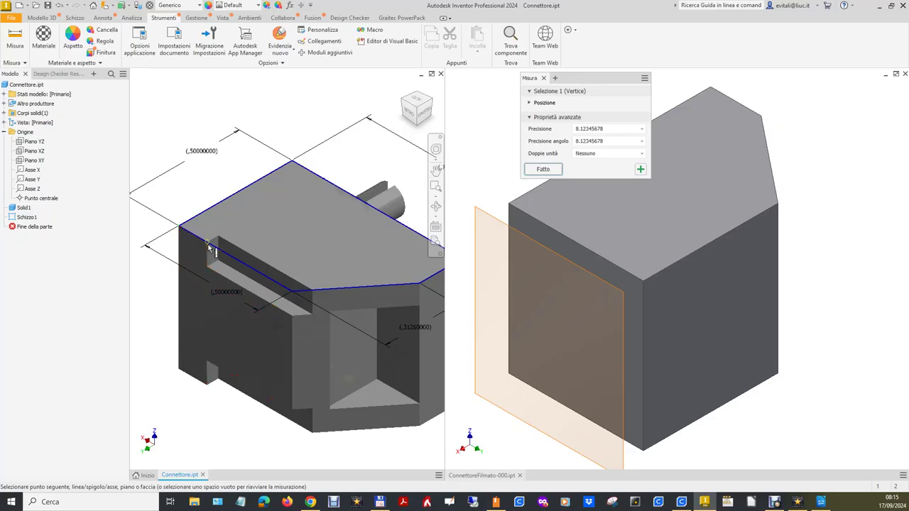
left_click(206, 241)
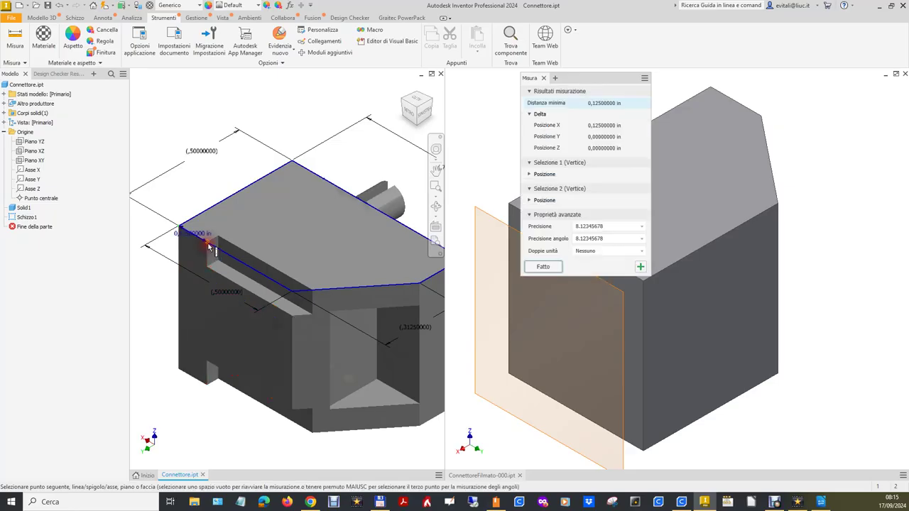
left_click(609, 106)
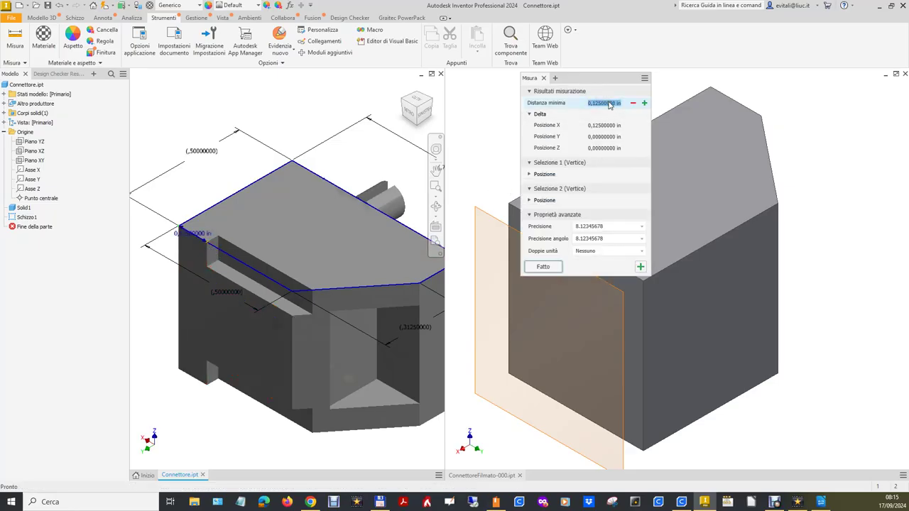
left_click(544, 78)
left_click(497, 156)
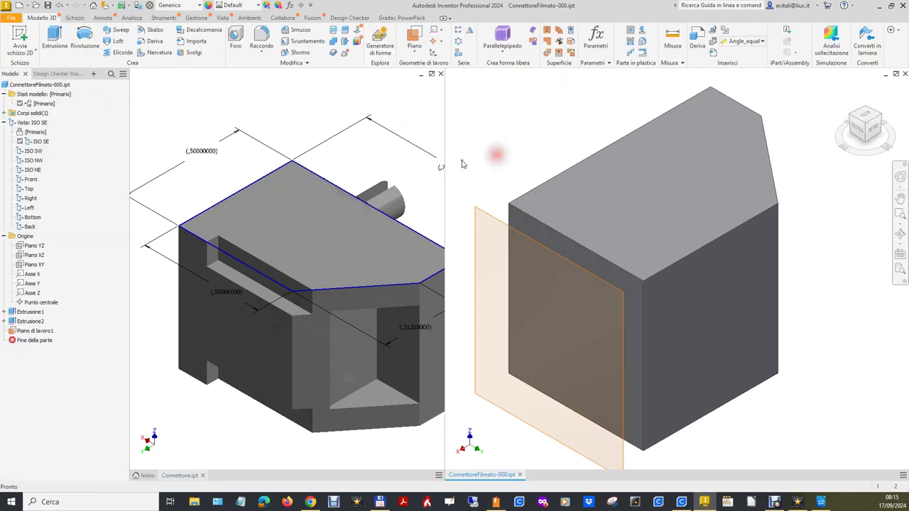
Edit Piano di lavoro1 with Modifica funzione and set its offset to 0,125 in.
left_click(48, 333)
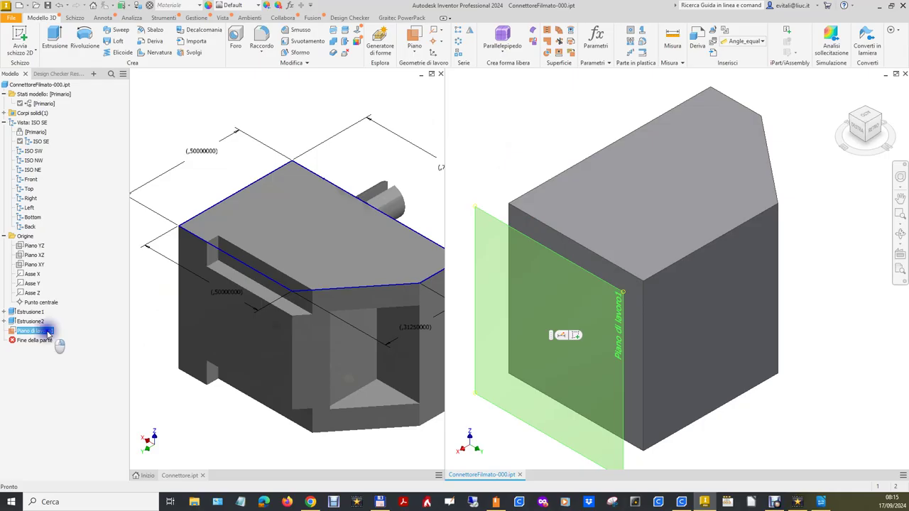
right_click(49, 333)
left_click(74, 347)
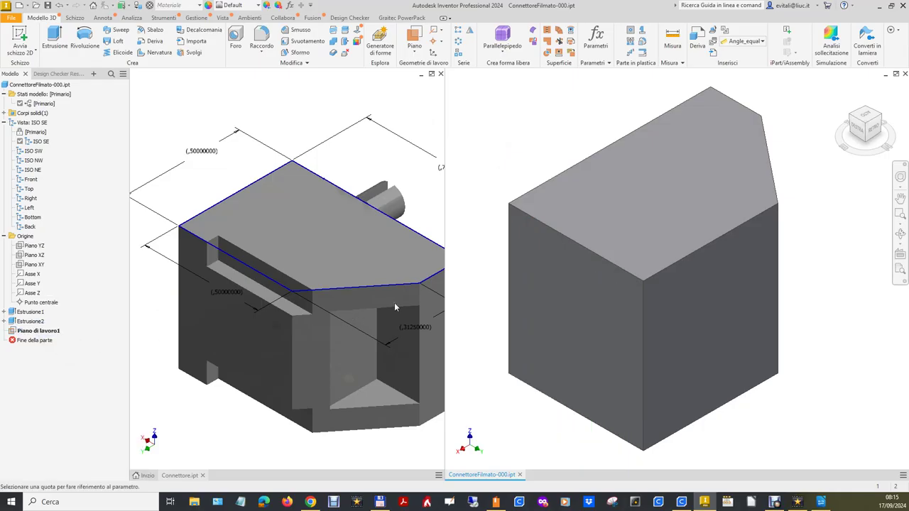
key("BackSpace")
type("0,125")
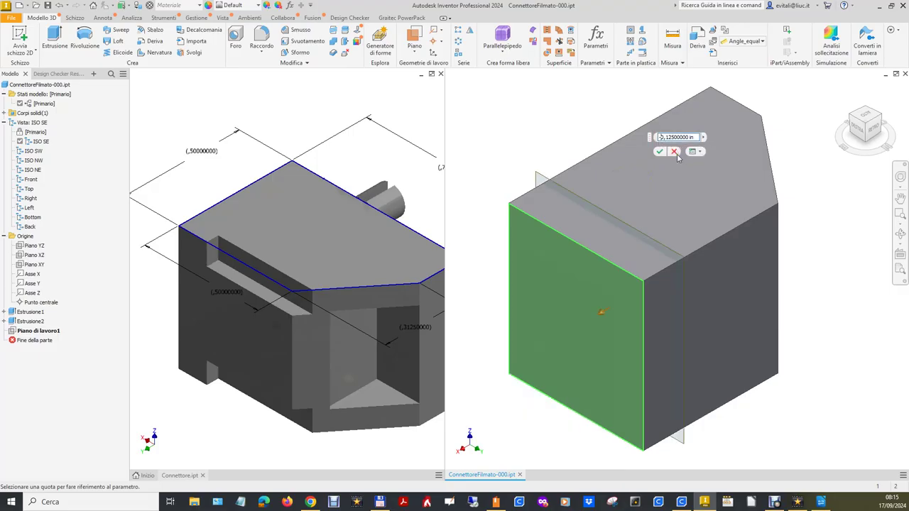
left_click(661, 152)
mouse_move(864, 125)
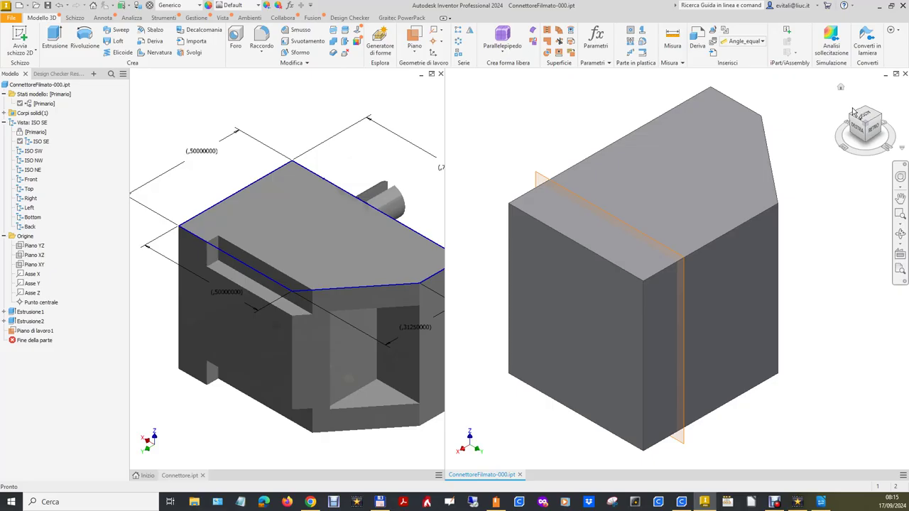
left_click(12, 47)
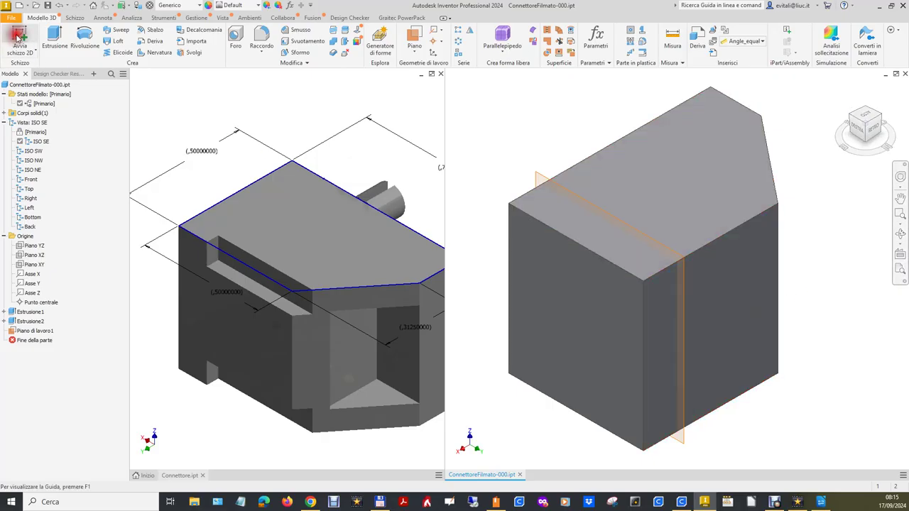
Start a sketch on the work plane with Slice Graphics and draw a small rectangle at the top corner.
left_click(688, 274)
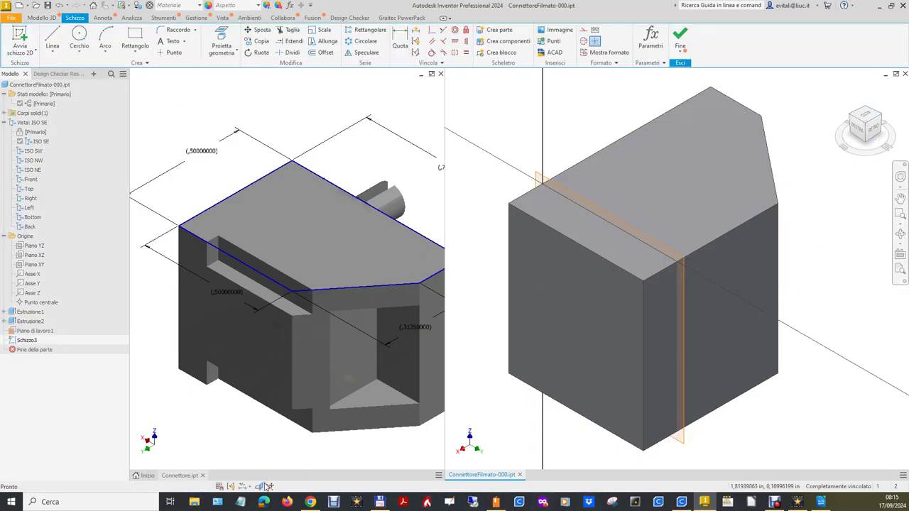
left_click(261, 486)
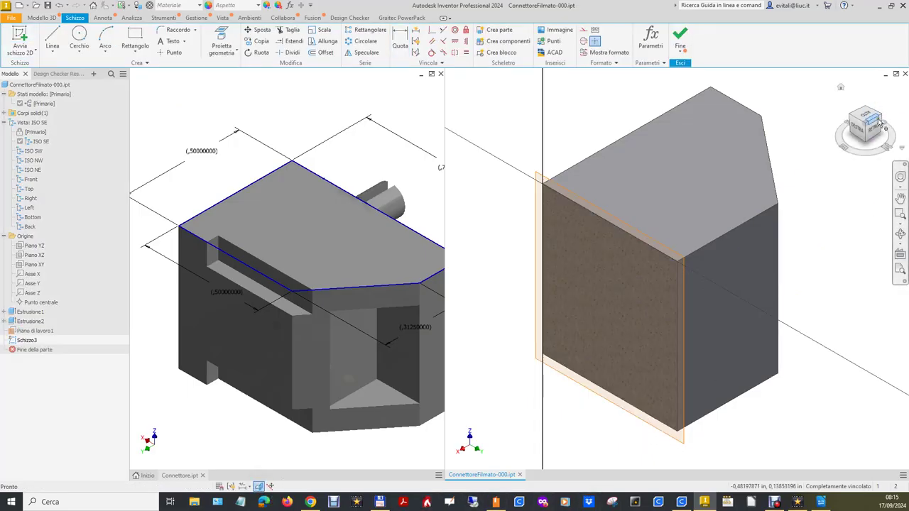
left_click(135, 37)
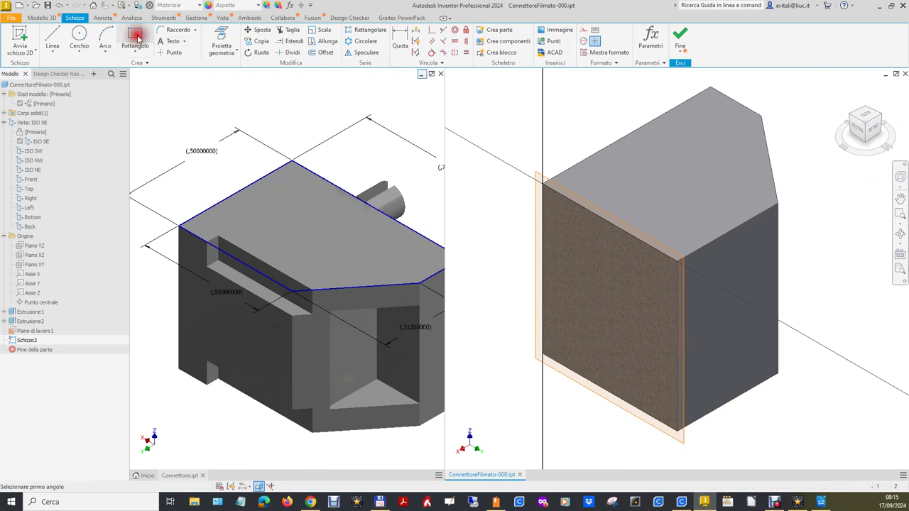
left_click(652, 255)
left_click(668, 282)
right_click(802, 258)
left_click(818, 258)
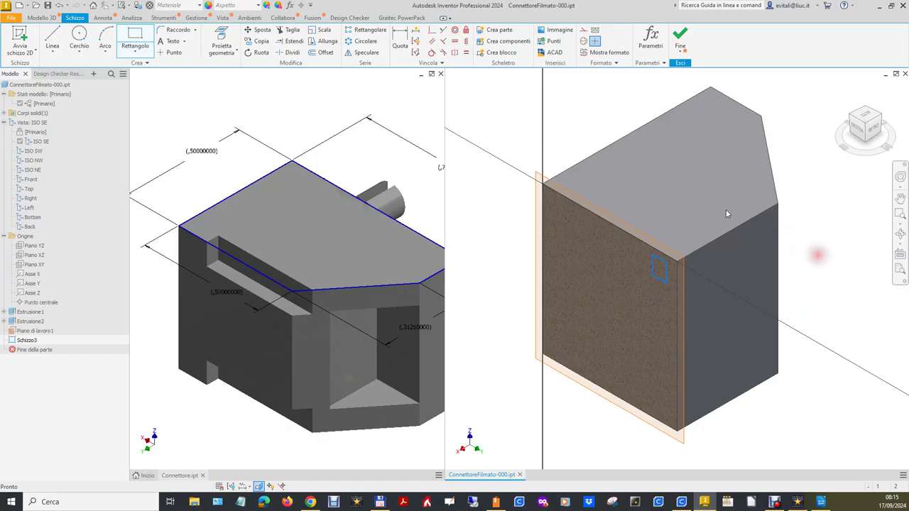
Make the rectangle's top and right edges parallel to the block's edges.
left_click(443, 29)
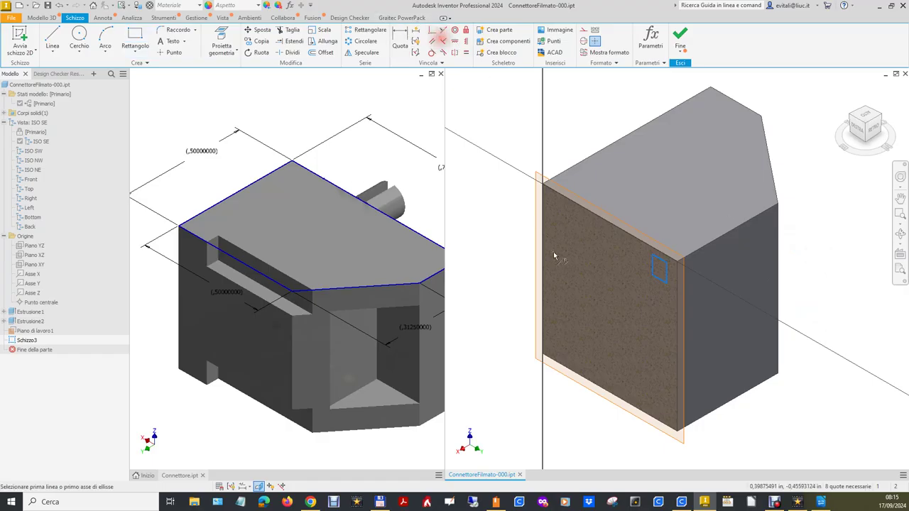
left_click(664, 262)
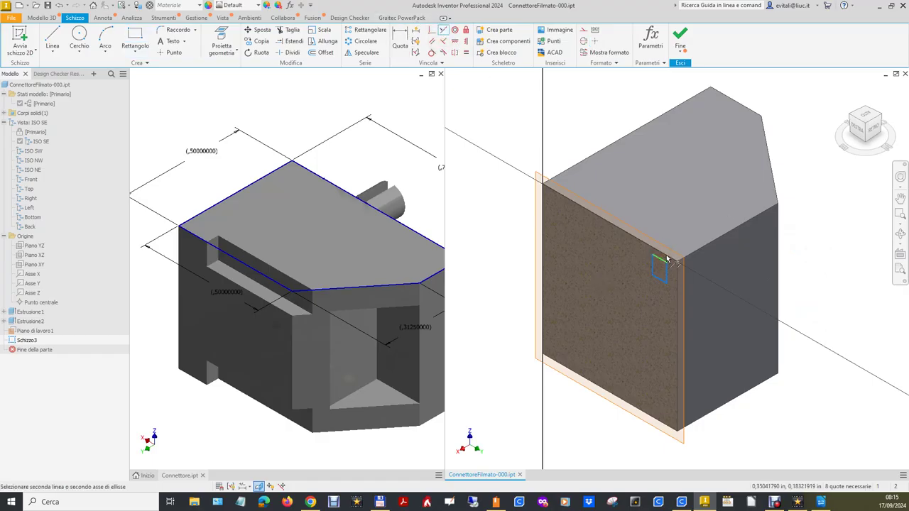
left_click(773, 174)
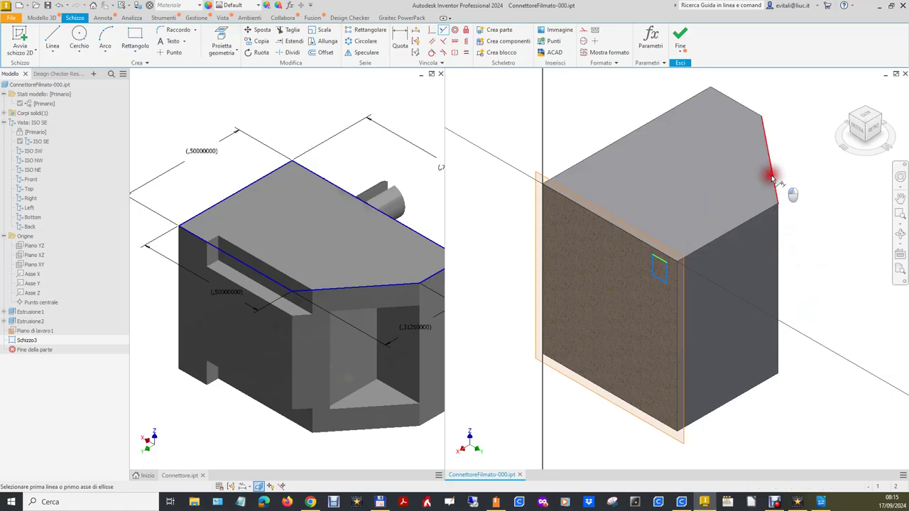
left_click(666, 269)
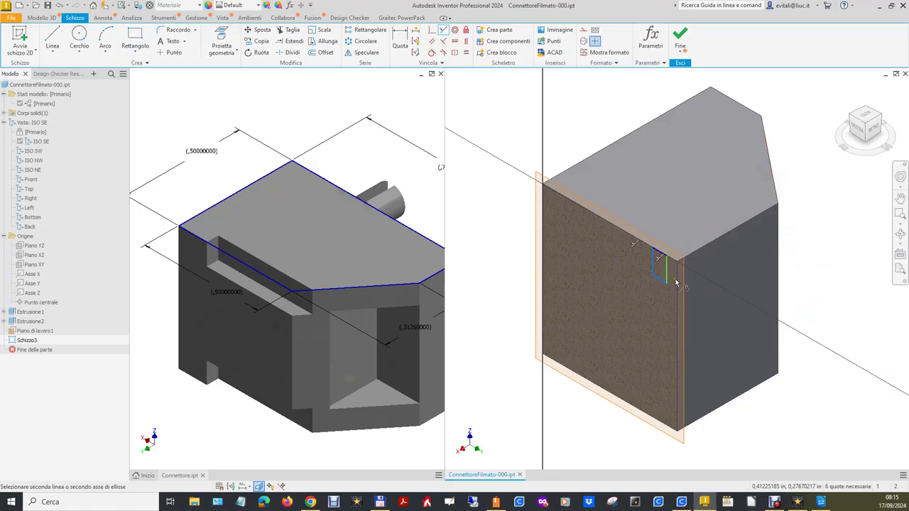
left_click(778, 235)
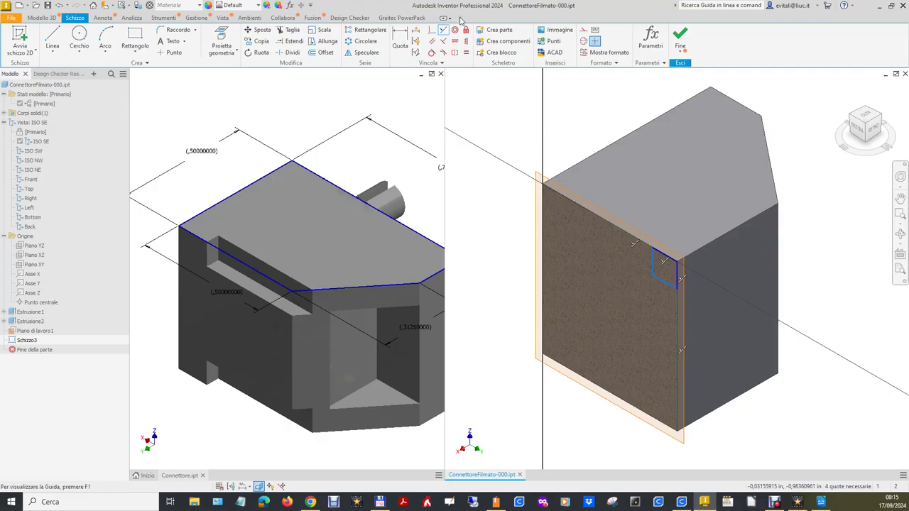
left_click(442, 41)
left_click(655, 282)
Finish constraining the rectangle's left edge and display all sketch constraints.
left_click(678, 283)
key("Escape")
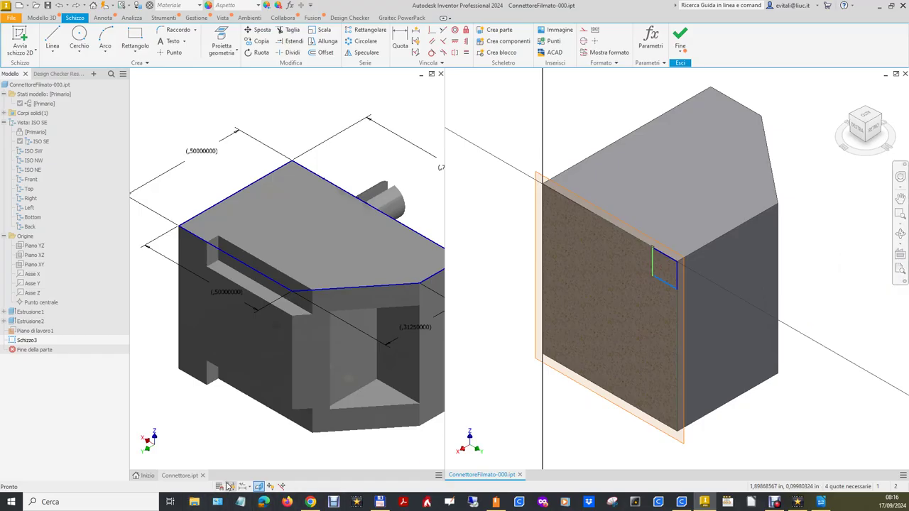
left_click(231, 487)
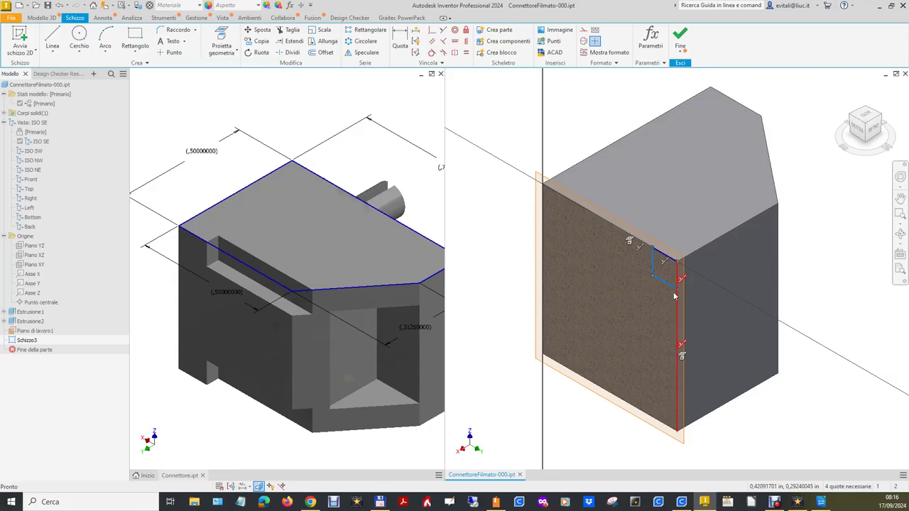
Constrain the rectangle's bottom, vertical and left lines, using Seleziona altro for overlapping curves.
left_click(444, 41)
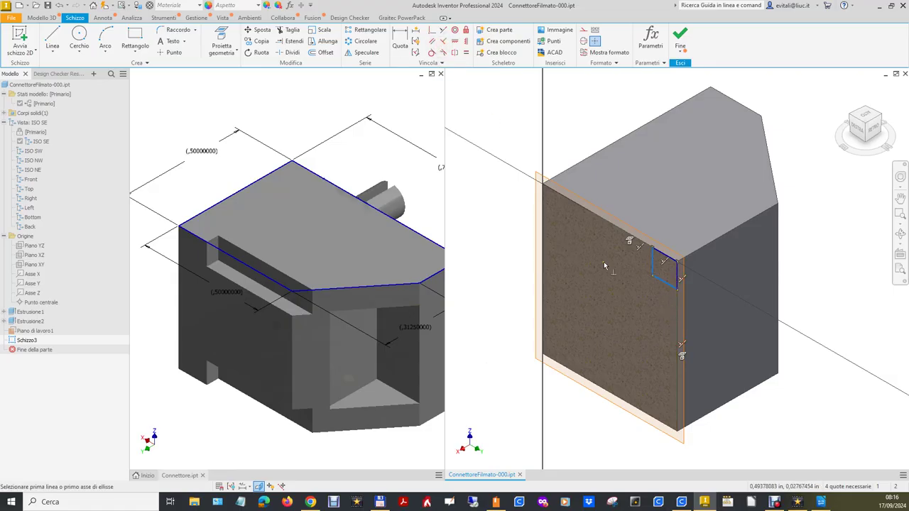
left_click(667, 286)
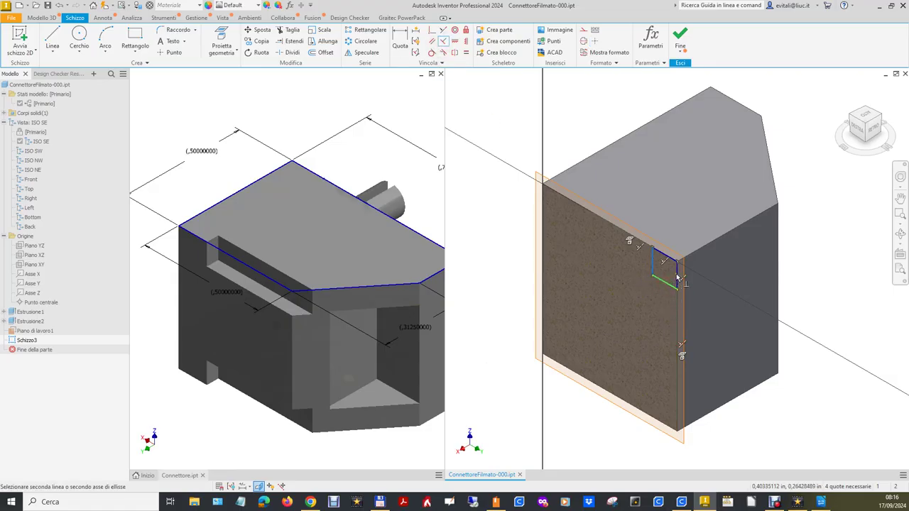
left_click(731, 288)
left_click(725, 307)
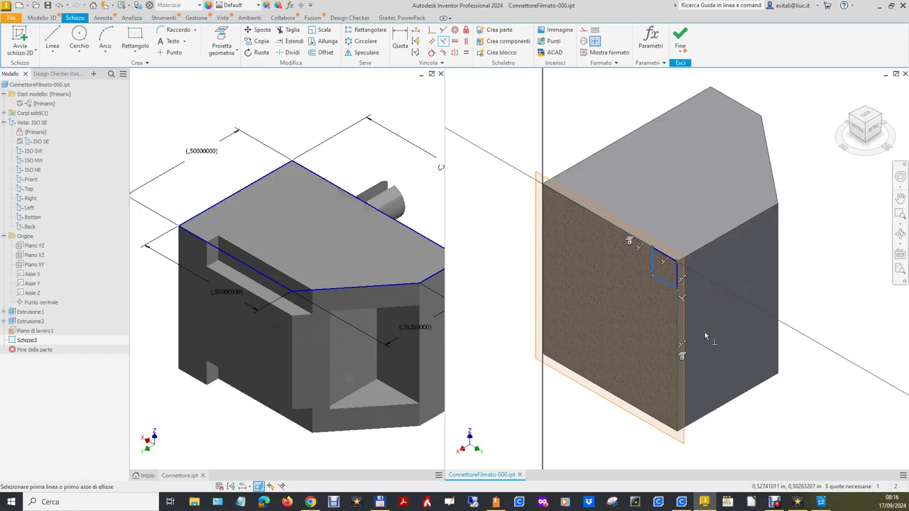
left_click(652, 263)
left_click(660, 254)
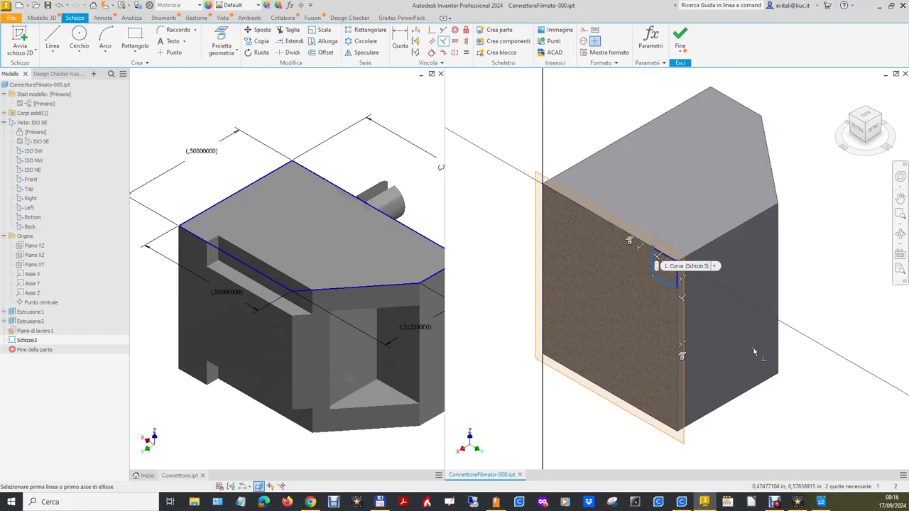
key("Escape")
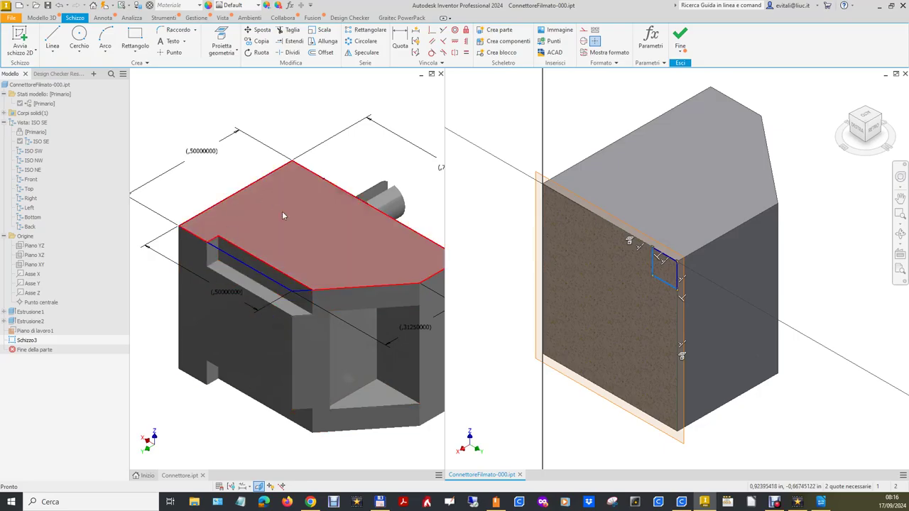
Measure the 0.05 in distance between the slot vertices on Connettore.ipt, then close Misura.
left_click(217, 178)
scroll(209, 272, "up", 3)
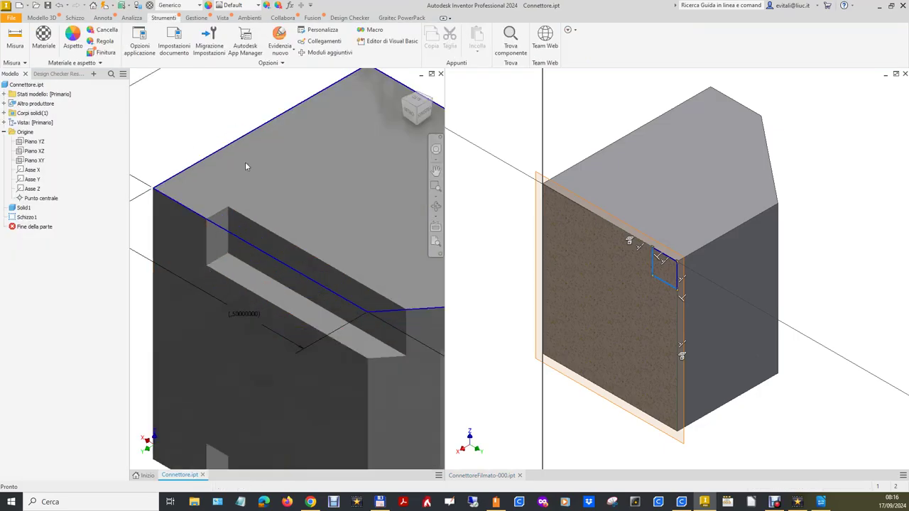
left_click(14, 37)
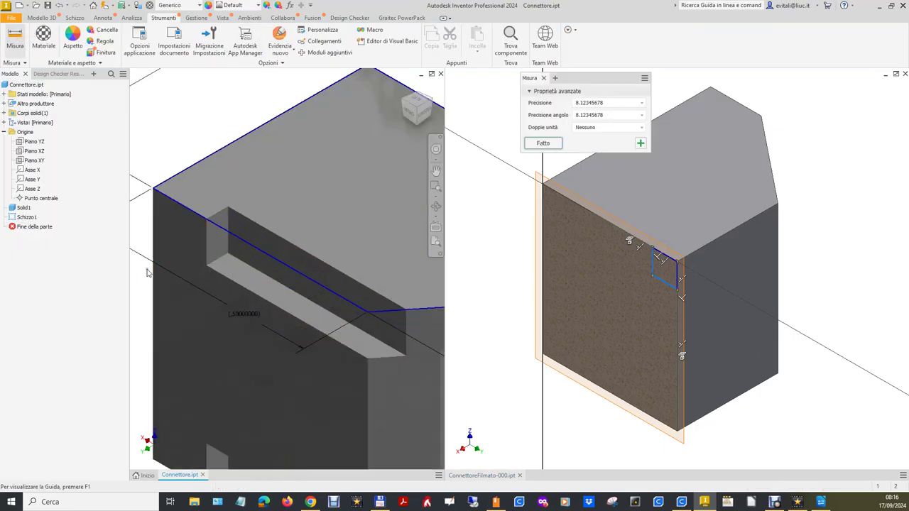
left_click(218, 266)
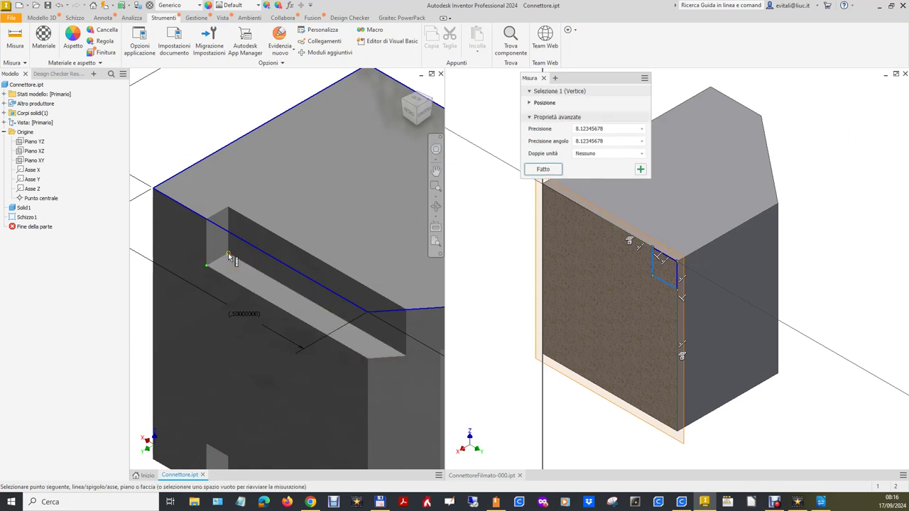
left_click(228, 255)
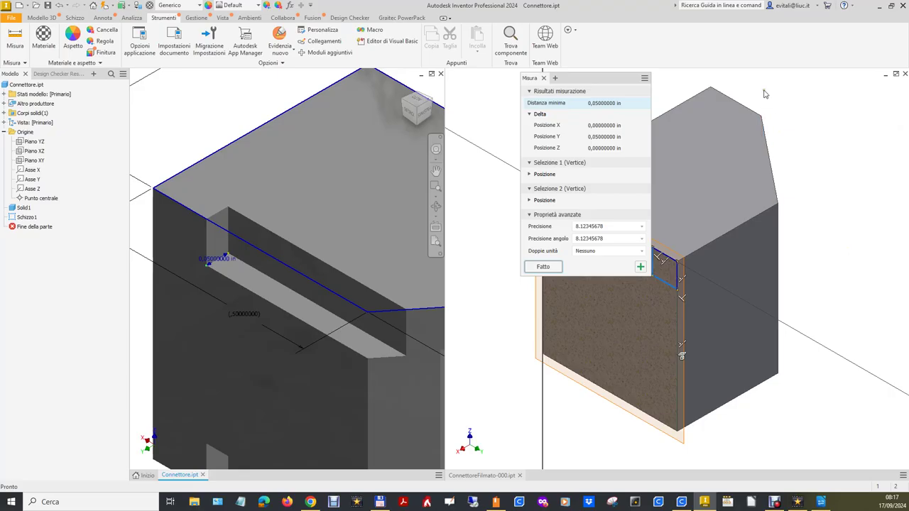
left_click_drag(600, 79, 493, 73)
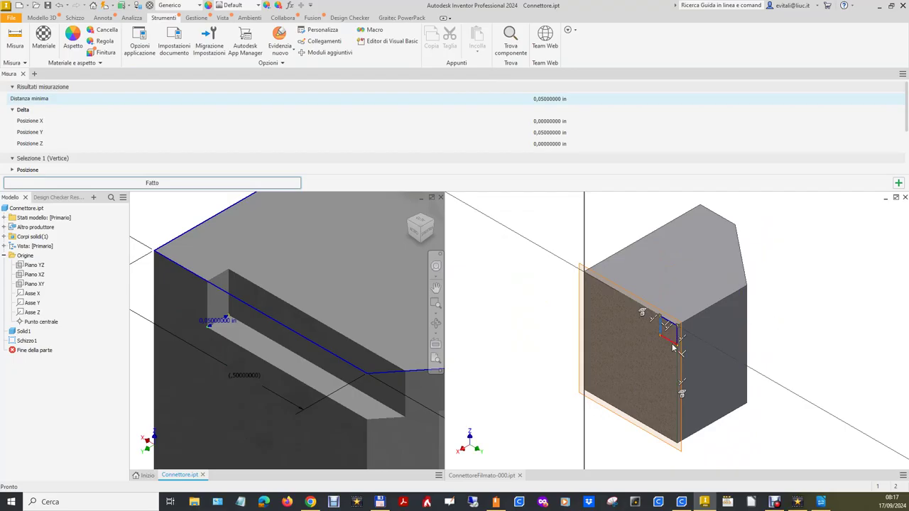
left_click(25, 74)
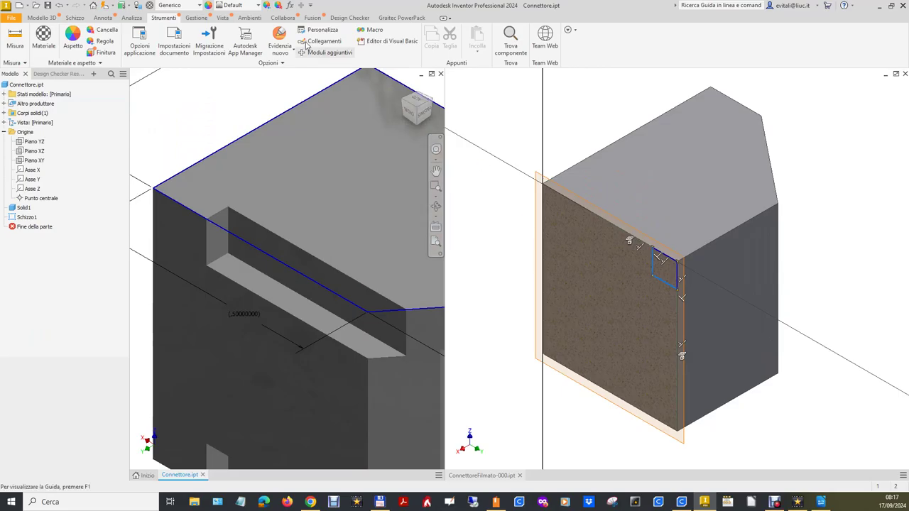
left_click(509, 445)
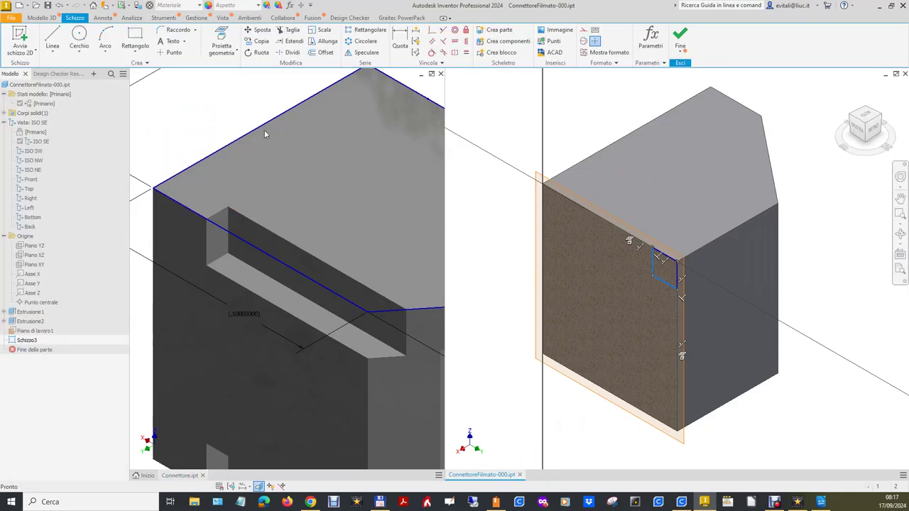
Dimension the rectangle's bottom edge to 0.05 in width.
left_click(400, 41)
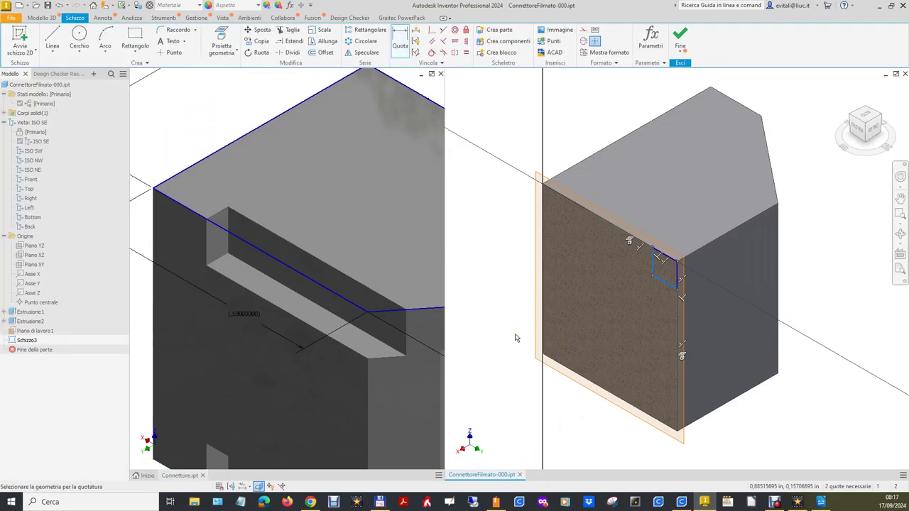
left_click(669, 289)
left_click(739, 362)
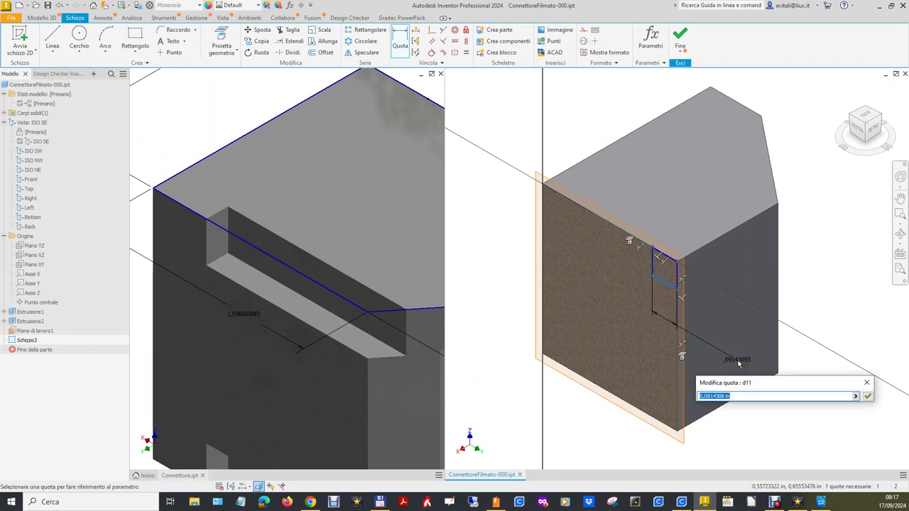
type("0.05")
key("Return")
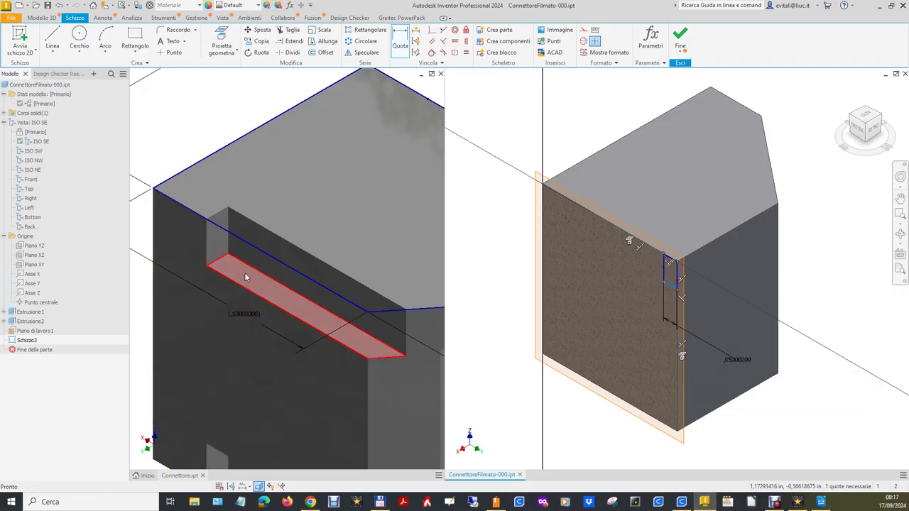
left_click(189, 128)
left_click(14, 32)
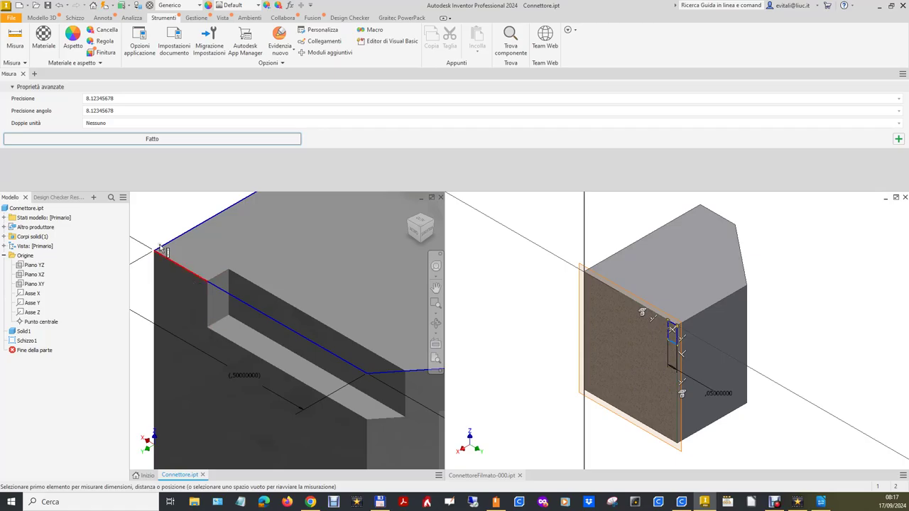
Float the Misura panel and measure the 0.09375 in slot height on Connettore.ipt.
left_click_drag(55, 74, 290, 222)
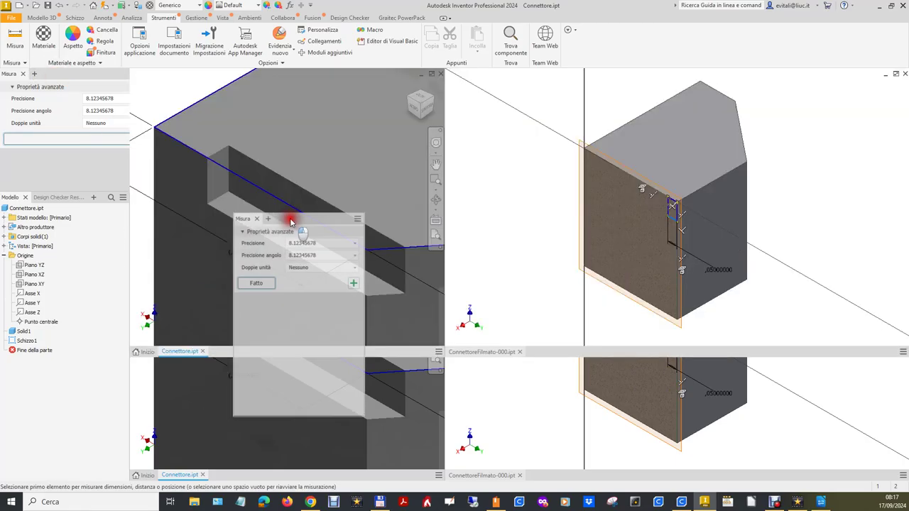
left_click_drag(290, 222, 513, 110)
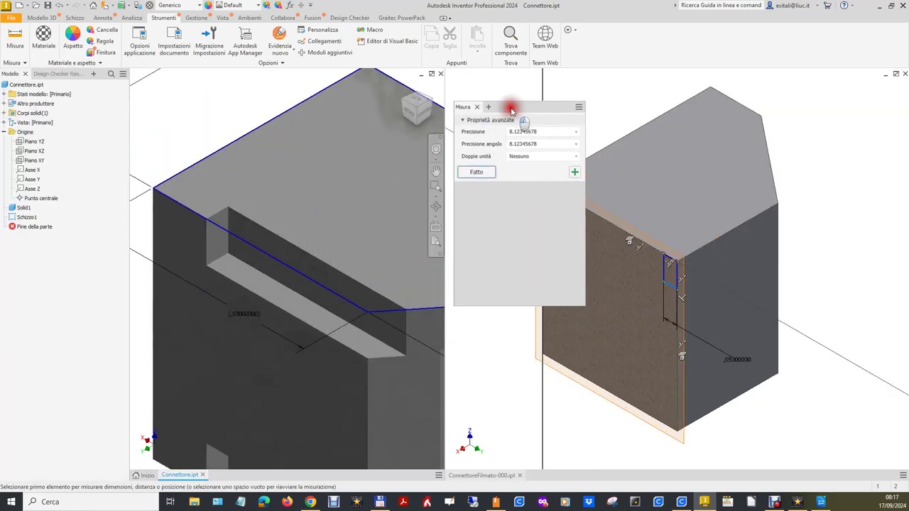
left_click(207, 267)
left_click(207, 222)
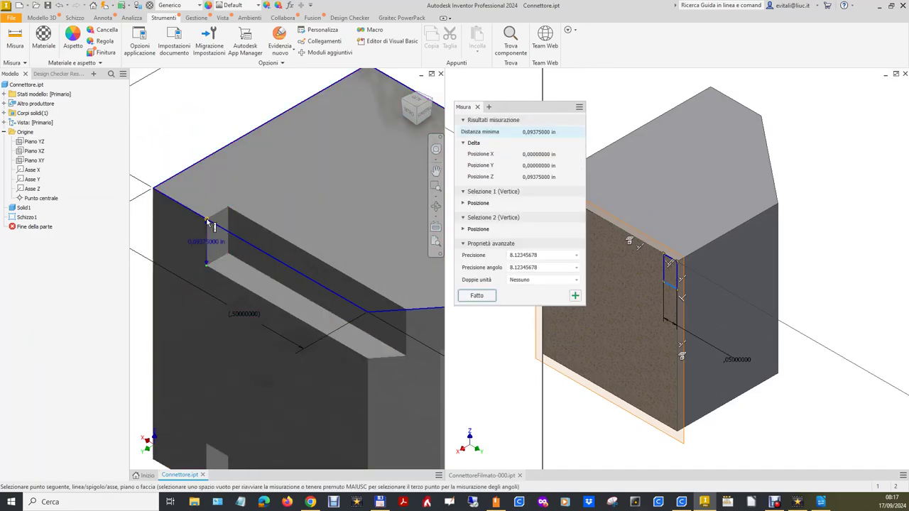
left_click(541, 132)
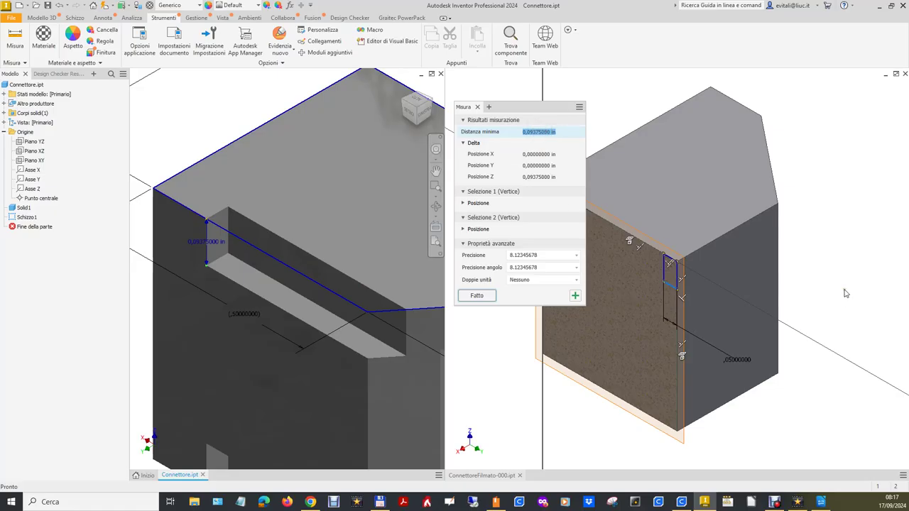
left_click(845, 293)
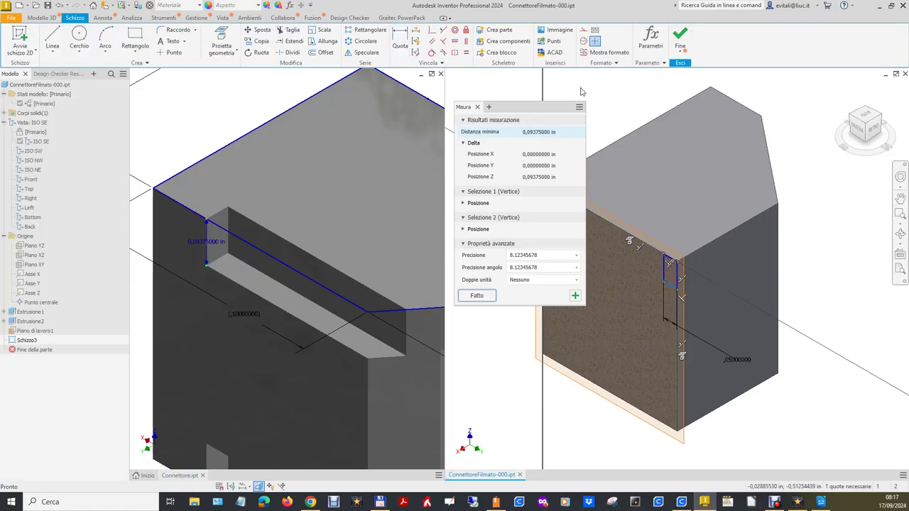
Dimension the rectangle's vertical edge to 0.09375 in and finish Schizzo3.
left_click(400, 39)
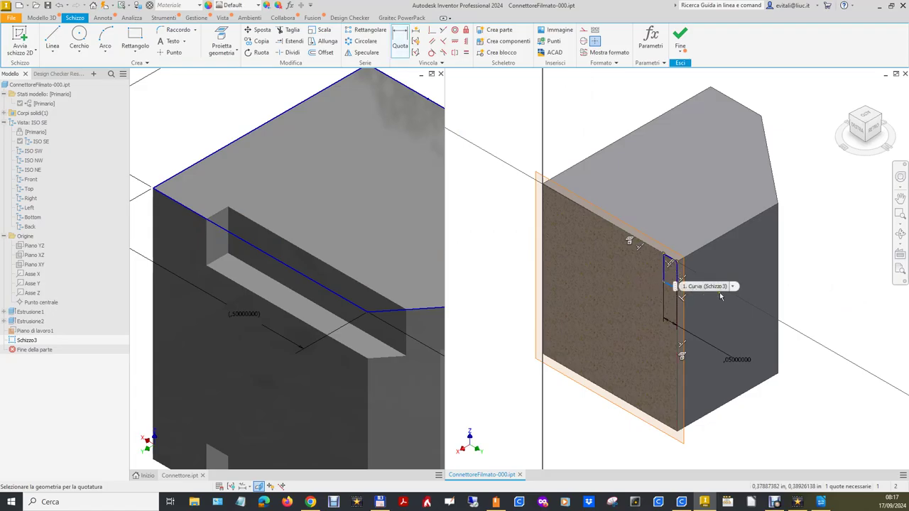
left_click(733, 286)
left_click(728, 304)
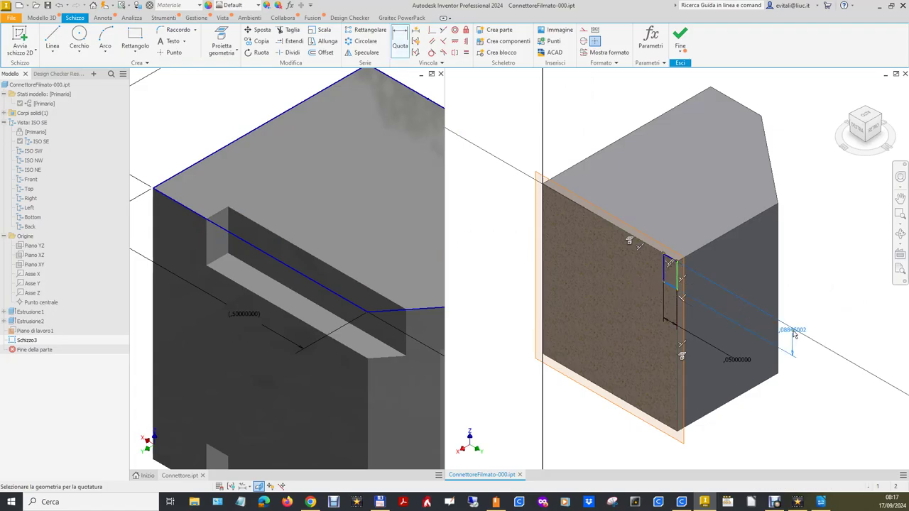
left_click(797, 346)
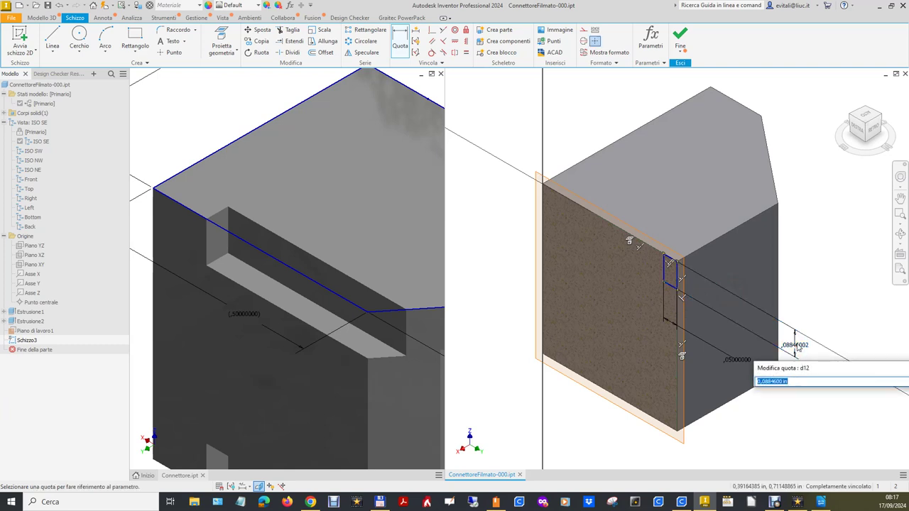
type("0,09375000 in")
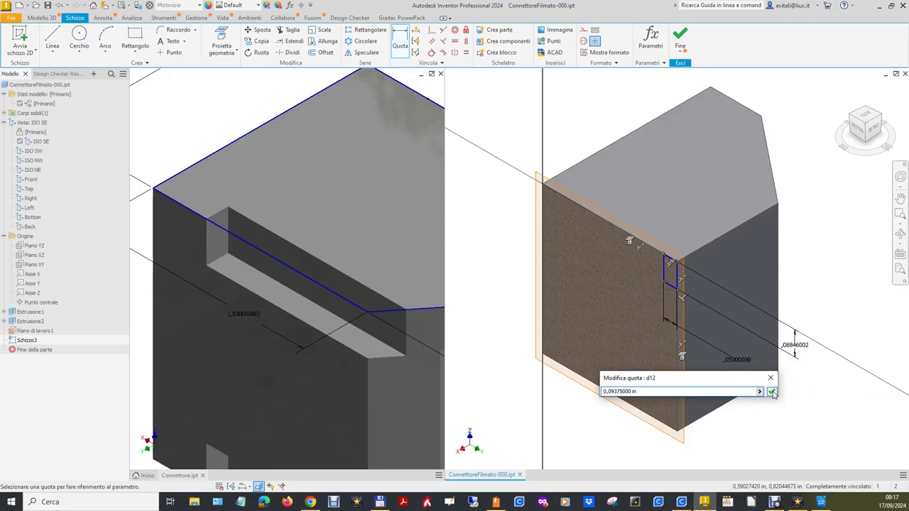
left_click(772, 392)
left_click(680, 37)
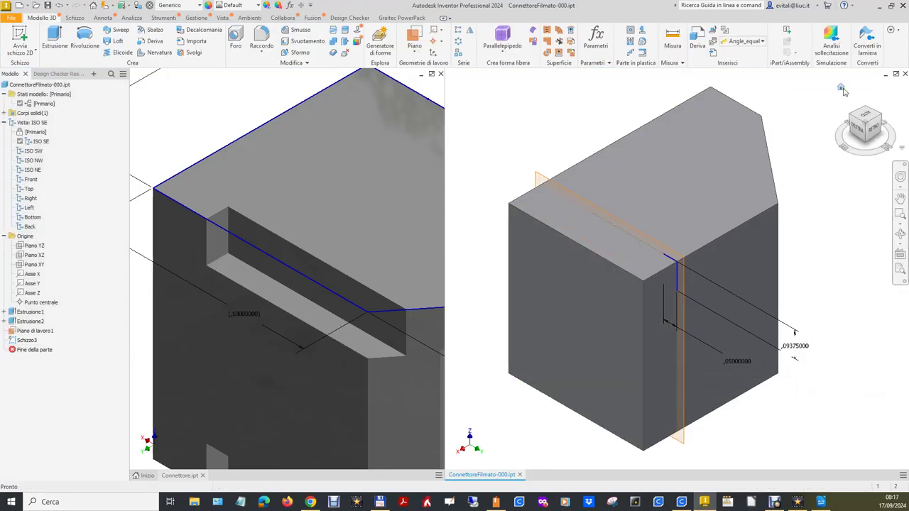
left_click(842, 87)
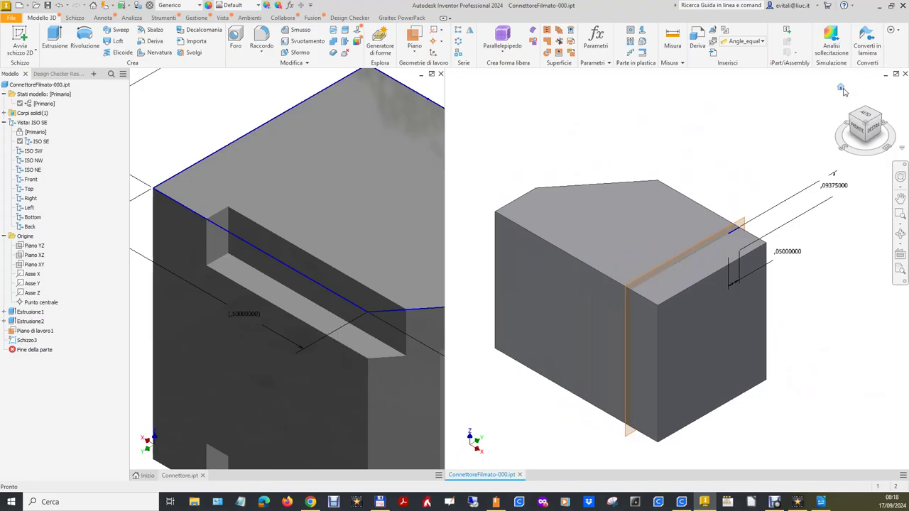
Extrude Schizzo3's rectangle as a reversed cut, creating Estrusione3 that notches the top edge.
left_click(55, 39)
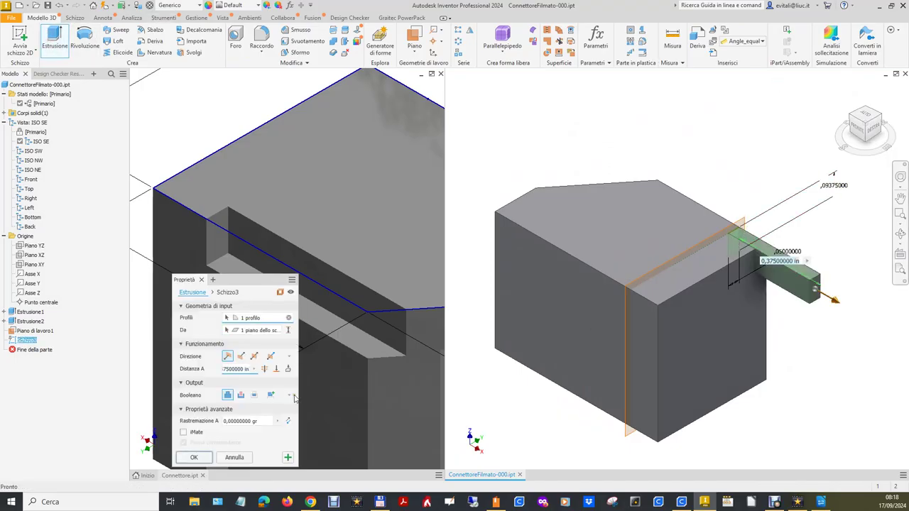
left_click(240, 356)
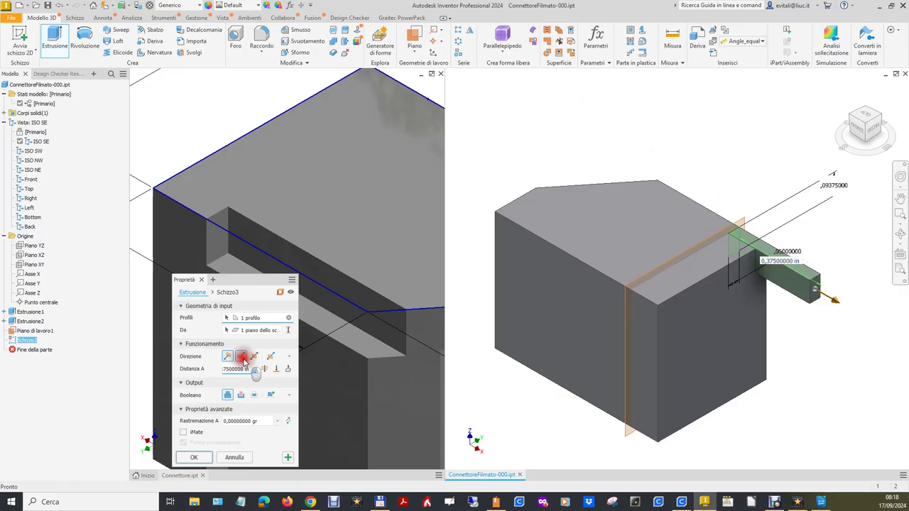
left_click(241, 395)
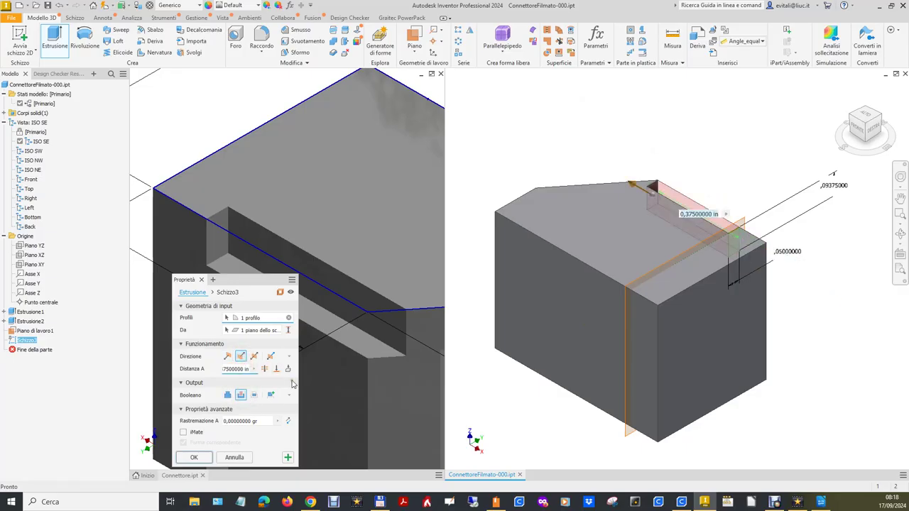
left_click(264, 369)
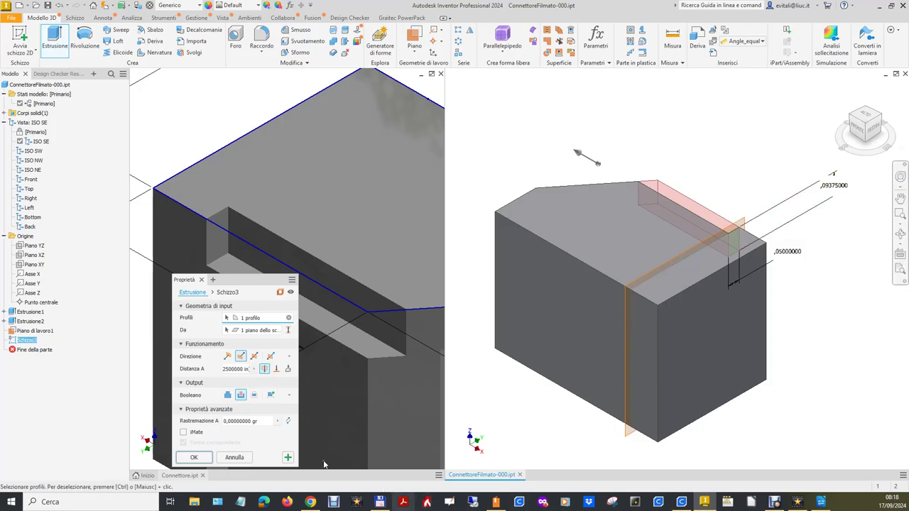
left_click(196, 458)
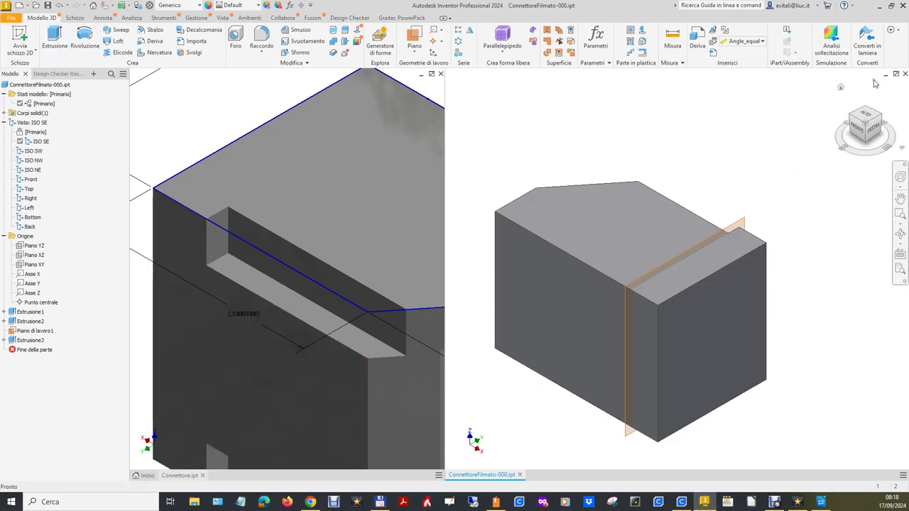
Reorient both models with the ViewCube and hide the reference connector's sketch and dimensions.
left_click(841, 87)
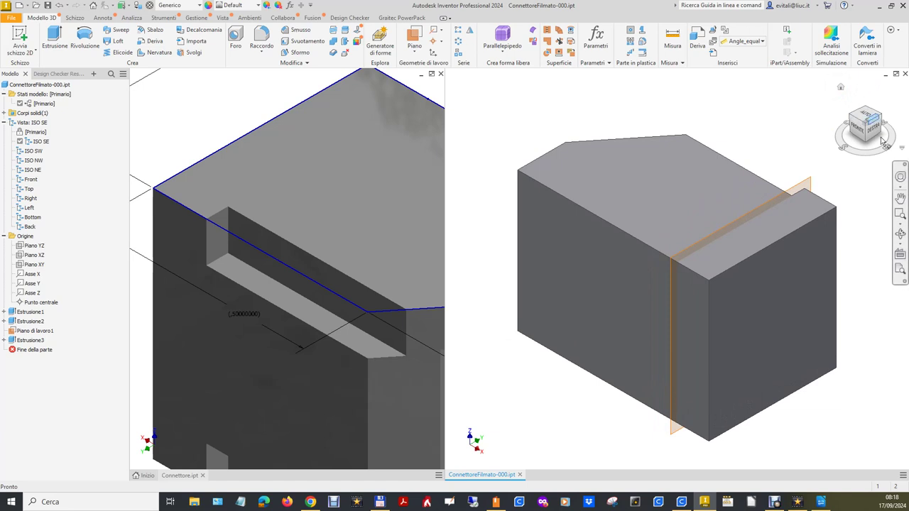
left_click(866, 108)
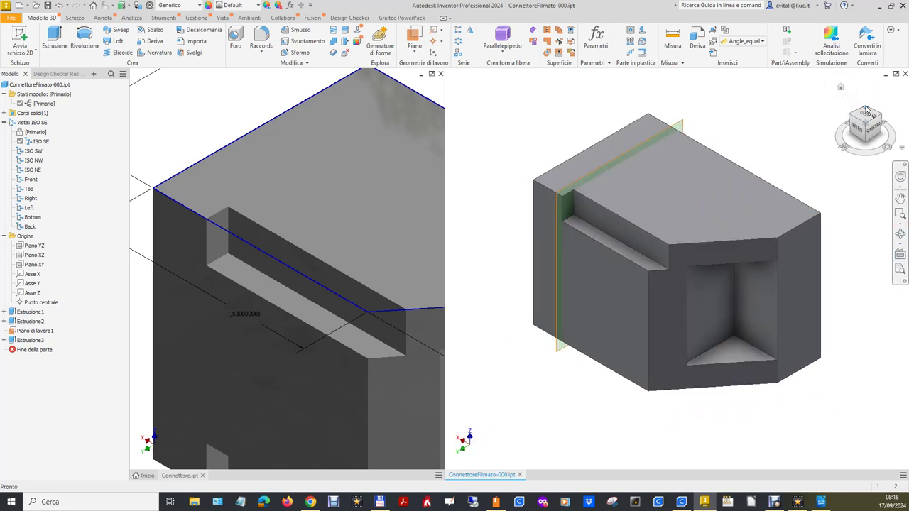
left_click(216, 105)
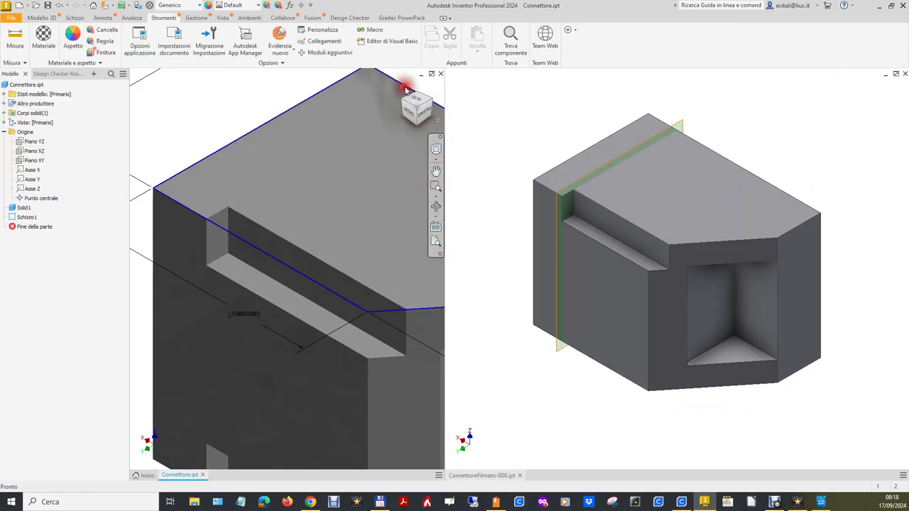
left_click(404, 86)
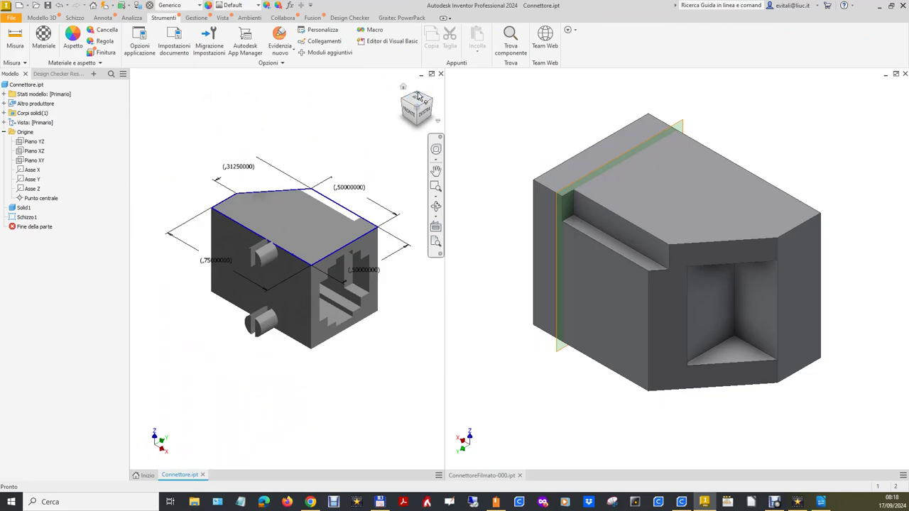
left_click(420, 96)
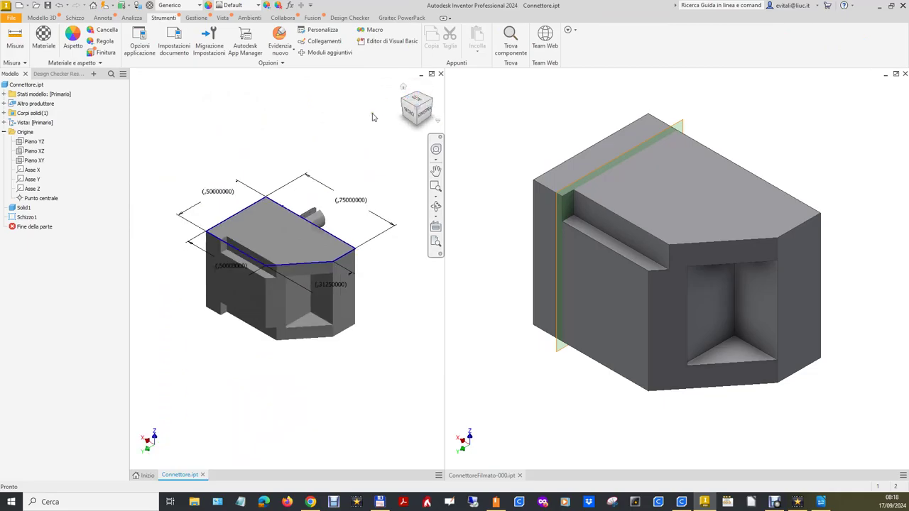
right_click(32, 219)
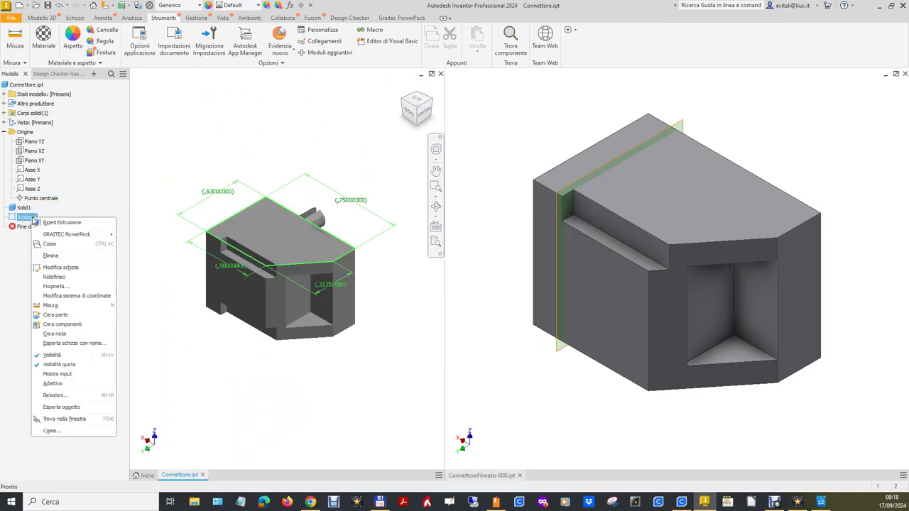
left_click(82, 357)
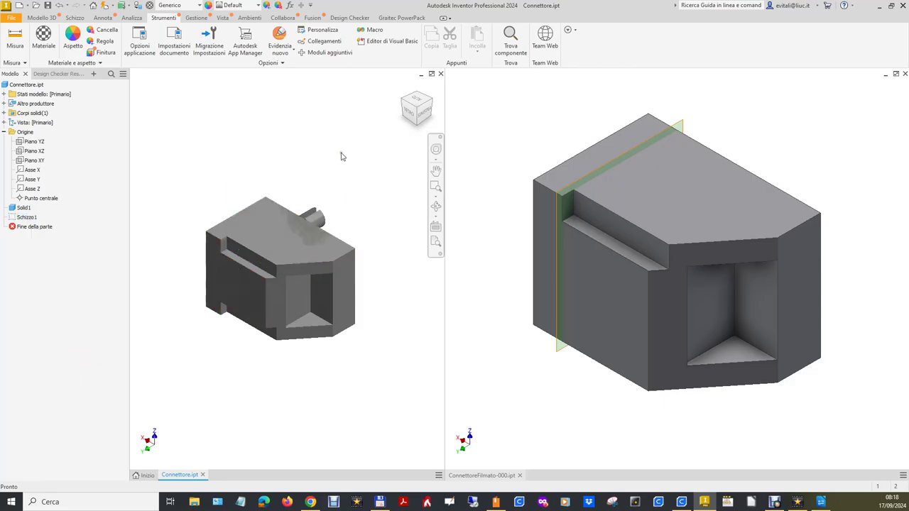
left_click(403, 86)
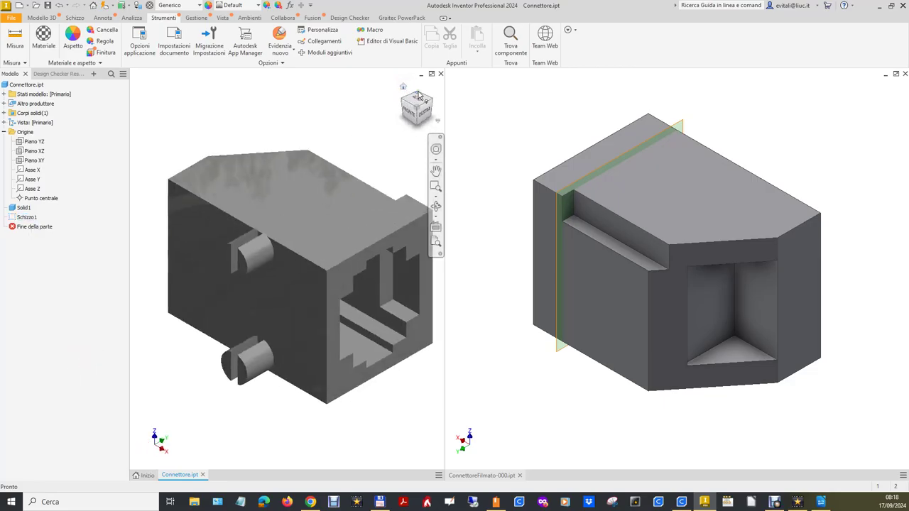
left_click(419, 97)
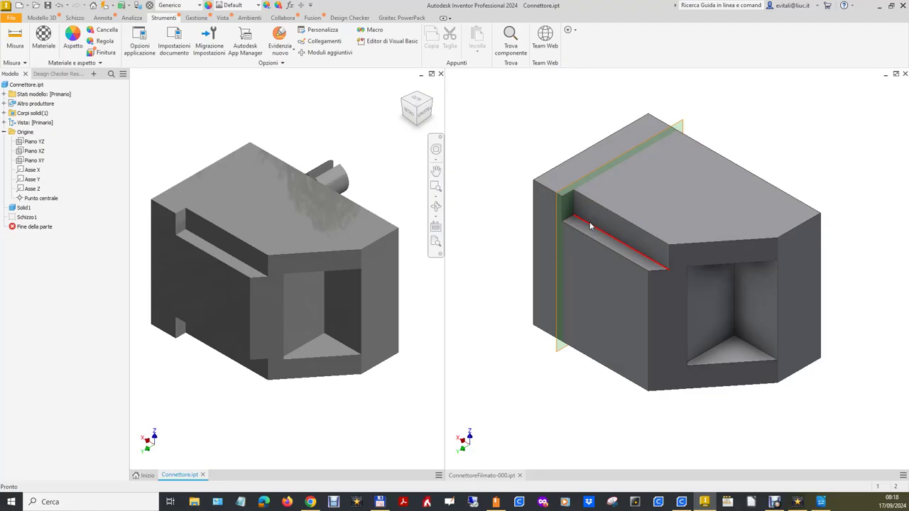
Untick Visibilità for Piano di lavoro1 on ConnettoreFilmato-000 and turn it to show the slot.
left_click(524, 377)
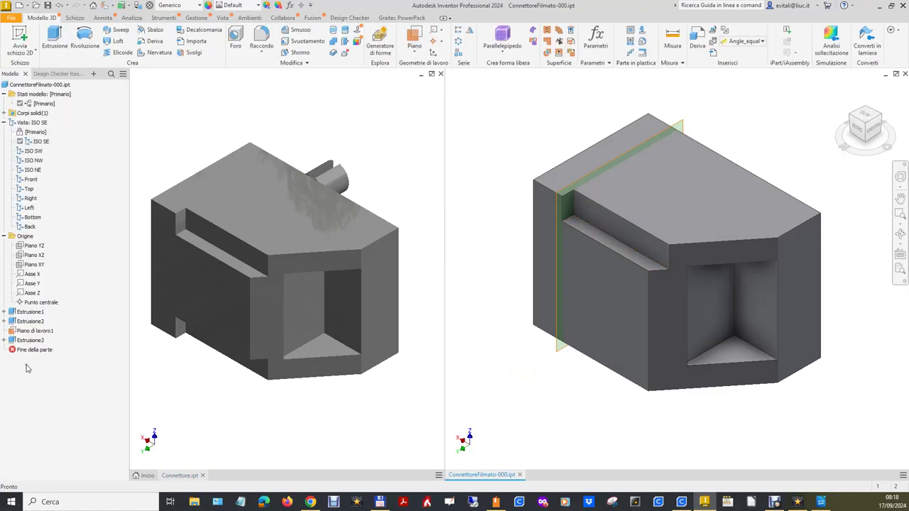
right_click(25, 331)
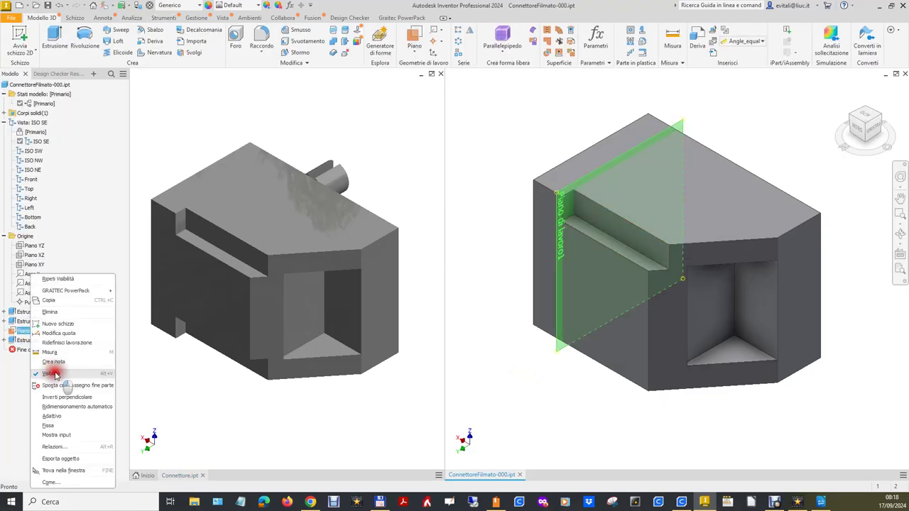
left_click(51, 374)
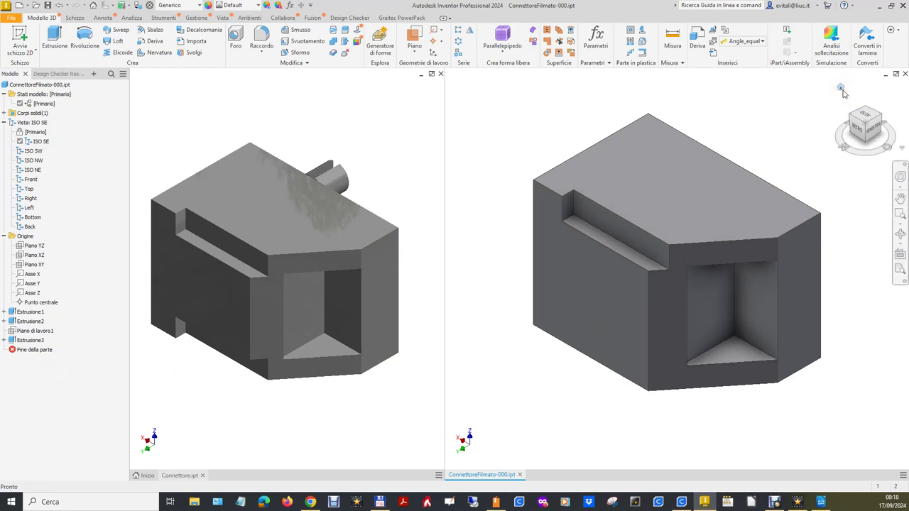
left_click(841, 88)
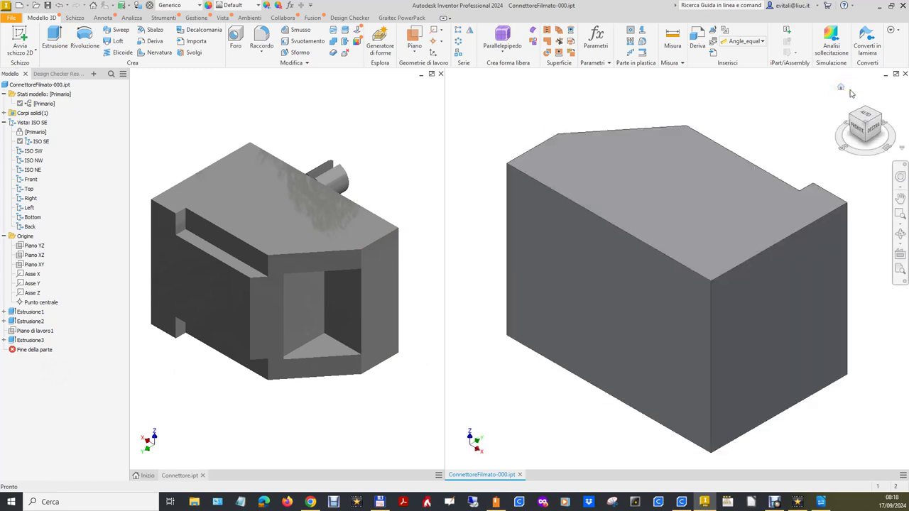
left_click(872, 112)
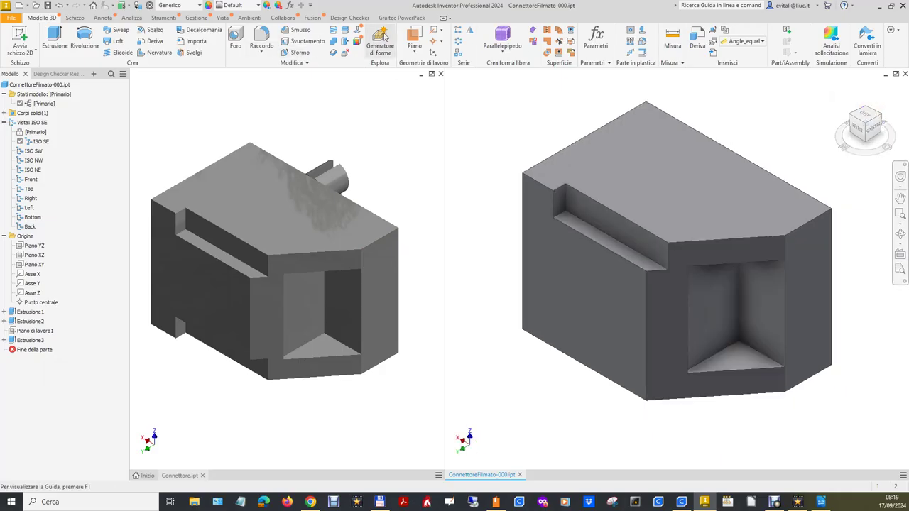
Mirror the Estrusione3 slot across Piano XY as Speculare1 on the second model.
left_click(469, 32)
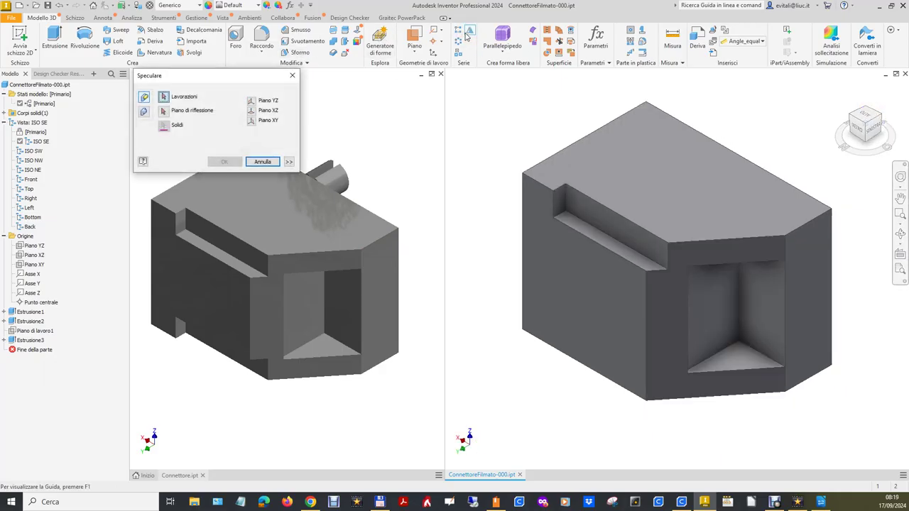
left_click(32, 340)
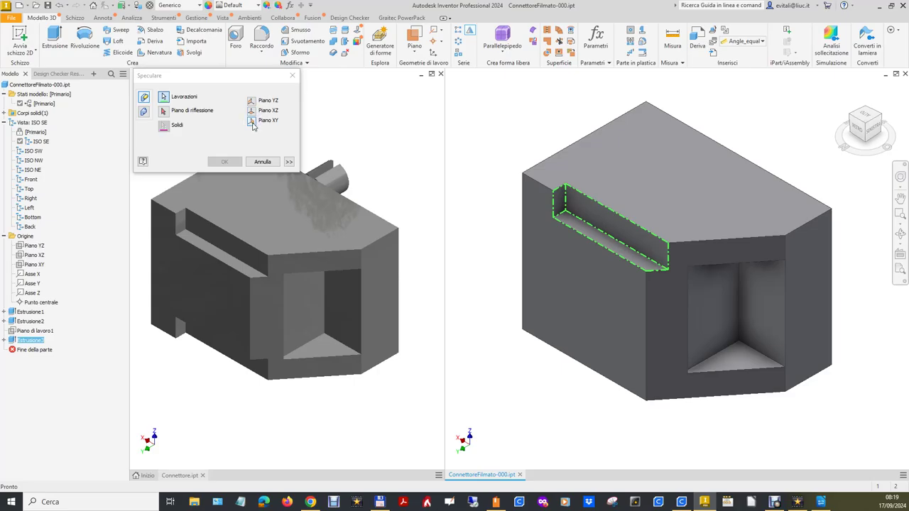
left_click(253, 126)
left_click(224, 162)
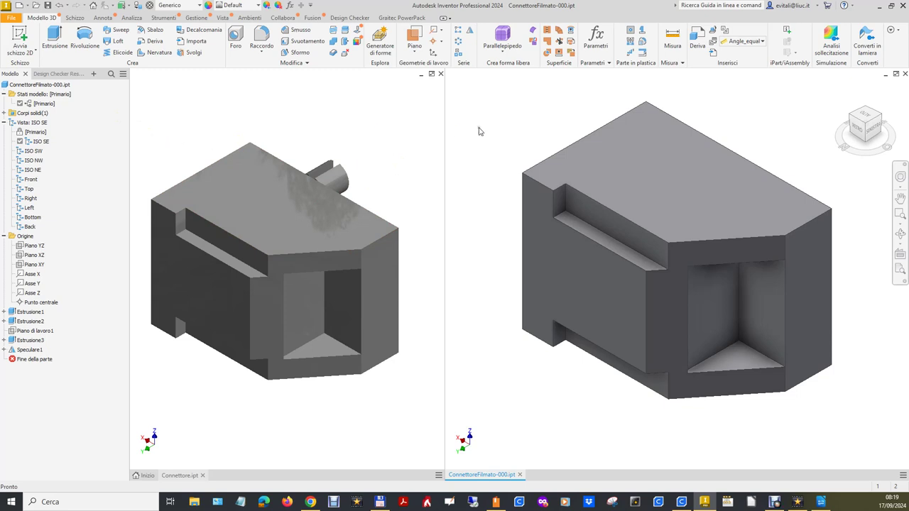
left_click(364, 146)
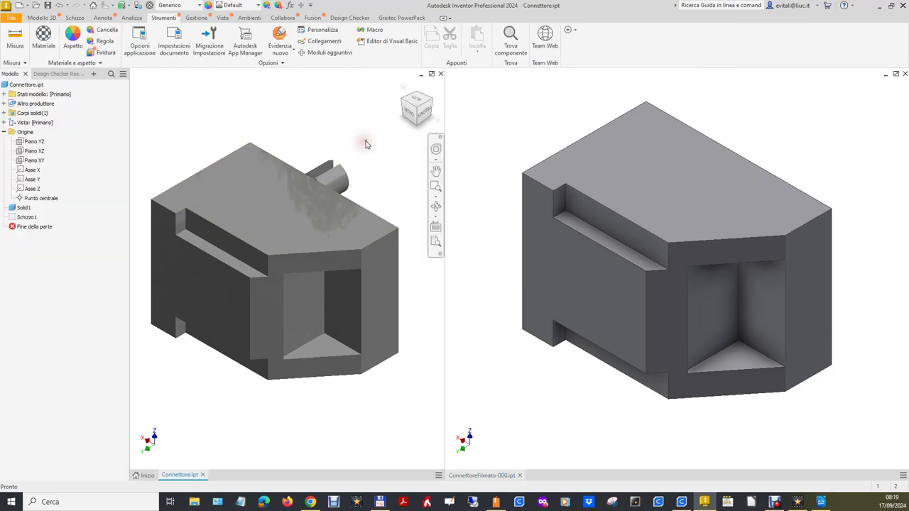
Orbit the first connector and snap it to isometric views to inspect its pegs.
left_click(436, 206)
left_click_drag(270, 258, 327, 156)
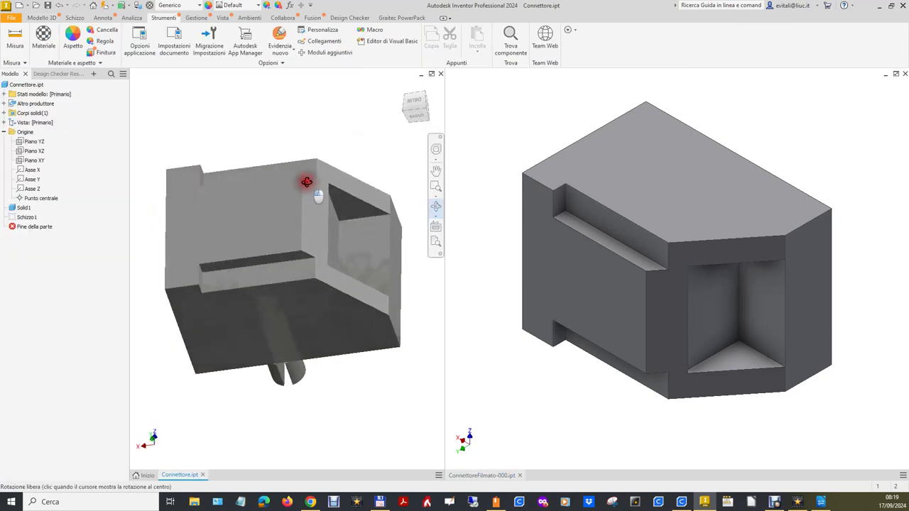
mouse_move(327, 156)
left_mouse_down()
mouse_move(259, 92)
mouse_move(138, 83)
mouse_move(251, 116)
mouse_move(273, 147)
mouse_move(284, 142)
mouse_move(282, 162)
mouse_move(300, 145)
left_mouse_up()
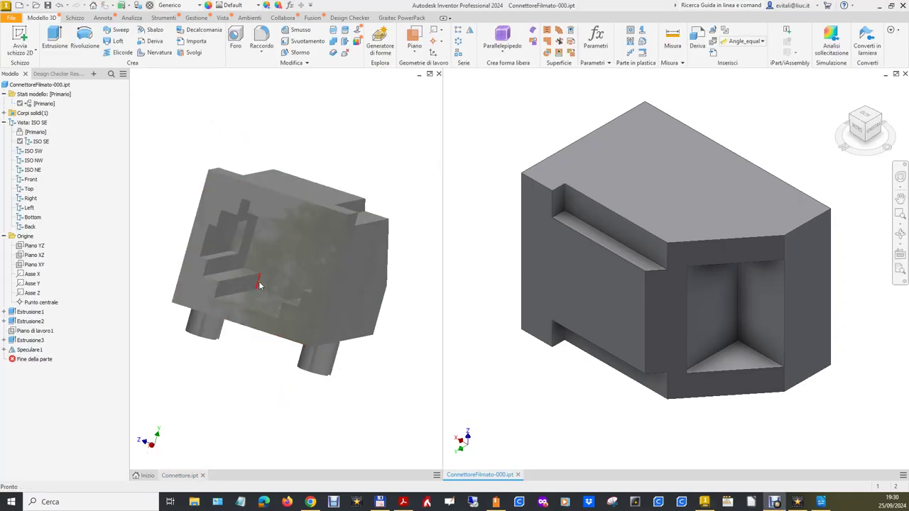
left_click(346, 169)
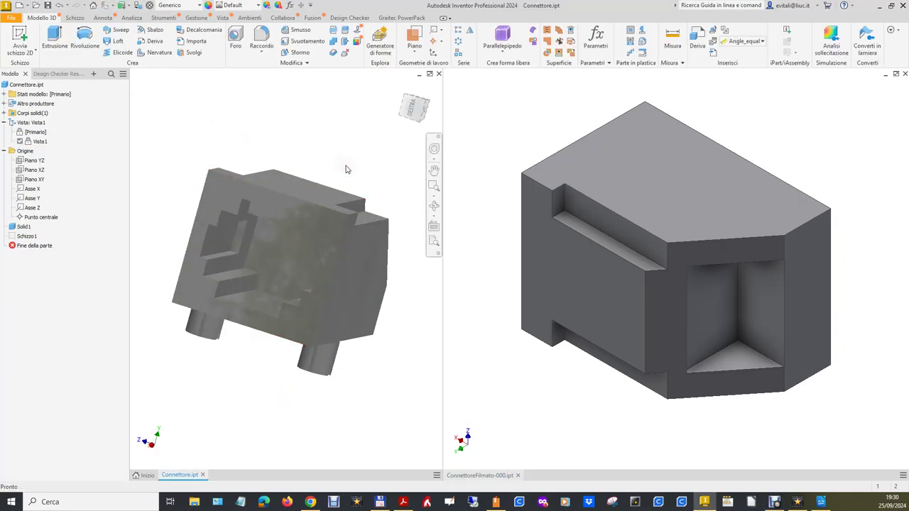
left_click(402, 91)
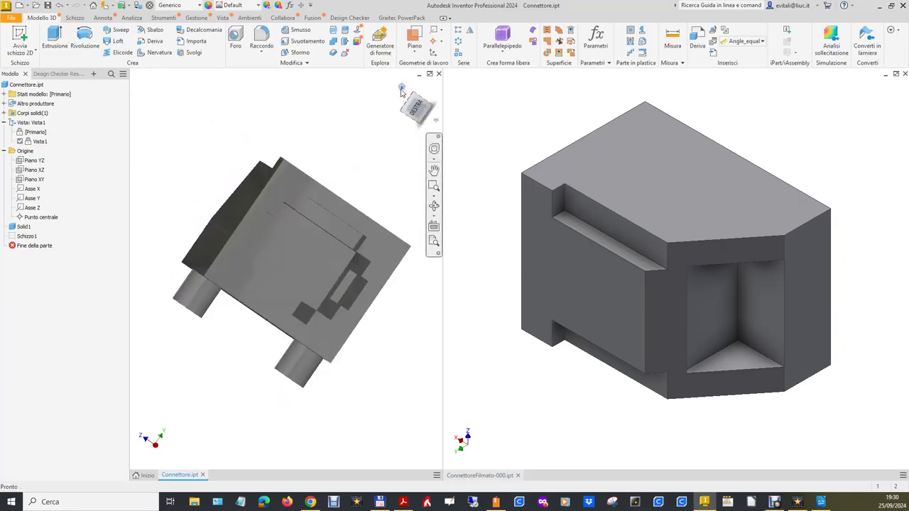
mouse_move(415, 108)
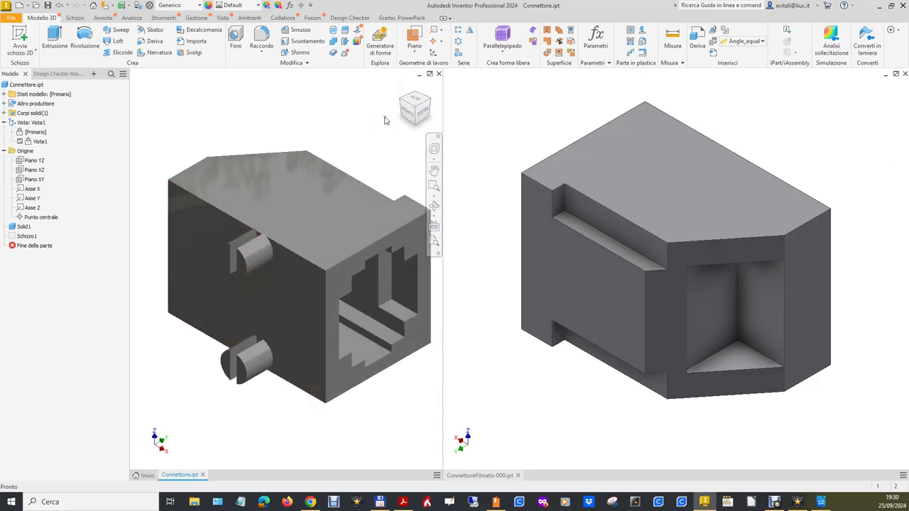
mouse_move(408, 139)
middle_mouse_down("shift")
mouse_move(156, 407)
mouse_move(165, 416)
middle_mouse_up("shift")
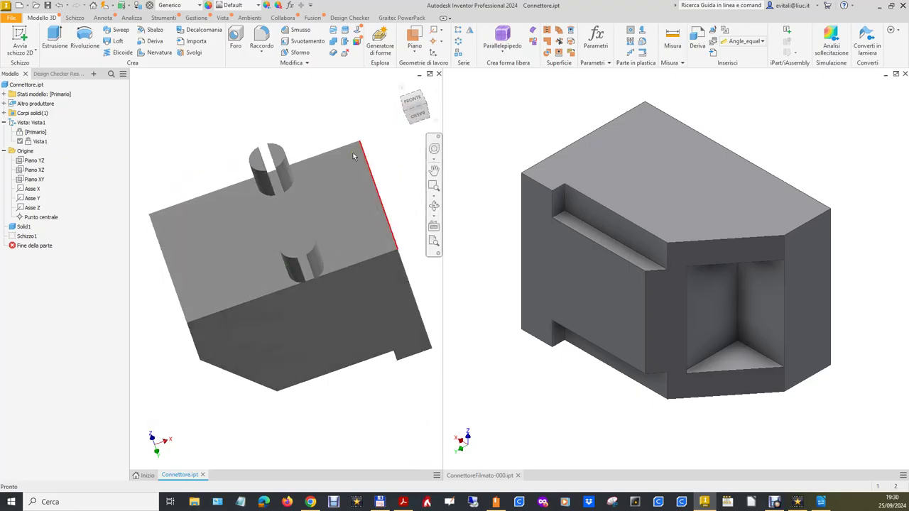
left_click(407, 112)
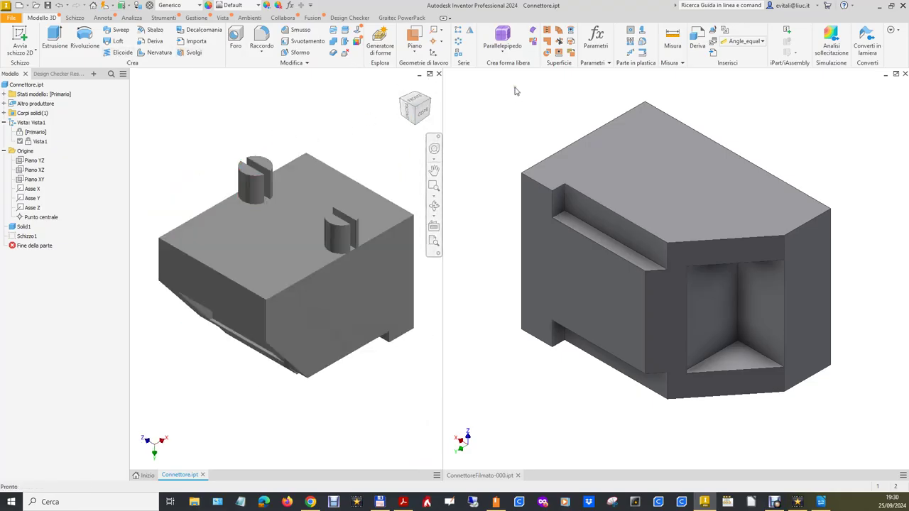
Measure the peg edge radius as 0.0625 in, then view the second model from below.
left_click(248, 203)
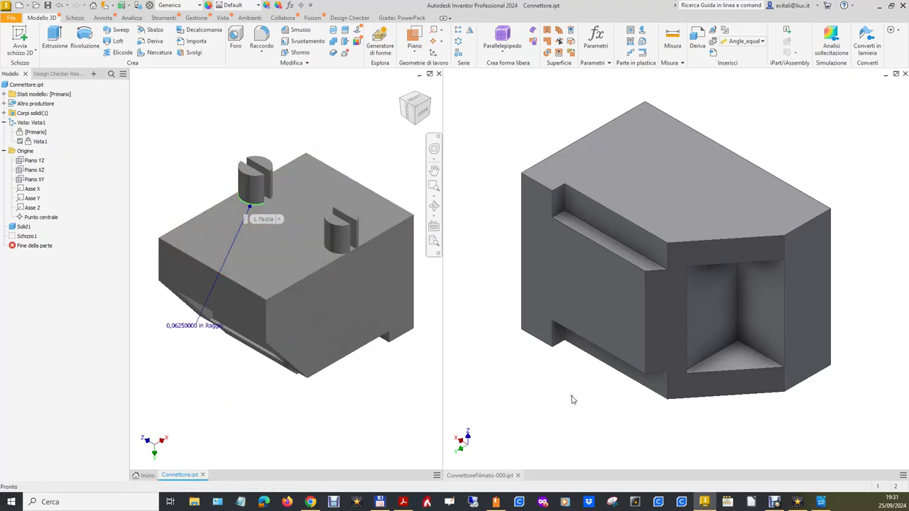
left_click(835, 96)
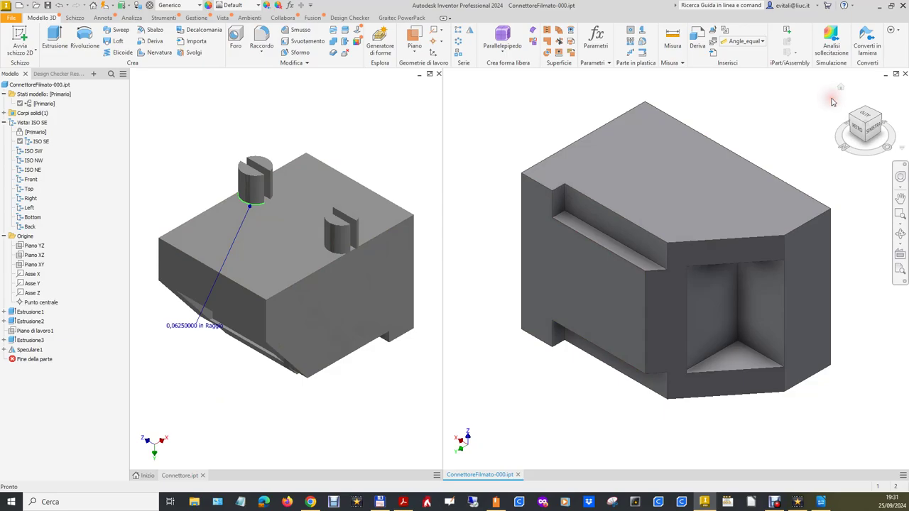
left_click(883, 117)
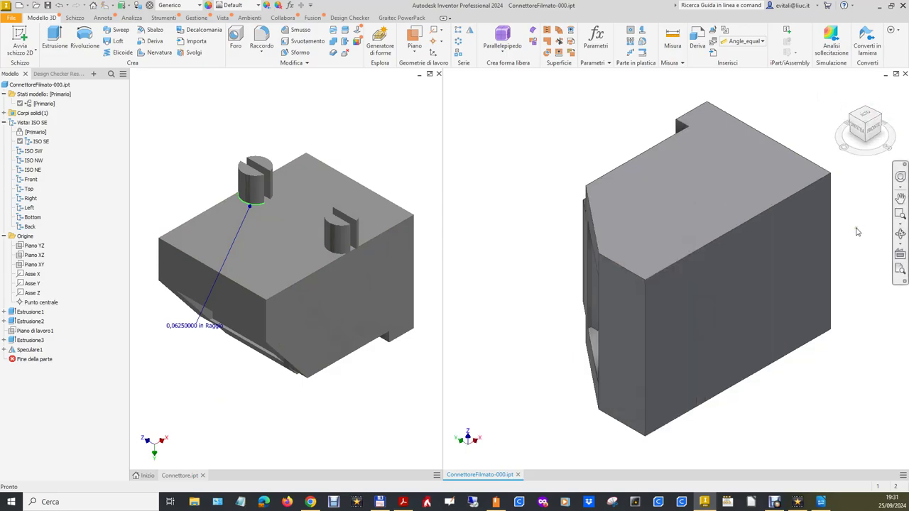
mouse_move(741, 390)
middle_mouse_down("shift")
mouse_move(704, 345)
mouse_move(753, 270)
middle_mouse_up("shift")
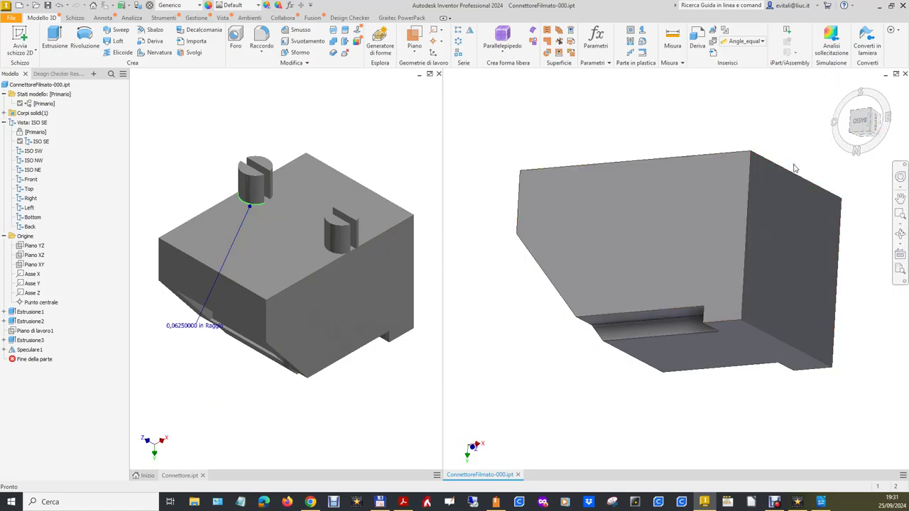
Orbit the second connector to an isometric view with its flat top face up.
left_click(854, 137)
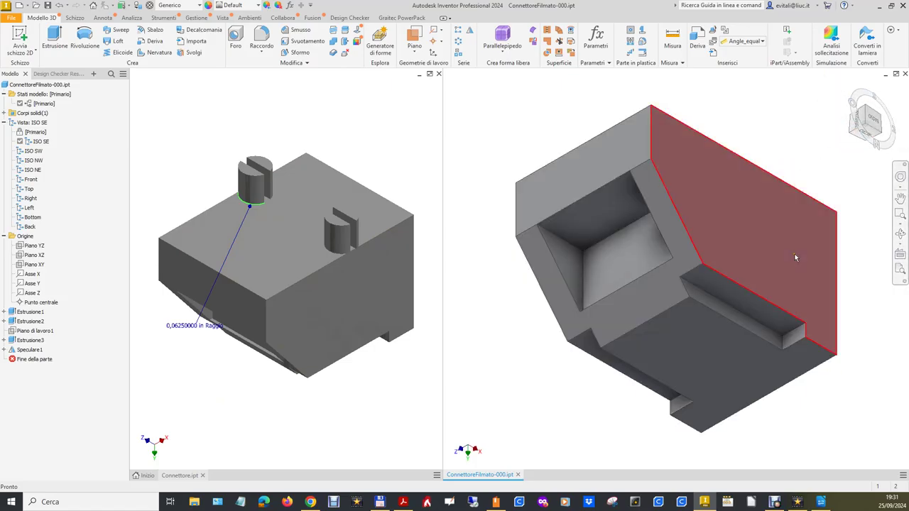
middle_click_drag(771, 149, 724, 192, "shift")
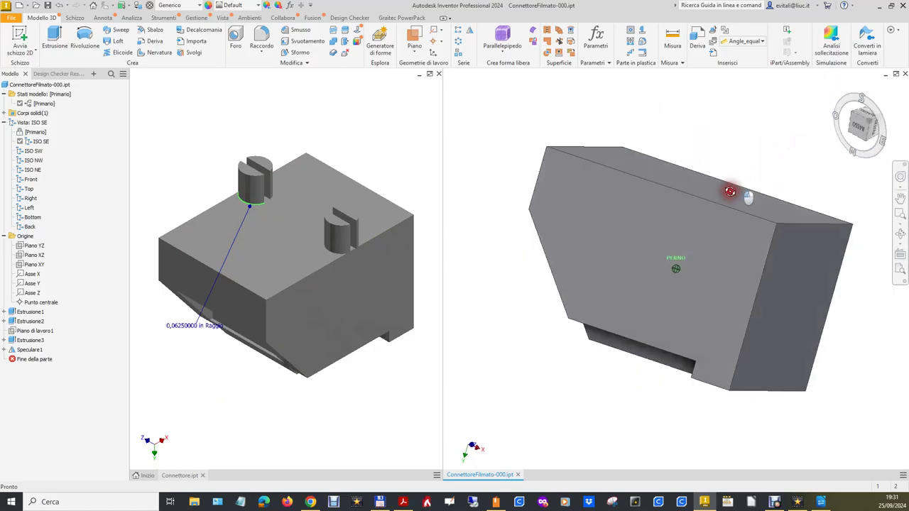
left_click(852, 116)
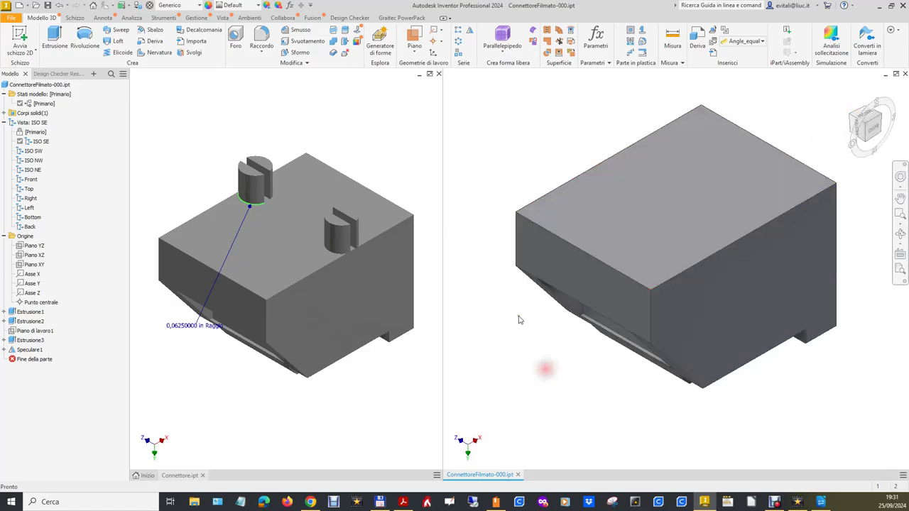
left_click(20, 36)
Start a sketch on the top face and draw two circles.
left_click(627, 200)
left_click(79, 34)
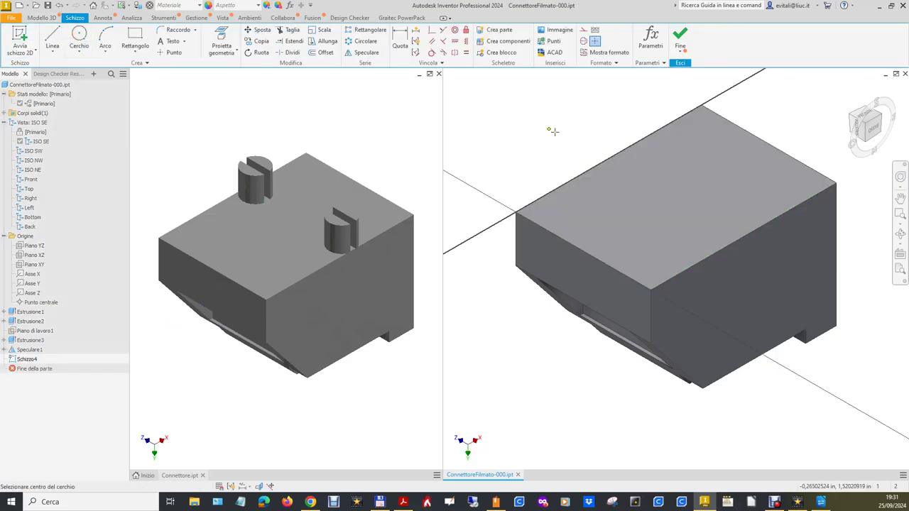
left_click(646, 162)
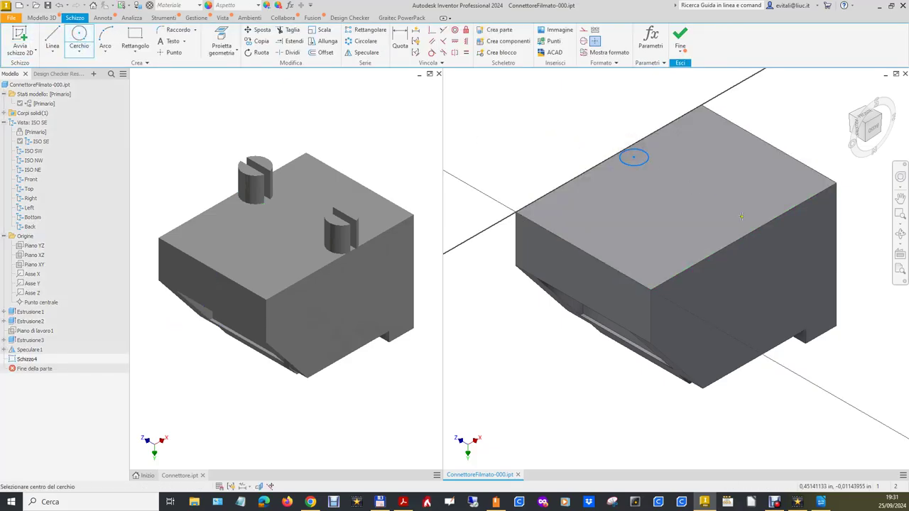
left_click(744, 214)
key("Escape")
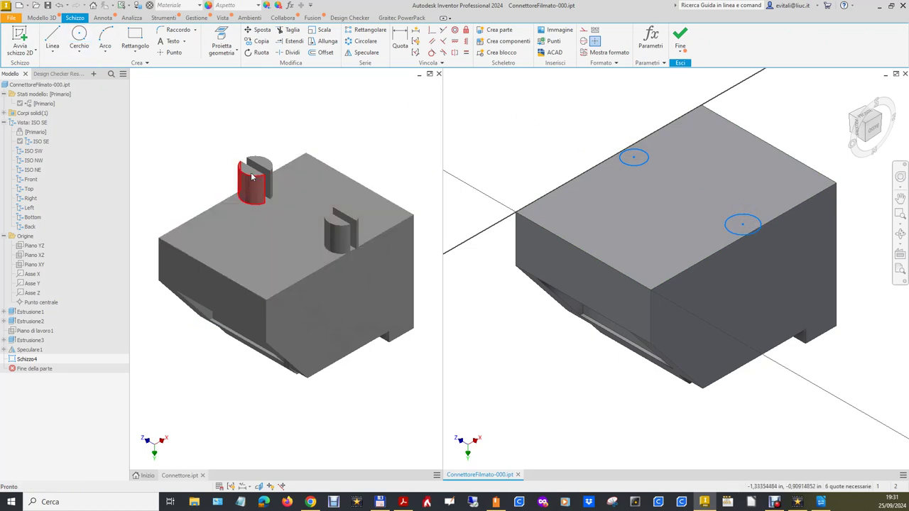
Dimension the first circle's diameter to 0.125 in.
key("d")
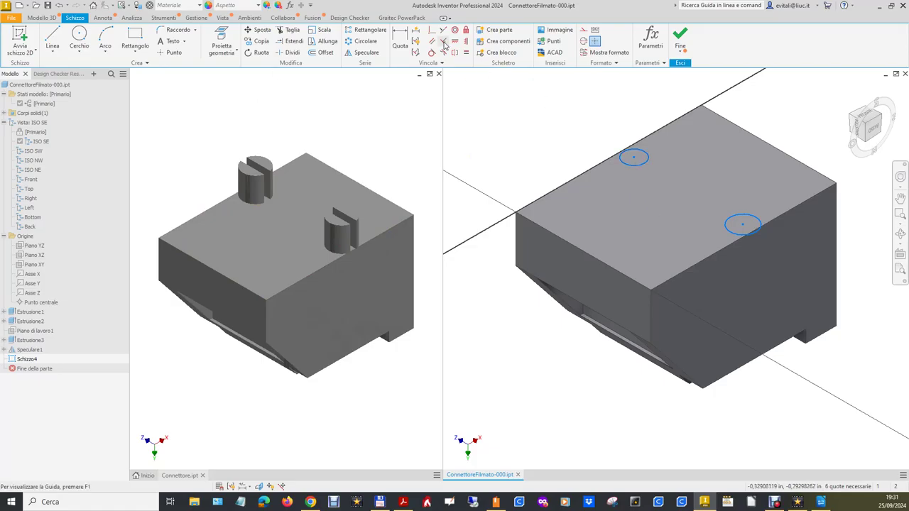
left_click(644, 161)
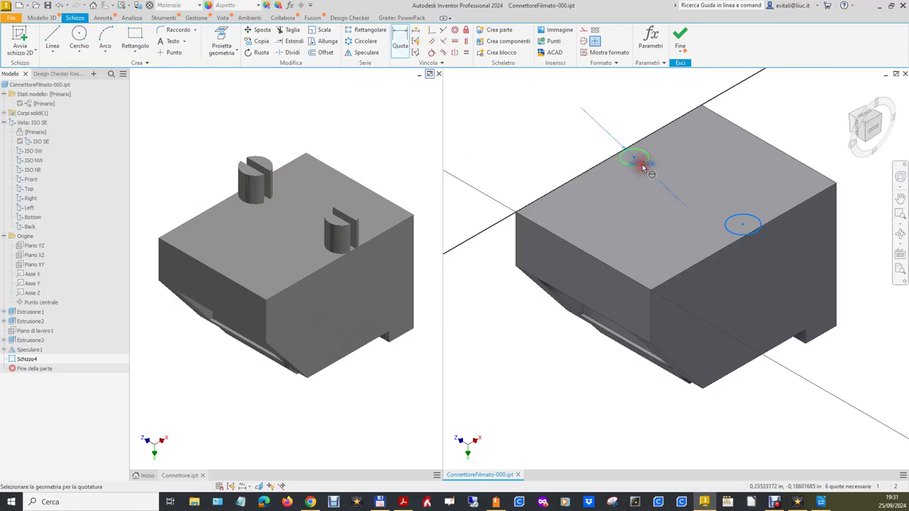
left_click(572, 135)
type("0,0625*2")
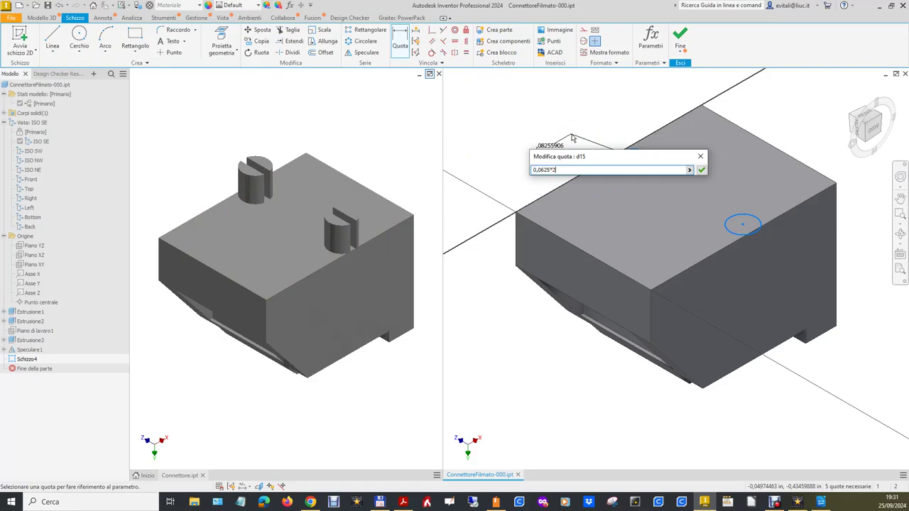
key("Return")
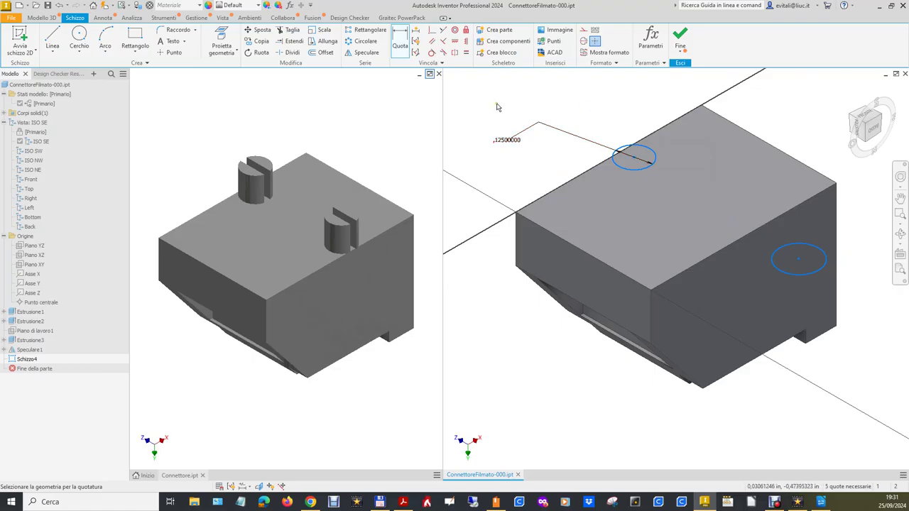
left_click(287, 111)
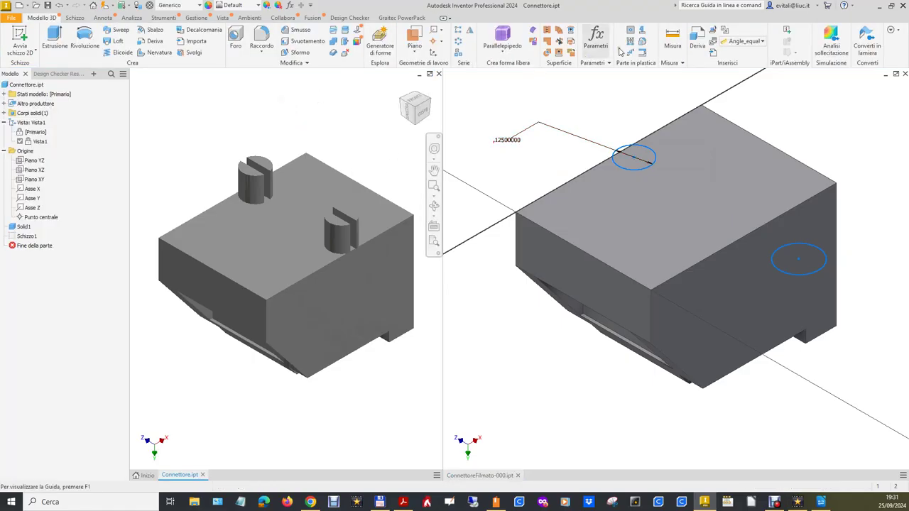
Measure the original peg's radius and check the ,125 circle dimension without changing it.
left_click(672, 39)
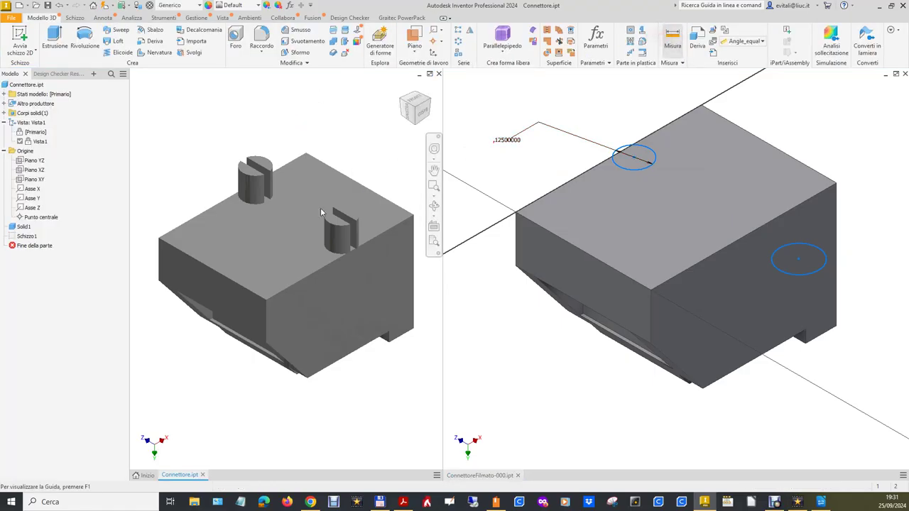
left_click(260, 208)
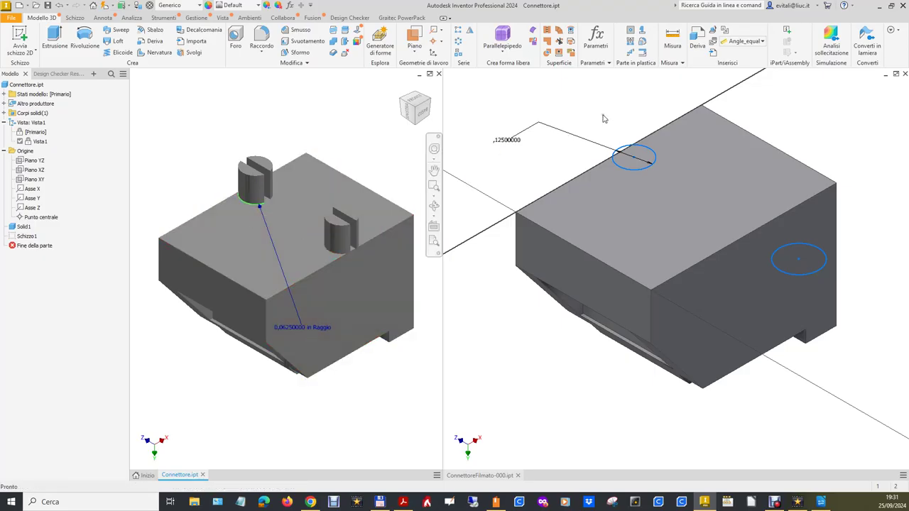
left_click(505, 140)
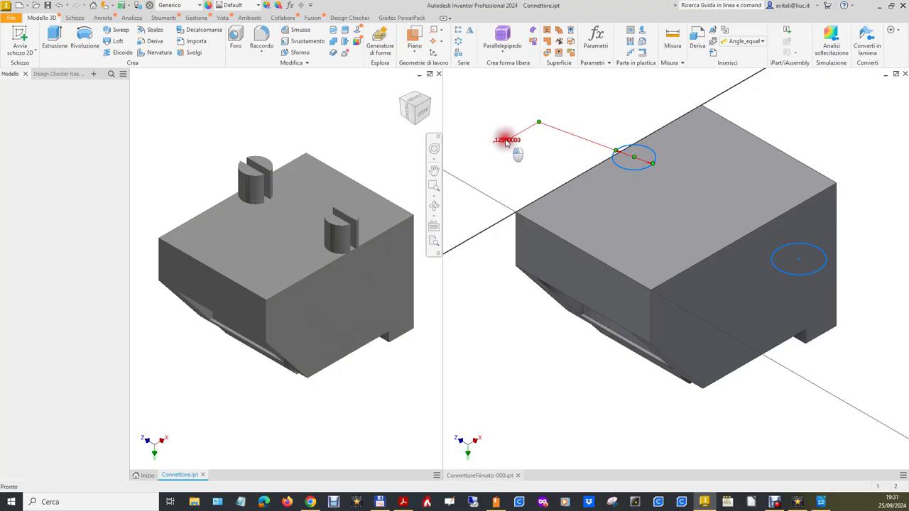
double_click(505, 139)
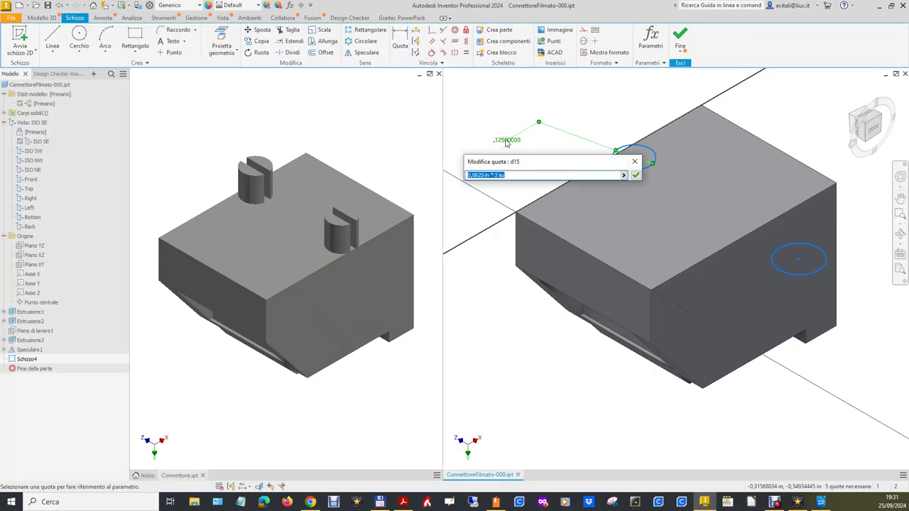
left_click(512, 98)
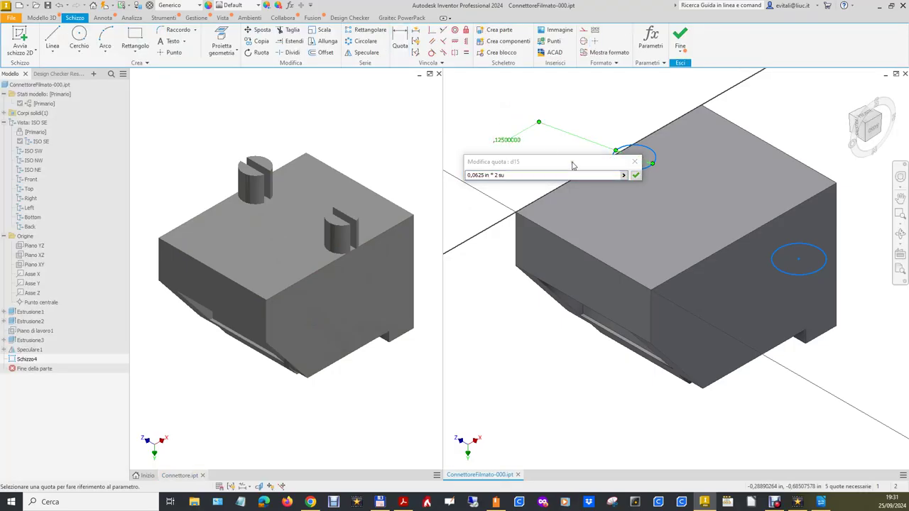
left_click(634, 161)
Constrain the side circle and top circle to be equal in size.
left_click(466, 53)
left_click(796, 275)
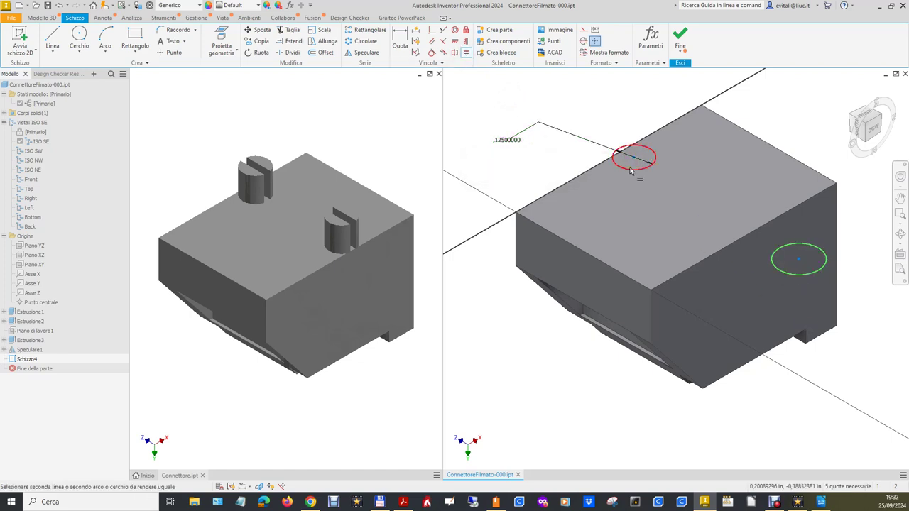
left_click(632, 168)
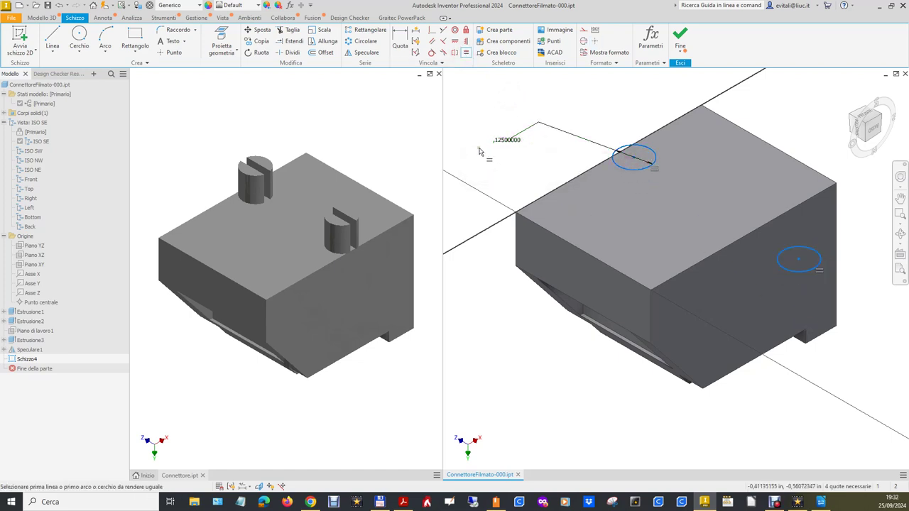
left_click(377, 134)
left_click(418, 105)
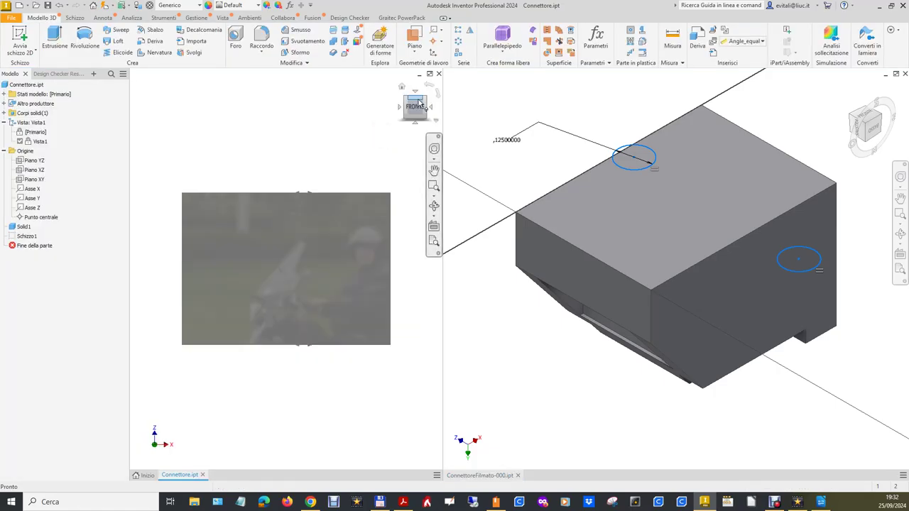
Inspect the original connector from below, behind and the front using the ViewCube.
left_click(414, 124)
left_click(415, 122)
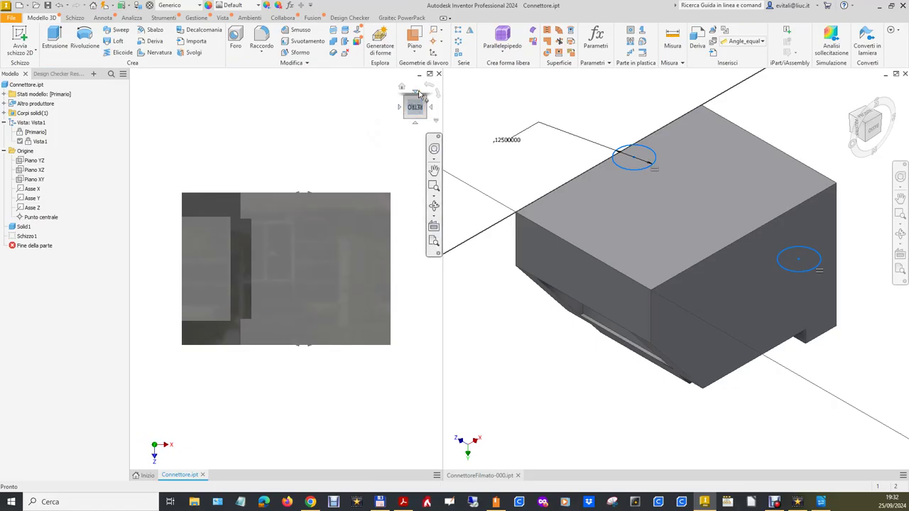
left_click(417, 94)
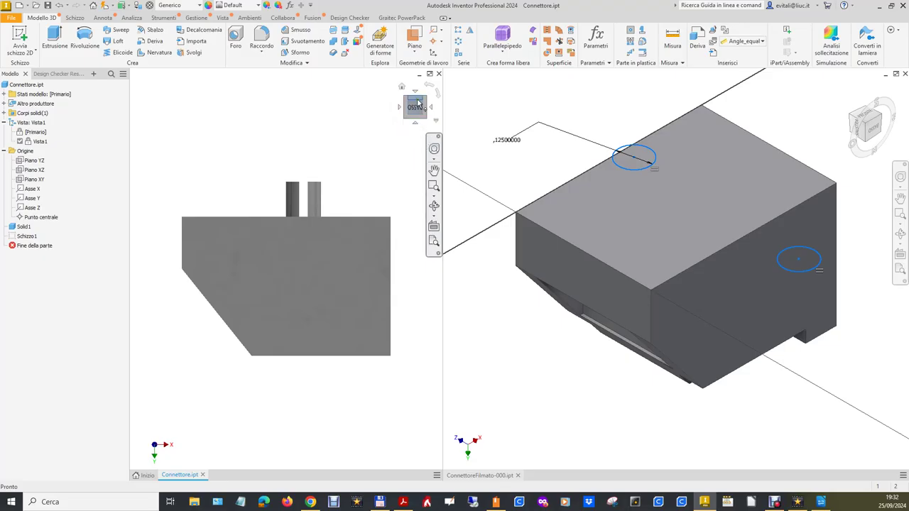
left_click(418, 104)
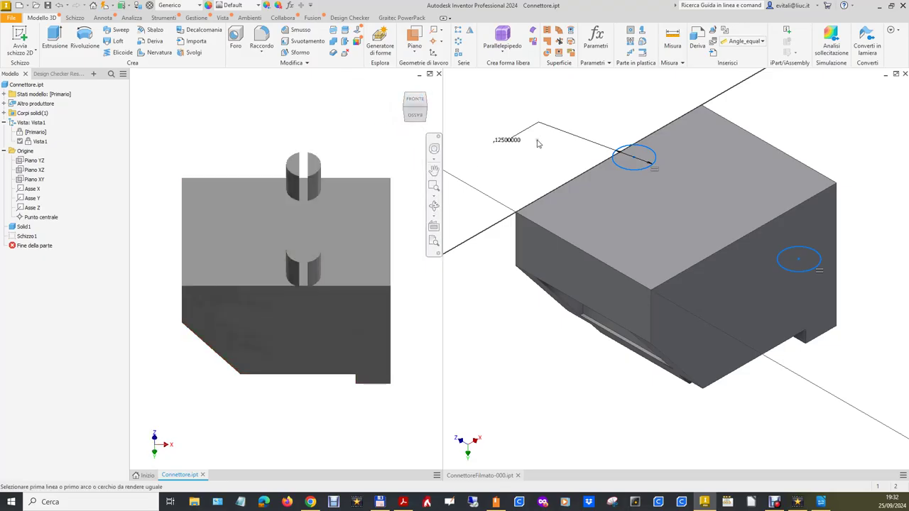
Align the two circle centres vertically in the copied connector's sketch.
left_click(624, 132)
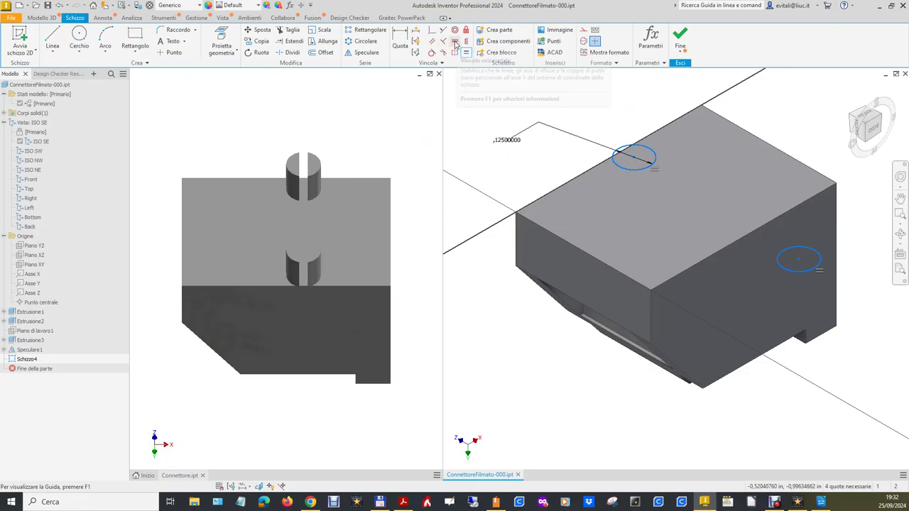
left_click(455, 42)
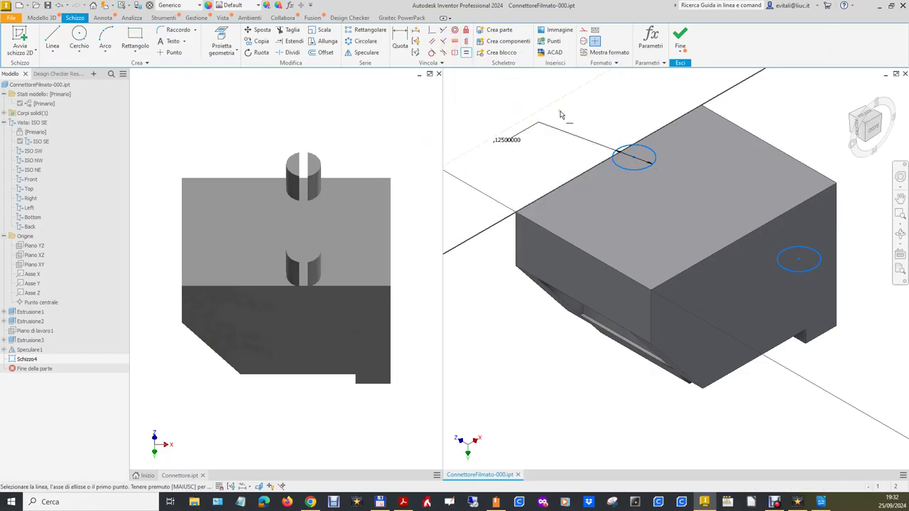
key("Escape")
left_click(466, 41)
left_click(636, 160)
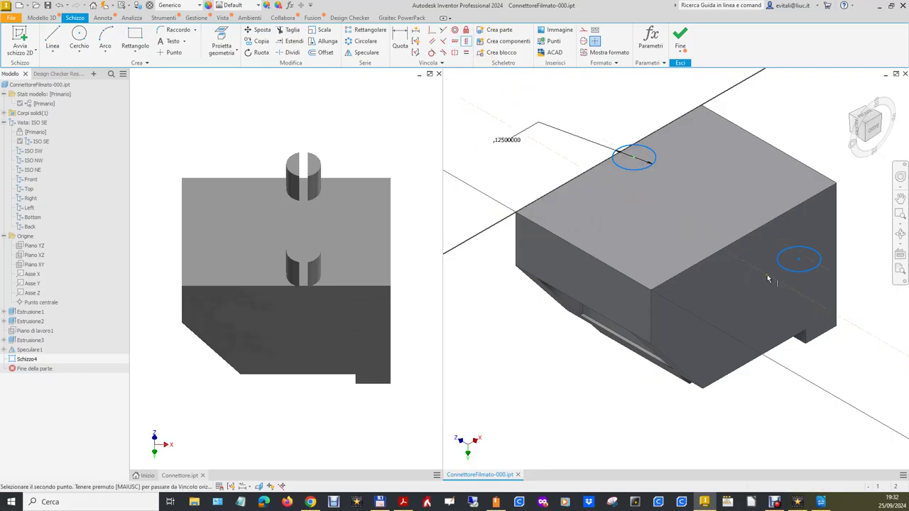
left_click(799, 260)
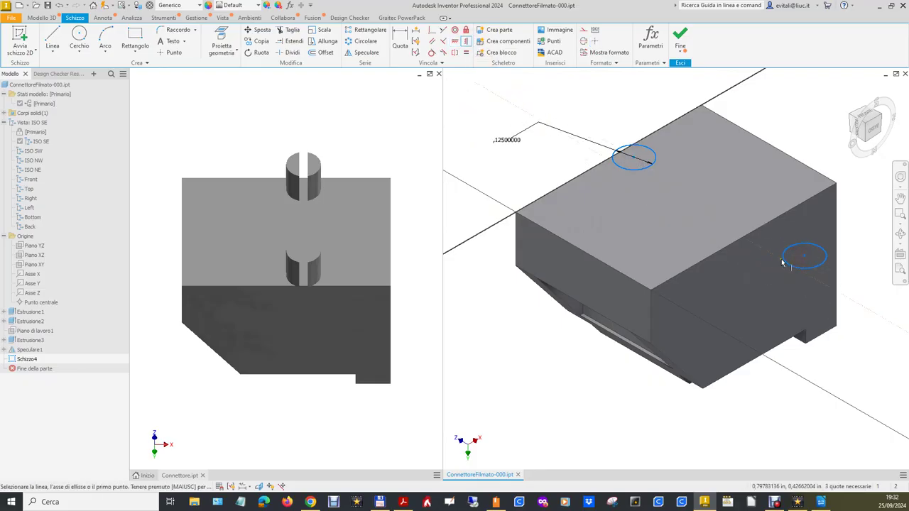
key("Escape")
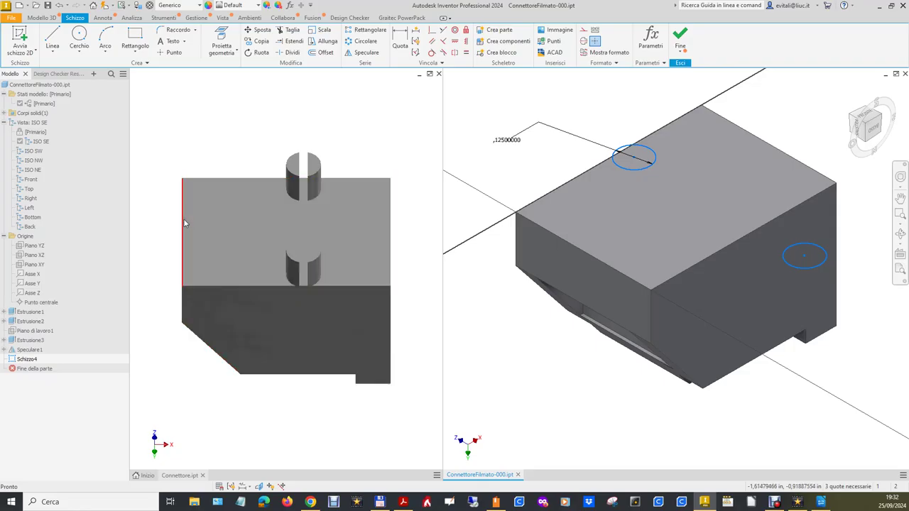
Measure the original peg centre's distance to the front top edge as 0.3125 in.
left_click(328, 128)
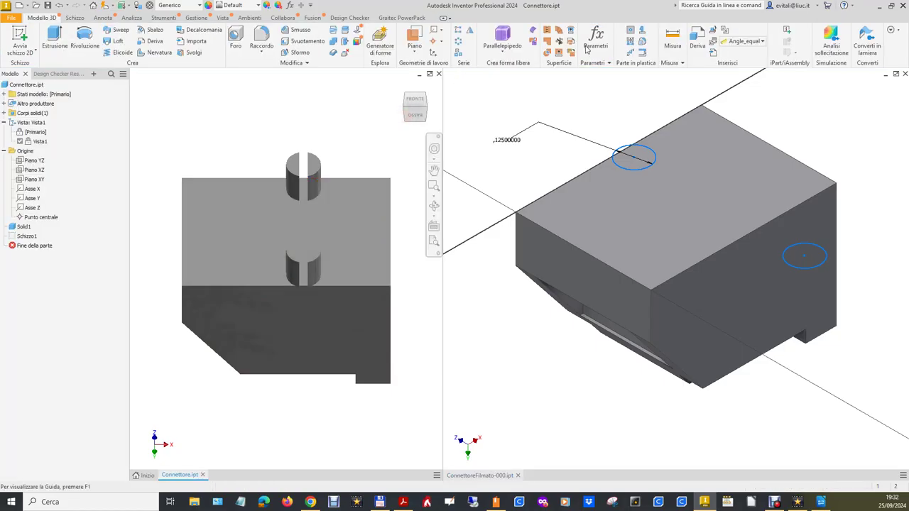
left_click(425, 112)
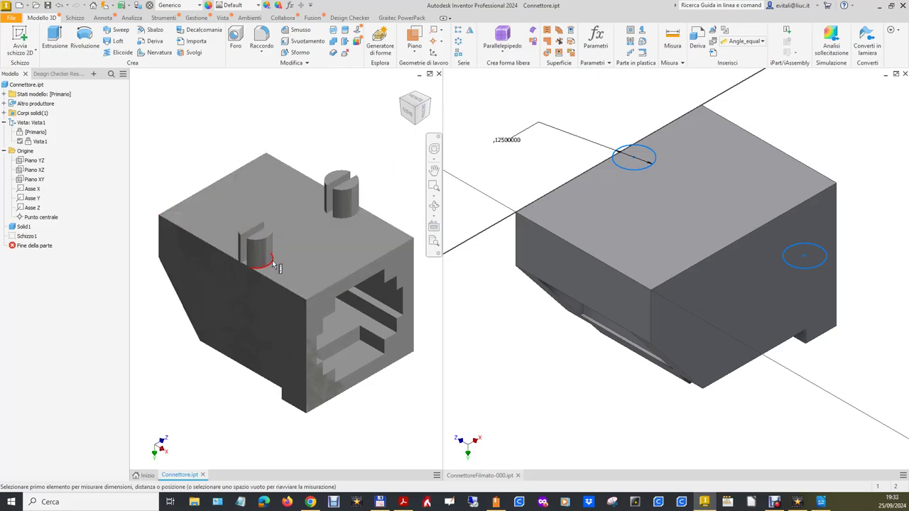
left_click(313, 293)
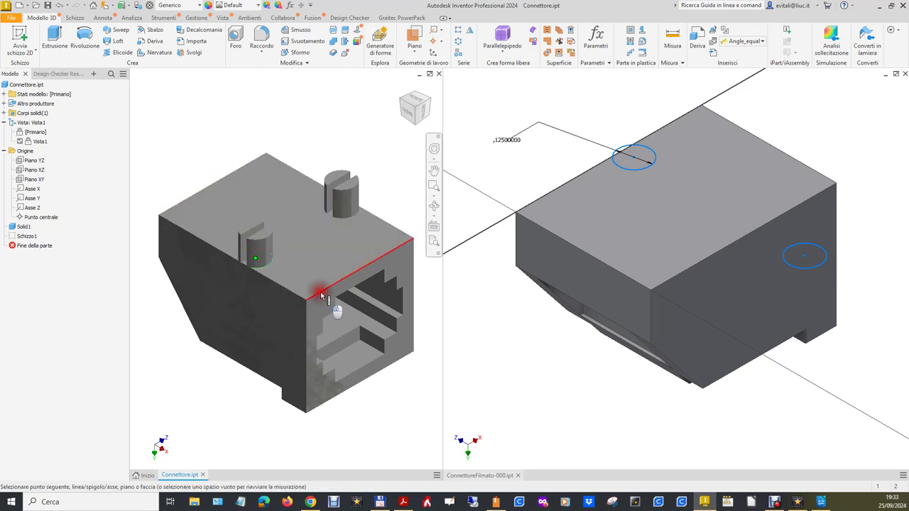
left_click(316, 294)
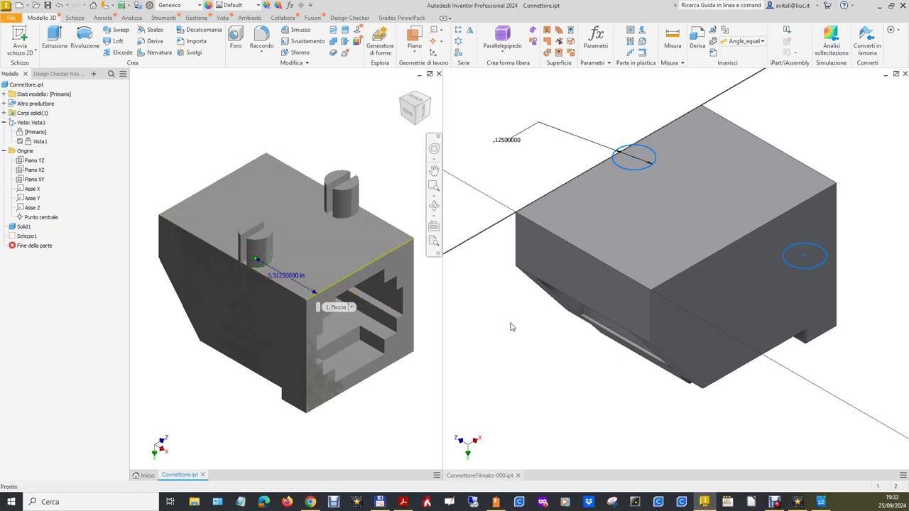
left_click(672, 97)
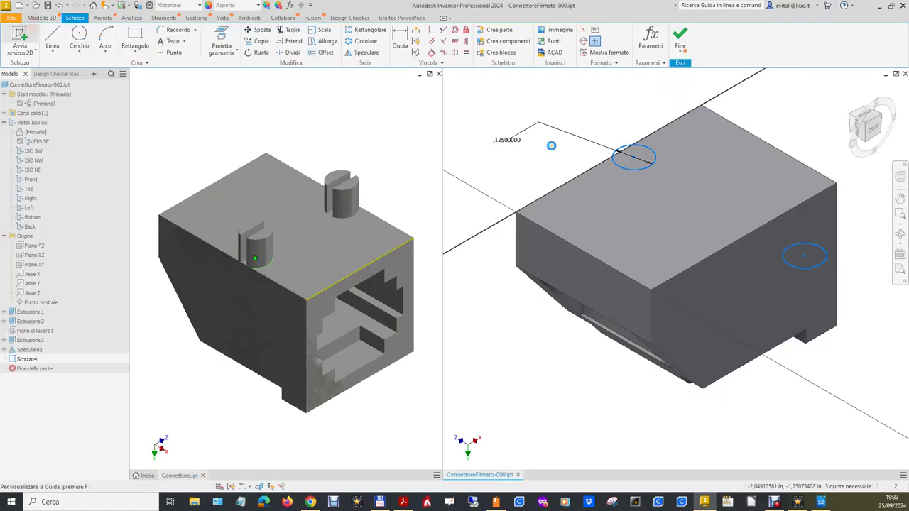
Finish the sketch and reopen Schizzo4 for editing.
right_click_drag(552, 145, 545, 86)
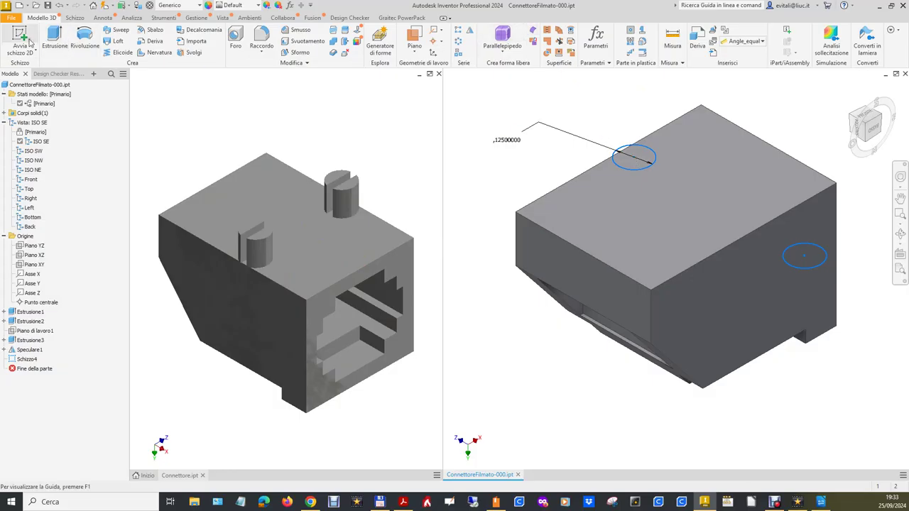
left_click(74, 18)
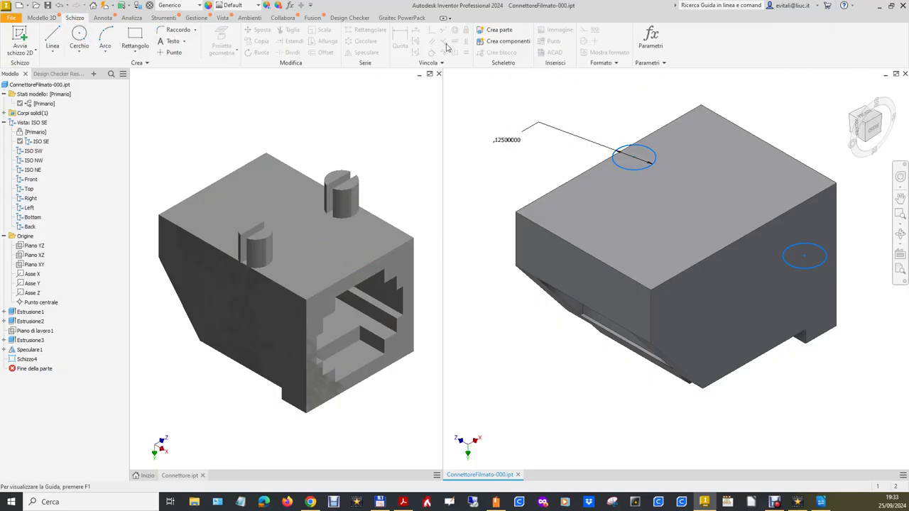
left_click(34, 360)
double_click(34, 360)
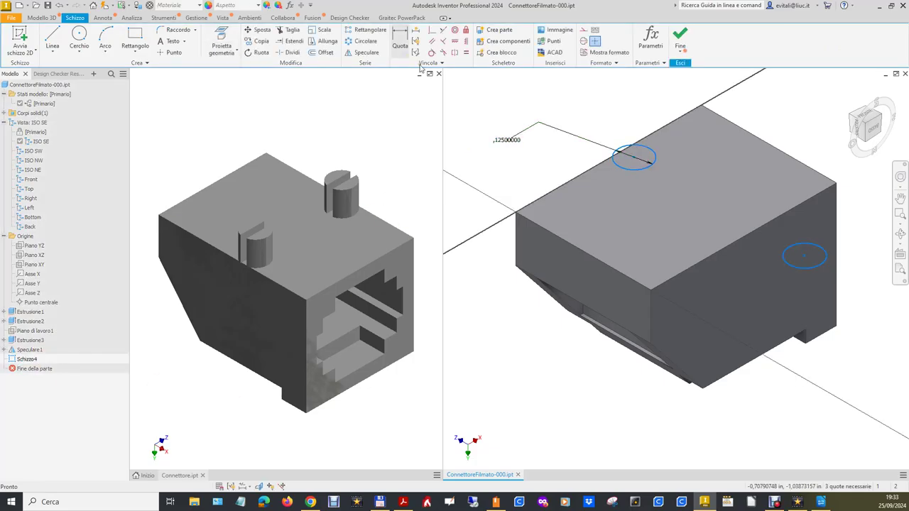
Locate the top circle 0.3125 in from the back edge and move the other circle onto the top face.
left_click(401, 44)
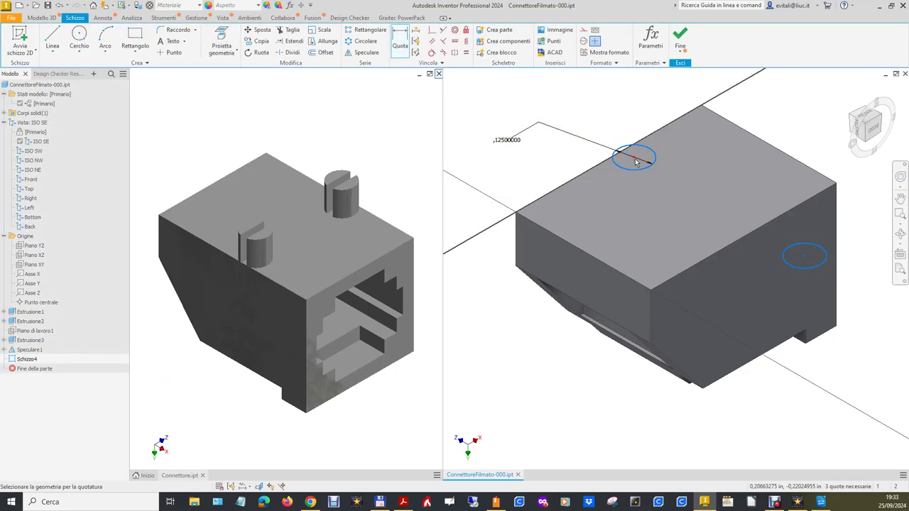
left_click(740, 130)
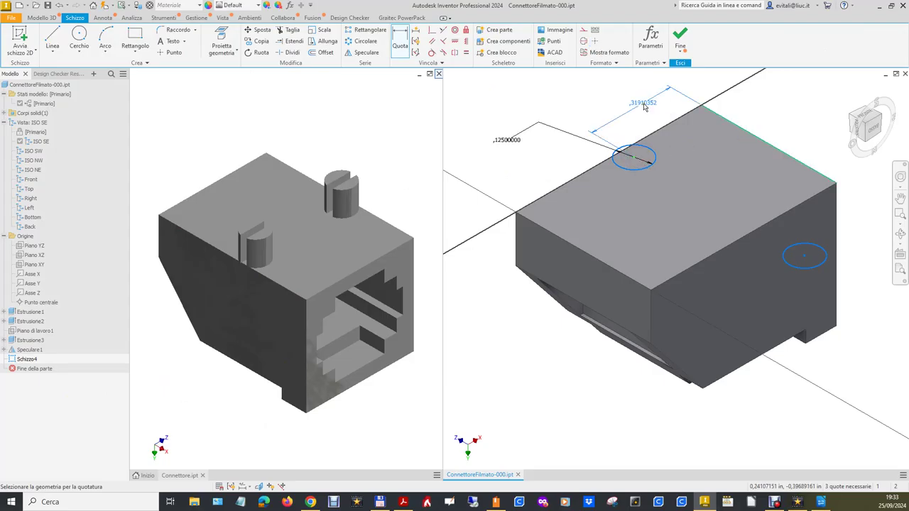
left_click(645, 107)
type("0,3125")
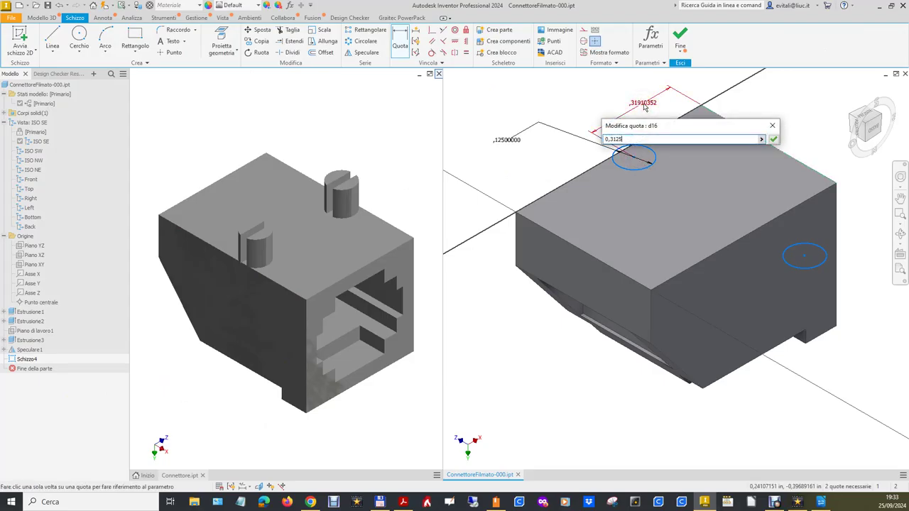
key("Return")
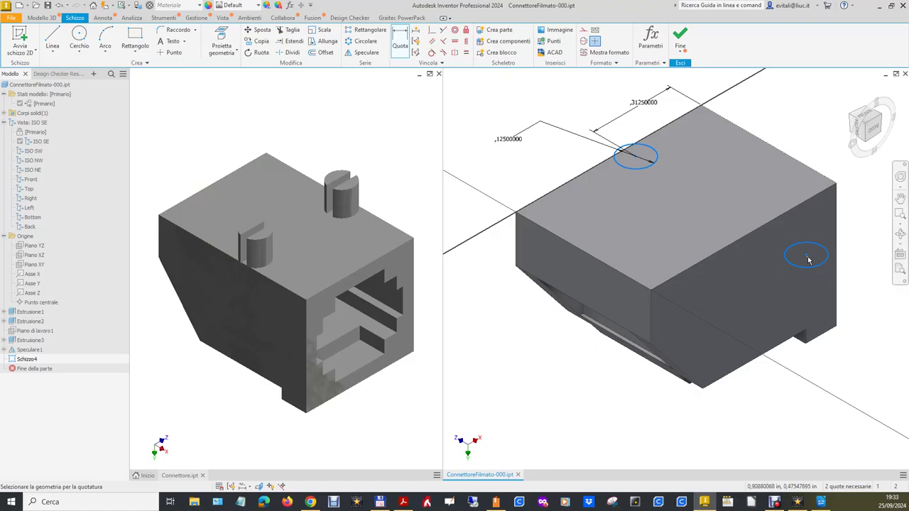
left_click_drag(807, 258, 741, 217)
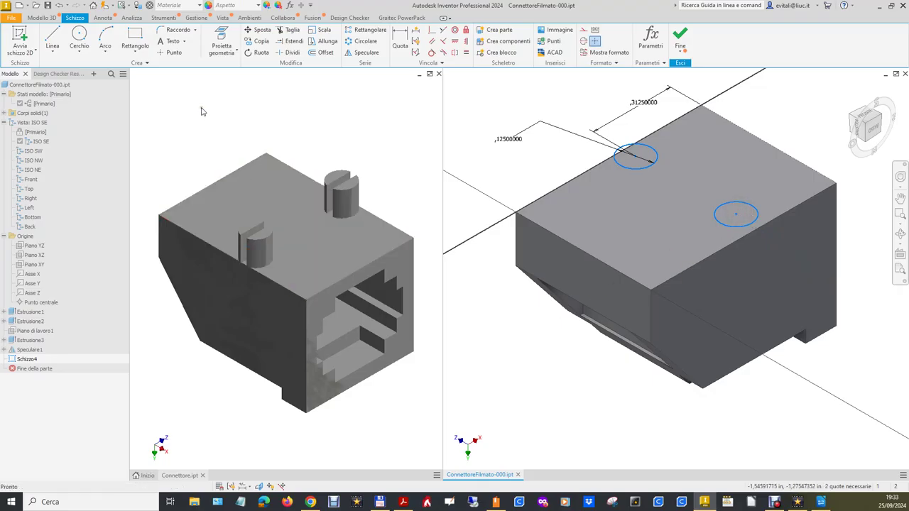
left_click(241, 110)
left_click(672, 39)
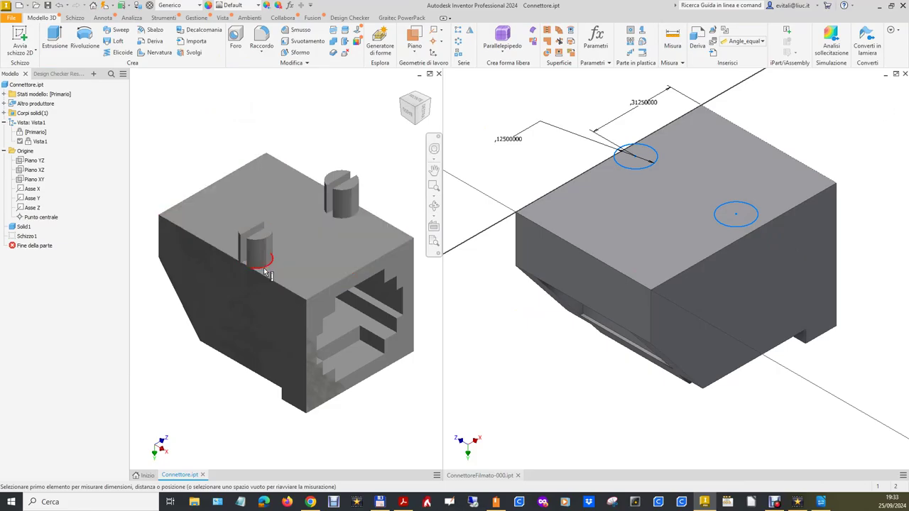
Measure peg centre to top edge as 0,05443750 in and copy the minimum distance value.
left_click(314, 284)
left_click(295, 301)
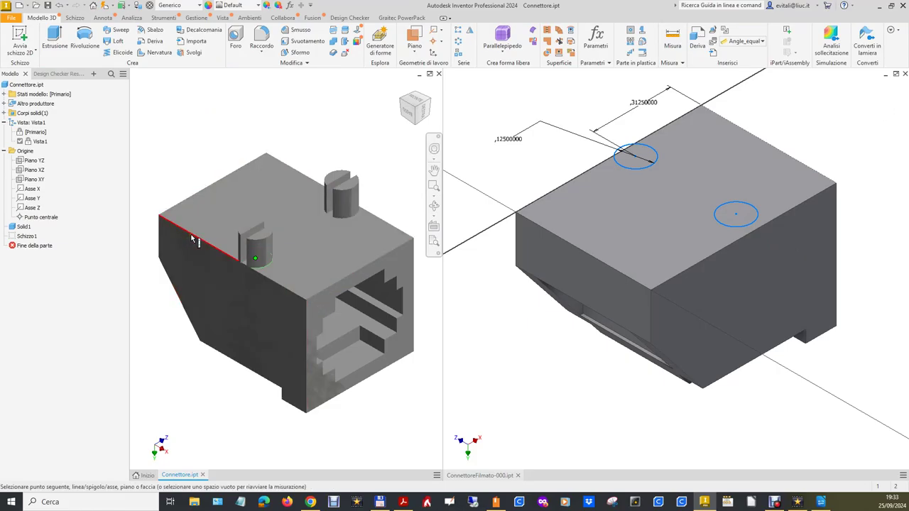
left_click(191, 237)
left_click_drag(430, 9, 423, 90)
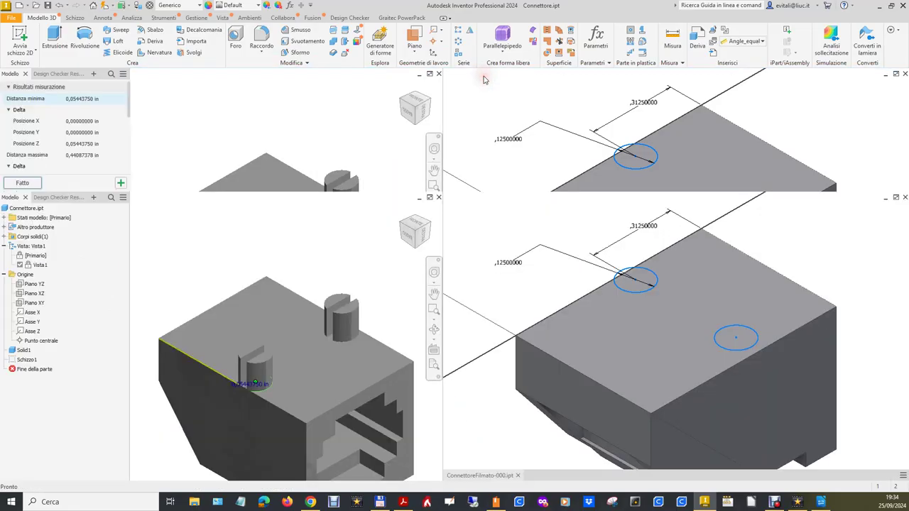
left_click_drag(423, 90, 483, 92)
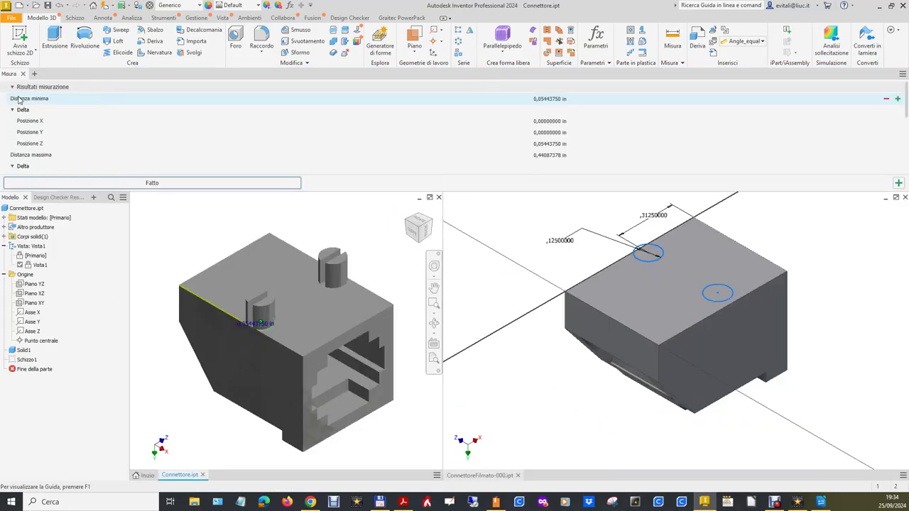
left_click_drag(59, 83, 333, 151)
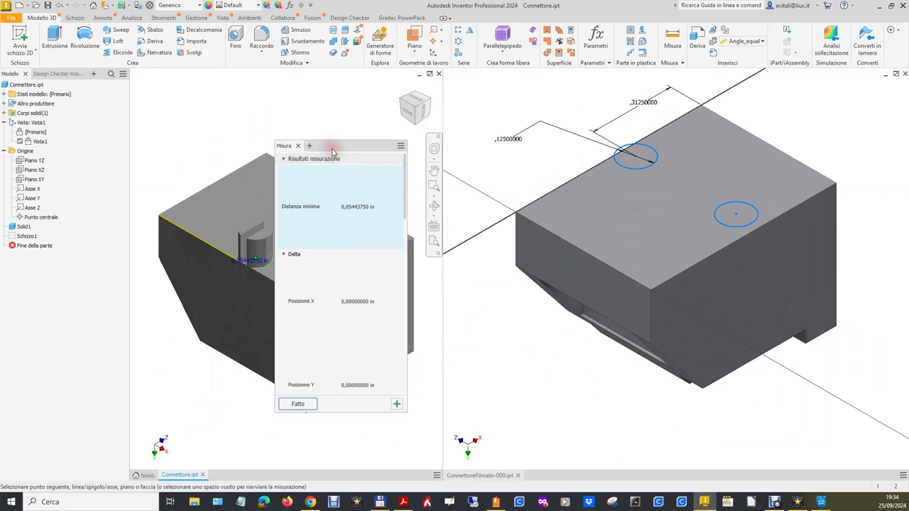
double_click(369, 208)
key("ctrl+c")
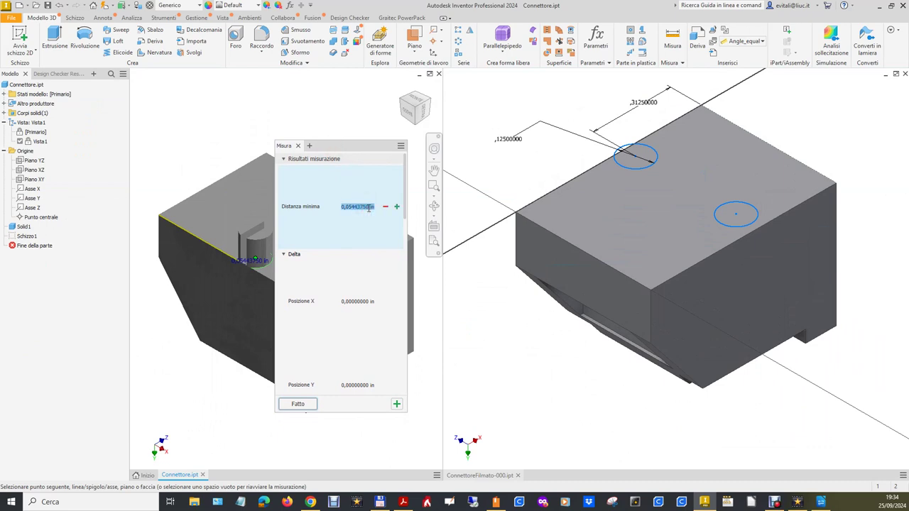
left_click(465, 359)
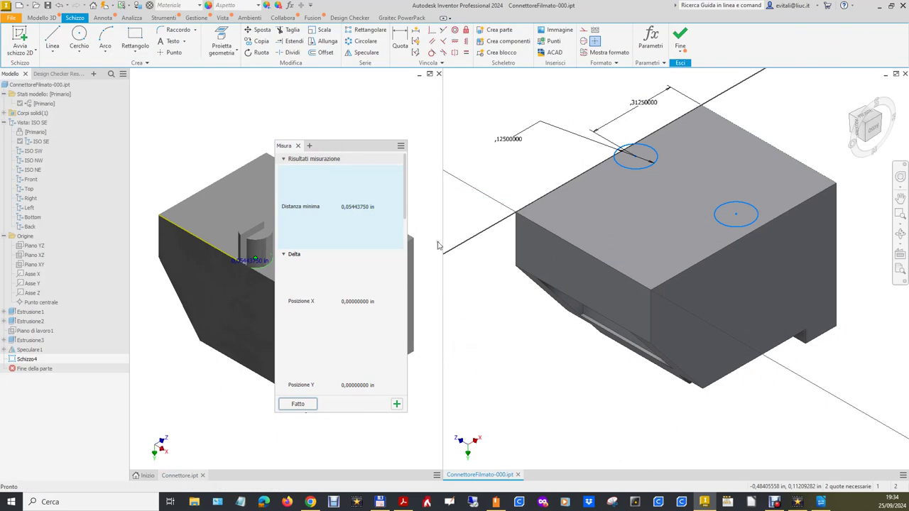
Dimension one circle centre to the top edge, pasting 0,05443750 in.
left_click(297, 145)
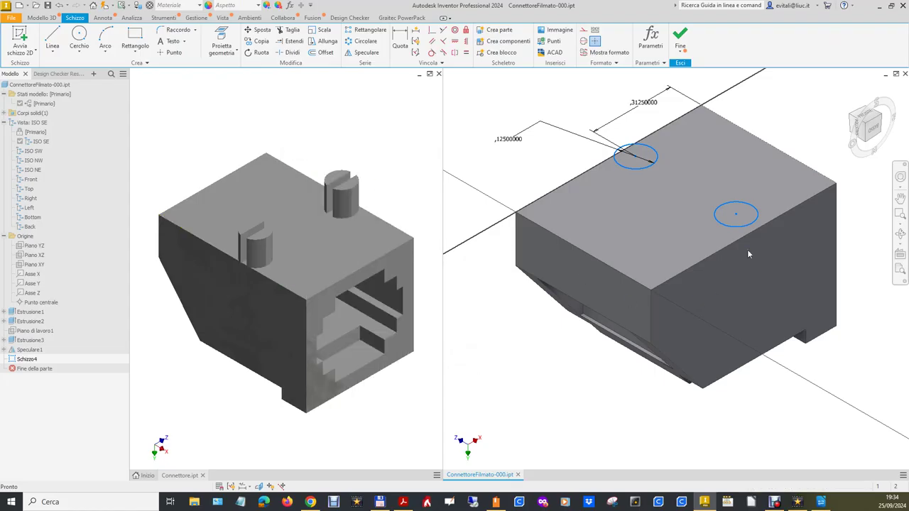
key("d")
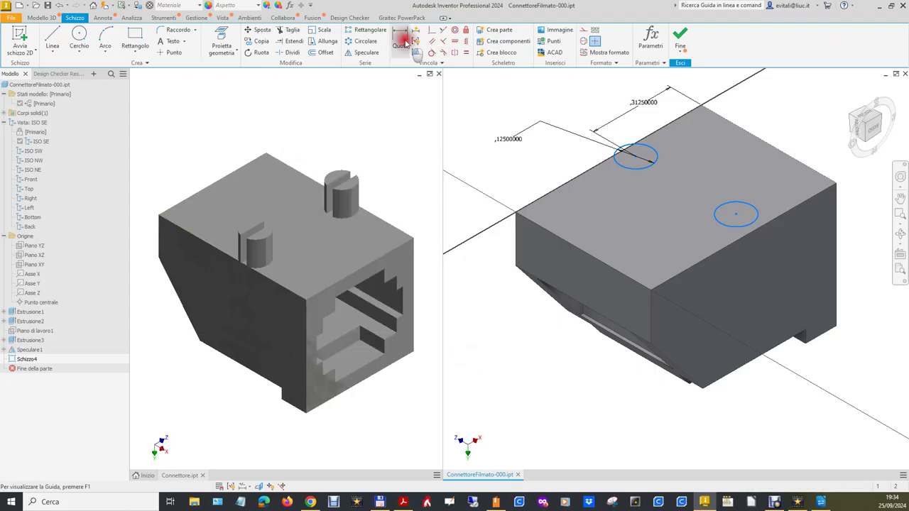
left_click(764, 226)
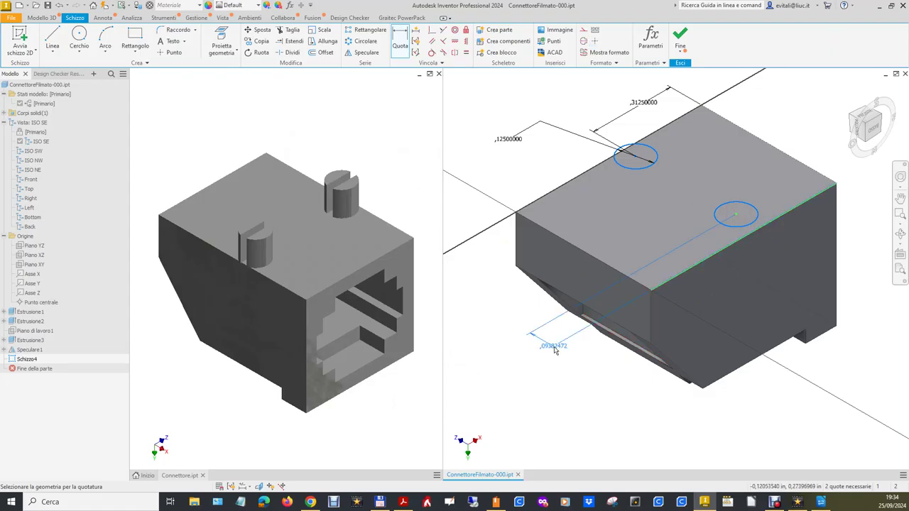
left_click(567, 372)
key("ctrl+v")
left_click(696, 405)
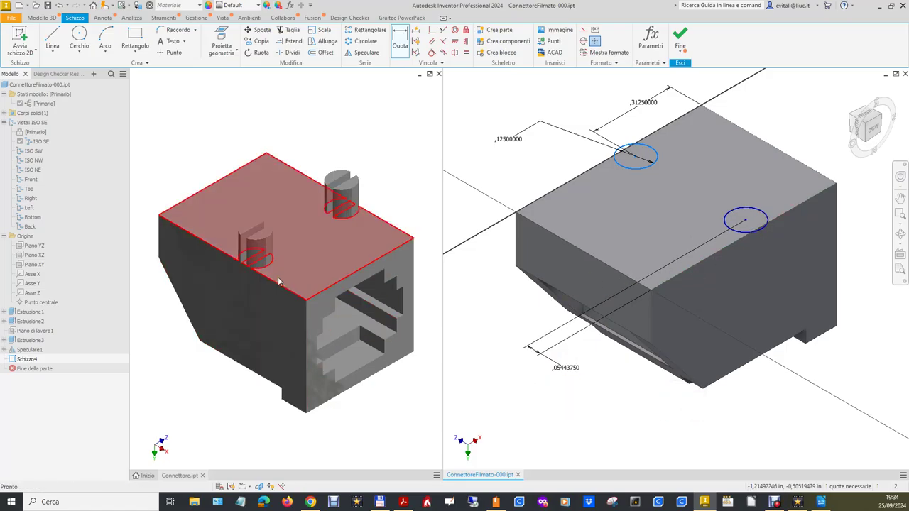
scroll(254, 270, "down", 3)
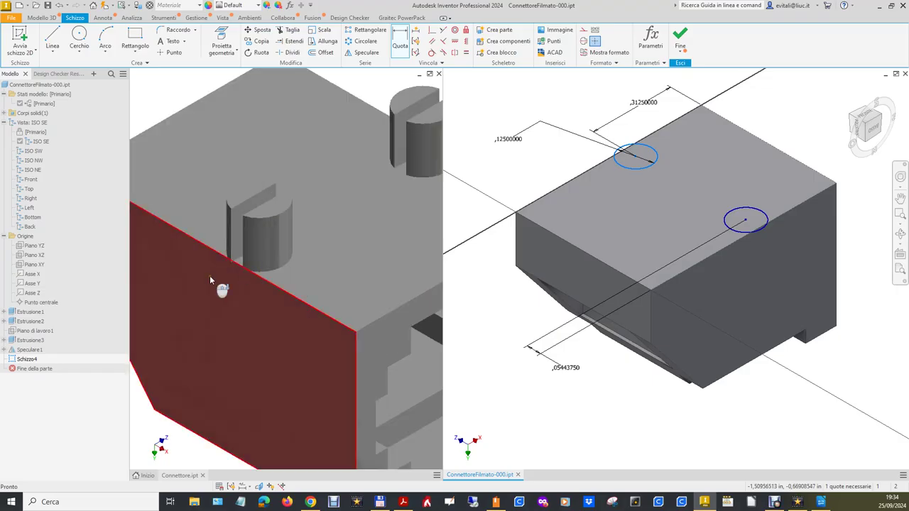
scroll(210, 279, "up", 5)
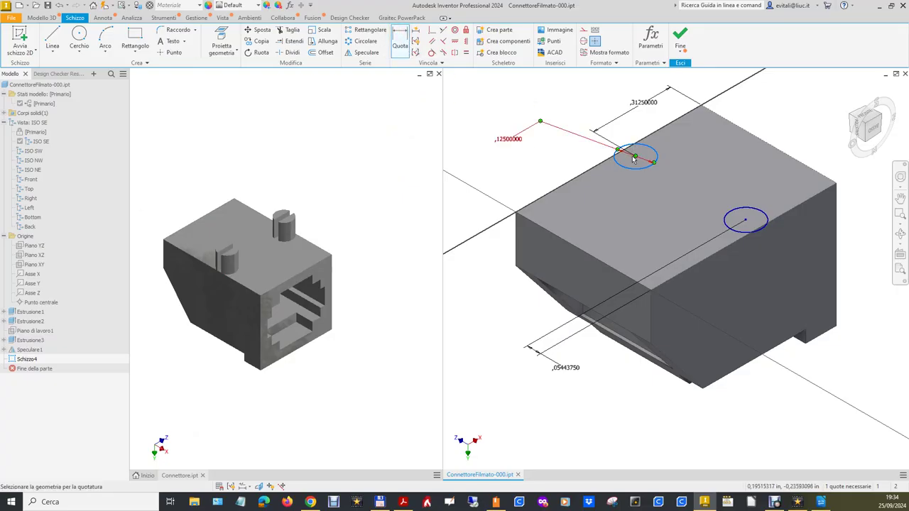
Dimension the other circle to the front edge as d17, linking it to the first.
left_click(602, 165)
left_click(483, 273)
left_click(566, 367)
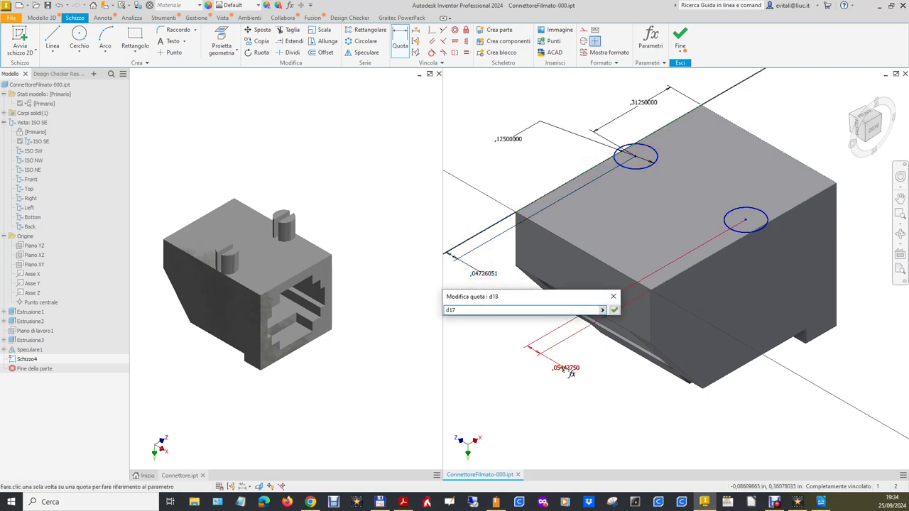
left_click(614, 310)
left_click(322, 227)
scroll(284, 241, "up", 3)
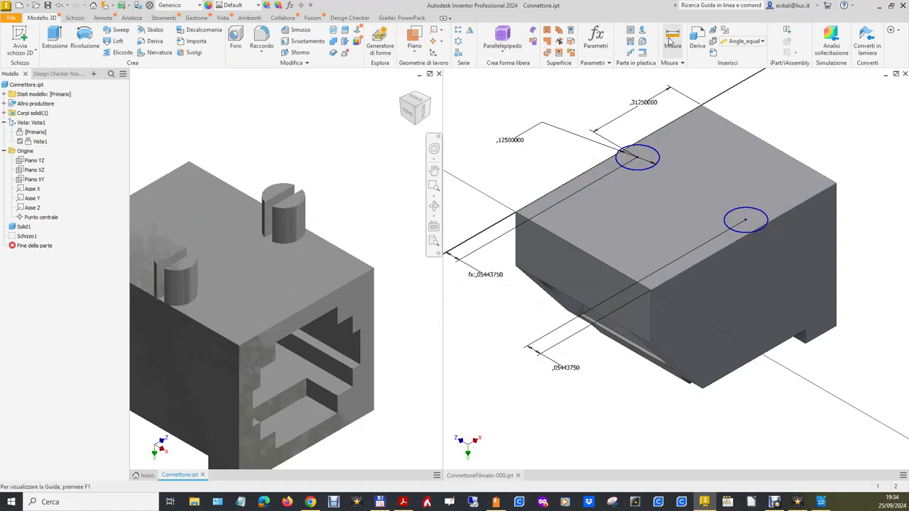
left_click(672, 41)
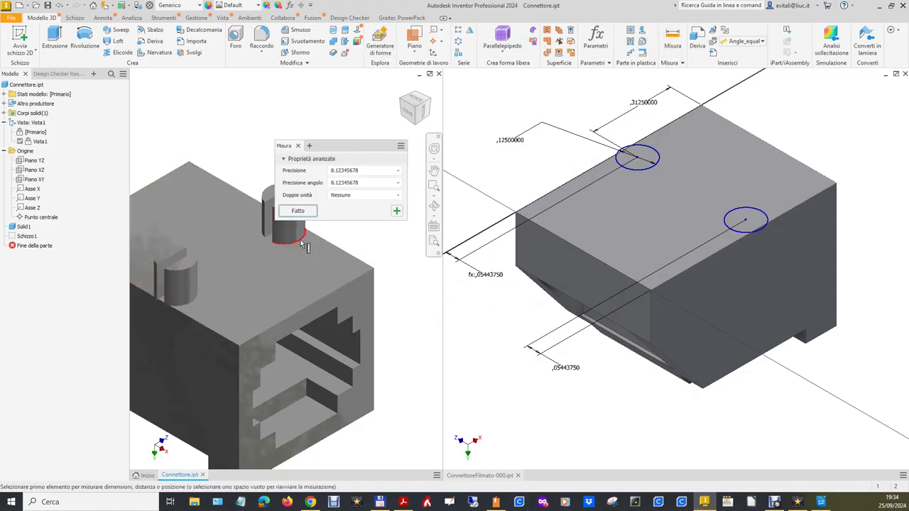
mouse_move(288, 238)
left_click(350, 257)
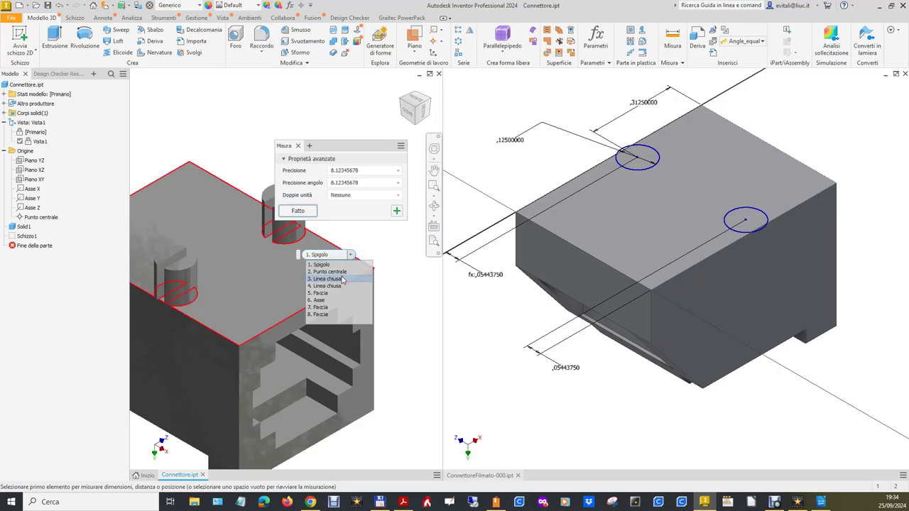
left_click(348, 261)
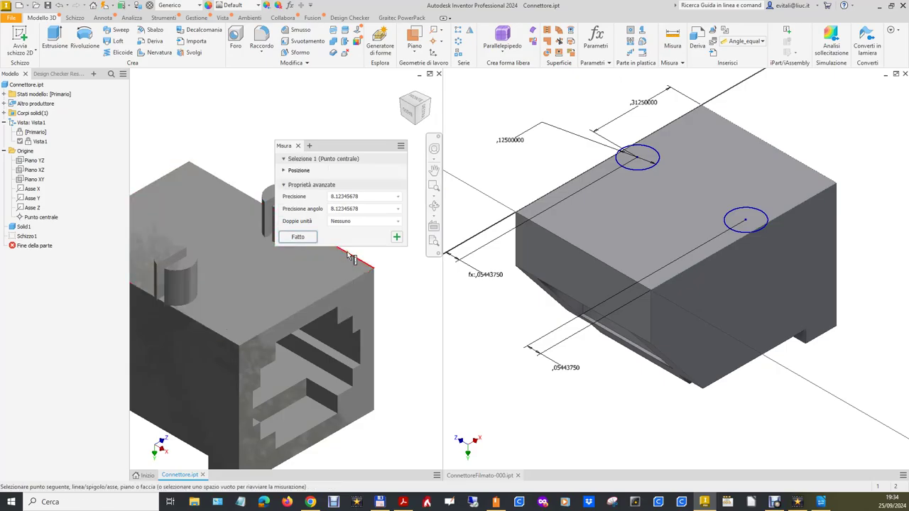
left_click(348, 260)
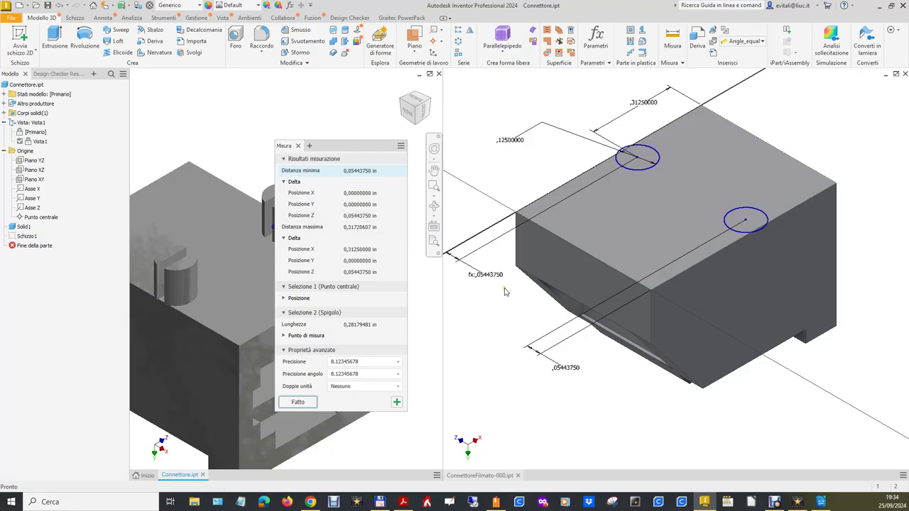
left_click(299, 146)
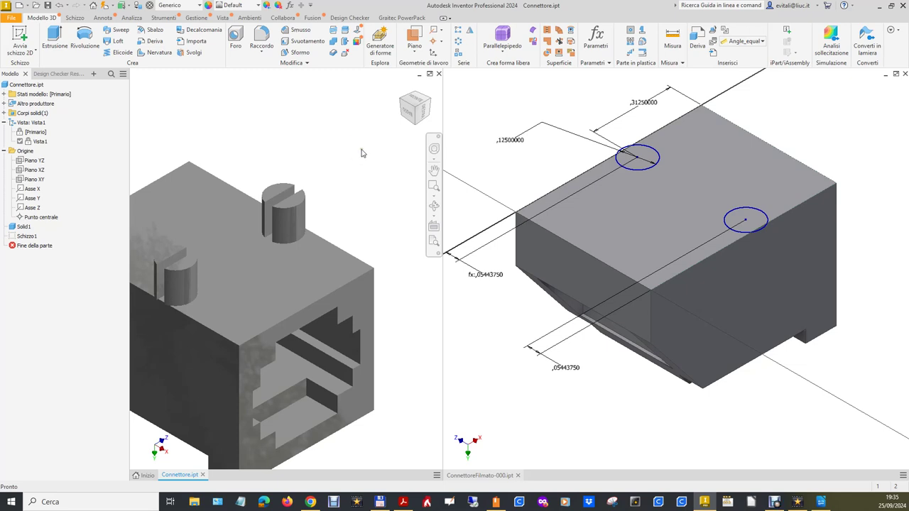
left_click(685, 415)
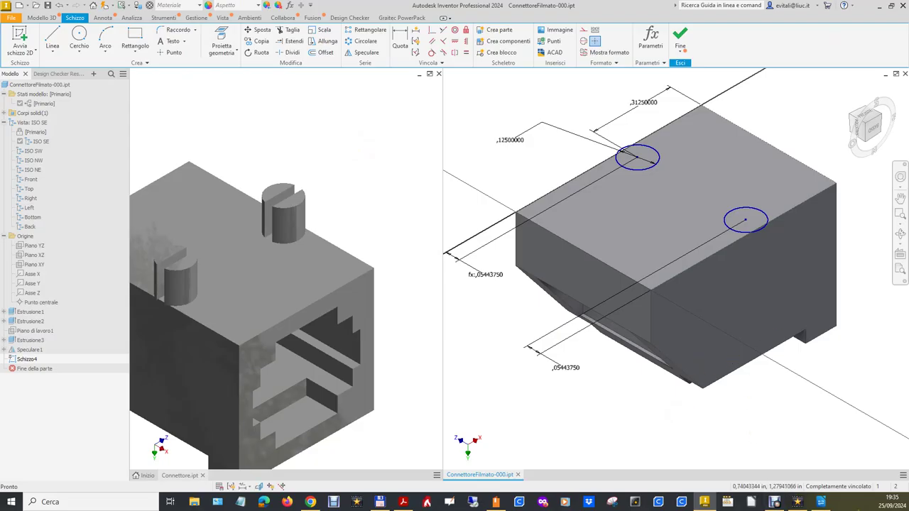
Finish the circle sketch and measure the Connettore peg's height between its edges as 0,125 in.
left_click(680, 37)
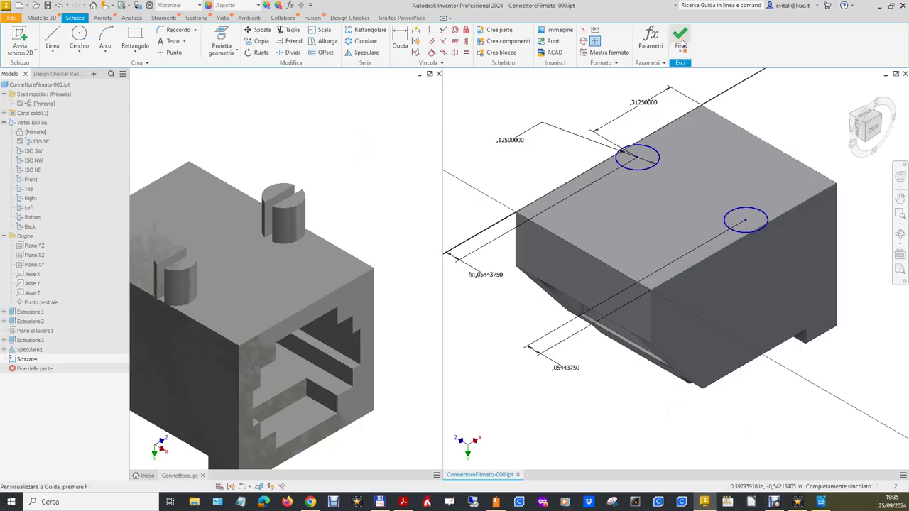
left_click(247, 108)
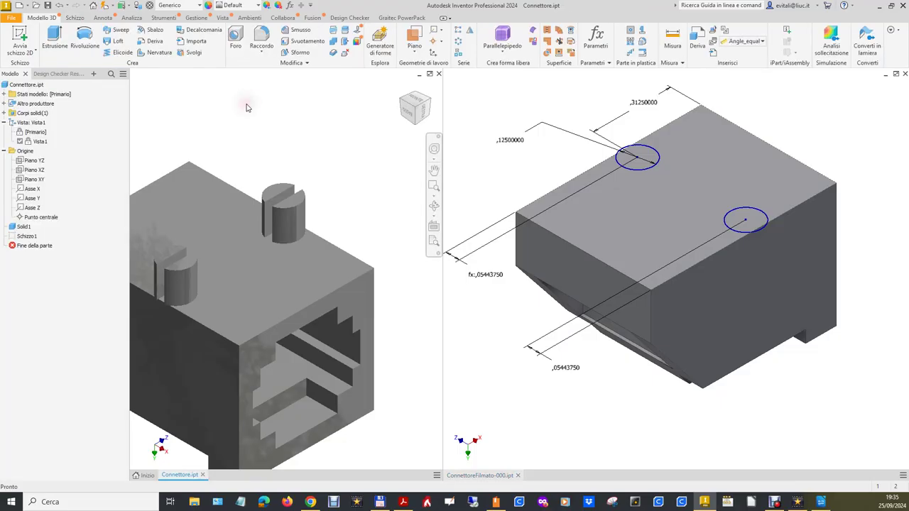
left_click(673, 39)
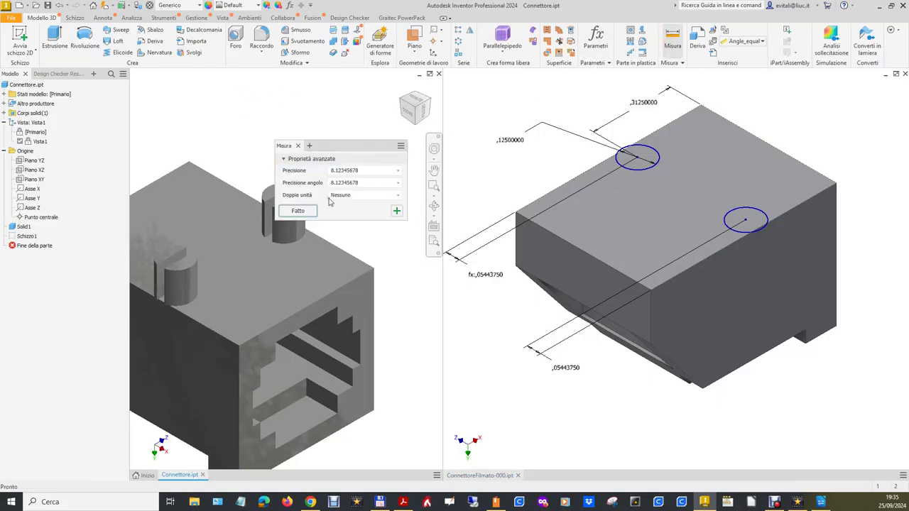
left_click(303, 237)
left_click_drag(324, 146, 402, 118)
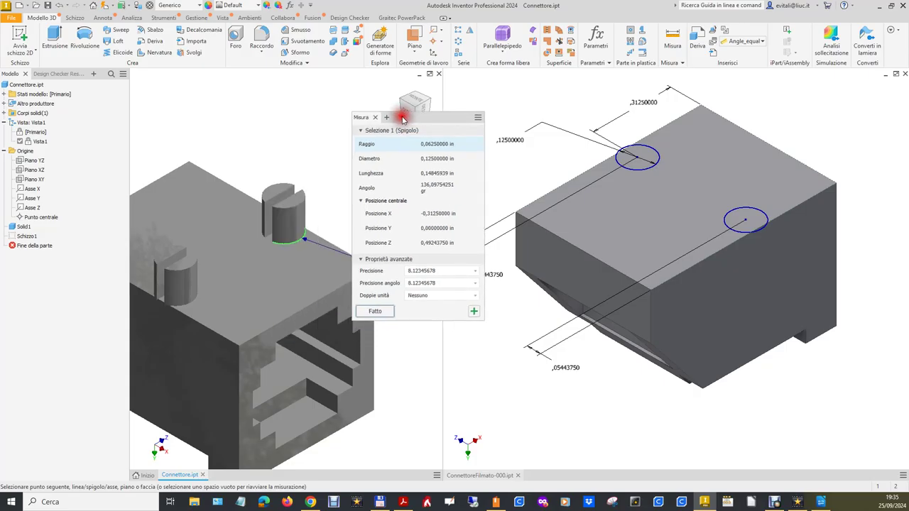
left_click(302, 208)
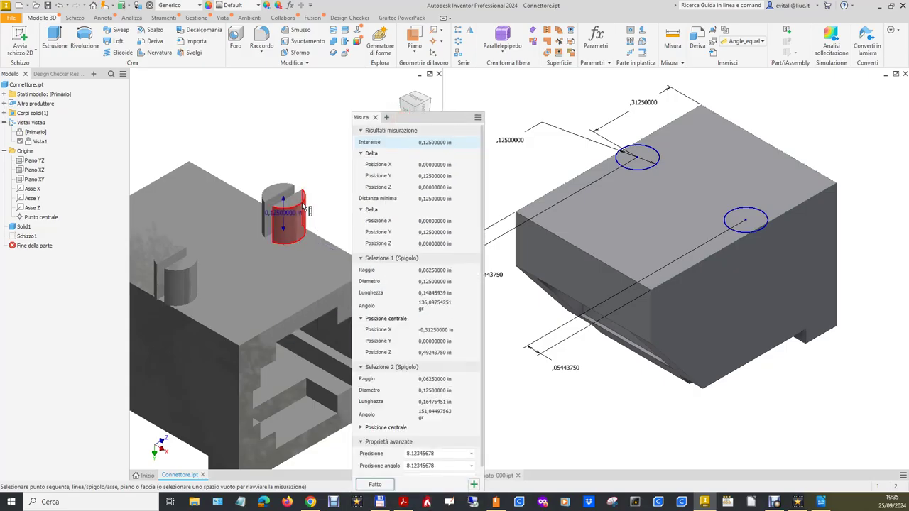
left_click(443, 176)
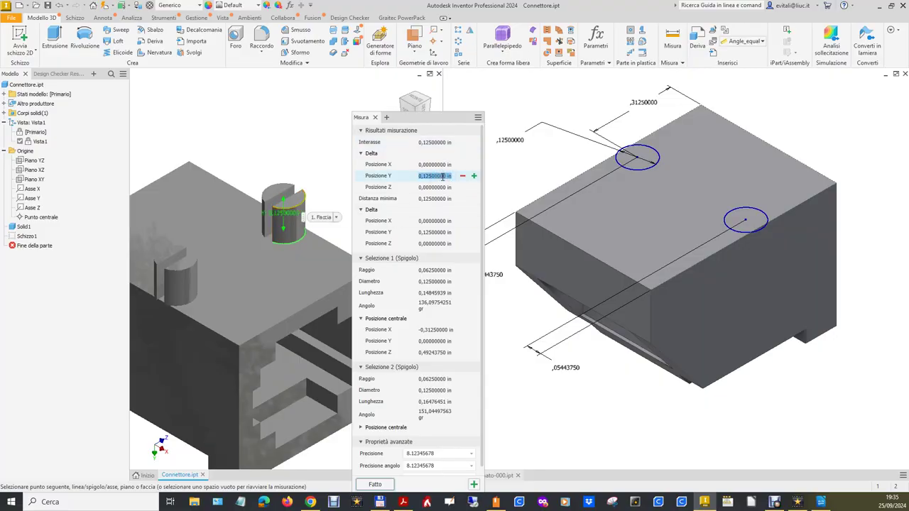
Return to the copy part and close the measurement results.
key("ctrl+Tab")
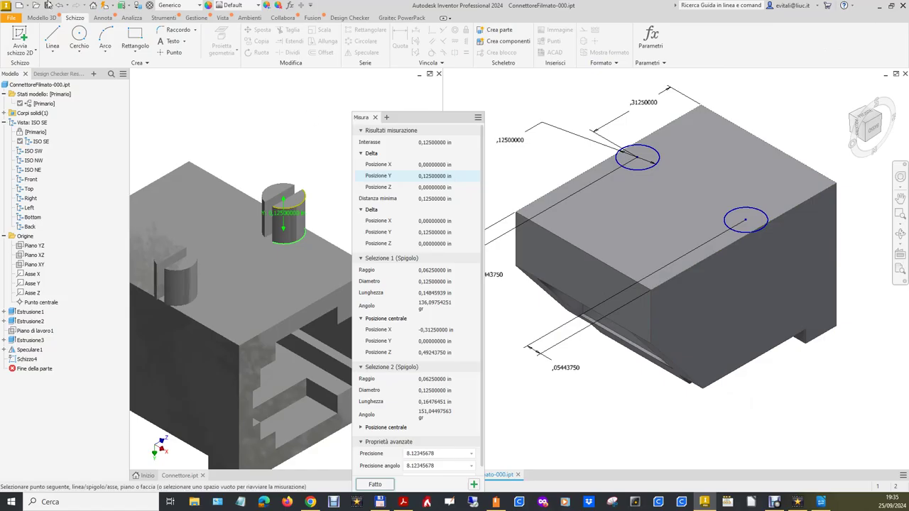
left_click(376, 117)
left_click(43, 18)
Extrude Schizzo4's two circles 0.125 in to raise the pegs as Estrusione4.
left_click(51, 34)
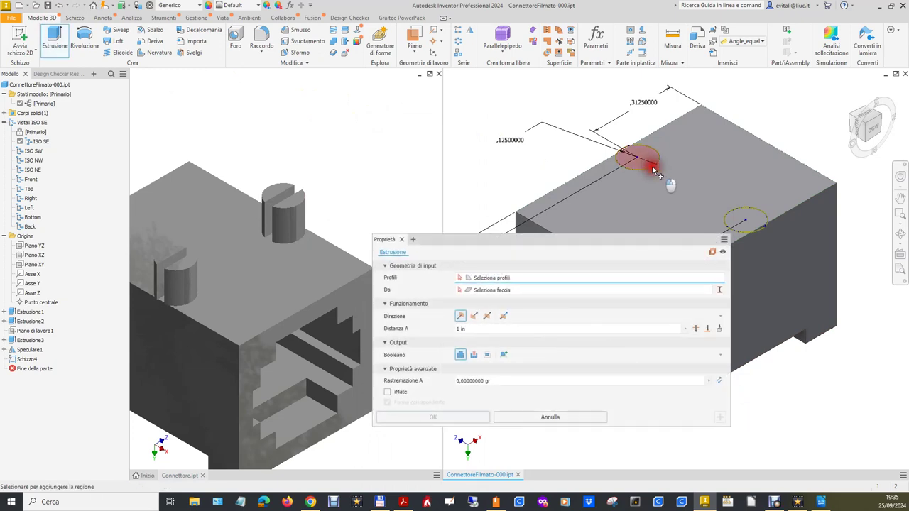
left_click(650, 165)
left_click(752, 220)
left_click(484, 329)
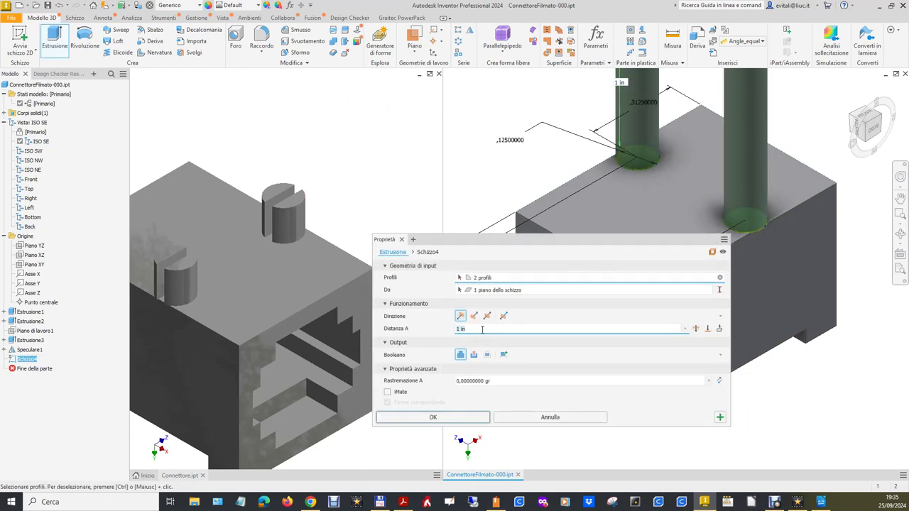
type("0.125")
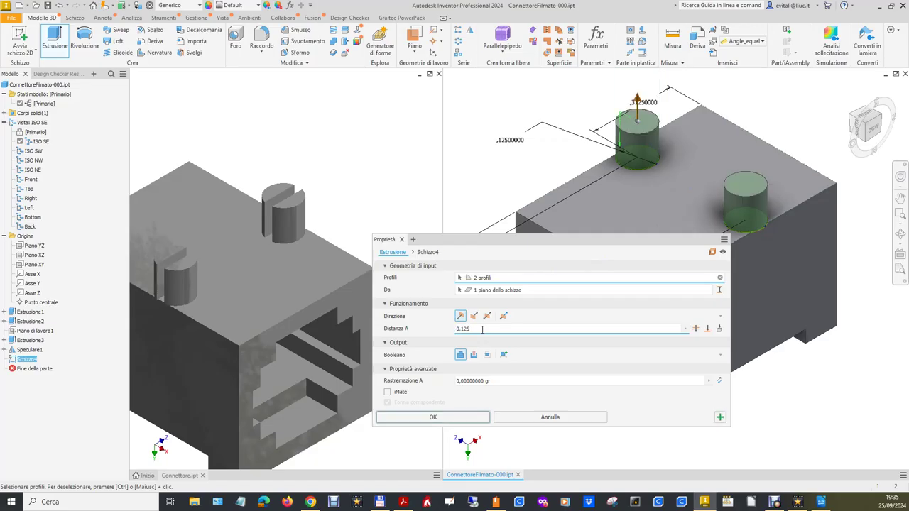
key("Return")
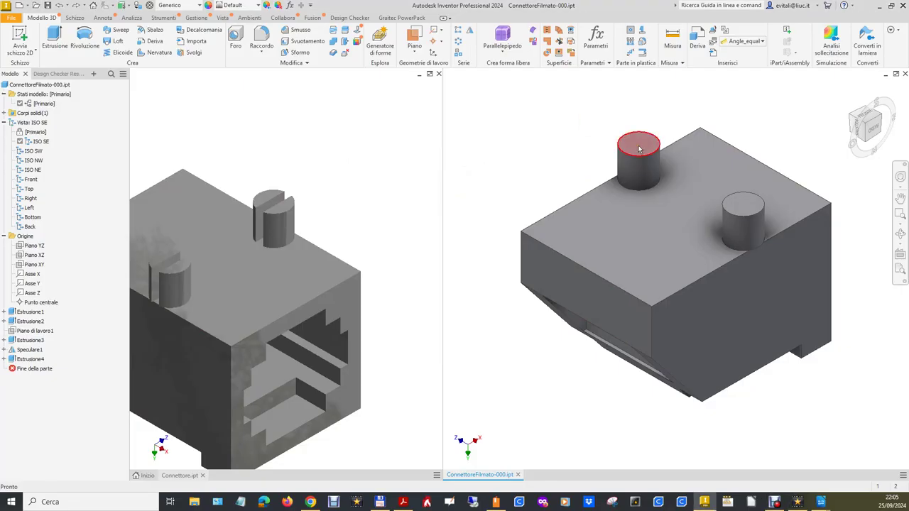
left_click(20, 39)
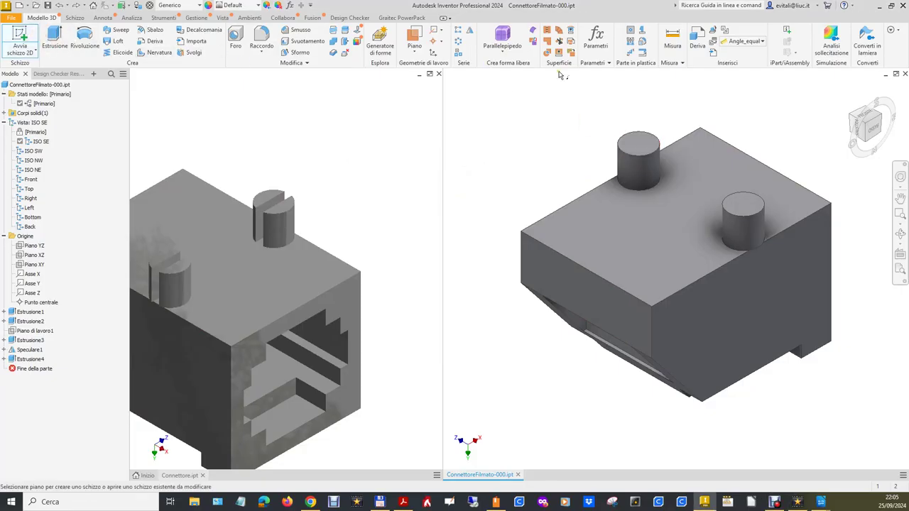
On the left peg's top, draw a two-point rectangle spanning both pegs.
left_click(648, 144)
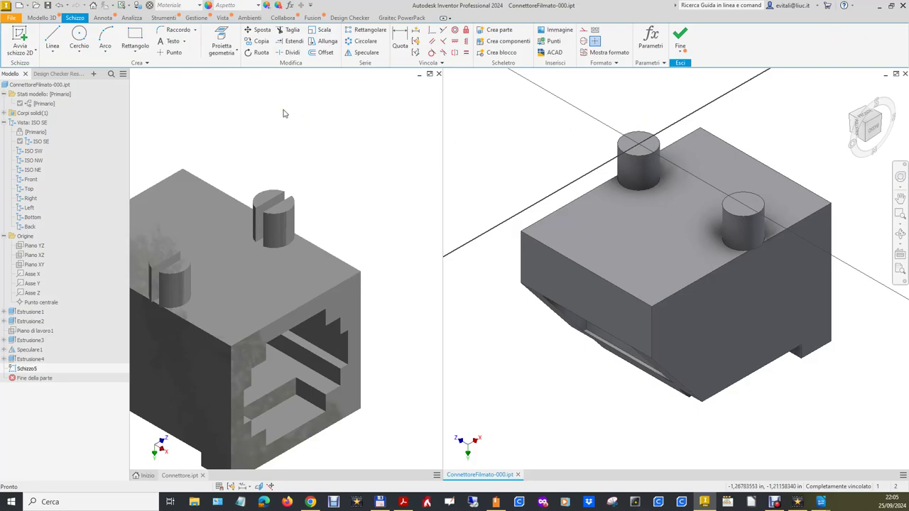
left_click(135, 37)
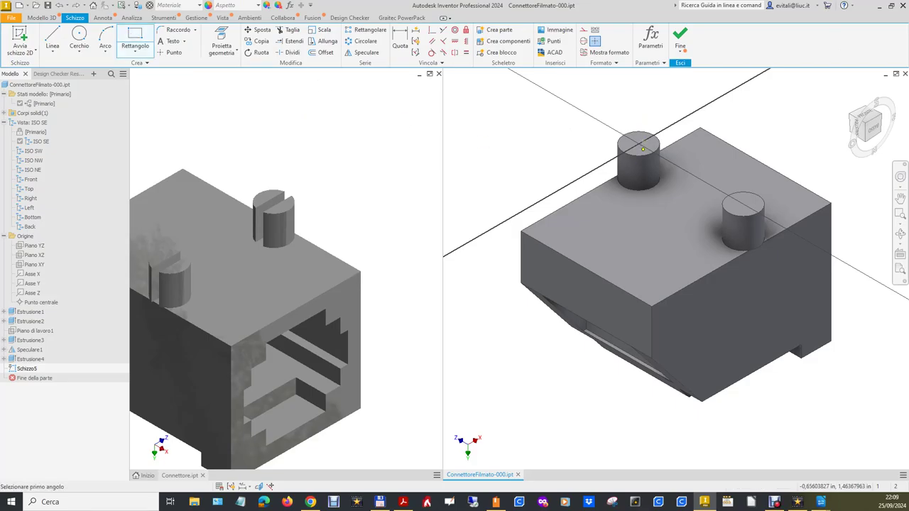
left_click(606, 115)
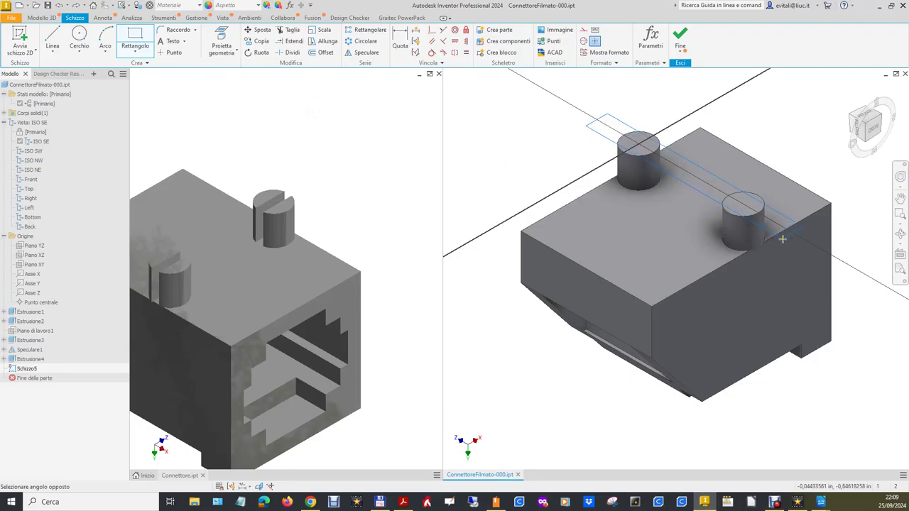
left_click(782, 237)
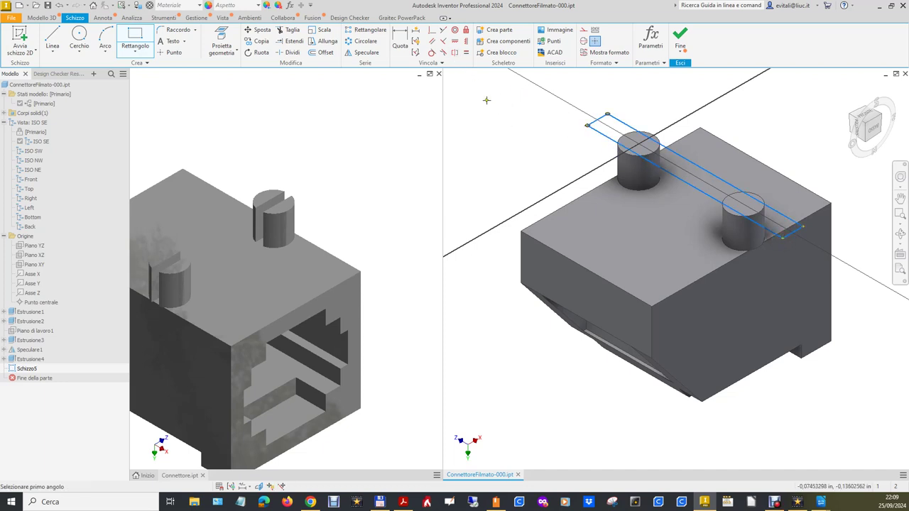
Apply geometric constraints to the rectangle's long edge and both short edges.
left_click(466, 41)
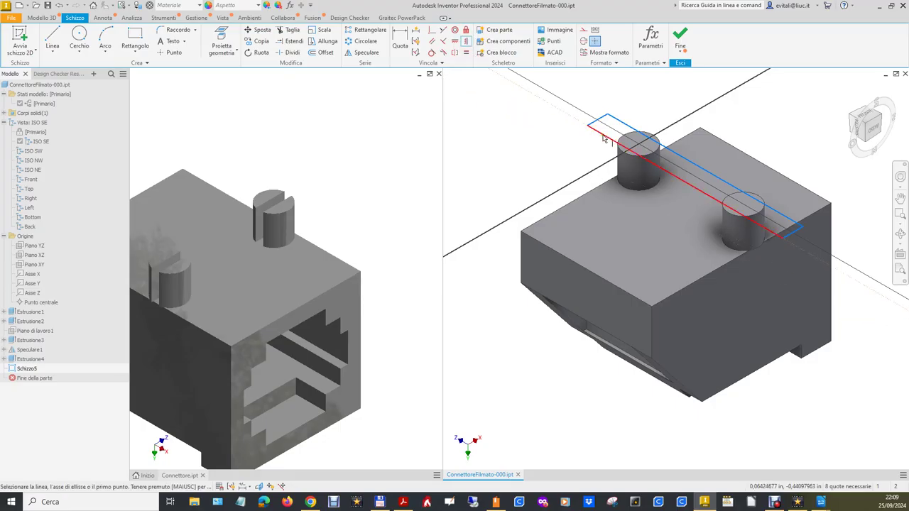
left_click(444, 41)
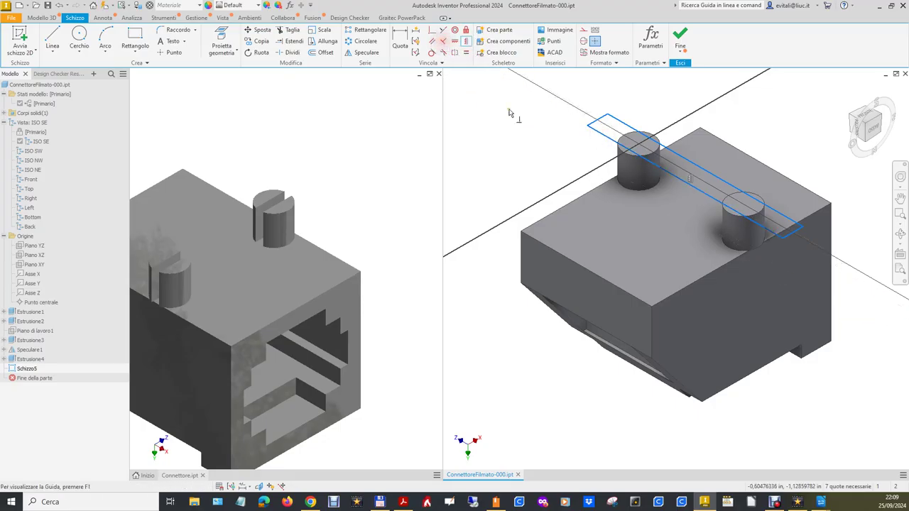
left_click(596, 135)
left_click(605, 120)
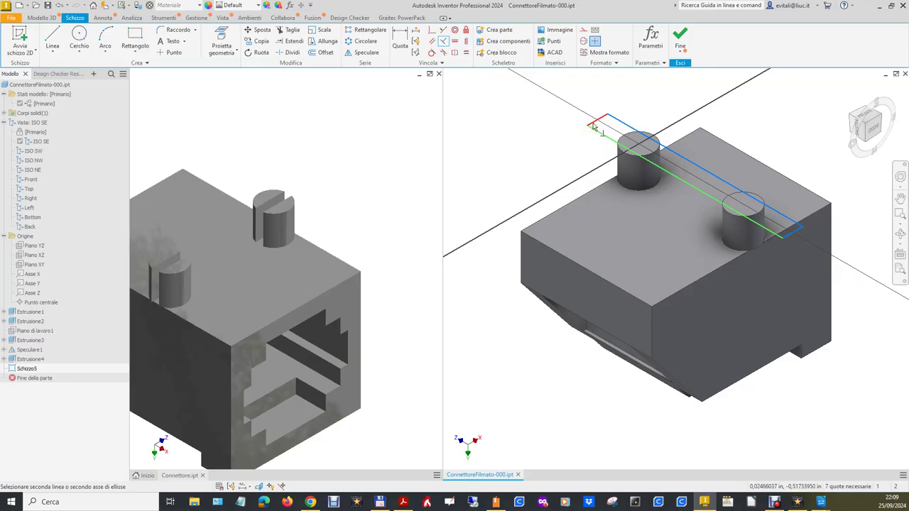
left_click(612, 122)
left_click(634, 137)
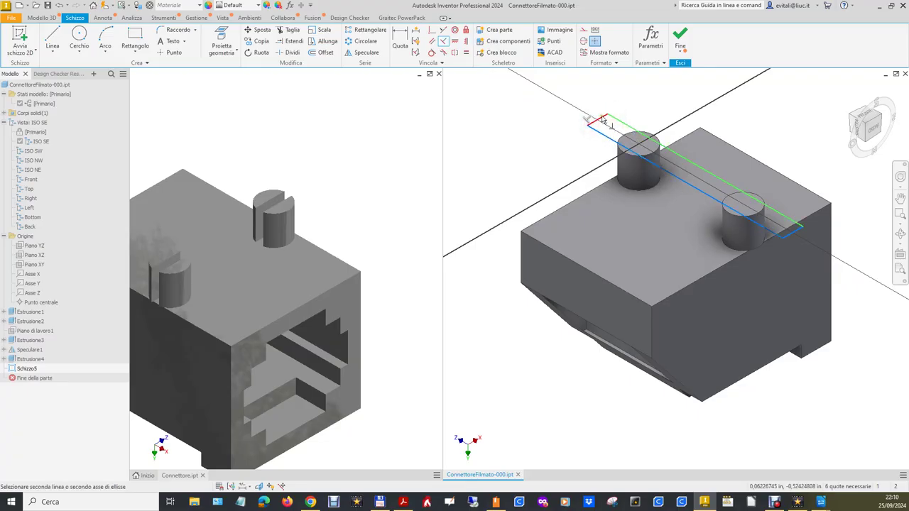
left_click(800, 233)
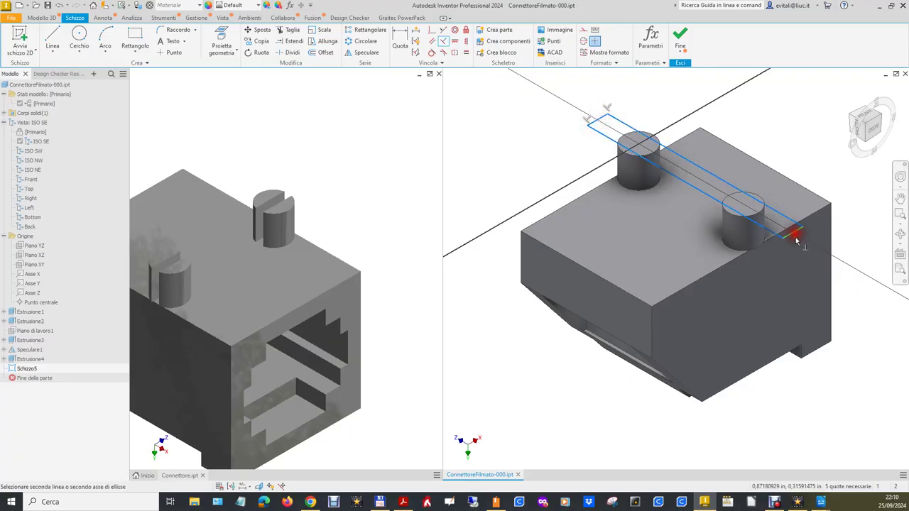
Complete the short-edge constraint and dimension the rectangle's long edge as 1.
left_click(779, 232)
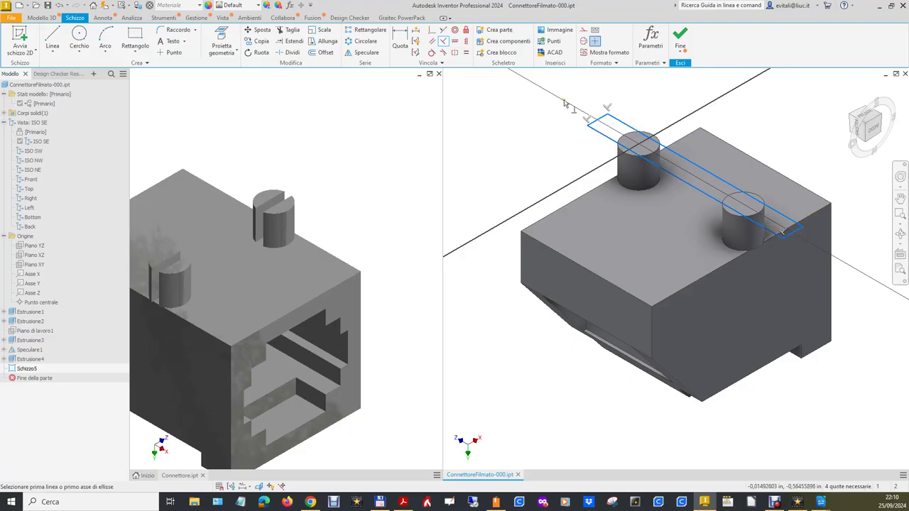
left_click(400, 43)
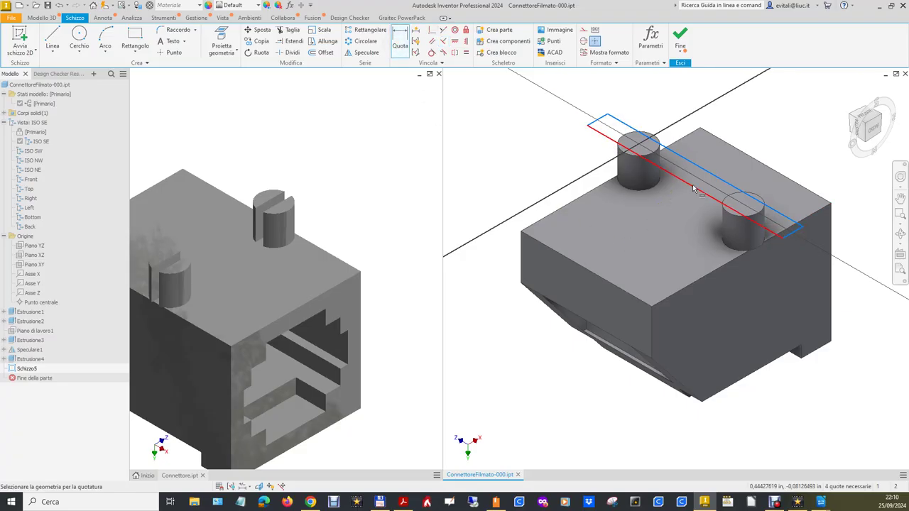
left_click(693, 190)
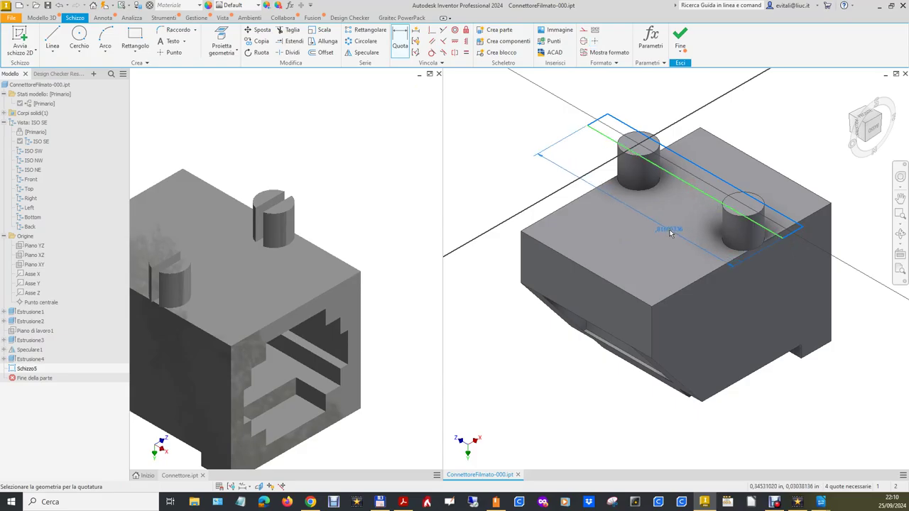
left_click(670, 233)
type("1")
key("Return")
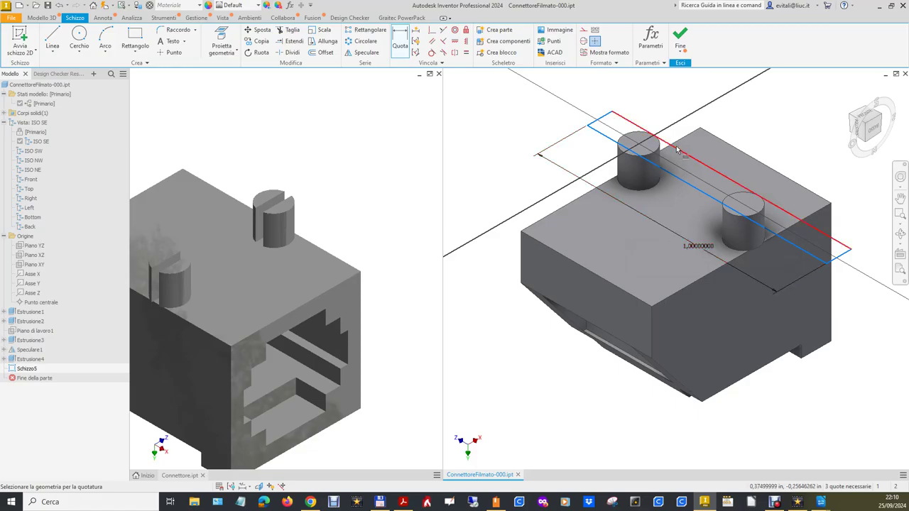
left_click(509, 112)
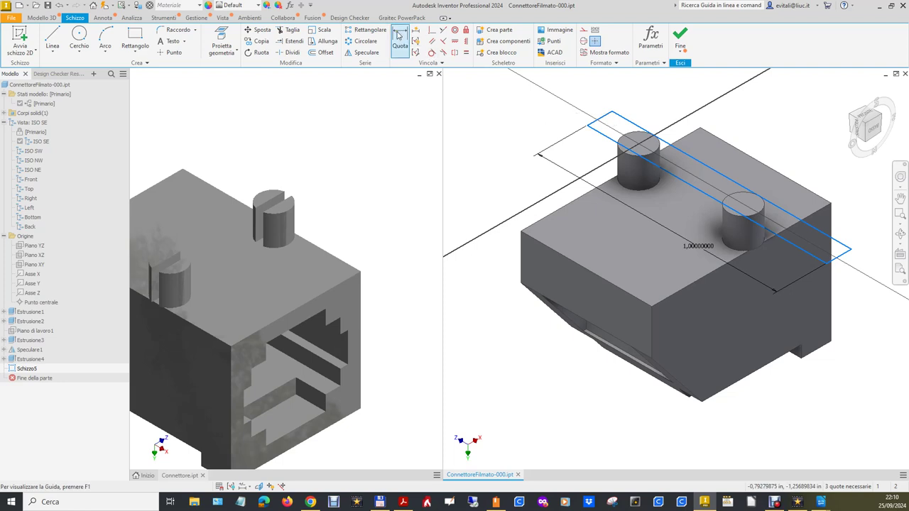
Add an offset dimension from the sketch line, placed above the rectangle.
left_click(221, 37)
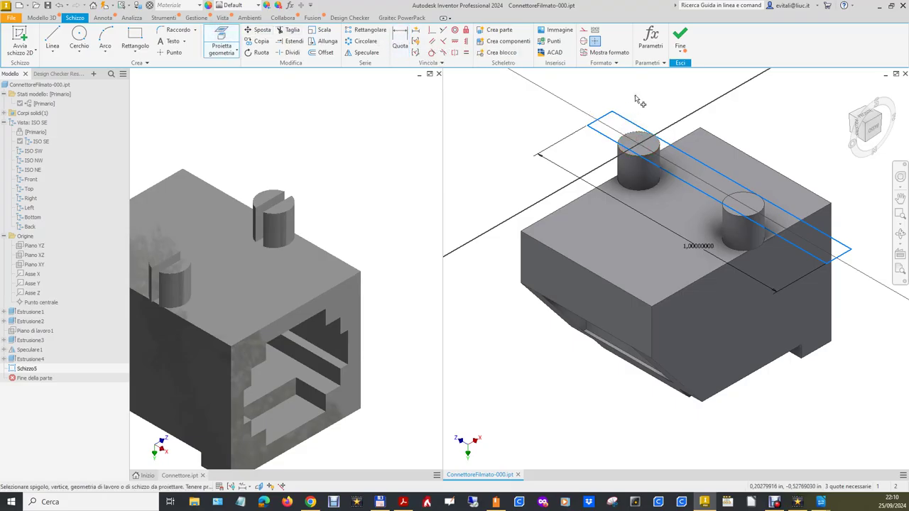
left_click(400, 37)
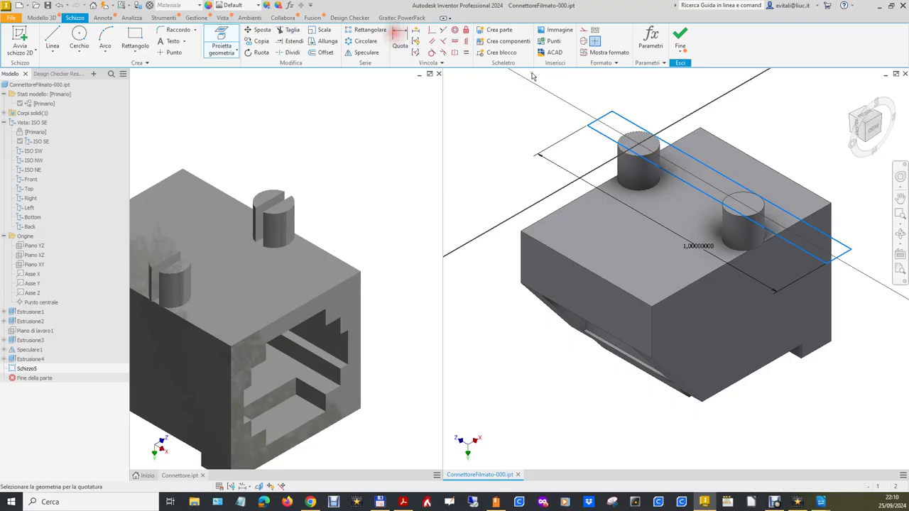
left_click(642, 132)
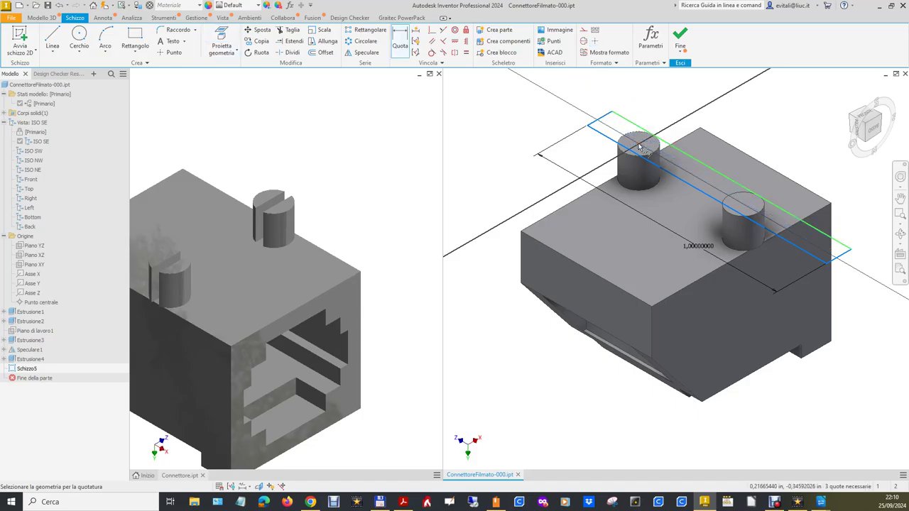
left_click(595, 88)
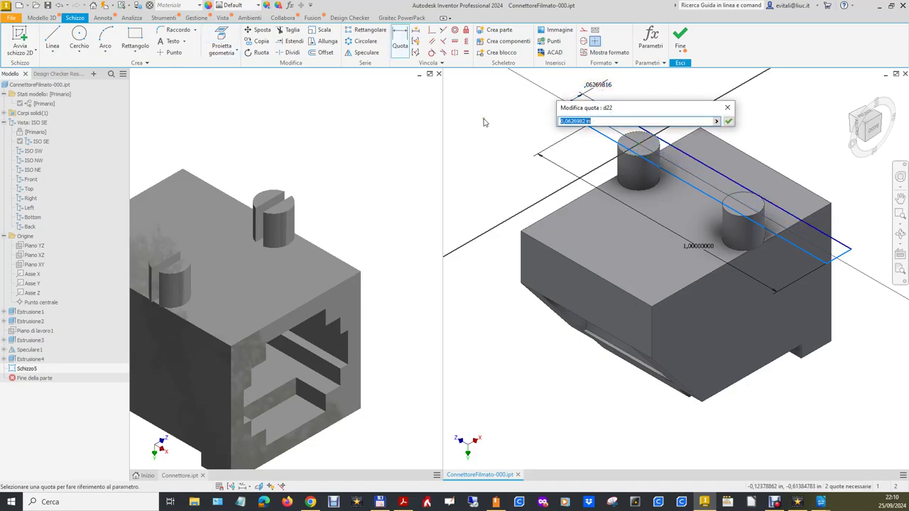
Measure on Connettore.ipt the 0,015625 in X offset from peg centre to slot edge.
left_click(347, 155)
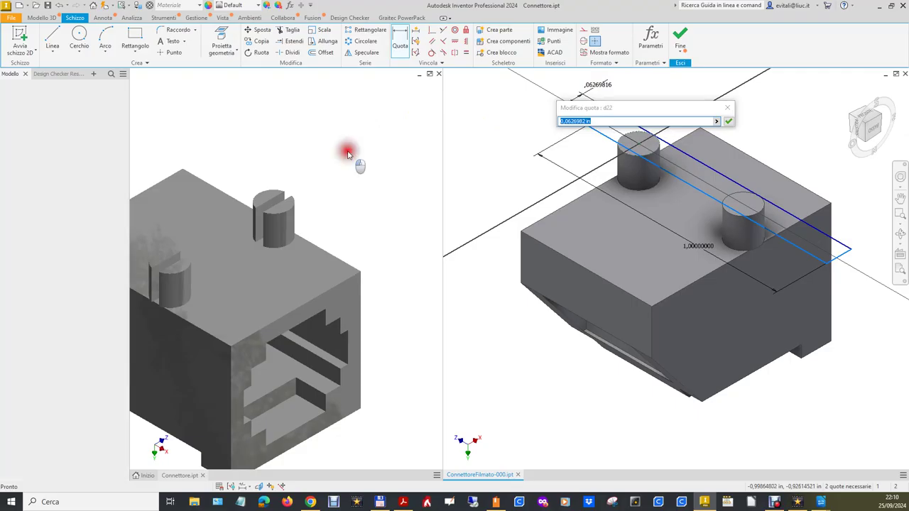
left_click(289, 113)
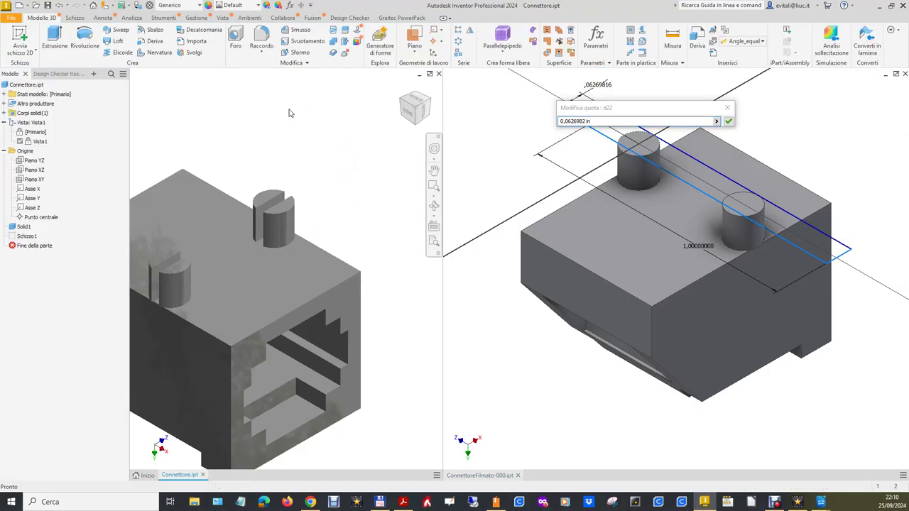
left_click(672, 39)
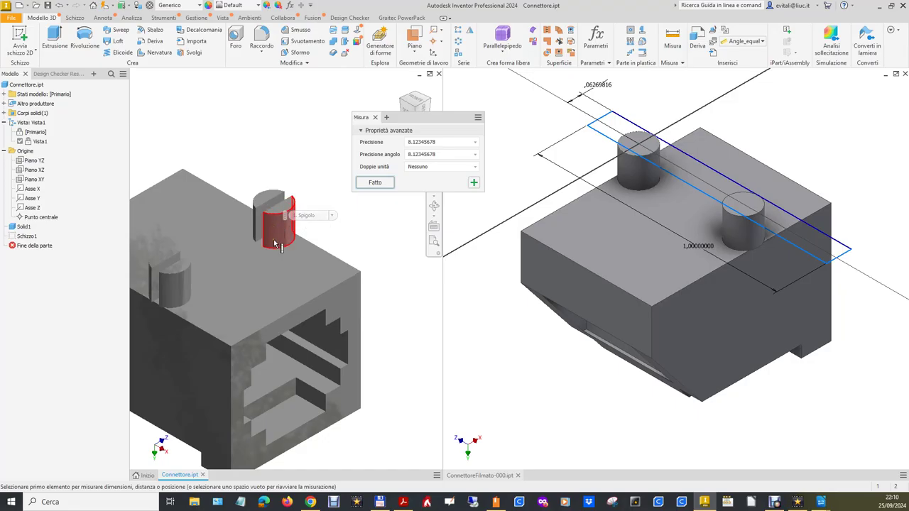
mouse_move(301, 266)
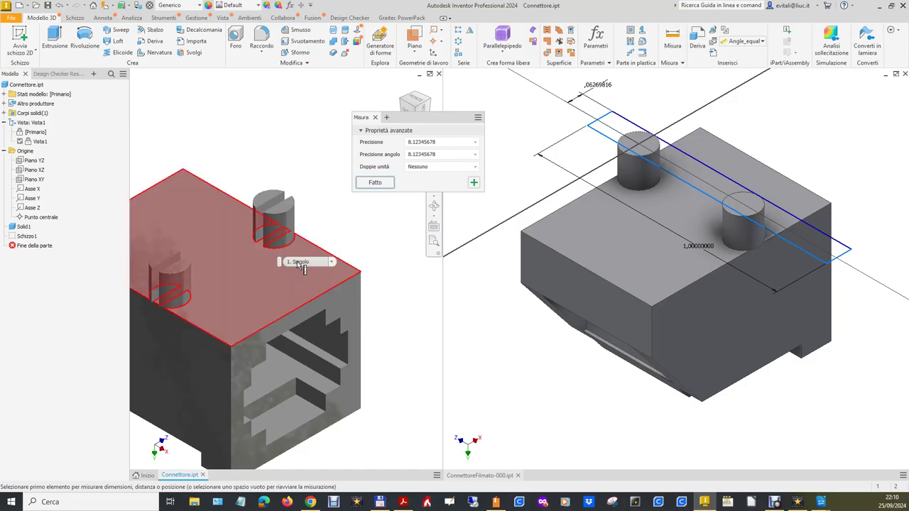
left_click(331, 262)
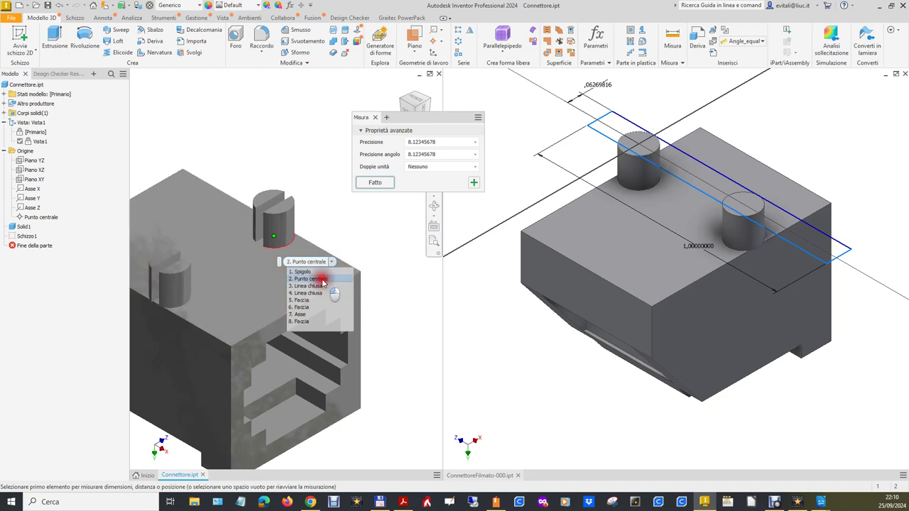
left_click(316, 271)
left_click(287, 205)
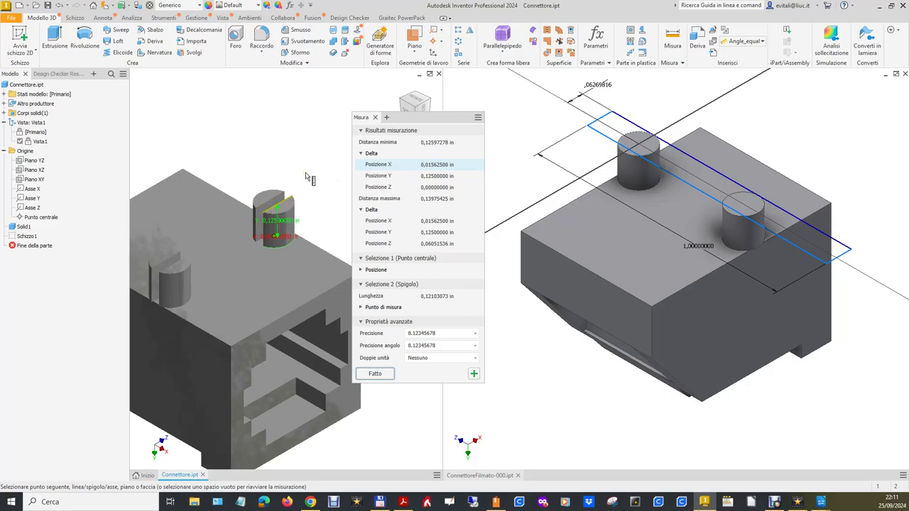
mouse_move(434, 164)
left_click(437, 164)
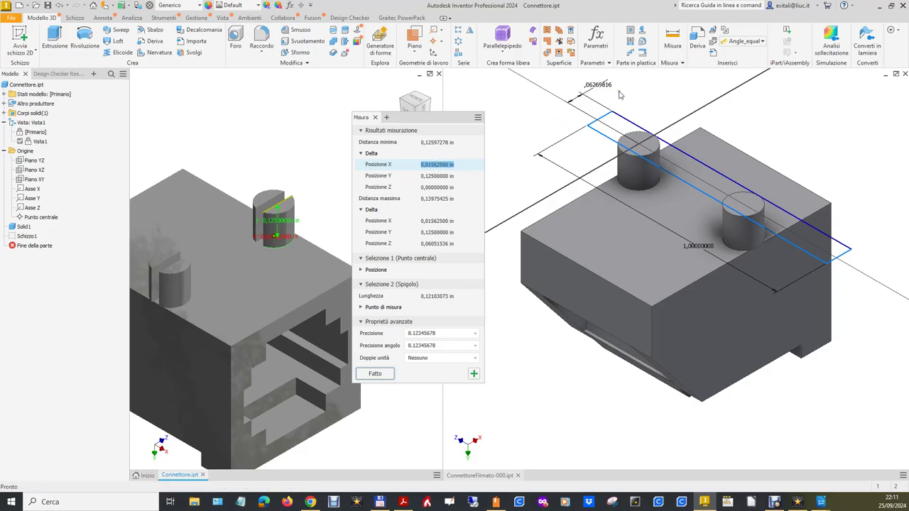
left_click(375, 117)
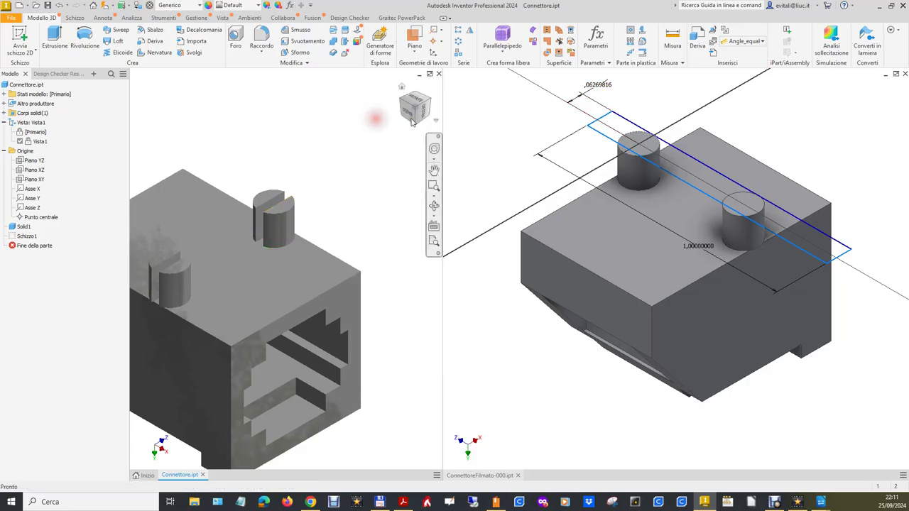
double_click(599, 86)
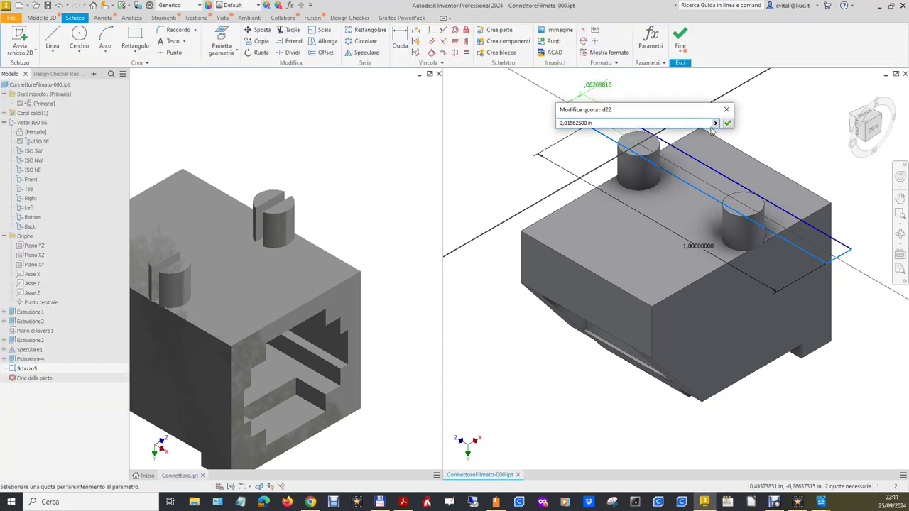
Set the offset to 0.015625 in and add a width dimension linked to d22.
left_click(727, 123)
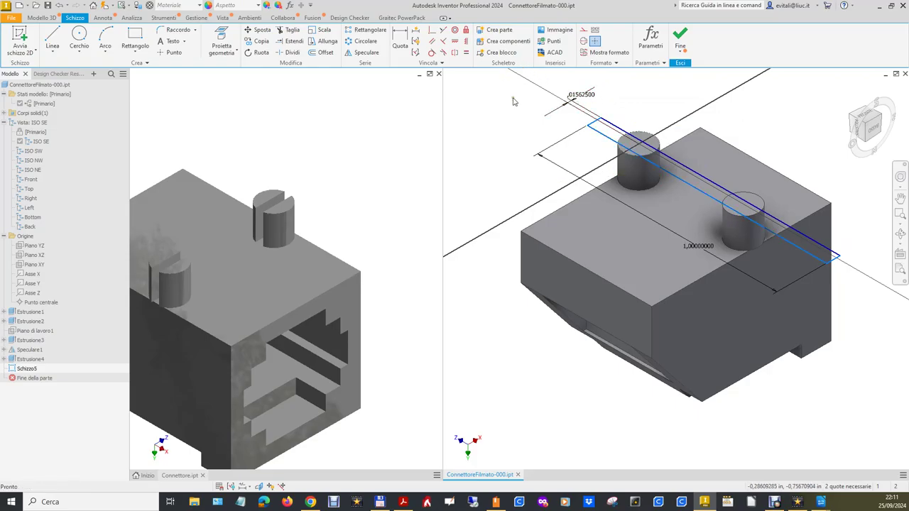
left_click(401, 39)
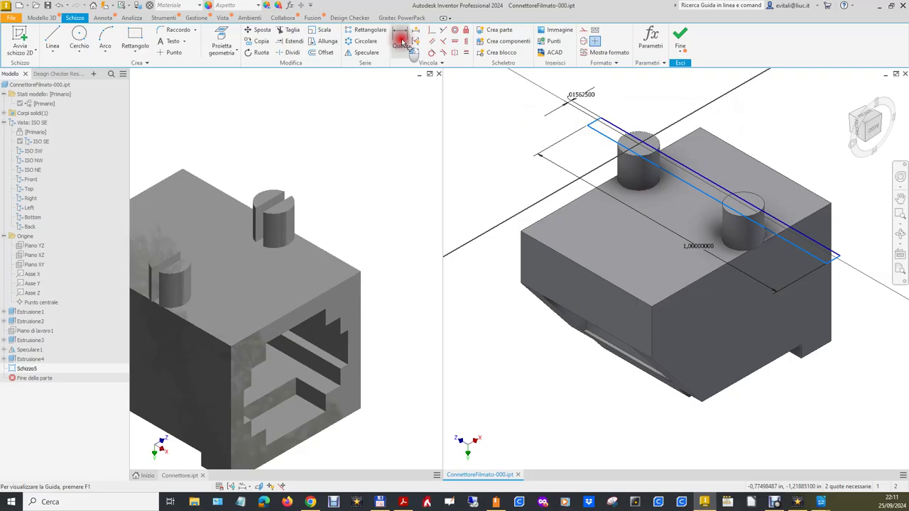
left_click(600, 135)
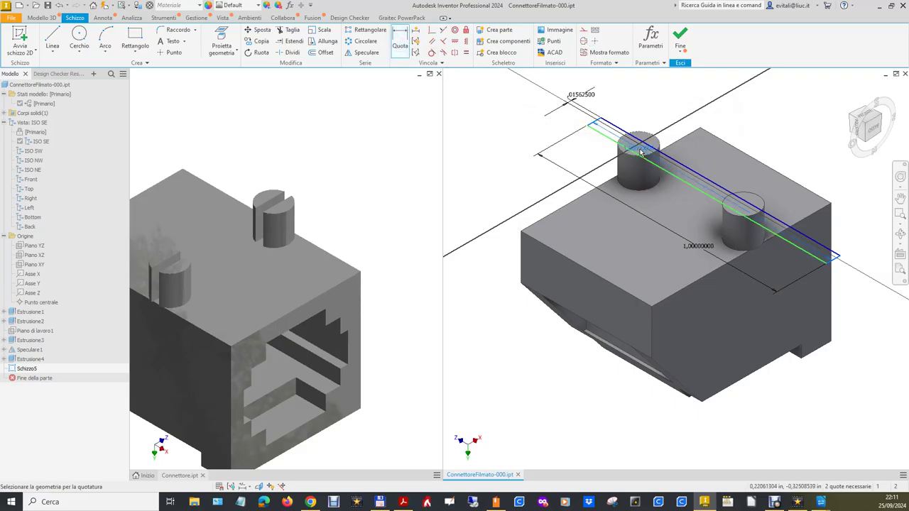
left_click(601, 127)
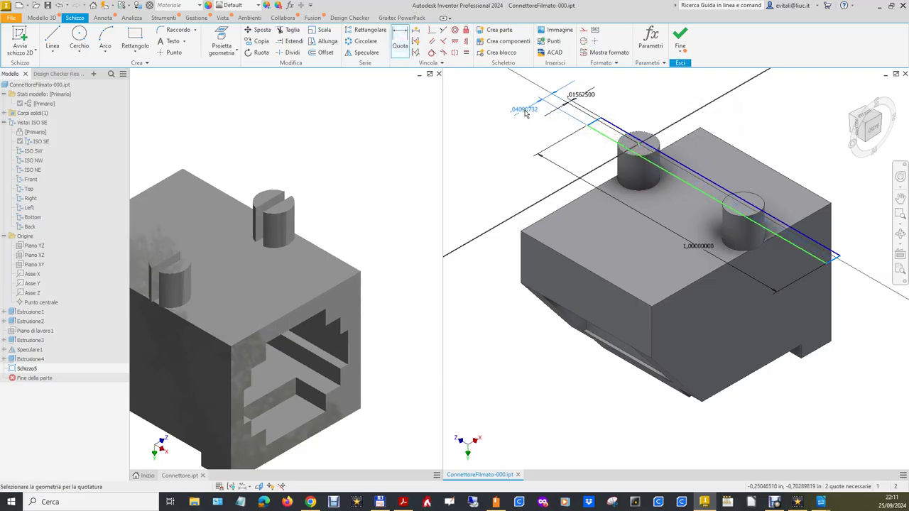
left_click(524, 106)
left_click(583, 96)
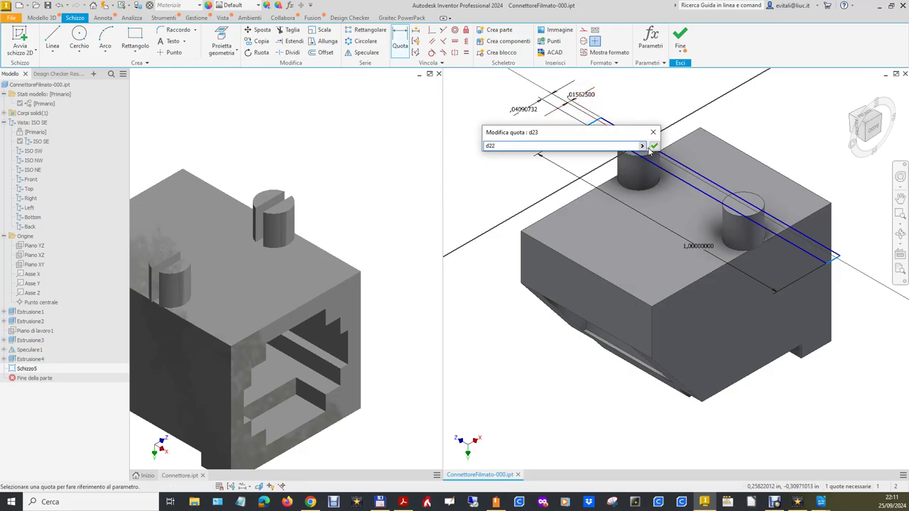
left_click(653, 146)
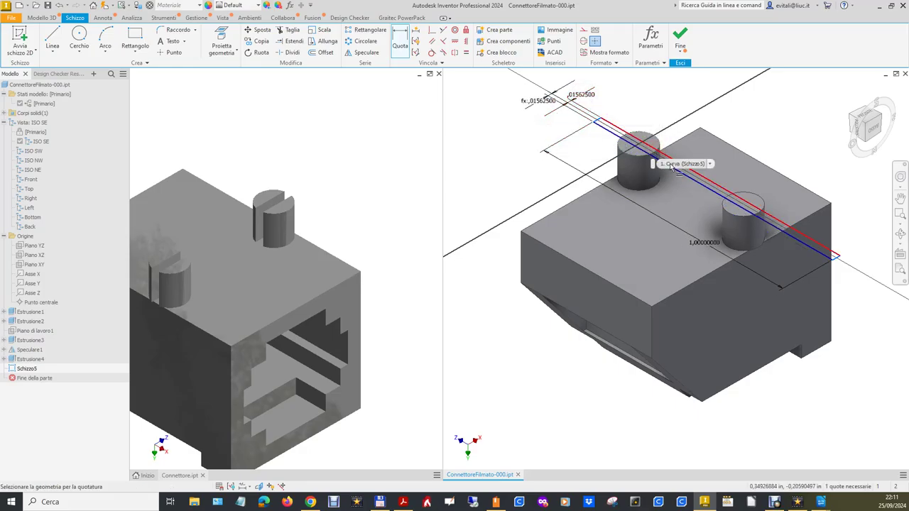
Dimension the slot line's endpoint 0,2 from the left peg centre and finish the sketch.
left_click(674, 167)
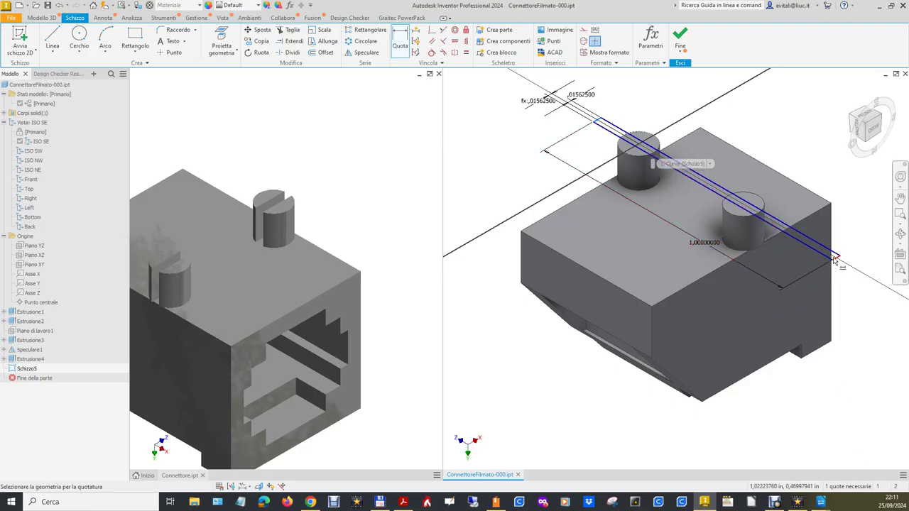
scroll(839, 263, "down", 5)
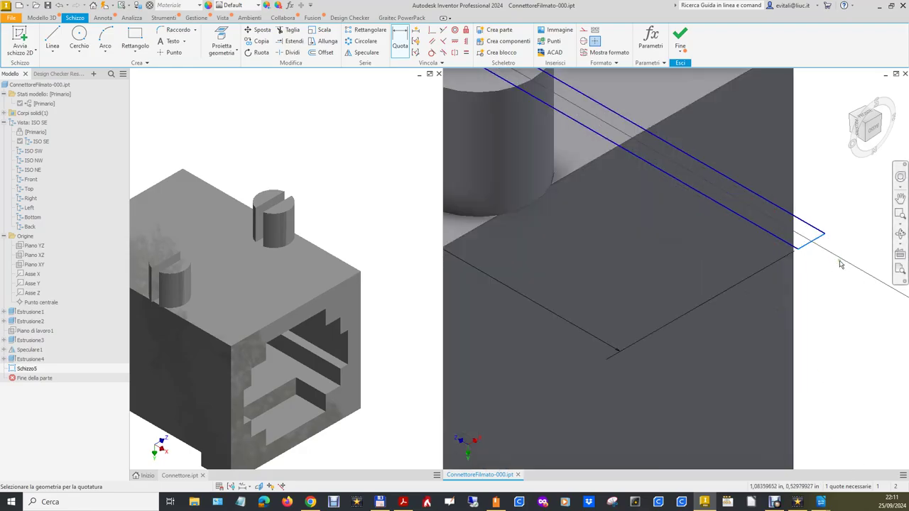
scroll(817, 349, "up", 4)
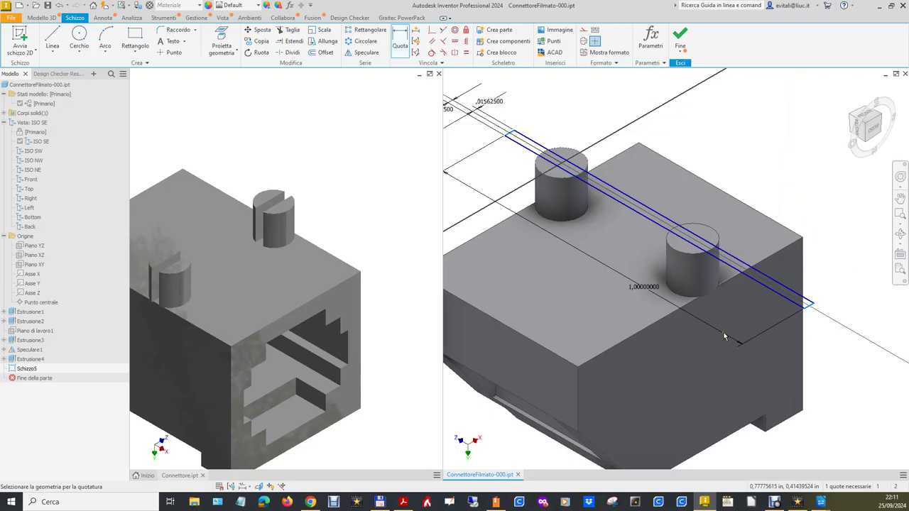
left_click(515, 136)
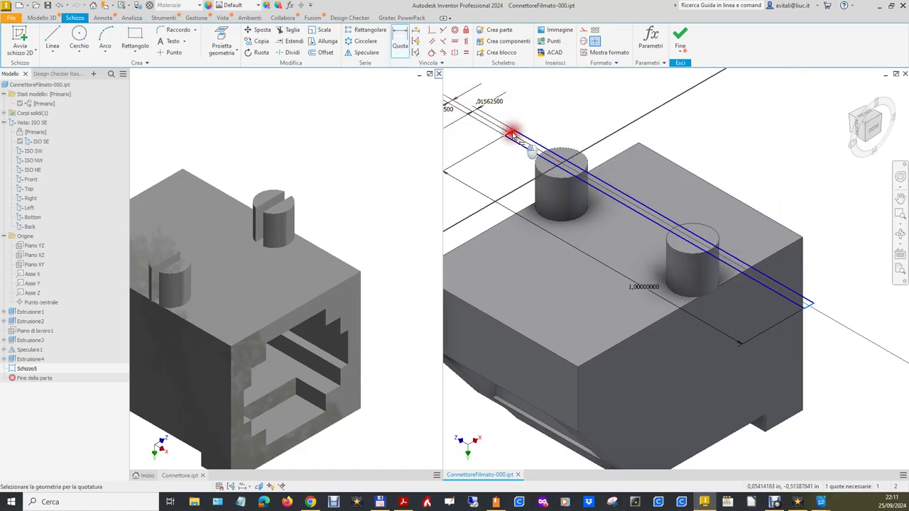
left_click(563, 168)
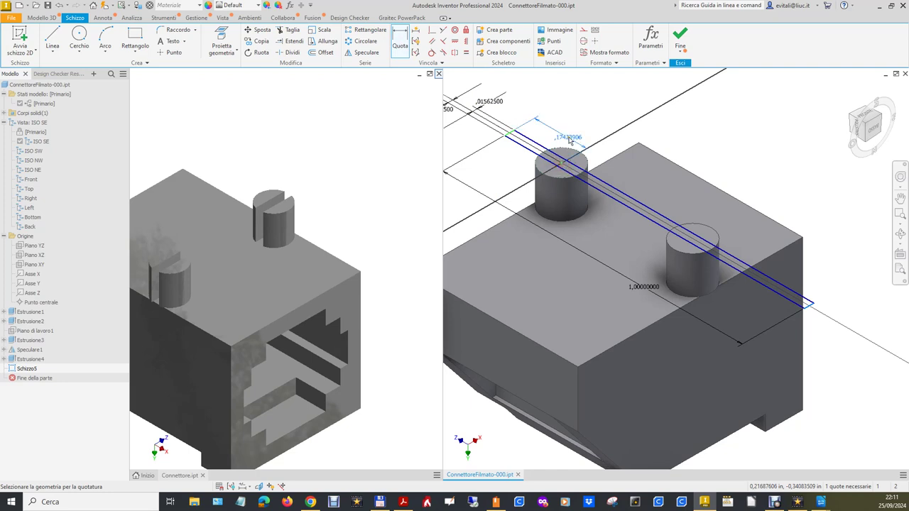
left_click(570, 124)
type("0,2")
key("Return")
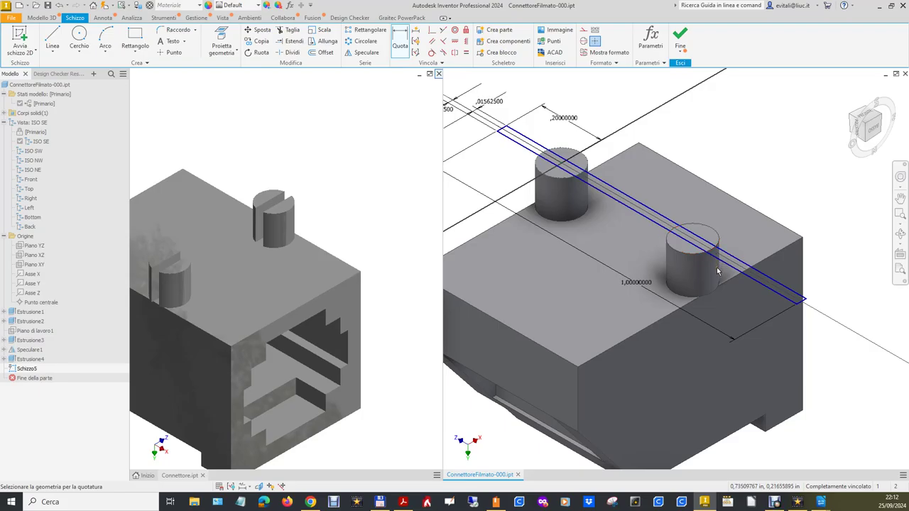
left_click(680, 37)
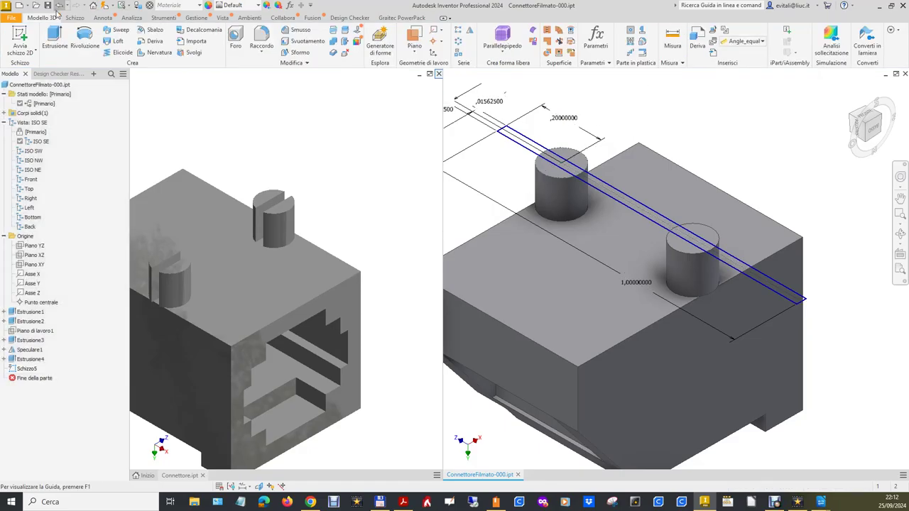
Cut-extrude the thin slot rectangle through both pegs up to the selected face.
left_click(55, 36)
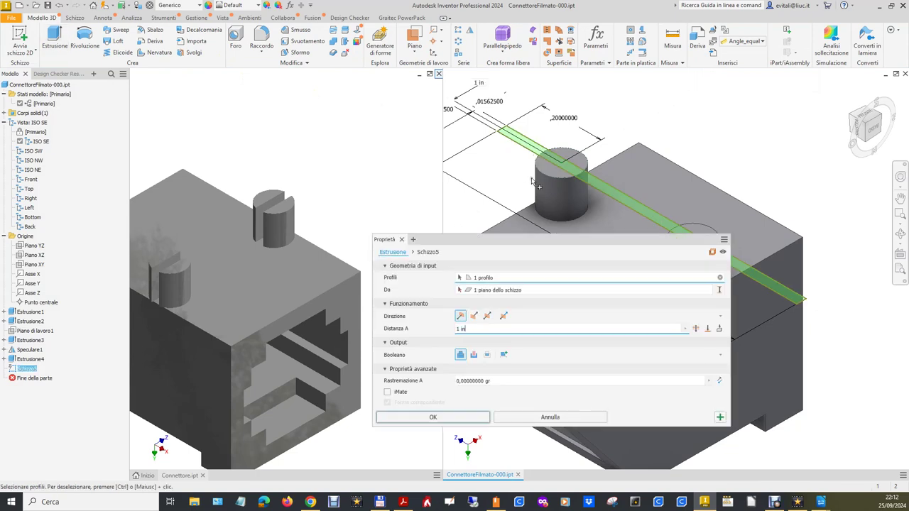
left_click(474, 355)
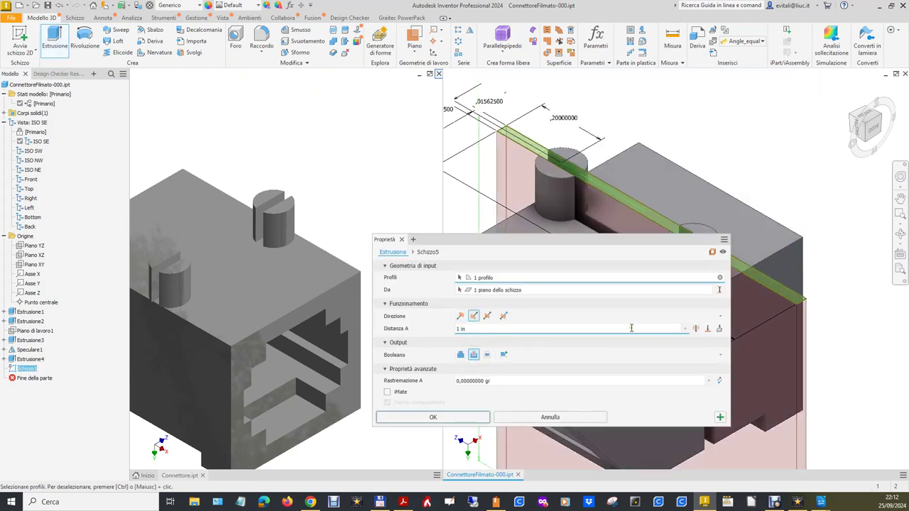
left_click(706, 306)
left_click_drag(677, 240, 412, 153)
left_click(444, 242)
left_click(546, 283)
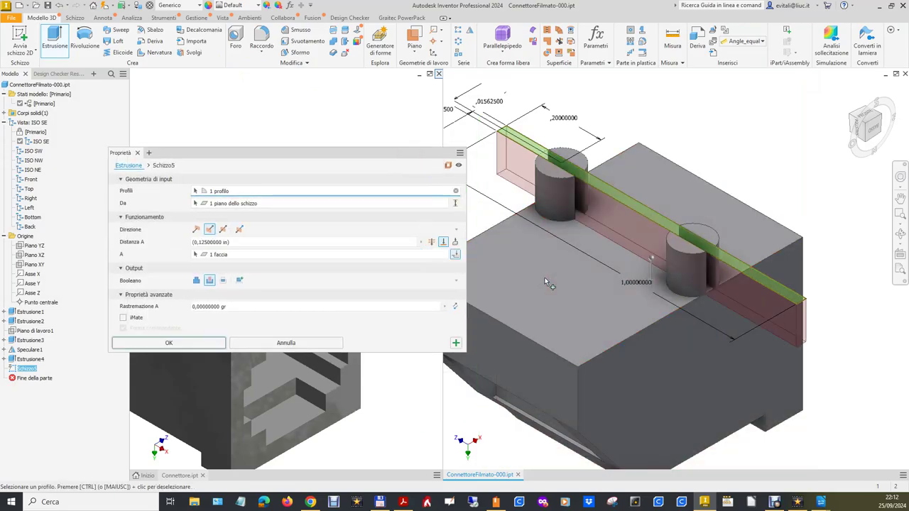
left_click(192, 343)
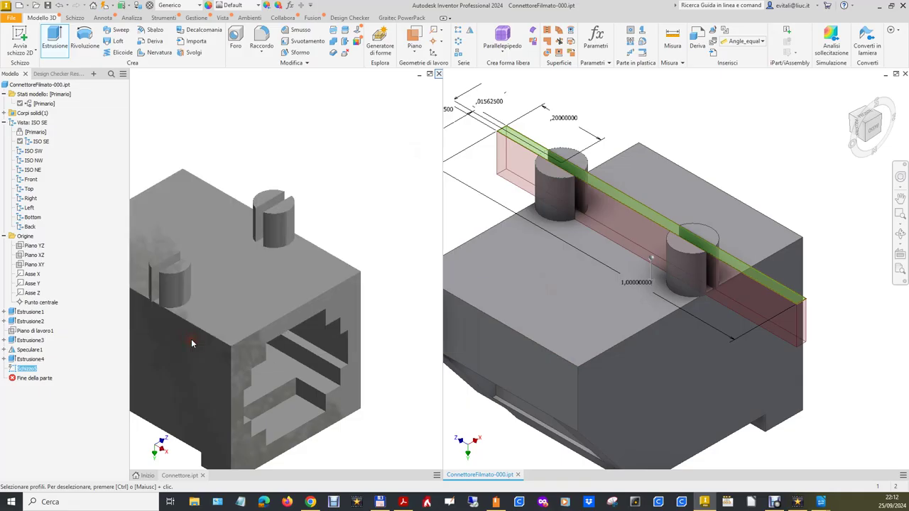
Reset the slotted part to its home view and show Connettore in a standard view.
mouse_move(867, 125)
left_click(841, 87)
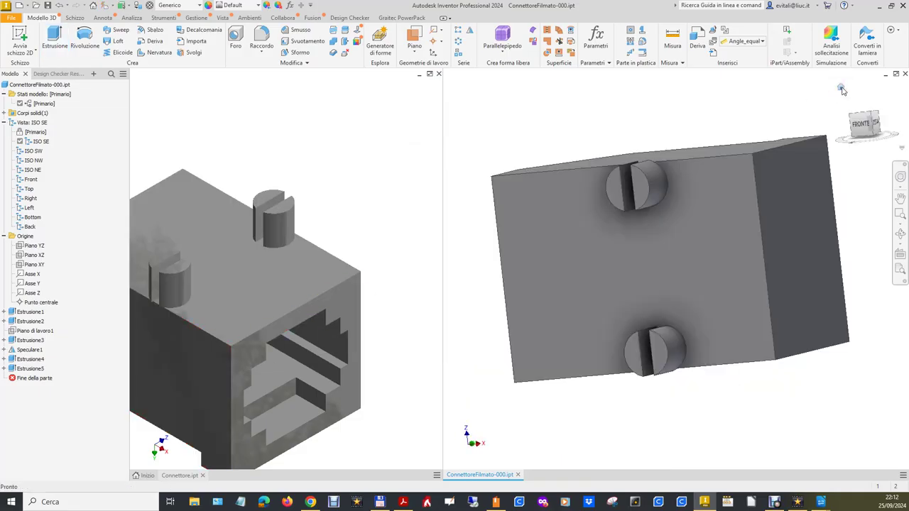
left_click(284, 116)
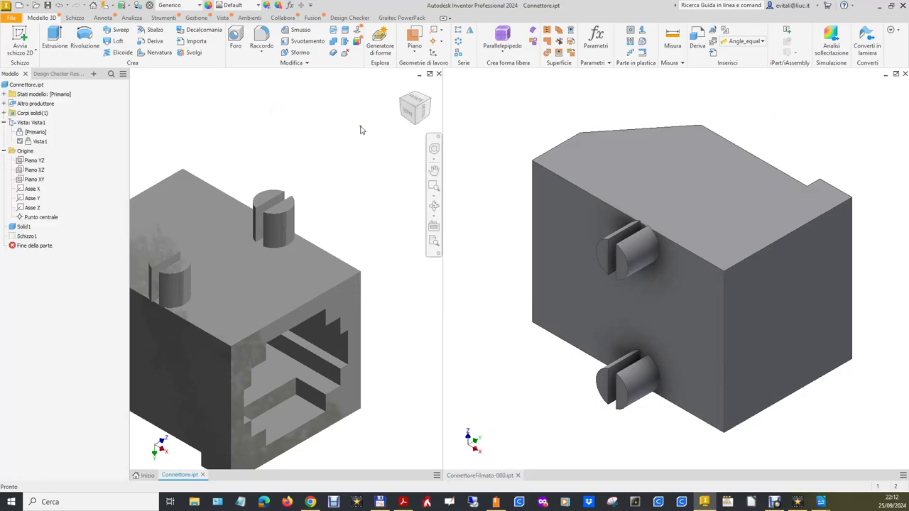
left_click(402, 89)
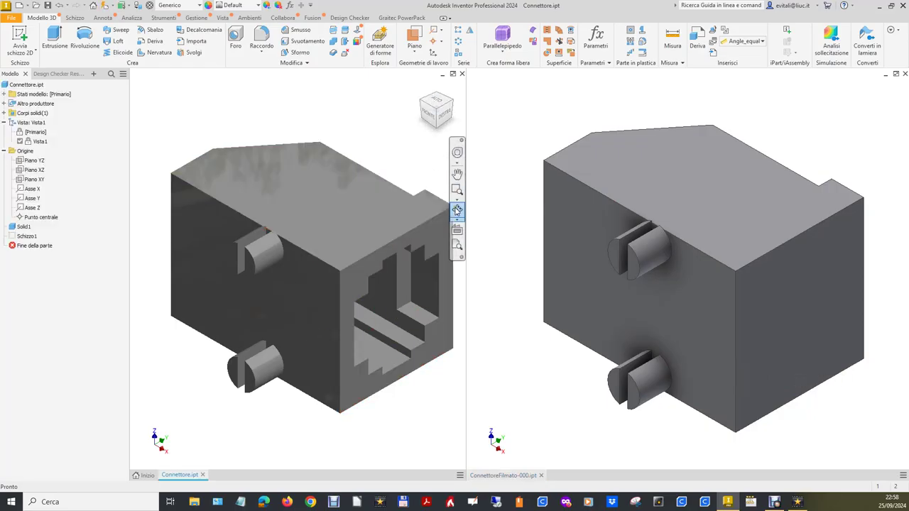
Free-orbit Connettore until its stepped end opening faces the viewer.
left_click(457, 209)
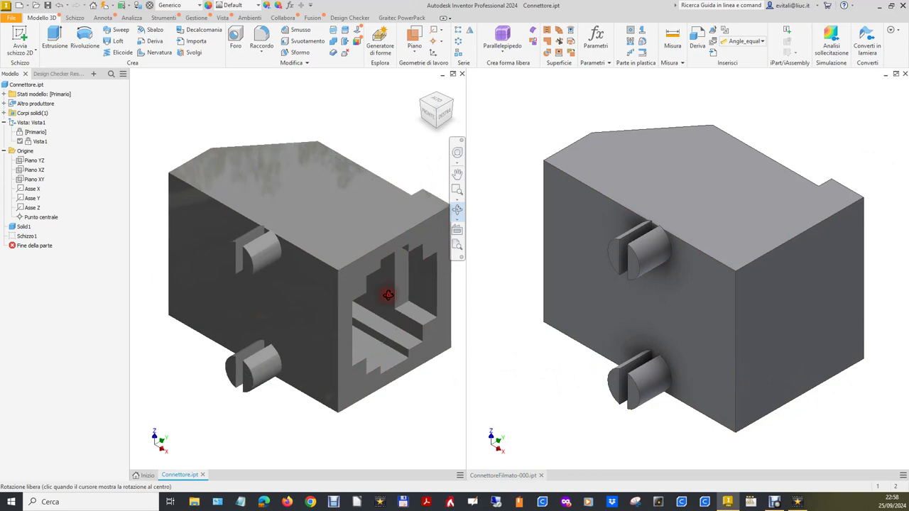
middle_click_drag(388, 294, 314, 275)
left_click_drag(314, 276, 289, 240)
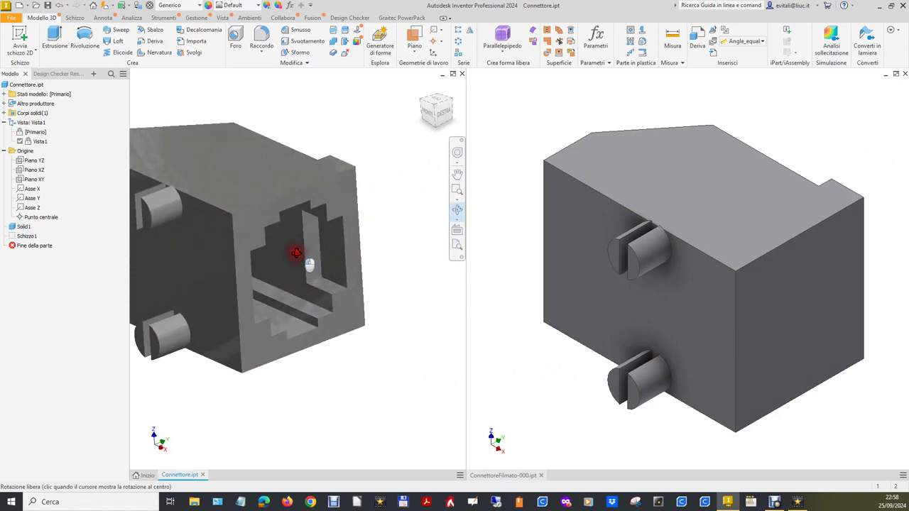
left_click_drag(296, 248, 287, 248)
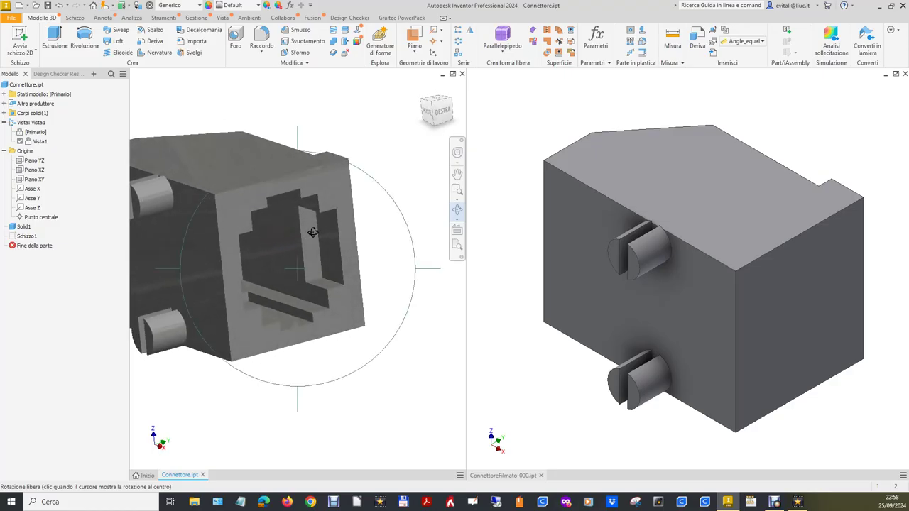
left_click_drag(271, 248, 247, 222)
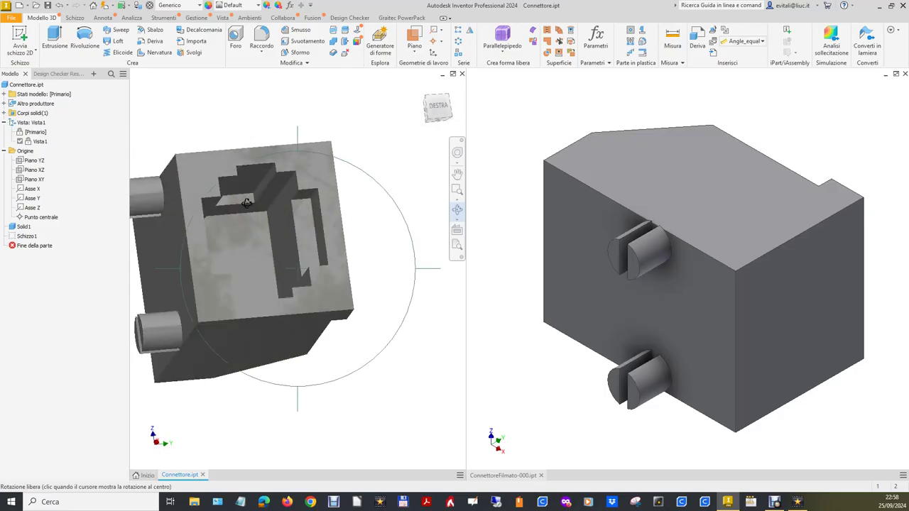
left_click_drag(261, 236, 238, 257)
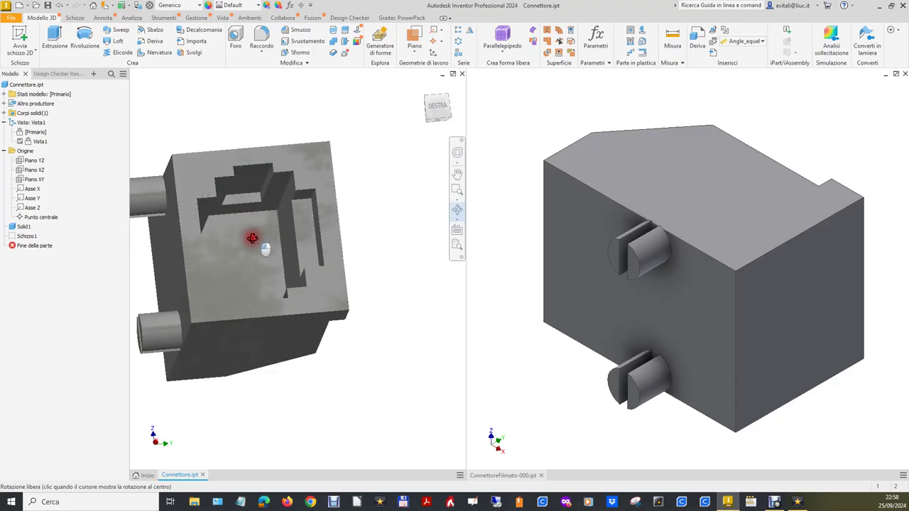
mouse_move(237, 257)
left_mouse_down()
mouse_move(217, 249)
mouse_move(303, 306)
mouse_move(301, 337)
left_mouse_up()
right_click(385, 261)
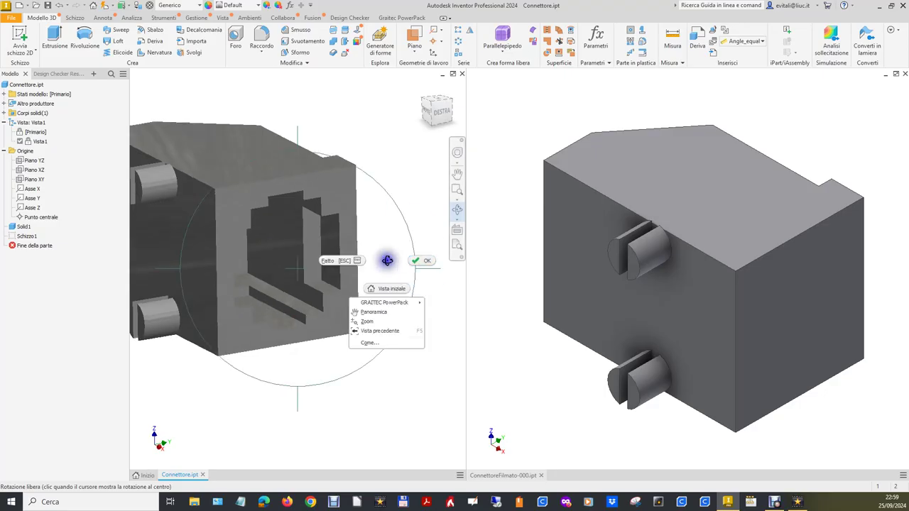
left_click(419, 264)
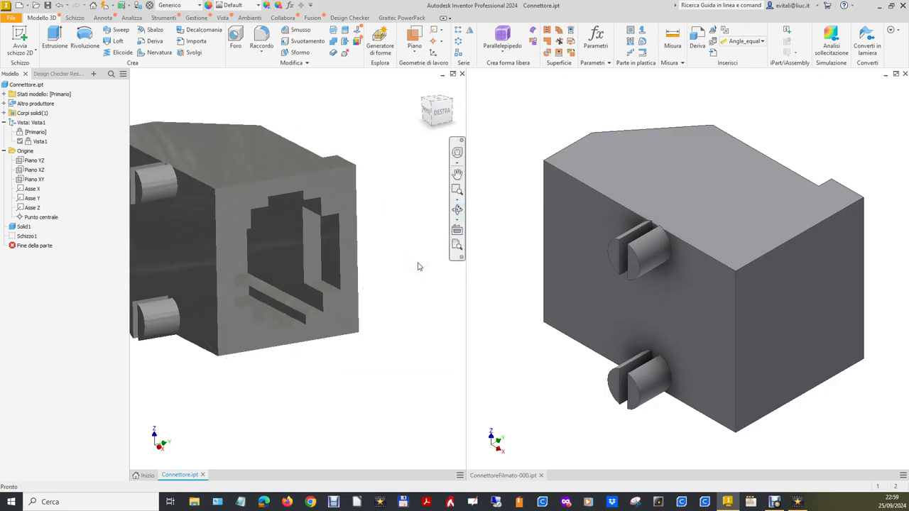
left_click(283, 112)
left_click(21, 37)
On Connettore's end face, trace the stepped opening as a closed line outline.
left_click(255, 192)
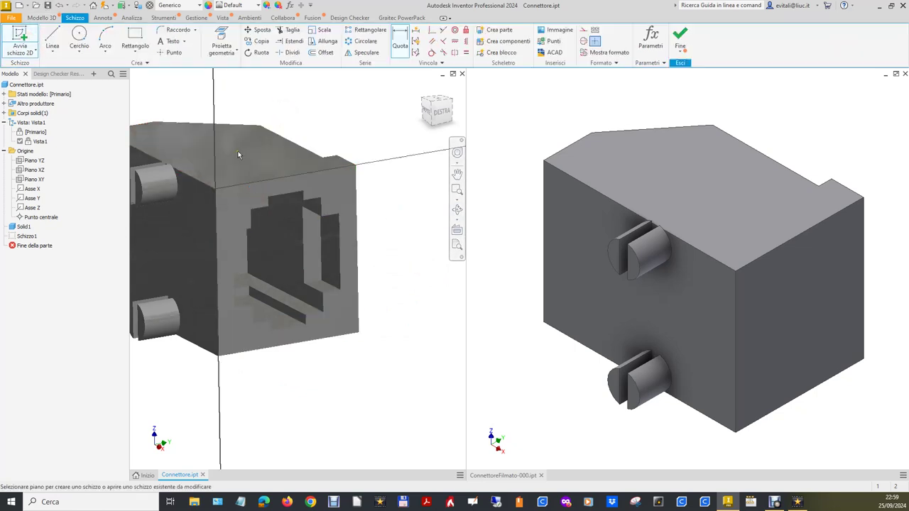
left_click(56, 38)
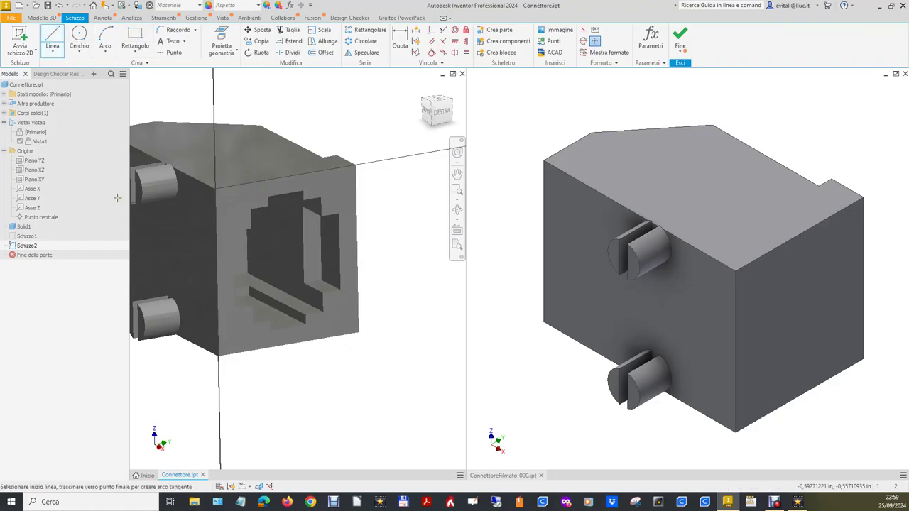
left_click(252, 211)
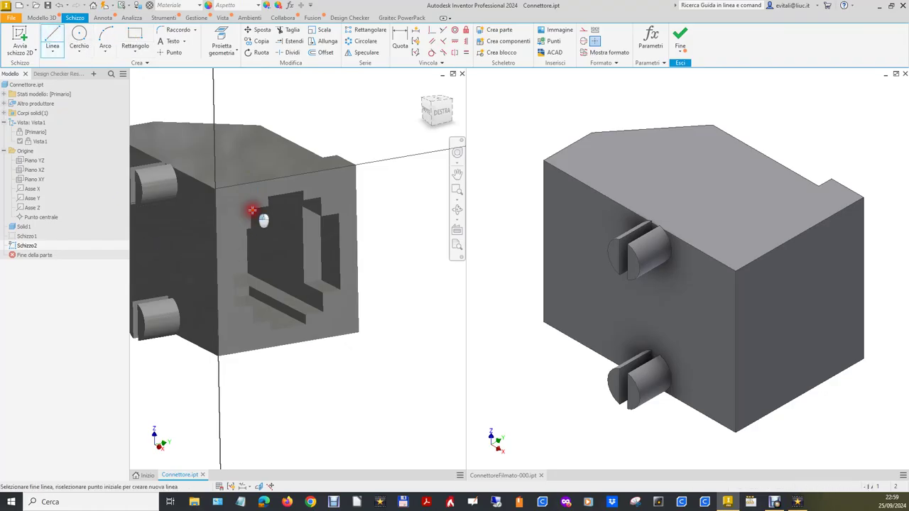
left_click(319, 201)
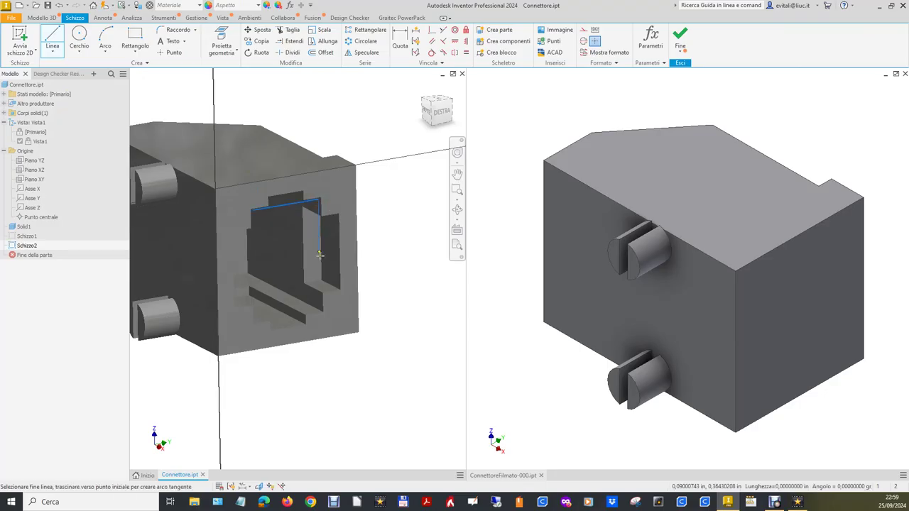
left_click(321, 309)
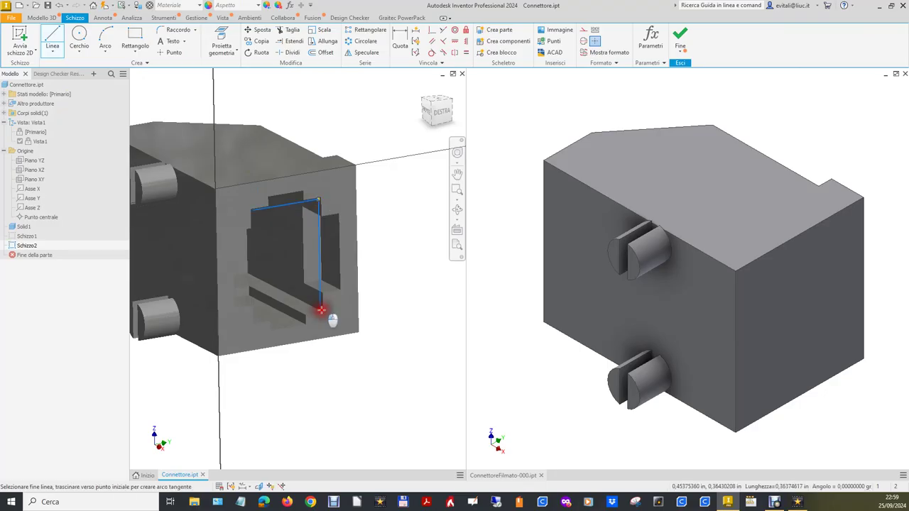
left_click(258, 322)
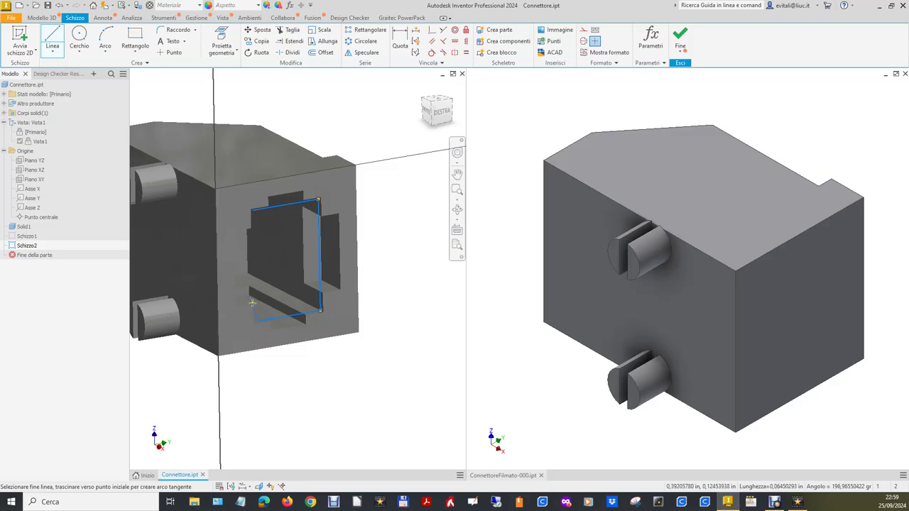
left_click(252, 304)
left_click(236, 306)
left_click(252, 233)
left_click(256, 219)
right_click(256, 219)
left_click(282, 219)
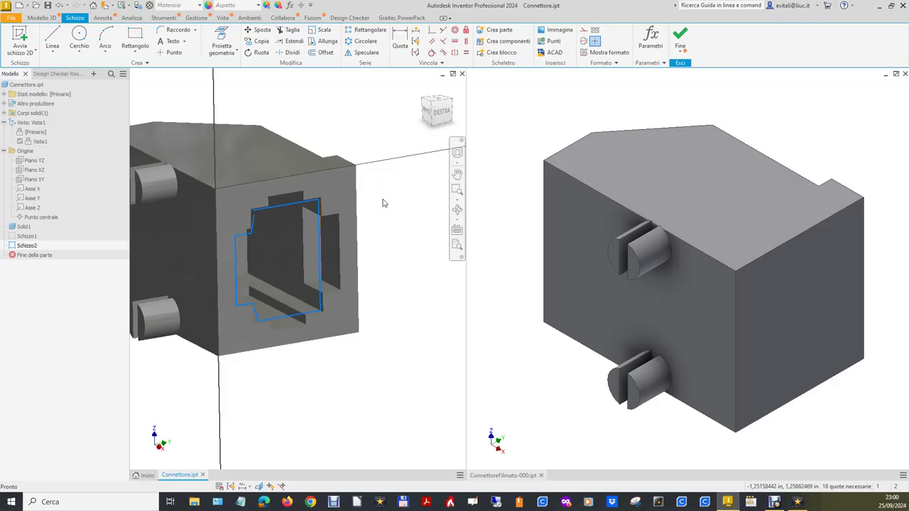
Constrain the outline's top, right and bottom edges and square the bottom-left slanted segments.
left_click(444, 41)
left_click(291, 208)
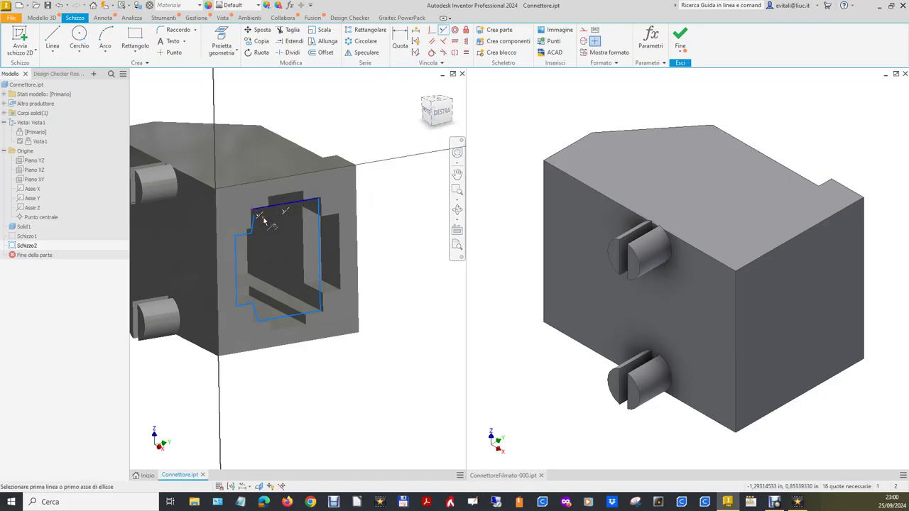
left_click(319, 235)
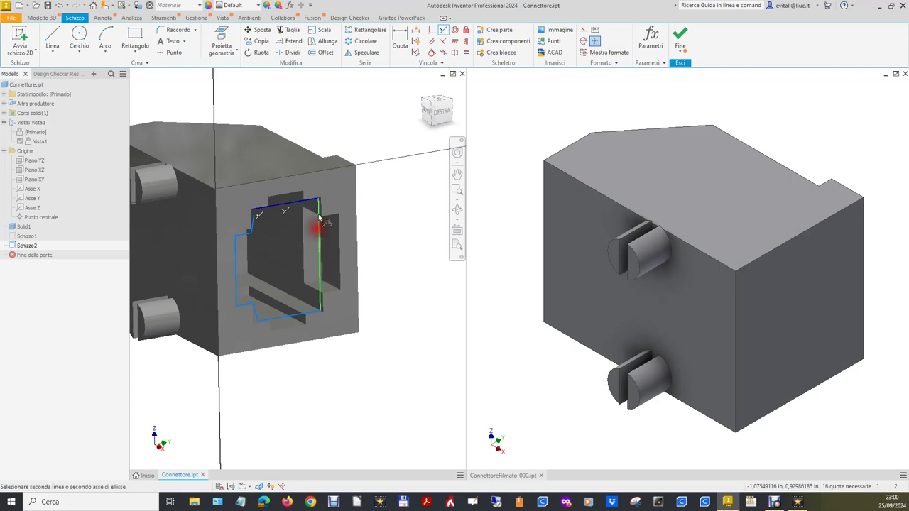
scroll(319, 212, "up", 2)
left_click(319, 211)
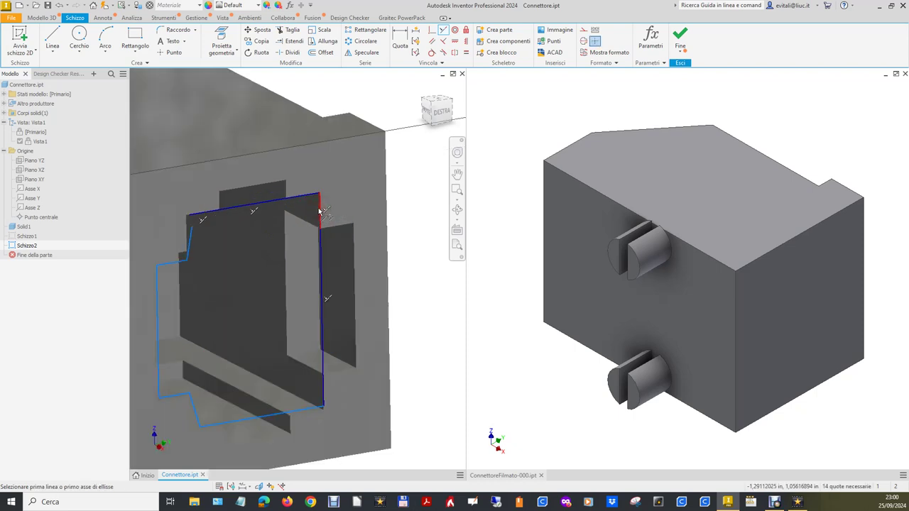
left_click(302, 414)
left_click(304, 416)
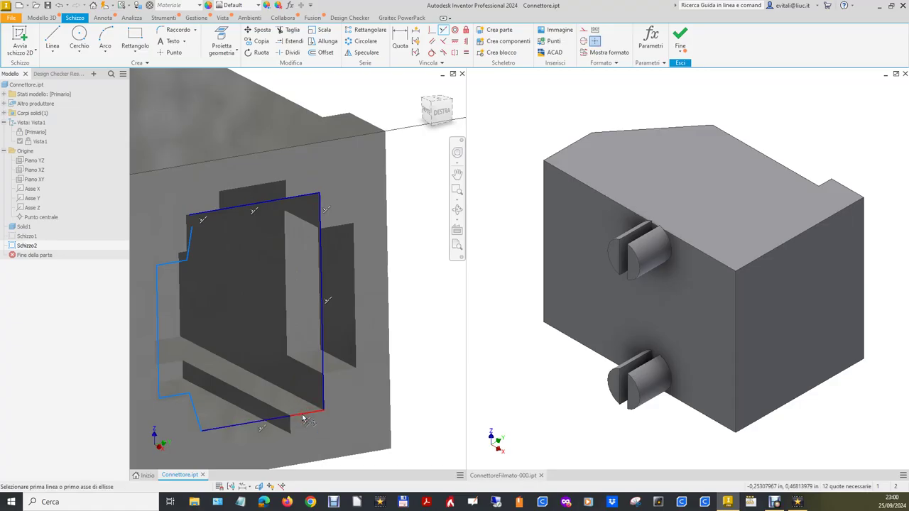
scroll(307, 339, "down", 2)
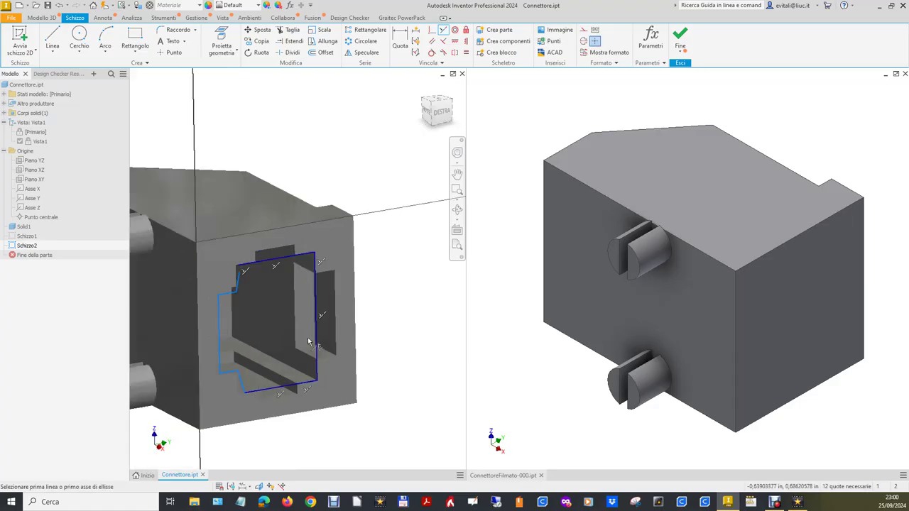
left_click(243, 386)
left_click(240, 380)
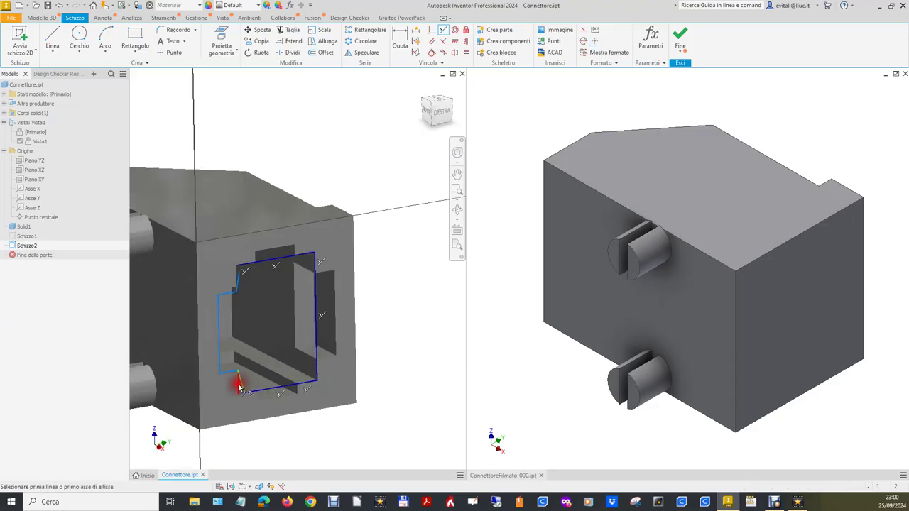
left_click(229, 375)
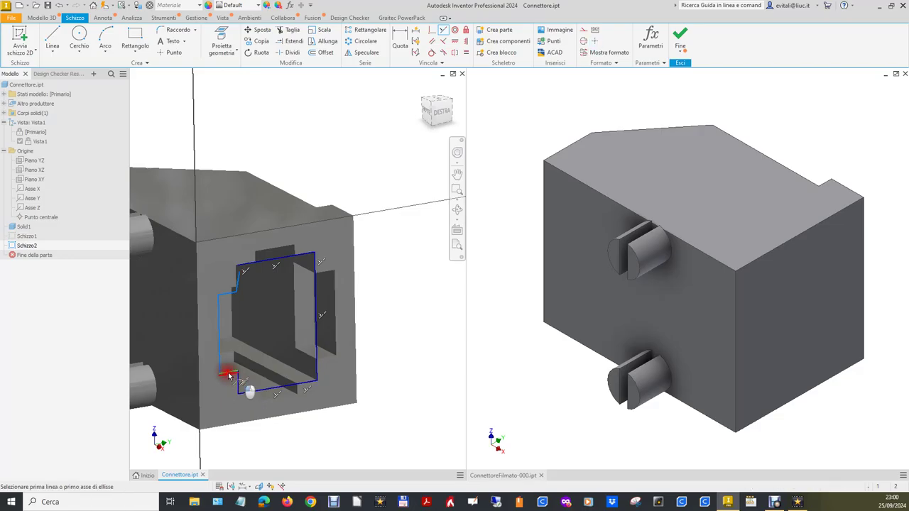
left_click(218, 364)
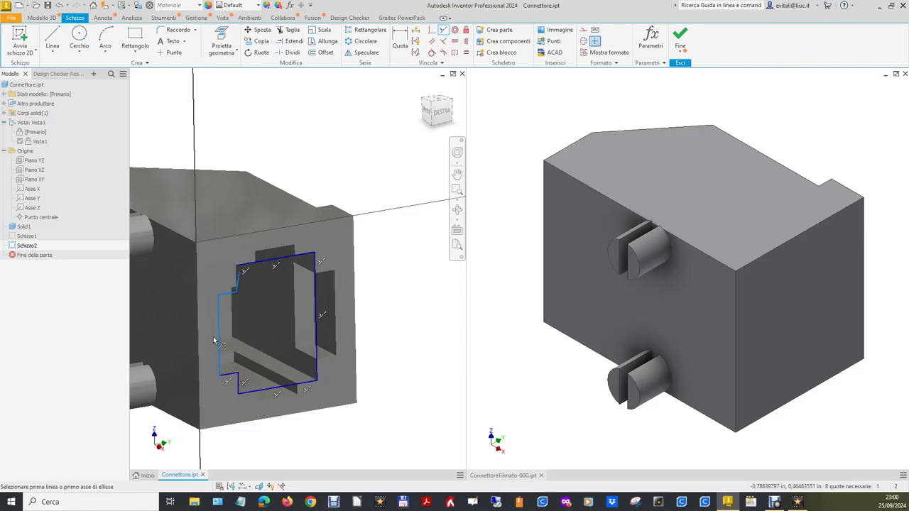
Constrain the left line, the short step segment and the slanted upper segment vertical.
scroll(220, 359, "up", 5)
left_click(236, 327)
left_click(230, 327)
left_click(275, 183)
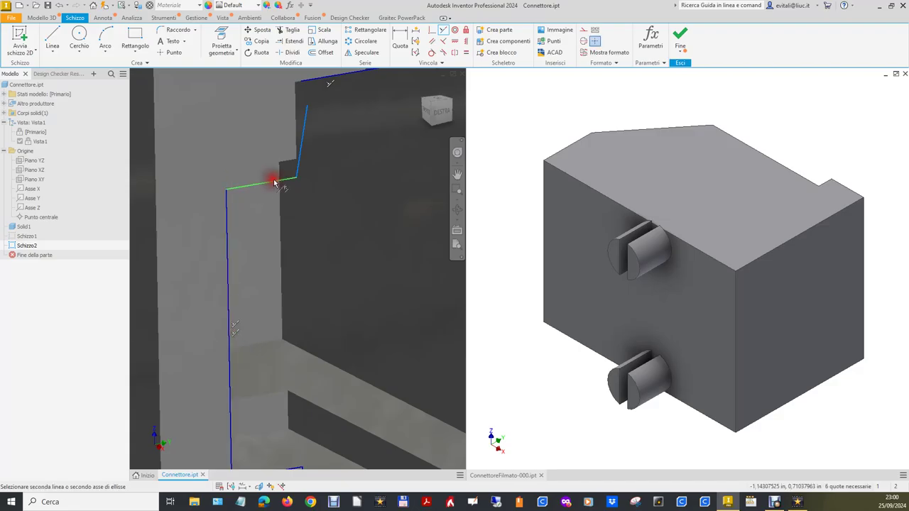
left_click(298, 164)
left_click(302, 145)
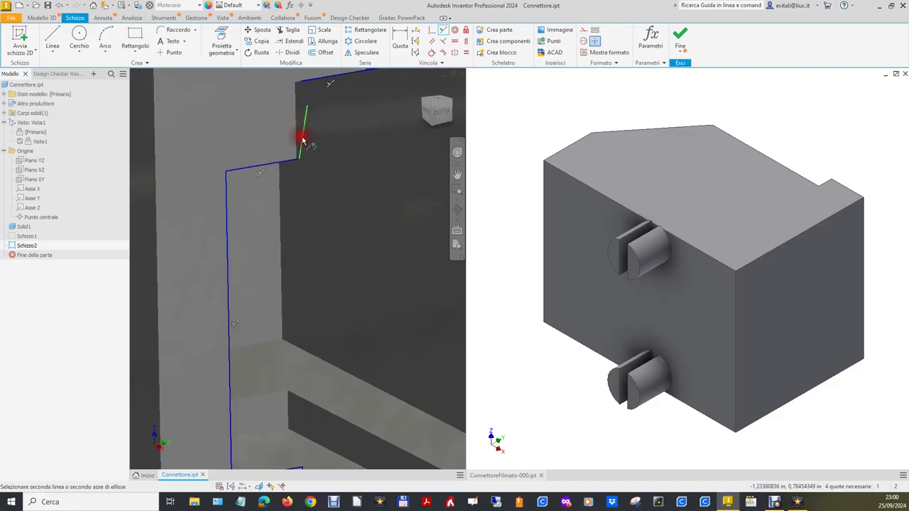
left_click(300, 135)
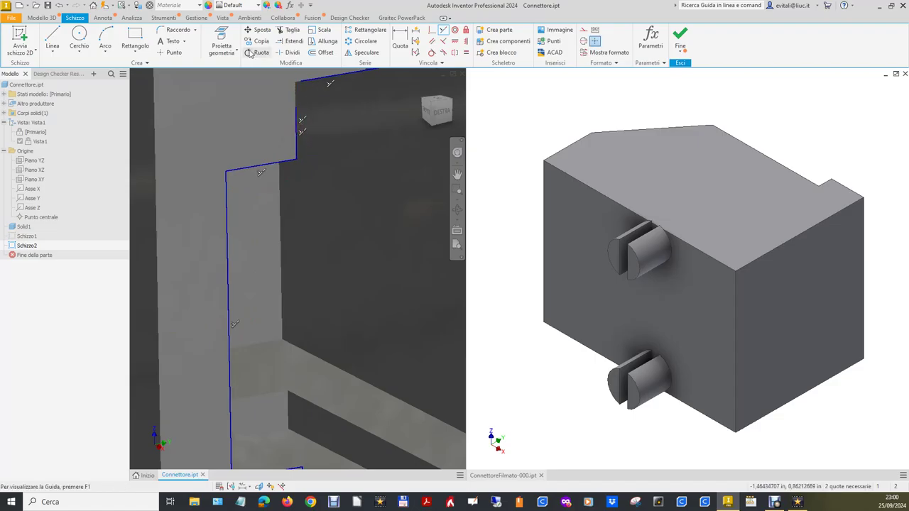
Extend the open segments to close the gaps, leaving the sketch fully constrained.
left_click(291, 41)
left_click(295, 112)
scroll(254, 121, "up", 2)
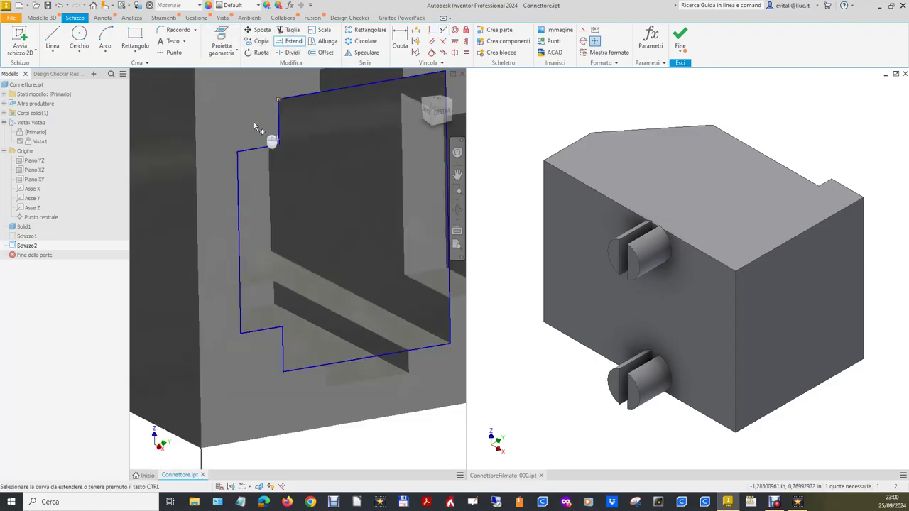
left_click(291, 103)
scroll(222, 213, "up", 3)
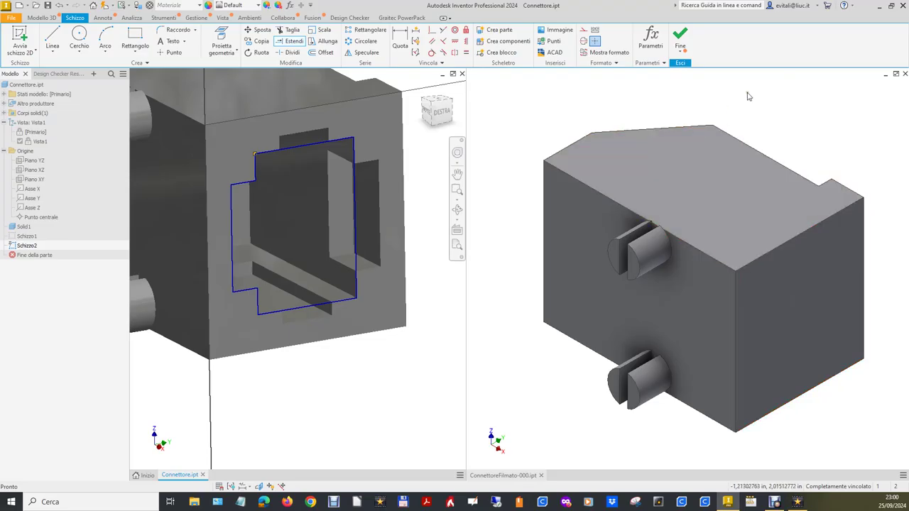
left_click(745, 95)
Start a sketch on the end face of ConnettoreFilmato-000 and draw the outline's left vertical edge.
left_click(21, 39)
left_click(801, 324)
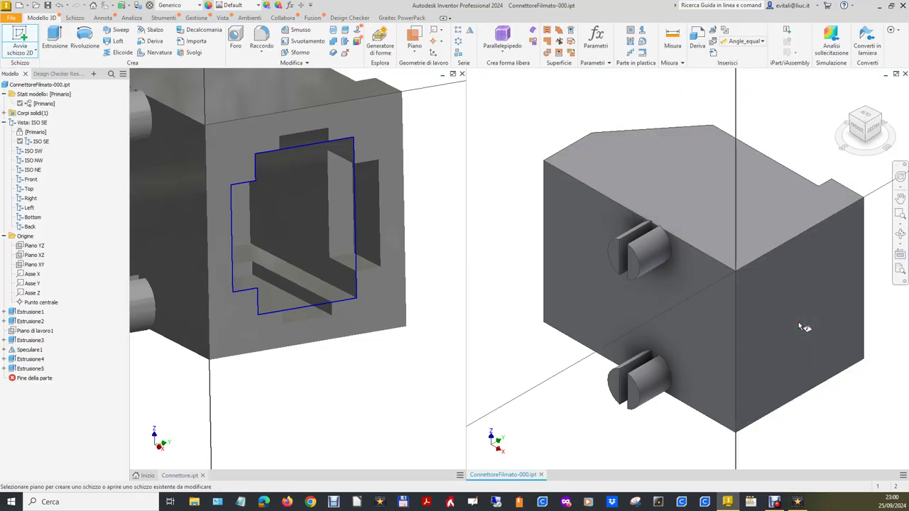
key("alt")
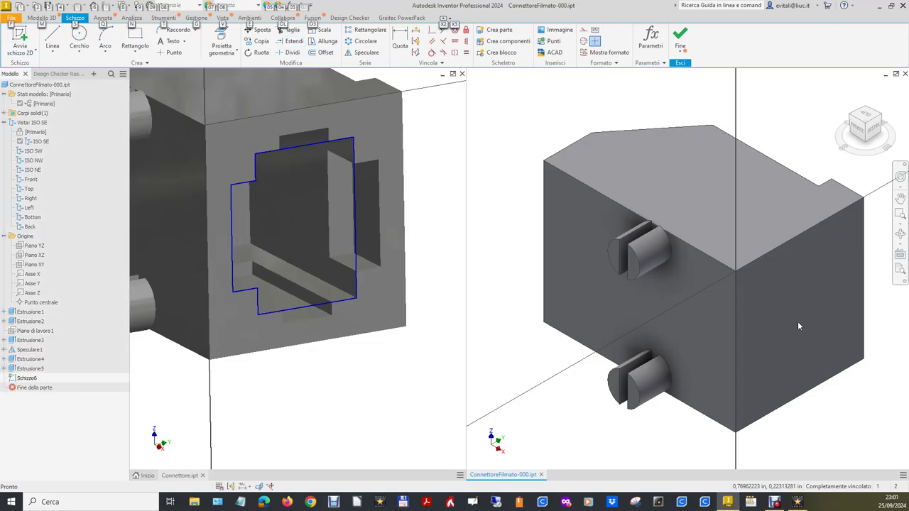
key("l")
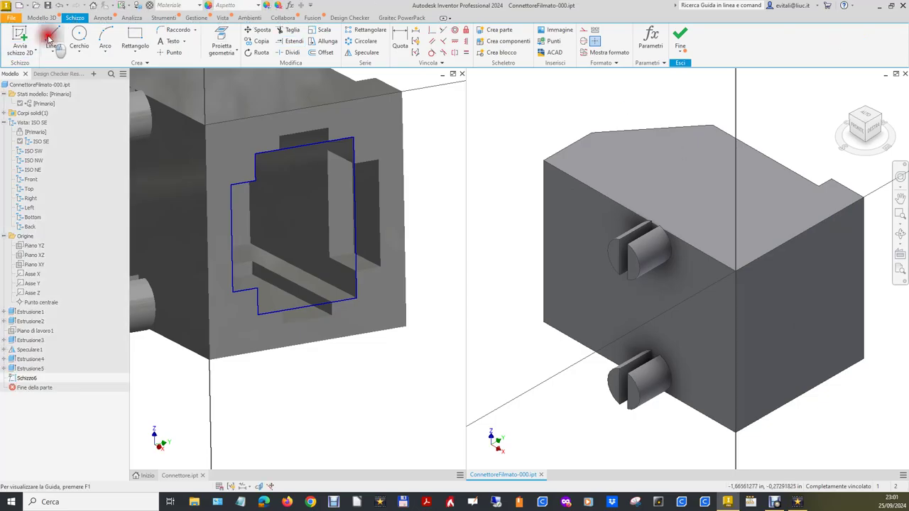
left_click(761, 310)
left_click(761, 377)
Continue the outline through the bottom step, right edge and top edge, closing it at the notch.
left_click(780, 370)
left_click(780, 382)
left_click(836, 353)
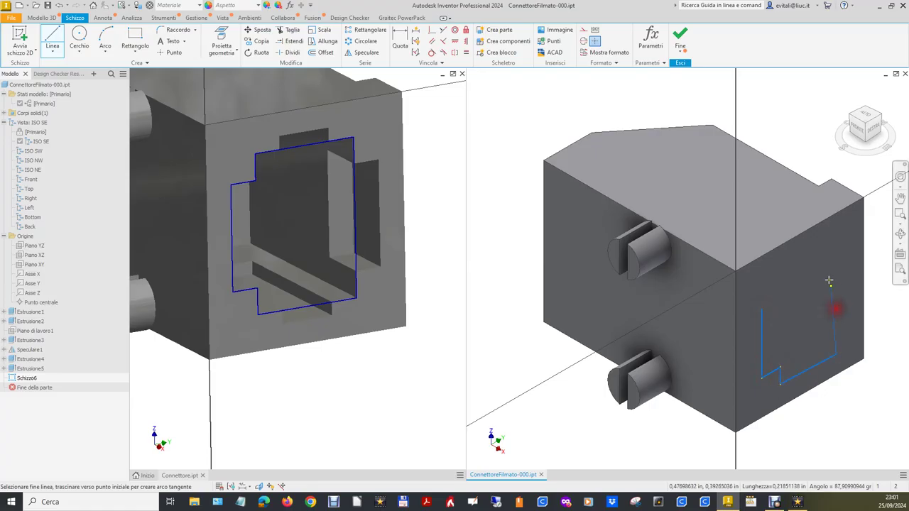
left_click(832, 239)
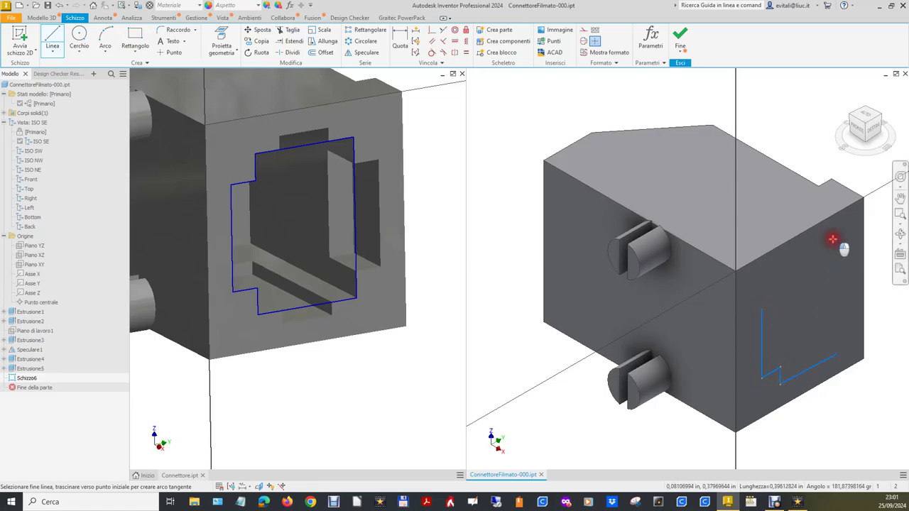
left_click(773, 270)
left_click(780, 291)
left_click(762, 298)
right_click(762, 298)
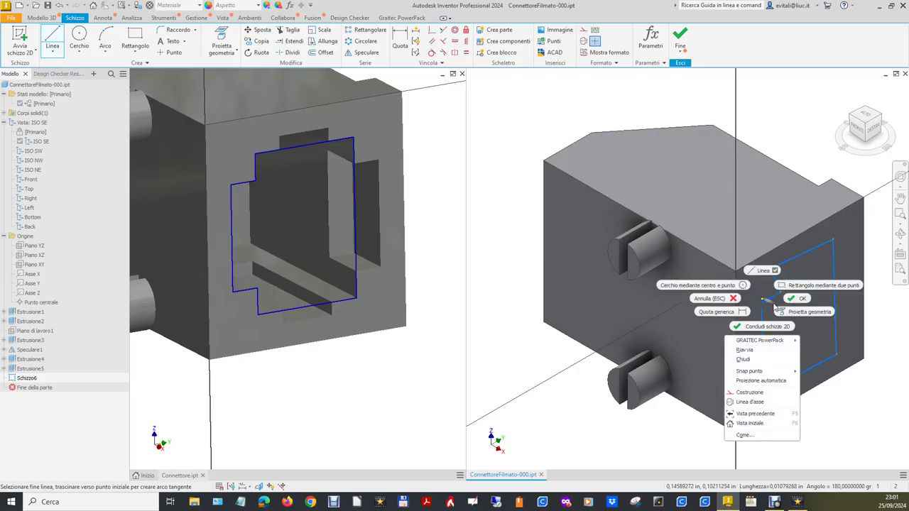
Make two left edges perpendicular and align the outline's top edge with the face edge.
left_click(788, 292)
left_click(432, 30)
left_click(763, 314)
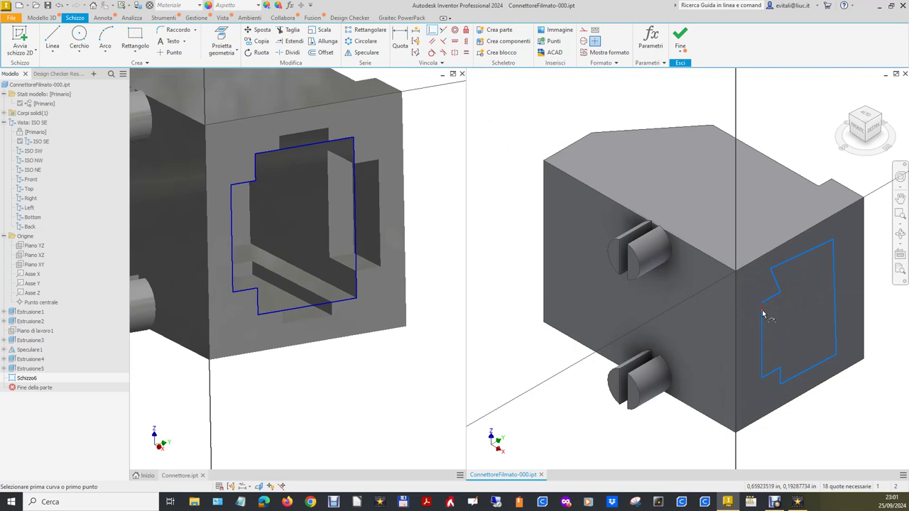
left_click(763, 305)
left_click(466, 41)
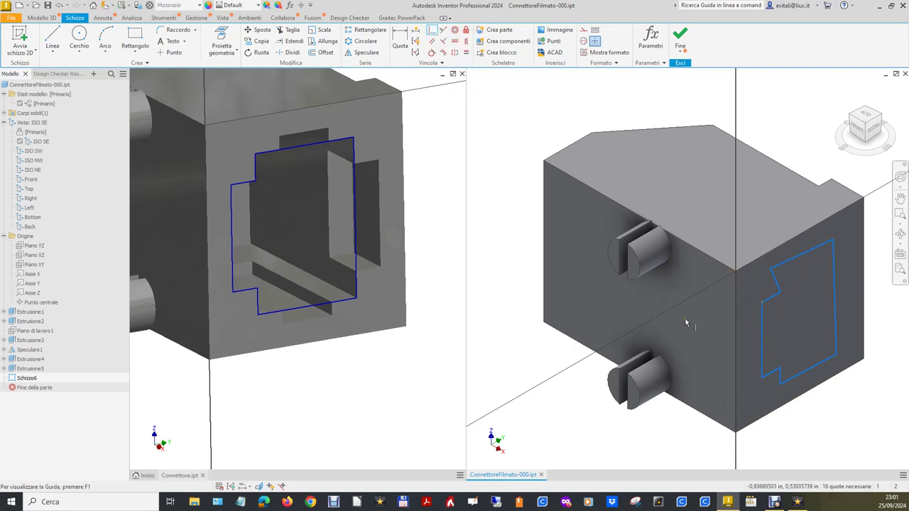
left_click(797, 262)
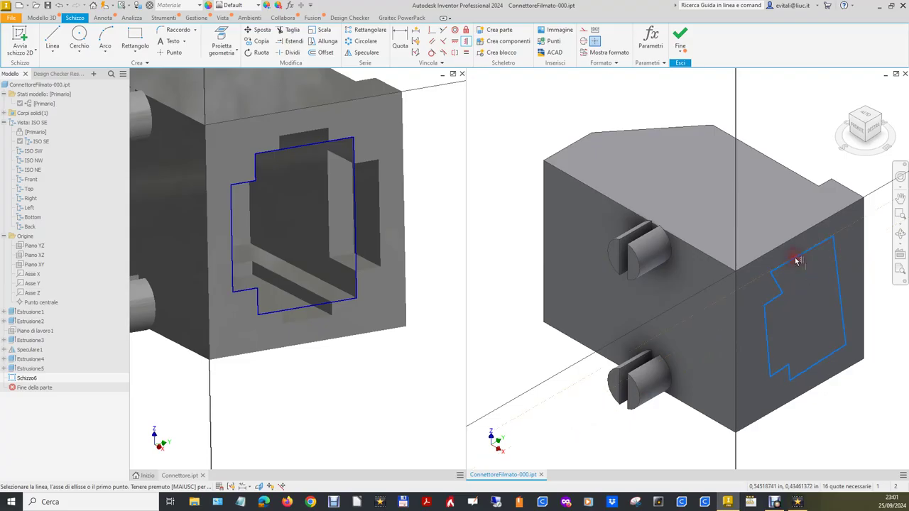
Make the outline's right edge and the upper short edge vertical.
left_click(441, 45)
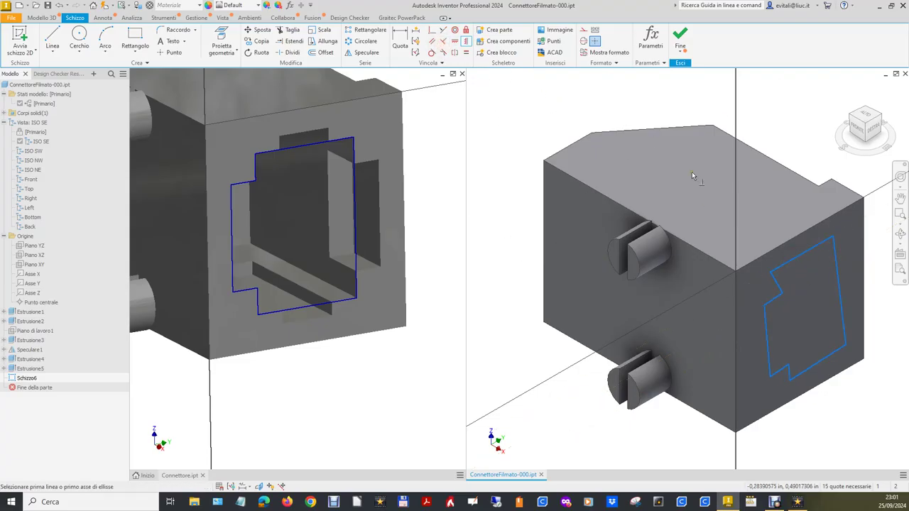
left_click(834, 257)
left_click(823, 249)
left_click(778, 287)
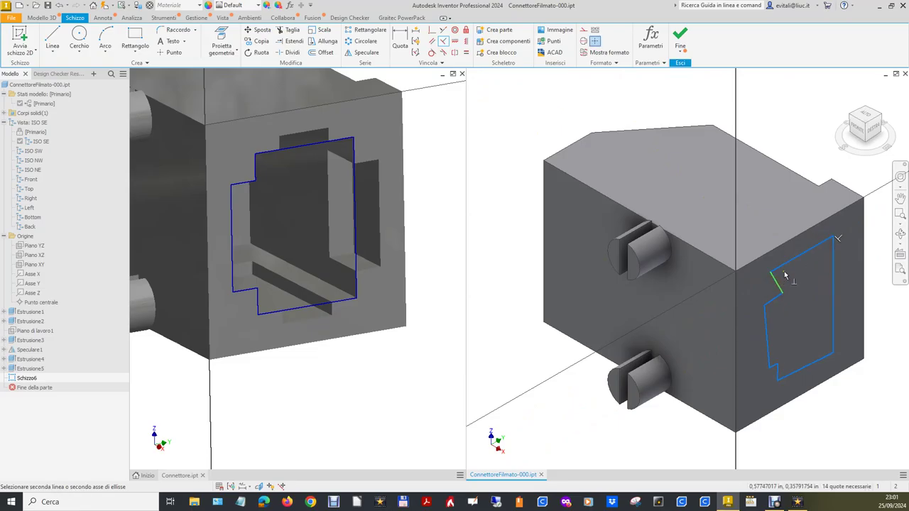
left_click(784, 264)
Constrain the short lower and lower-left edges vertical, and make the bottom edge parallel.
left_click(764, 310)
left_click(772, 288)
left_click(749, 333)
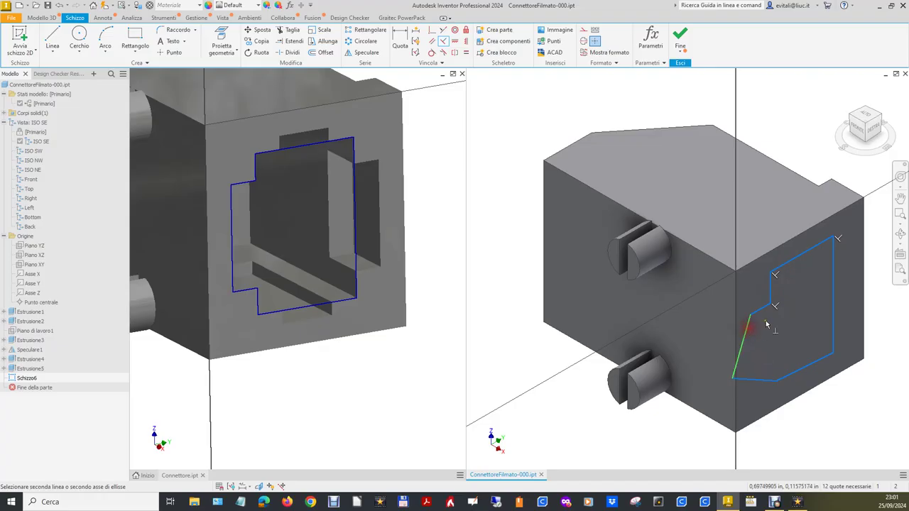
left_click(761, 308)
left_click(763, 381)
left_click(731, 368)
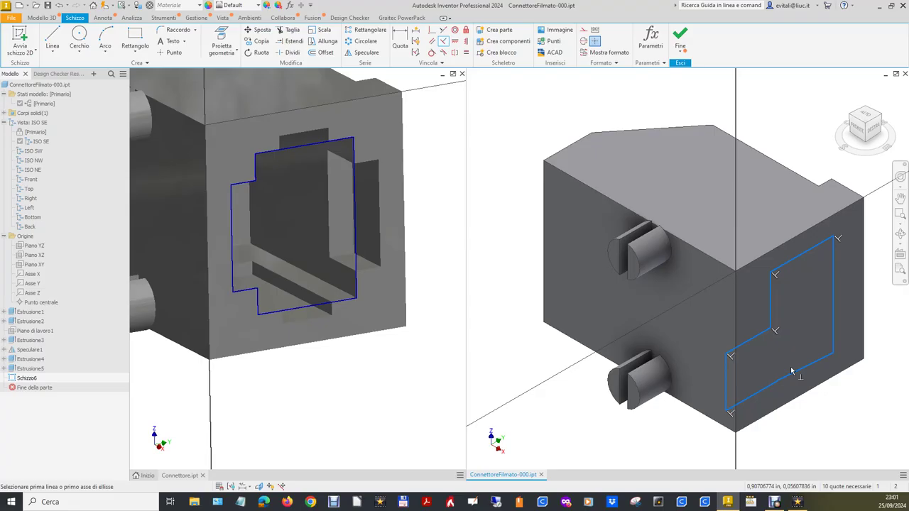
left_click(813, 363)
Make the right edge parallel to the bottom edge, then drag the edges into the stepped shape.
left_click(835, 335)
key("Escape")
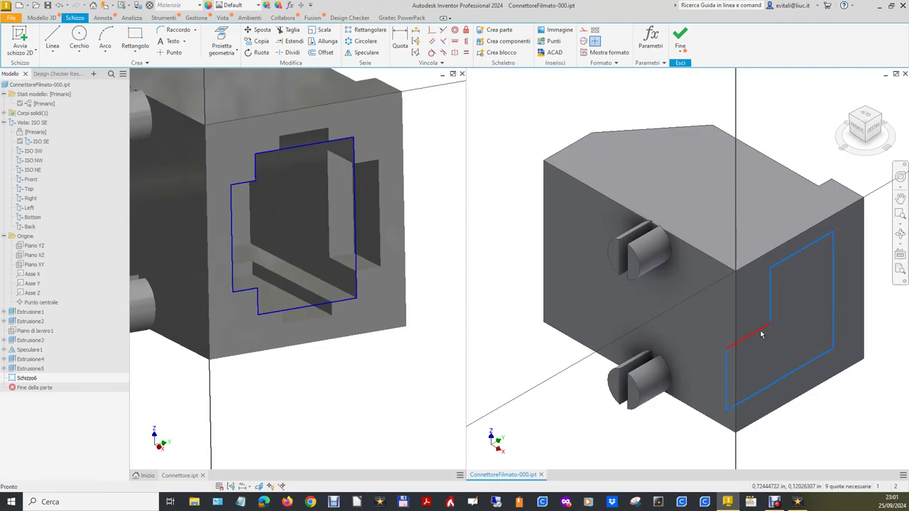
left_click_drag(761, 333, 762, 298)
left_click_drag(765, 394, 755, 334)
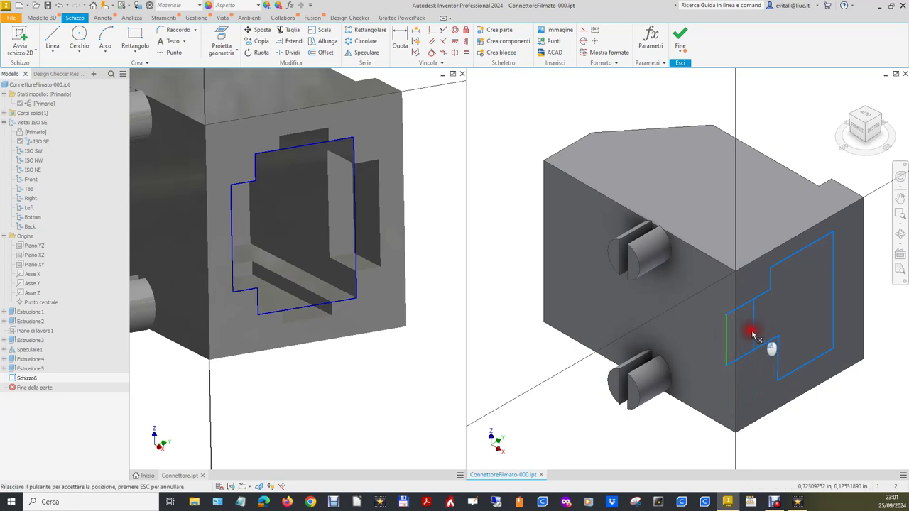
left_click_drag(755, 334, 754, 339)
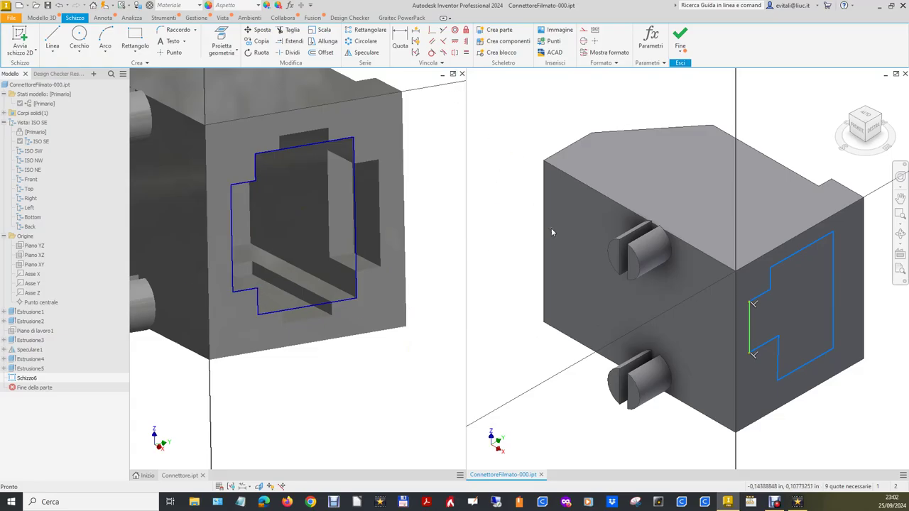
left_click(813, 420)
Make the upper and lower short vertical step edges collinear and equal in length.
left_click(443, 30)
left_click(770, 277)
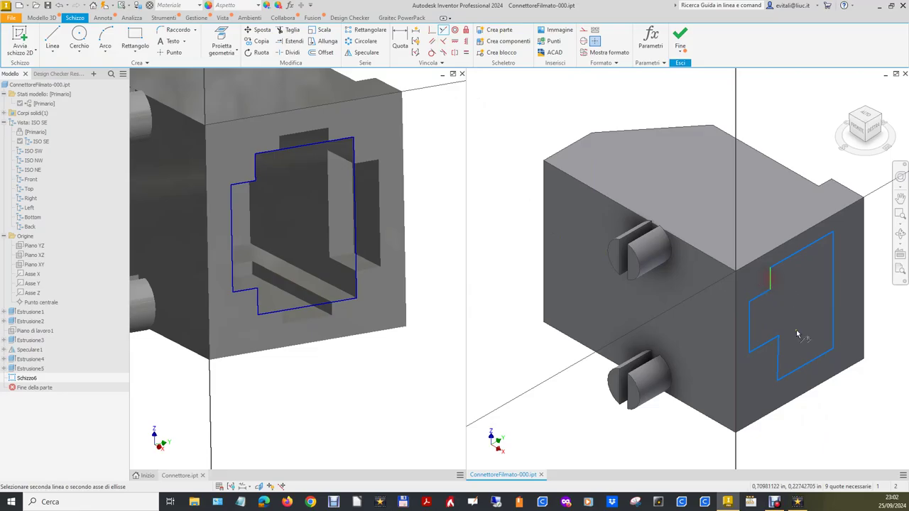
left_click(779, 357)
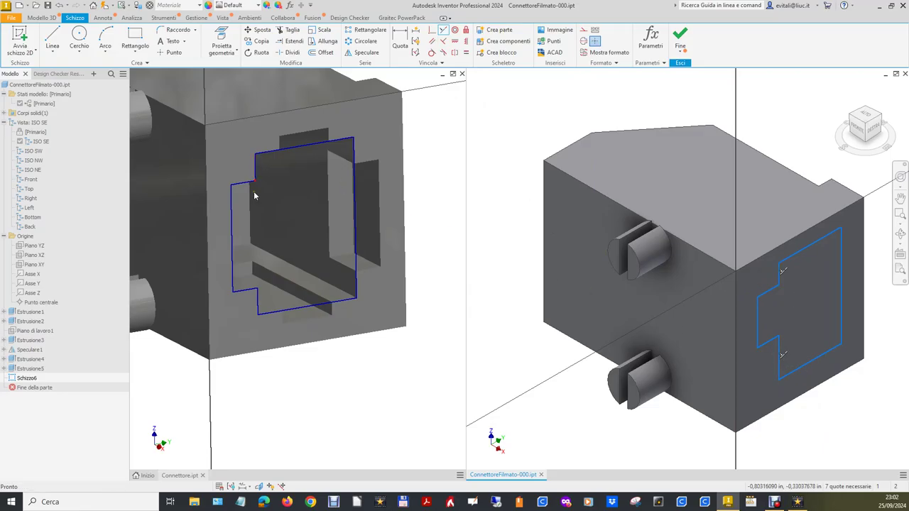
left_click(465, 54)
left_click(780, 276)
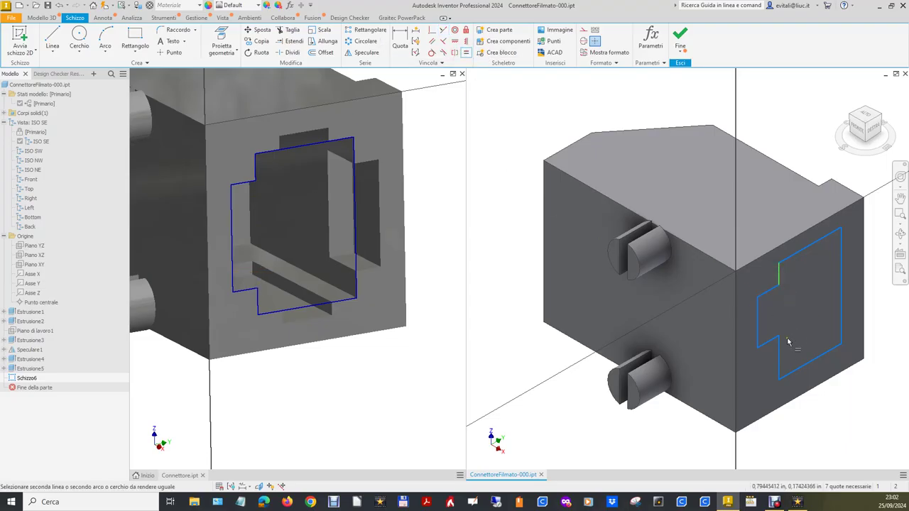
left_click(781, 353)
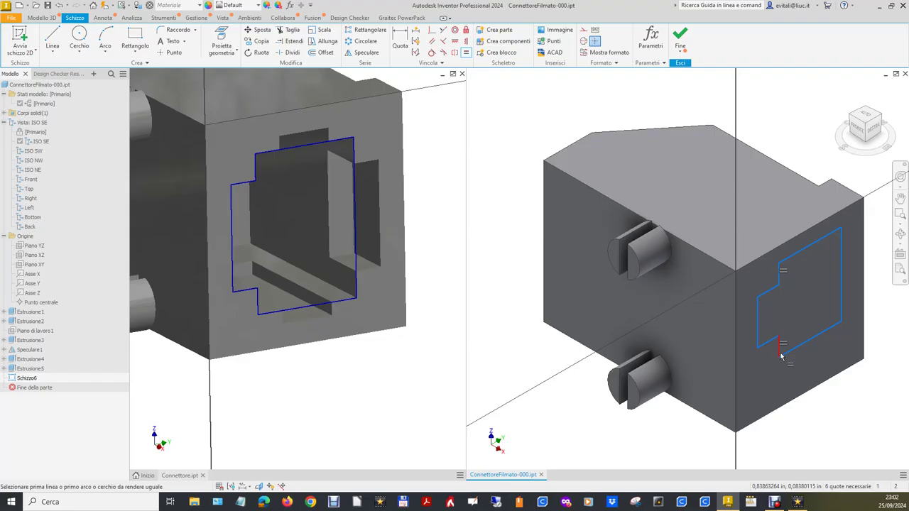
On the reference Connettore, add driven dimensions to the slot's left, right and bottom lines (0.25, 0.375, 0.25).
left_click(442, 259)
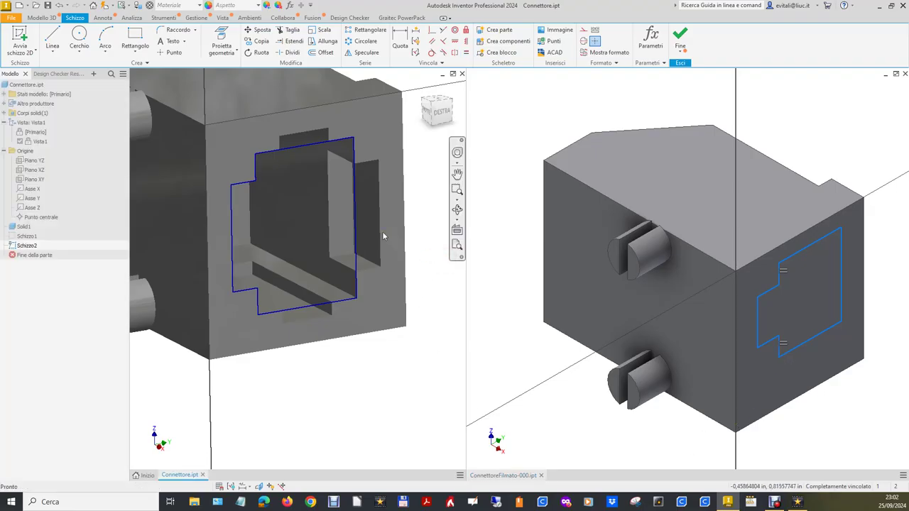
left_click(400, 37)
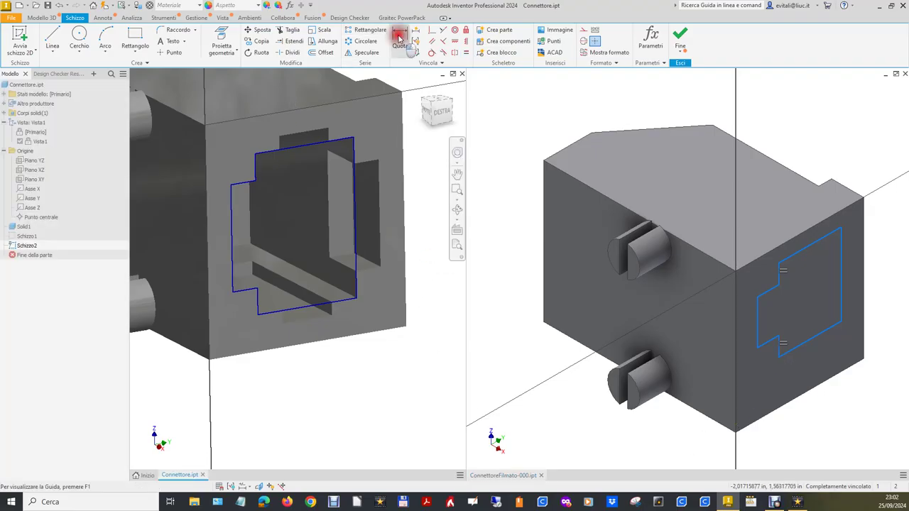
left_click(232, 228)
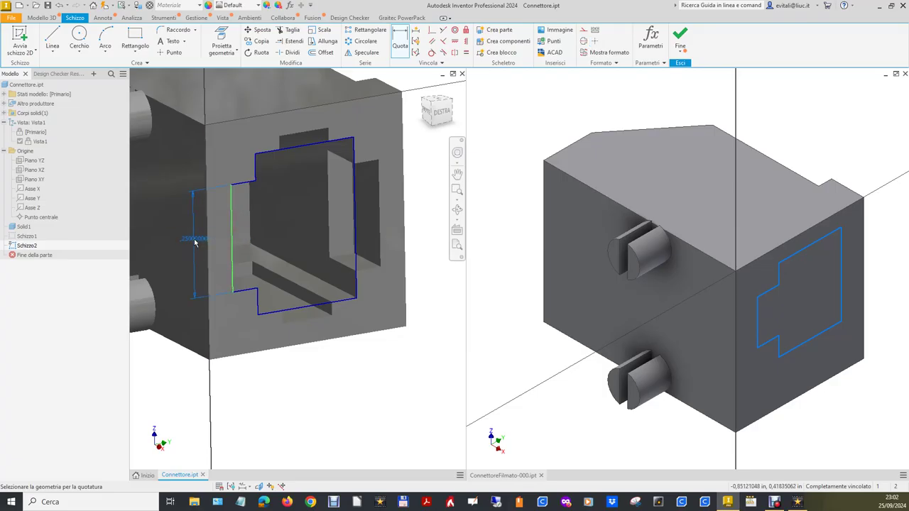
left_click(195, 242)
left_click(377, 165)
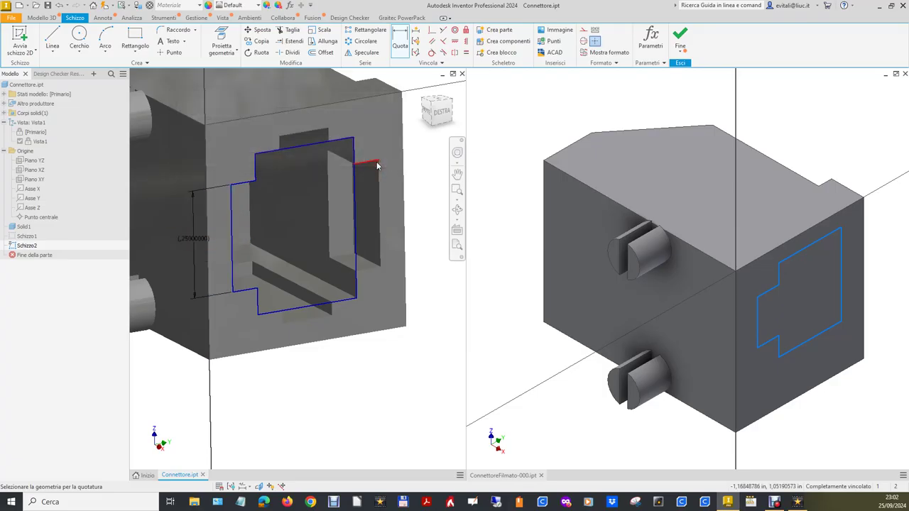
left_click(355, 194)
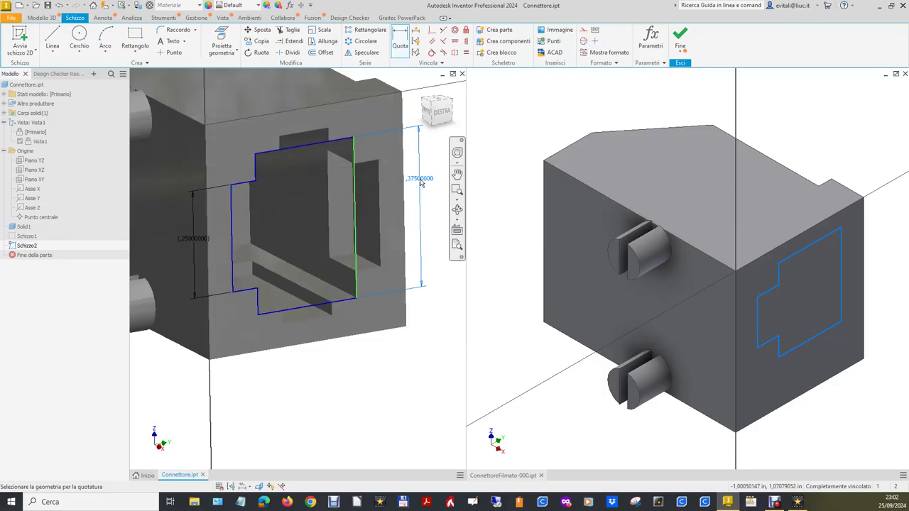
left_click(424, 181)
left_click(379, 165)
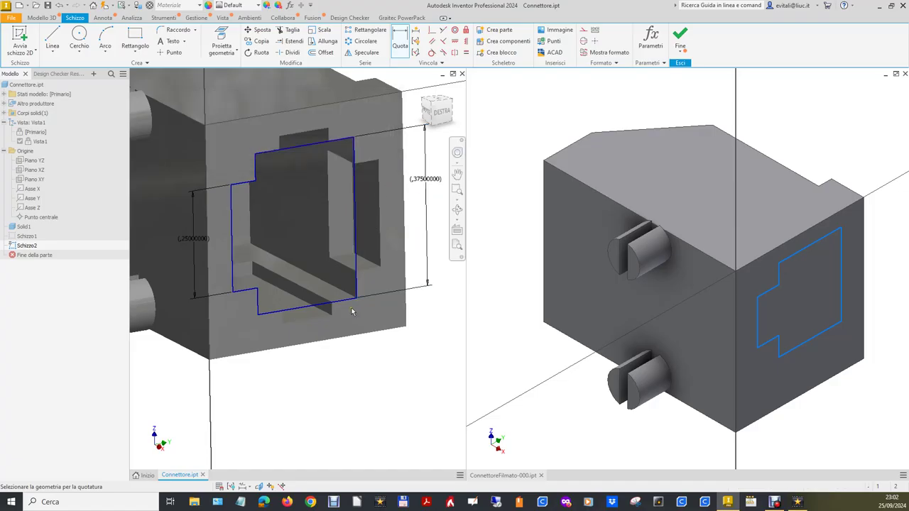
left_click(319, 305)
left_click(325, 367)
left_click(371, 164)
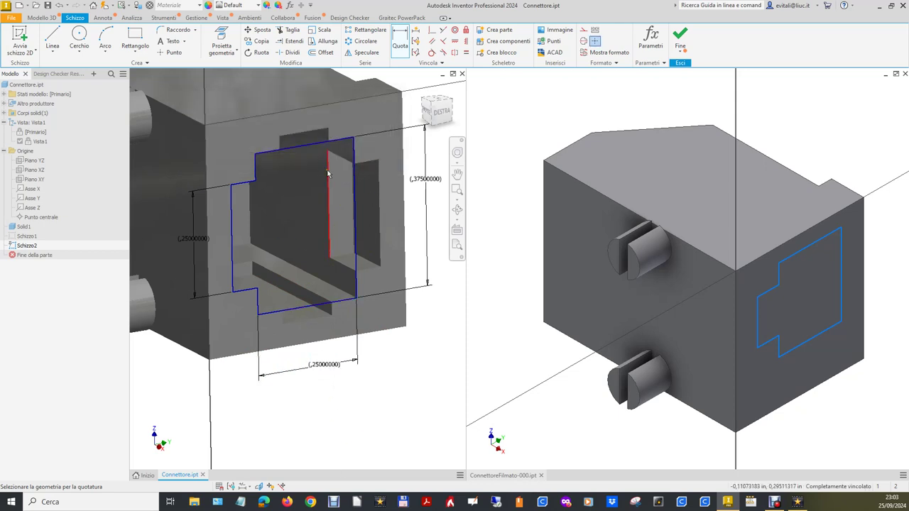
Dimension the offset between the opening's short top edge and the block's top edge.
left_click(400, 42)
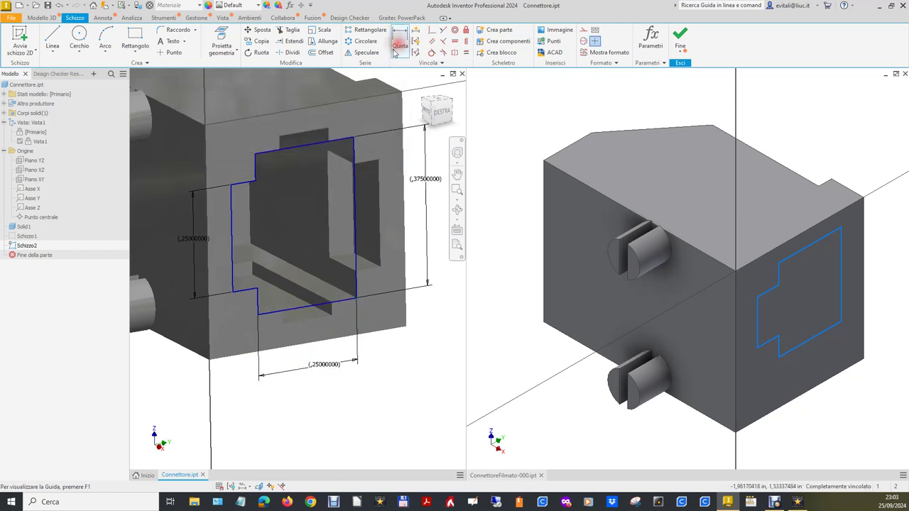
left_click(315, 132)
left_click(317, 108)
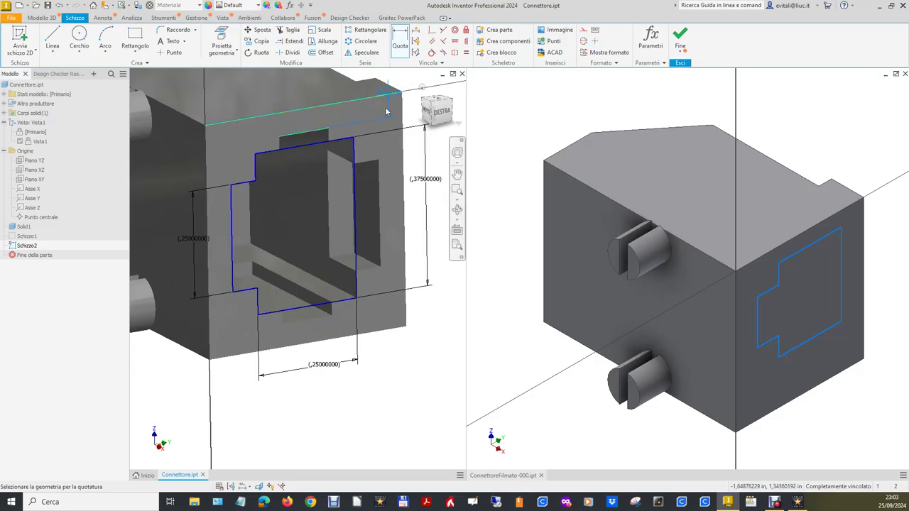
scroll(370, 284, "up", 3)
left_click(377, 137)
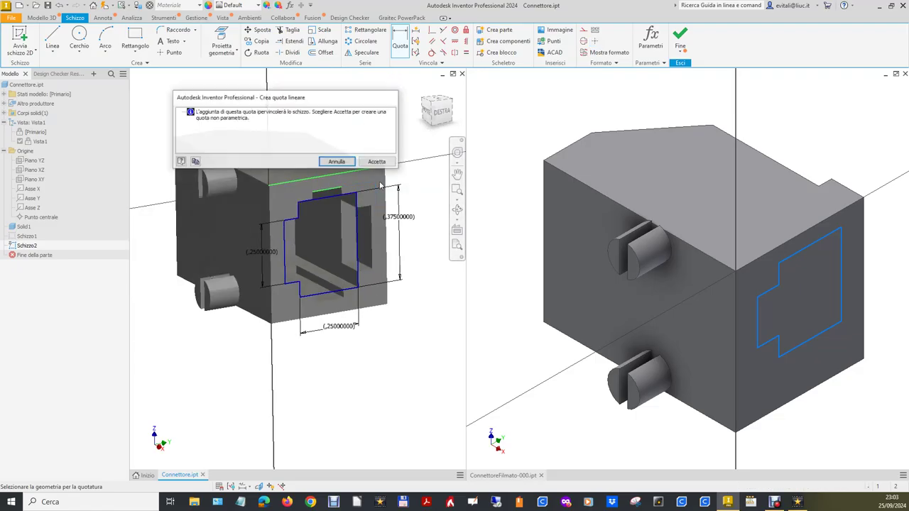
Keep the top offset as a driven dimension and delete the unwanted ,05468750 dimension.
left_click(395, 162)
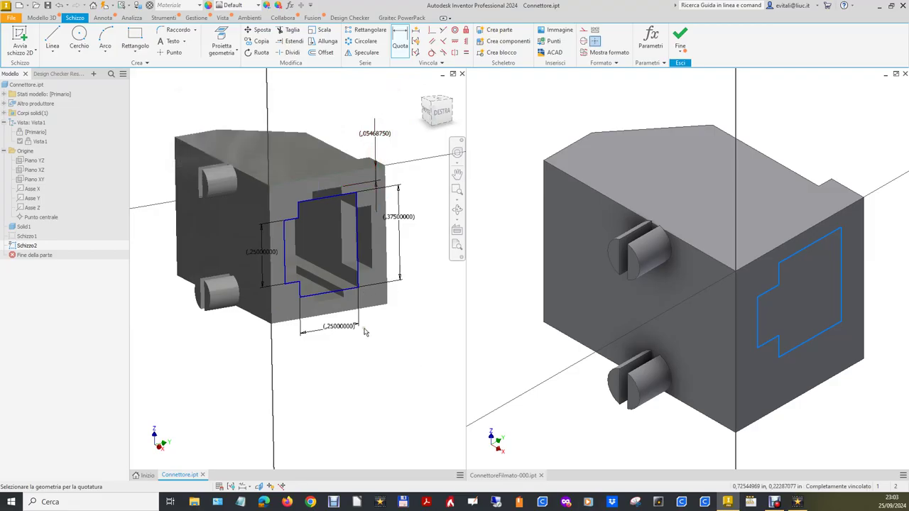
left_click(356, 293)
left_click(381, 313)
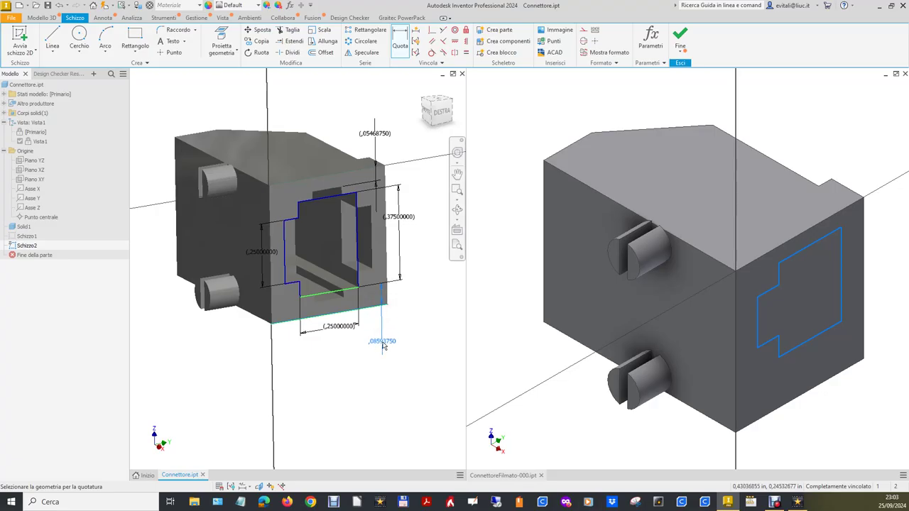
key("Escape")
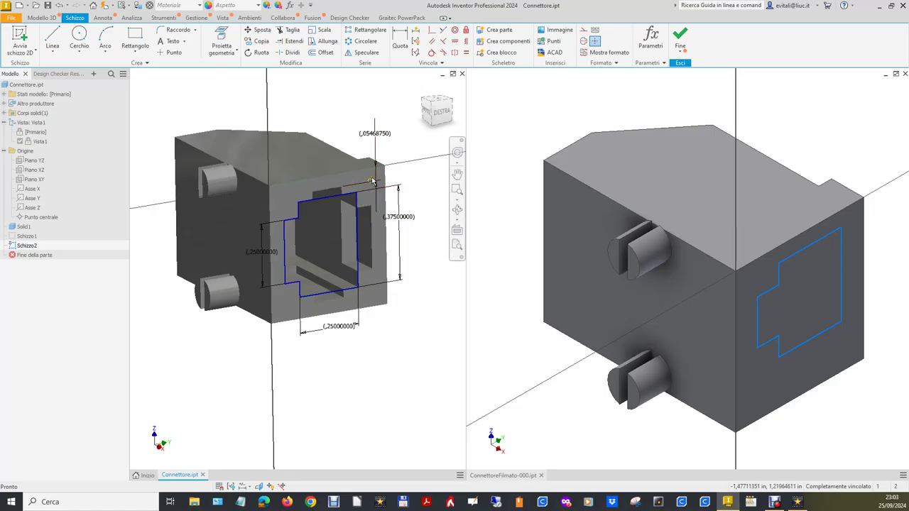
mouse_move(437, 111)
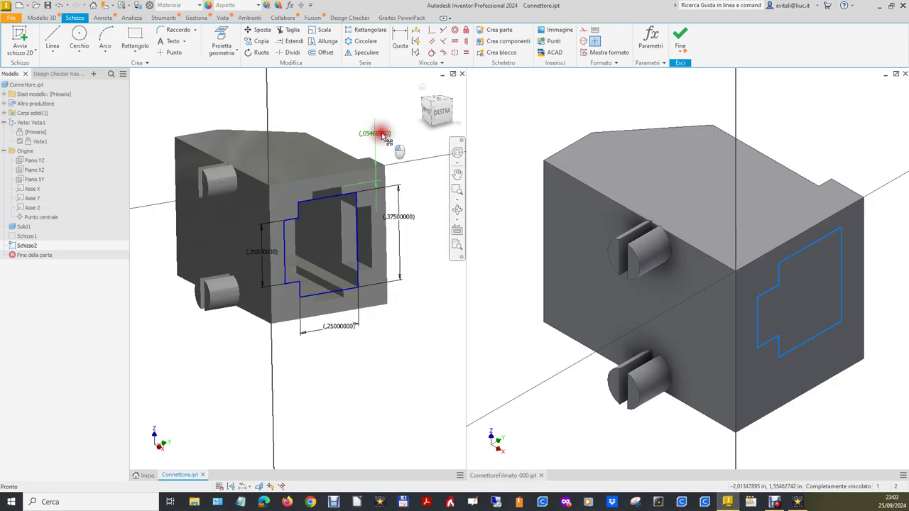
left_click(380, 134)
key("Delete")
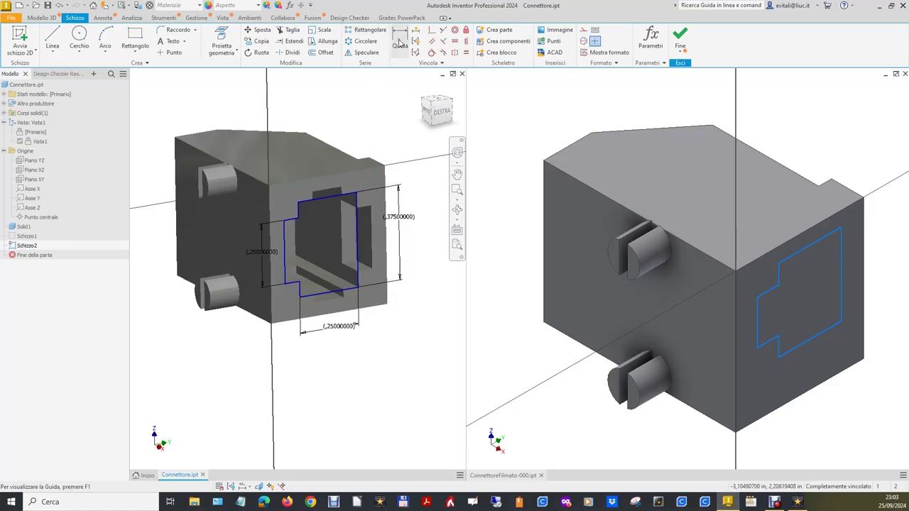
Add driven ,08593750 offsets from the slot to the block's top and bottom edges, then activate ConnettoreFilmato-000.
left_click(400, 37)
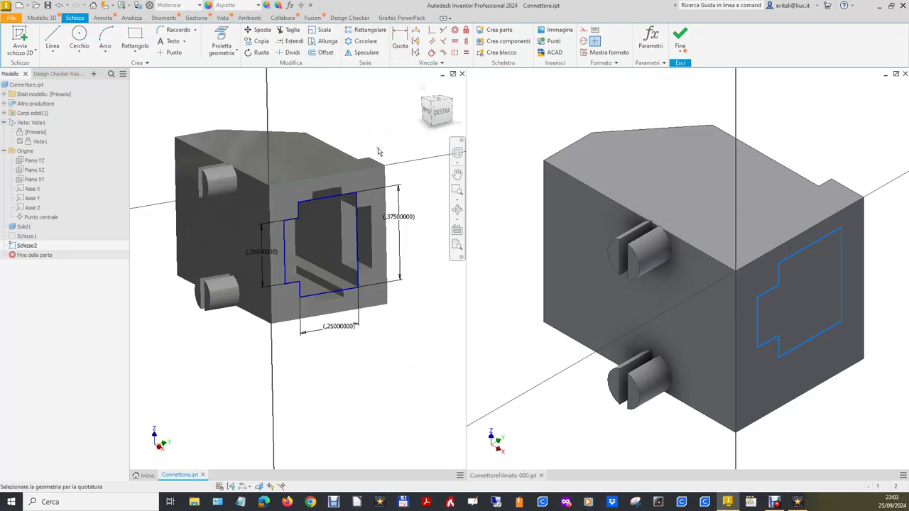
left_click(329, 196)
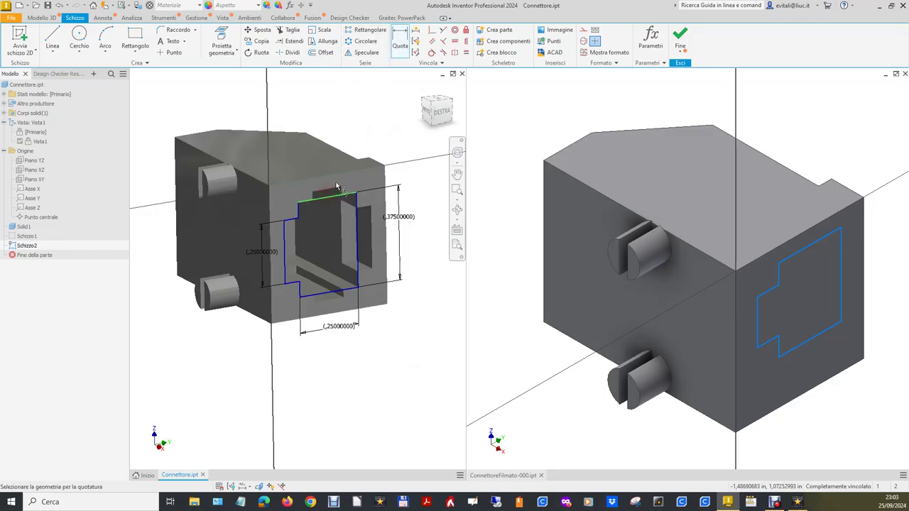
left_click(382, 116)
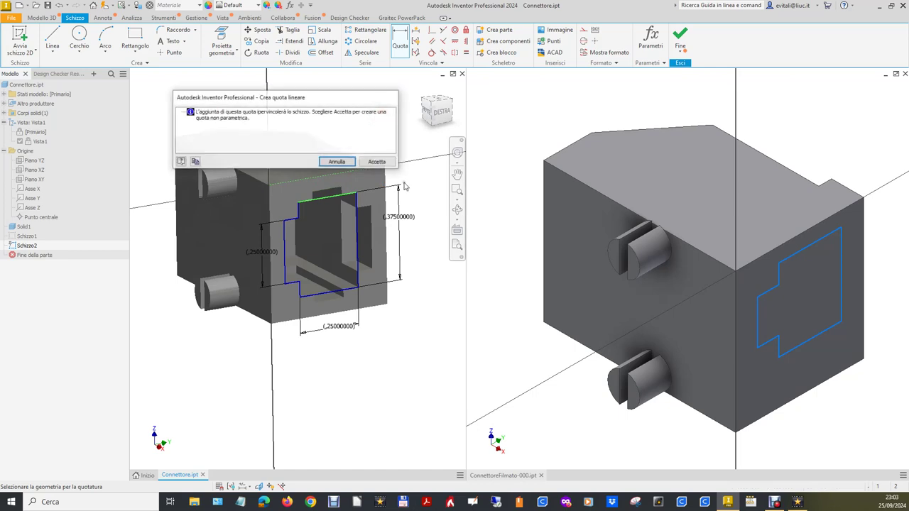
left_click(370, 161)
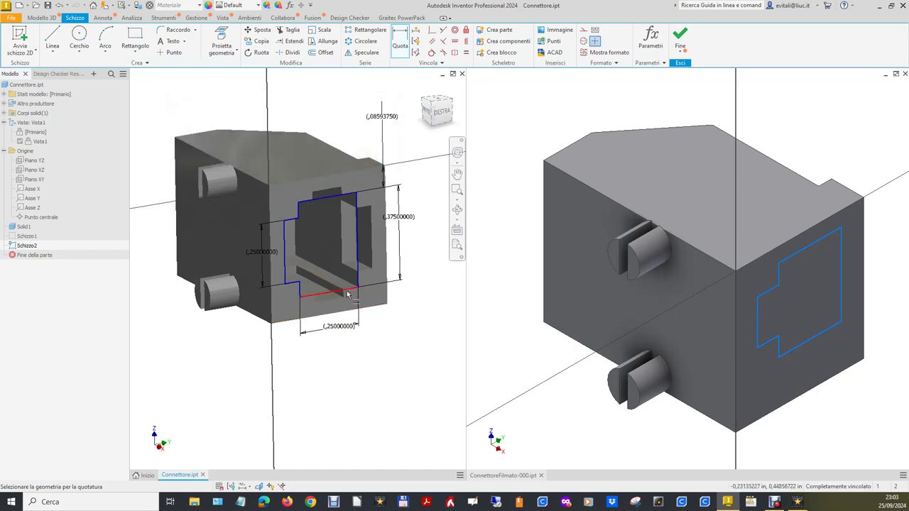
left_click(370, 308)
left_click(396, 350)
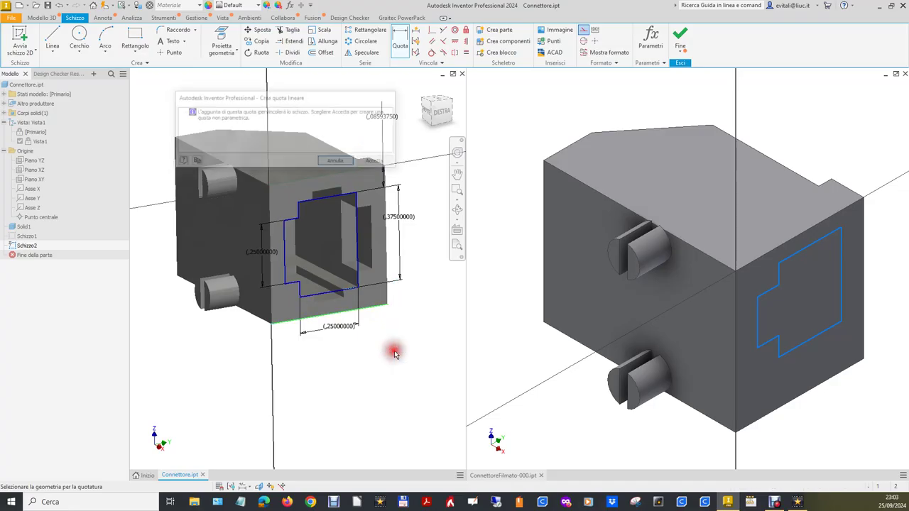
left_click(377, 162)
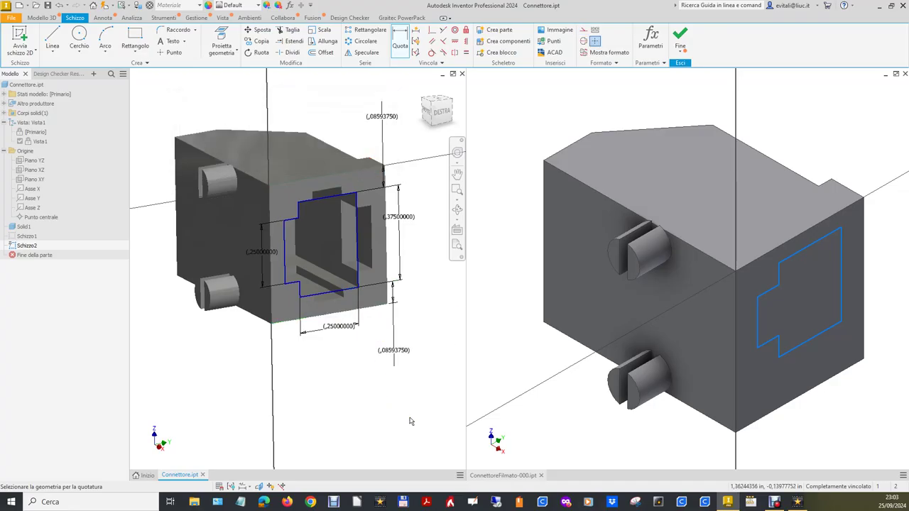
left_click(487, 208)
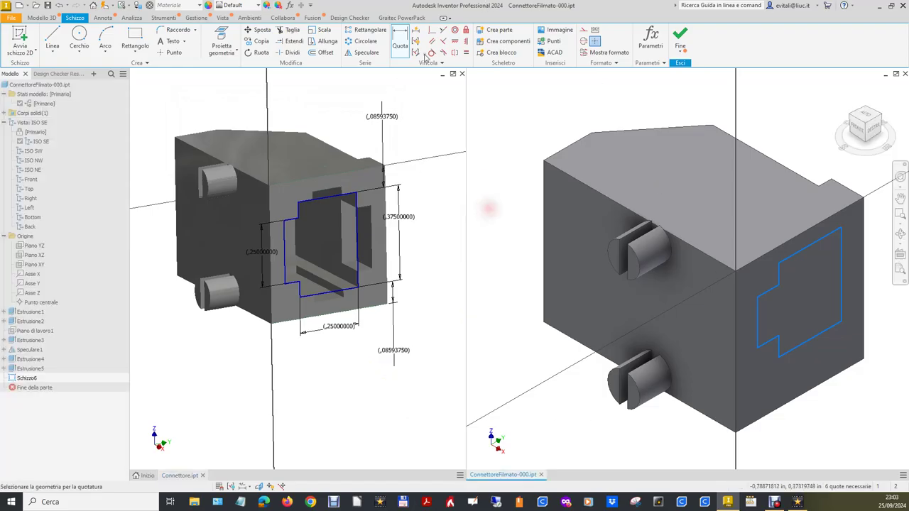
Set the ConnettoreFilmato slot sketch's offset dimension to 0.25.
left_click(758, 333)
left_click(697, 446)
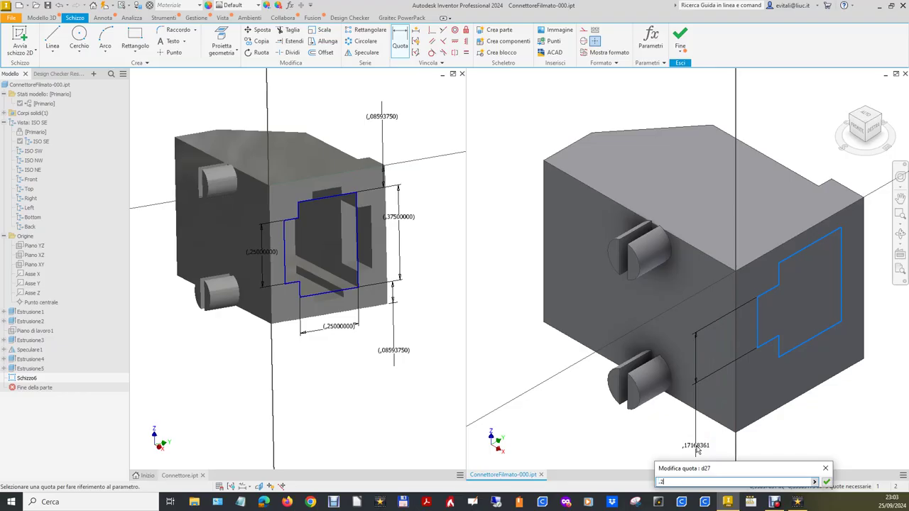
type("5")
key("Return")
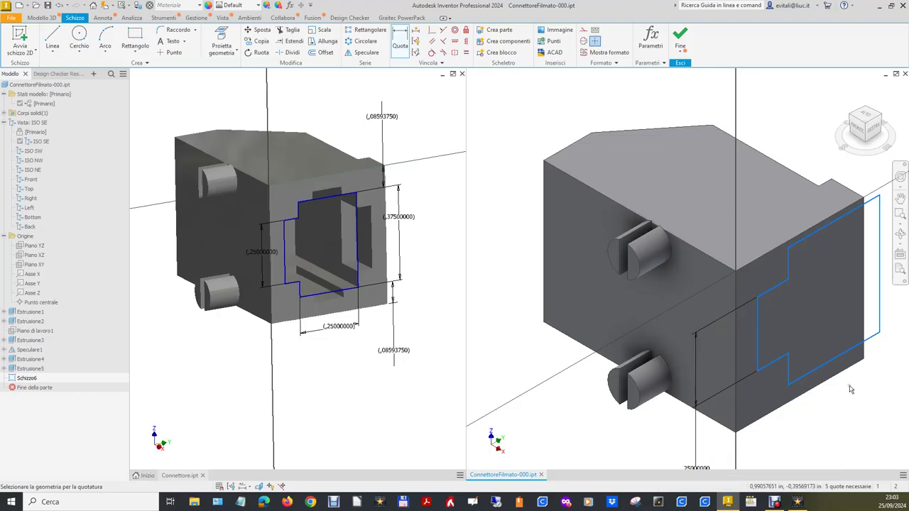
scroll(625, 370, "down", 3)
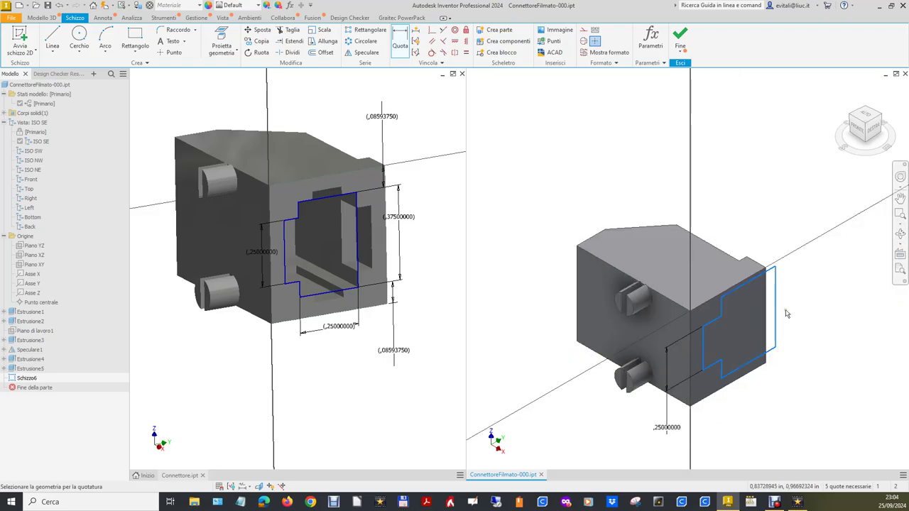
left_click_drag(776, 317, 756, 331)
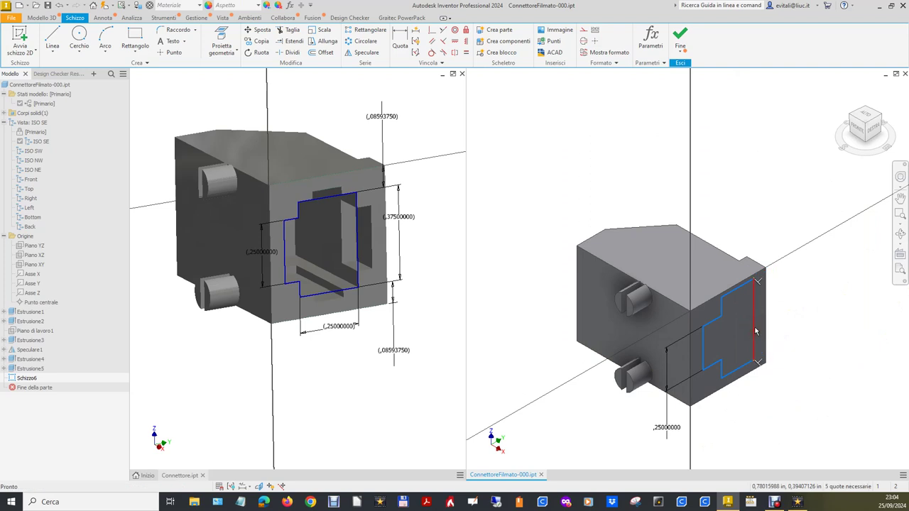
left_click(756, 331)
Dimension the slot's bottom width to 0.25 and its right edge height to 0.375.
key("d")
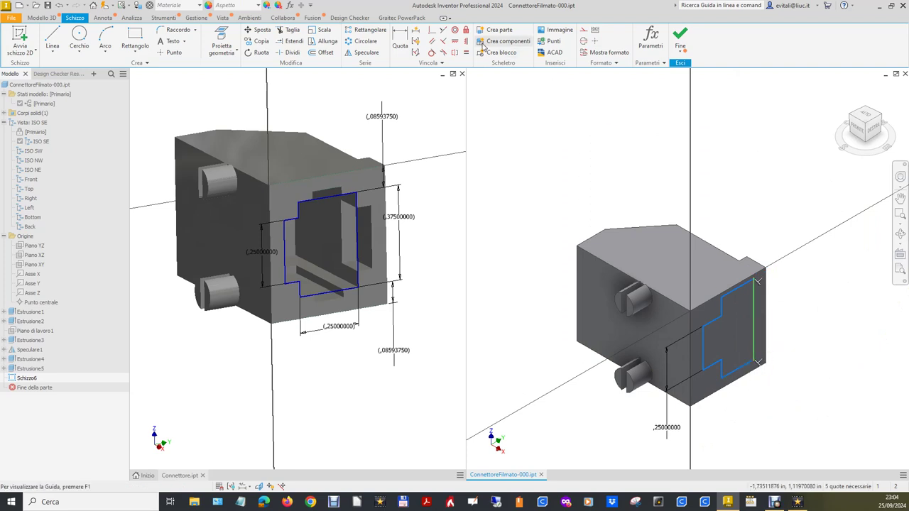
left_click(747, 366)
left_click(750, 414)
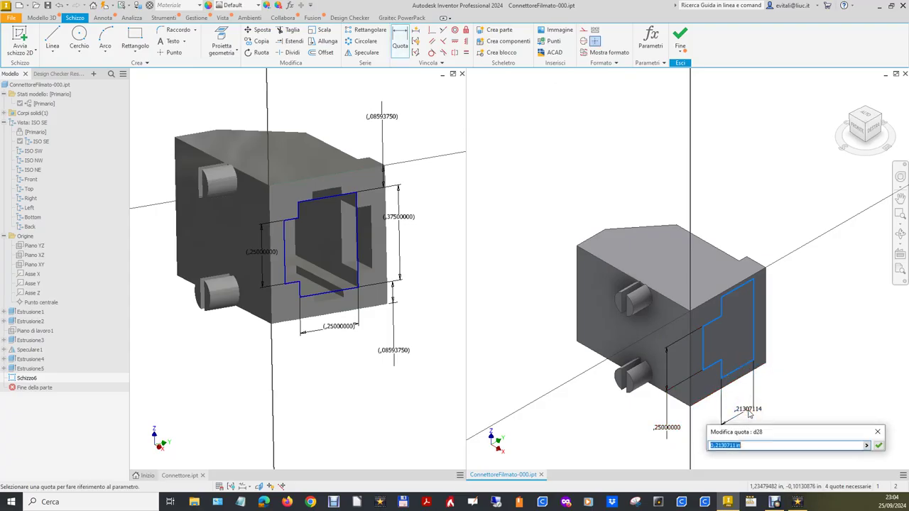
key("Return")
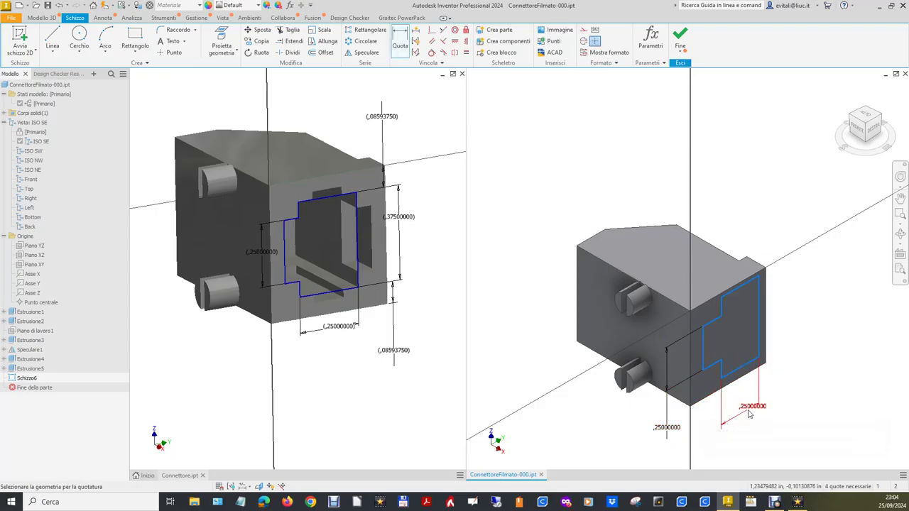
left_click(761, 316)
left_click(801, 310)
type(",375")
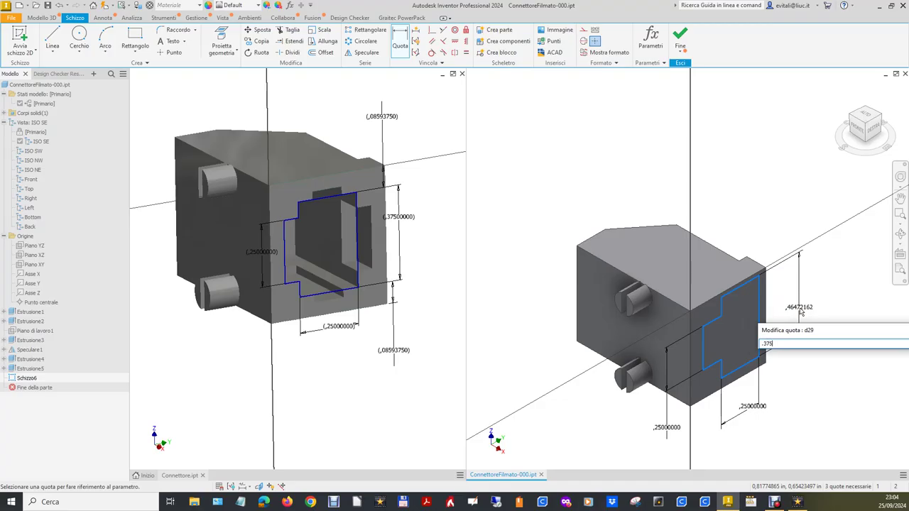
key("Return")
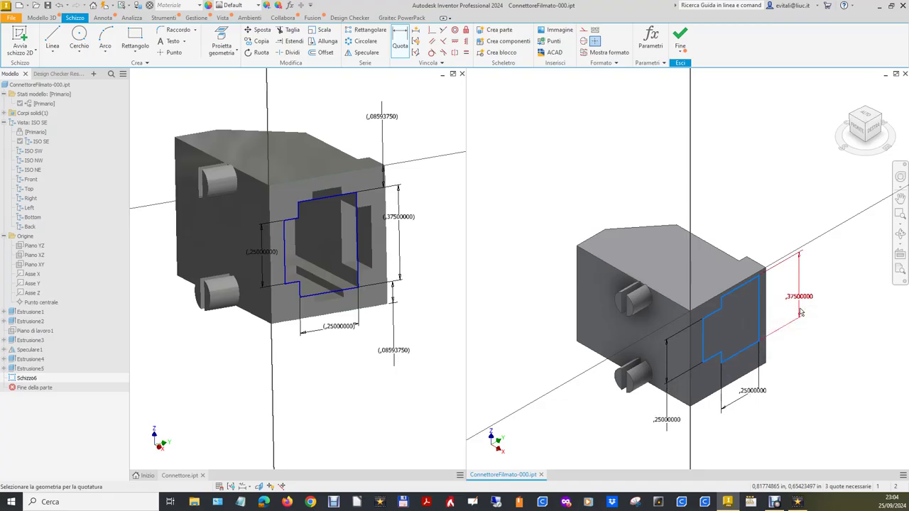
left_click(389, 124)
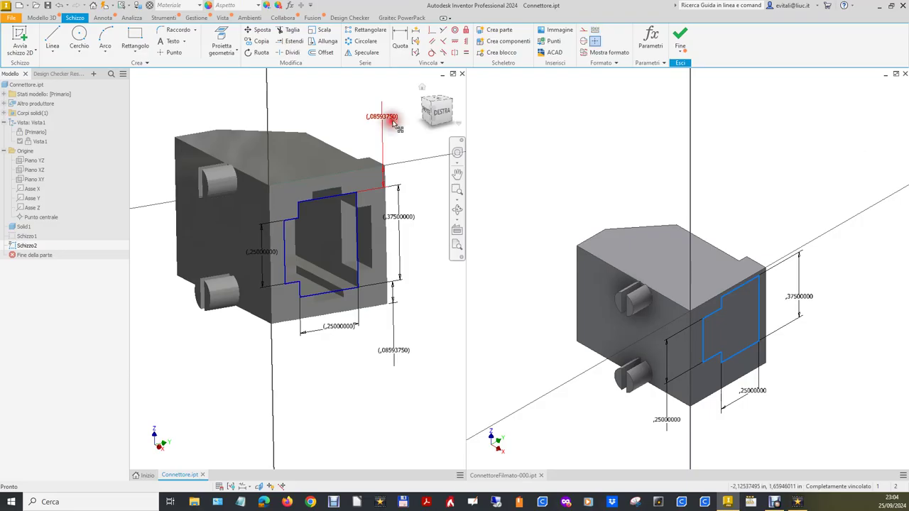
Copy the reference 0.0859375 in top offset onto ConnettoreFilmato's slot and place its 0.25 width dimension.
double_click(387, 118)
key("ctrl+c")
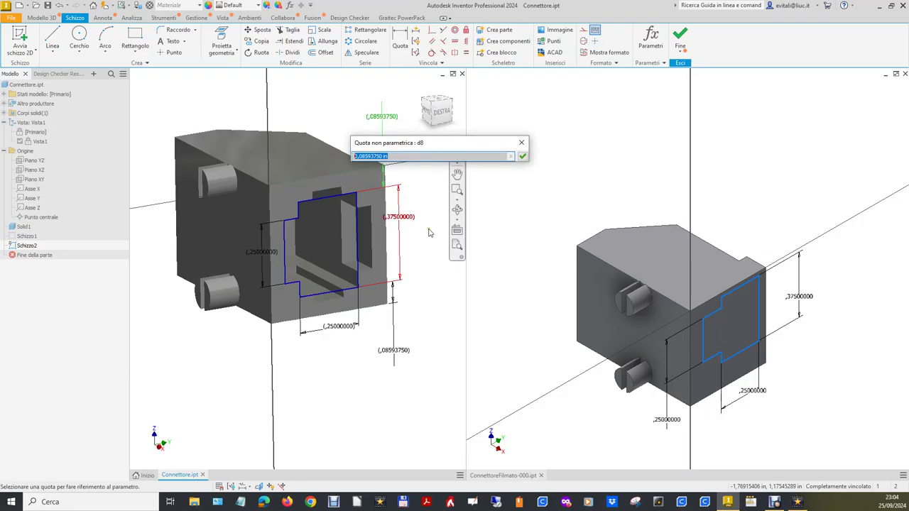
left_click(798, 189)
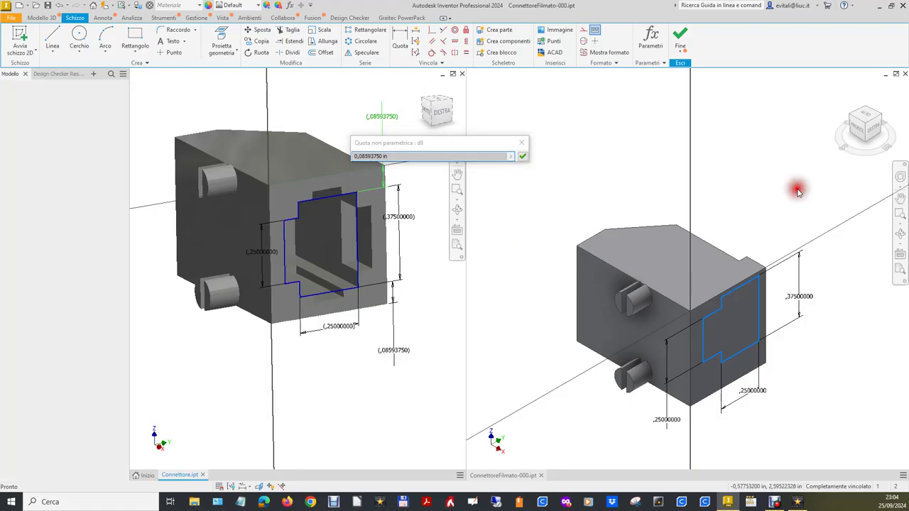
left_click(400, 39)
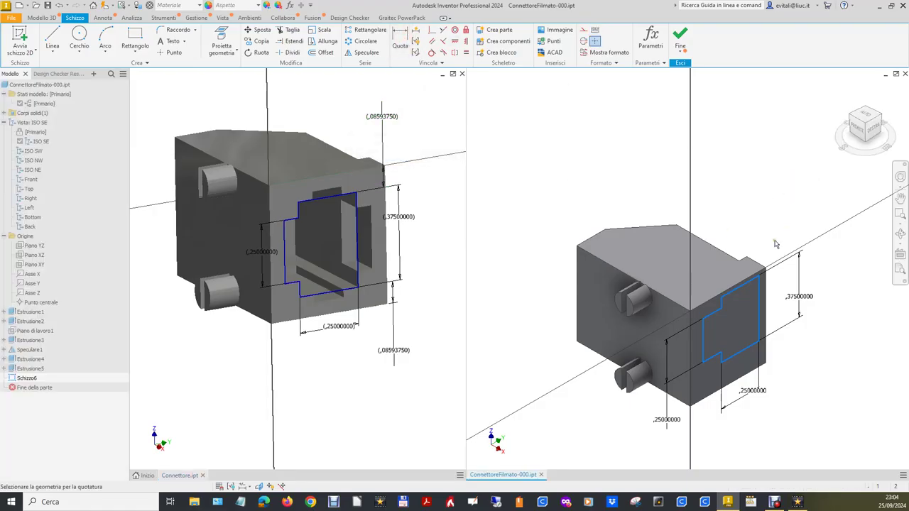
left_click(751, 279)
left_click(773, 205)
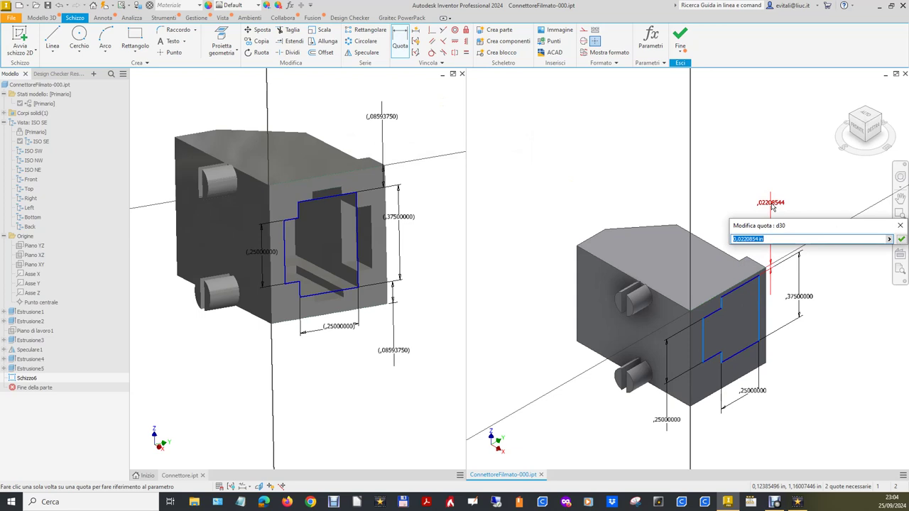
type("0,08593750 in")
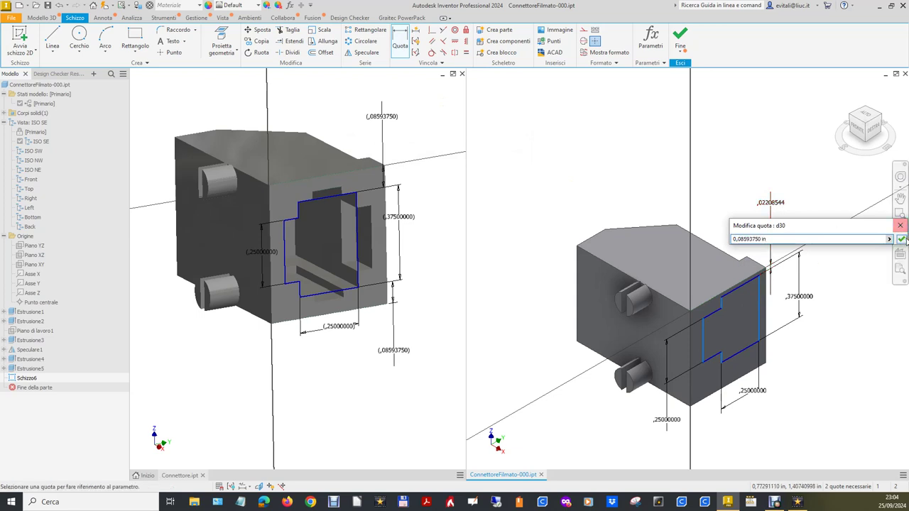
left_click(901, 239)
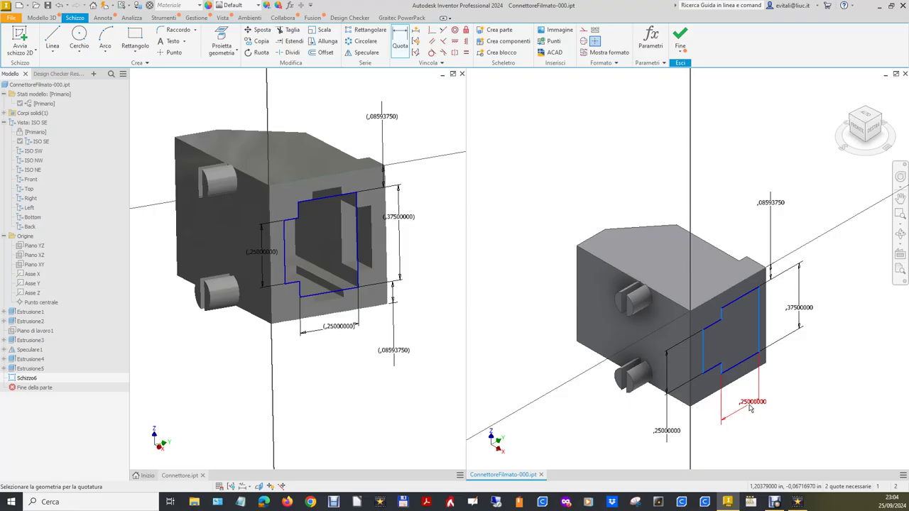
left_click(751, 408)
key("Escape")
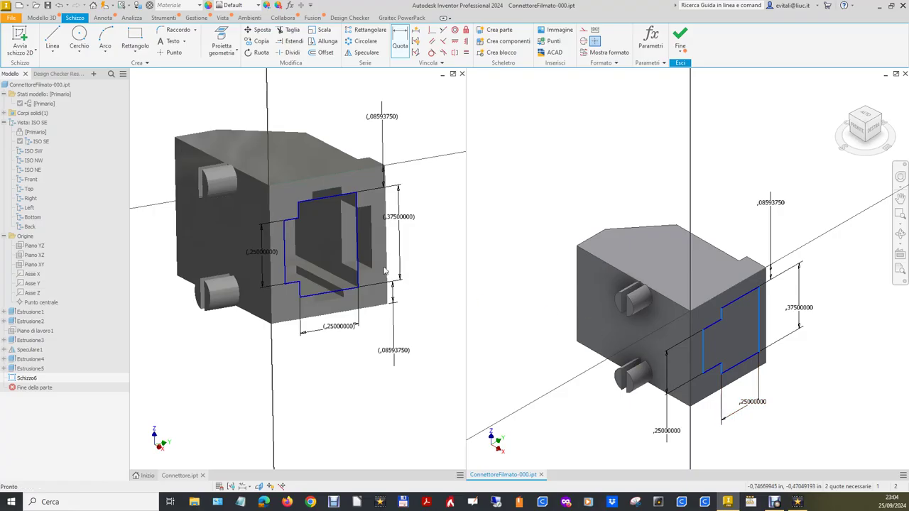
On the reference Connettore, add a driven 0.0625 in offset from the slot's left line to the body edge.
key("d")
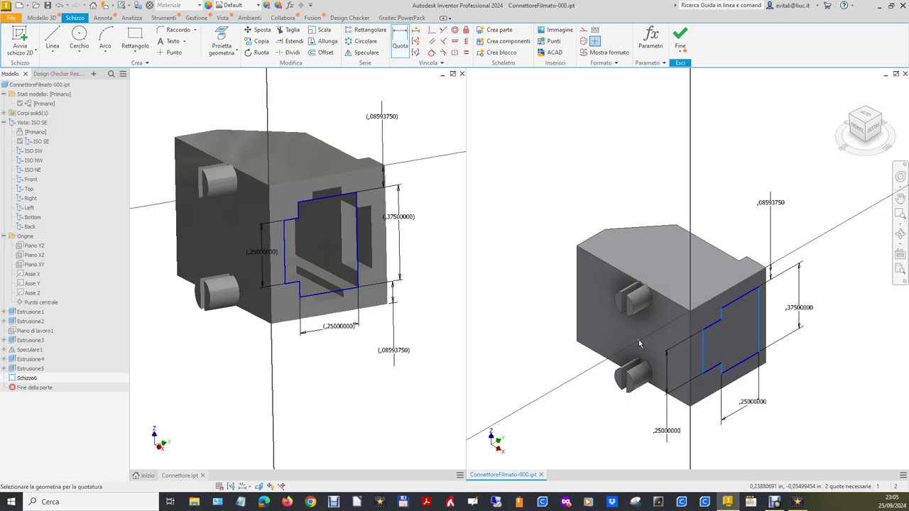
left_click(286, 243)
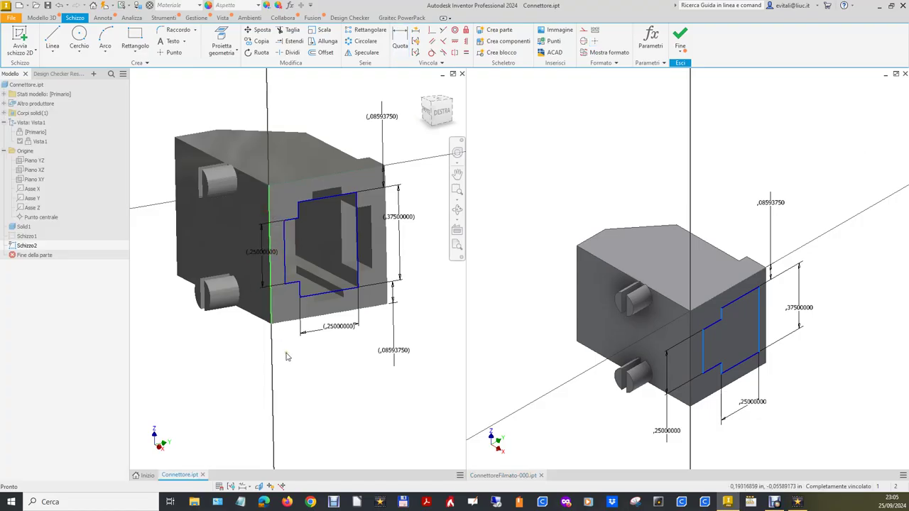
left_click(400, 39)
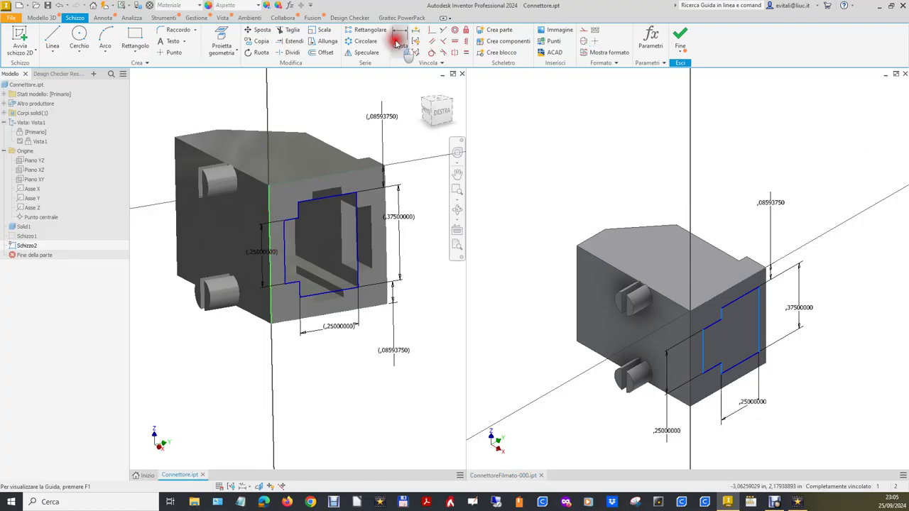
left_click(285, 262)
left_click(270, 266)
left_click(307, 387)
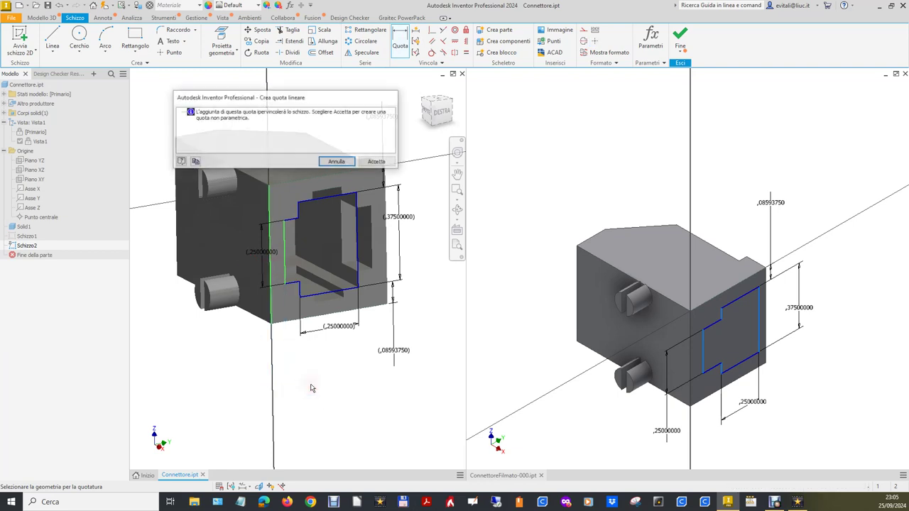
left_click(376, 161)
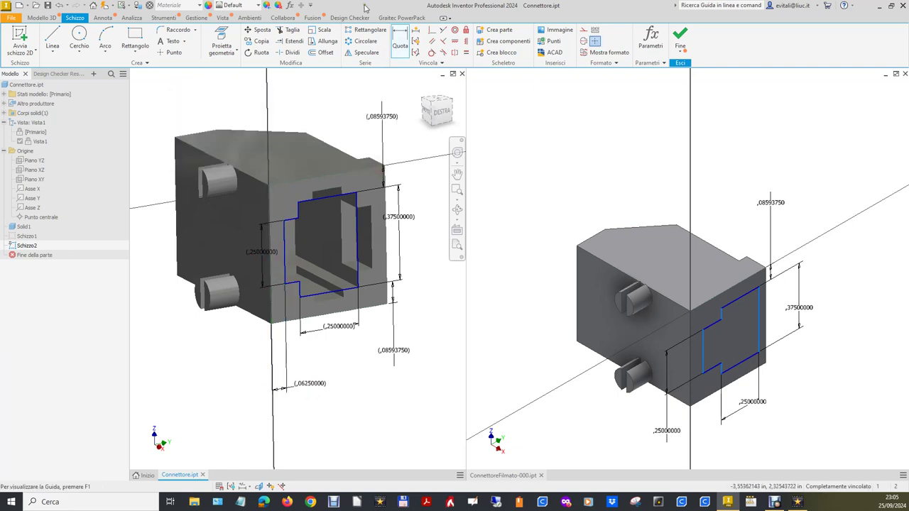
left_click(400, 39)
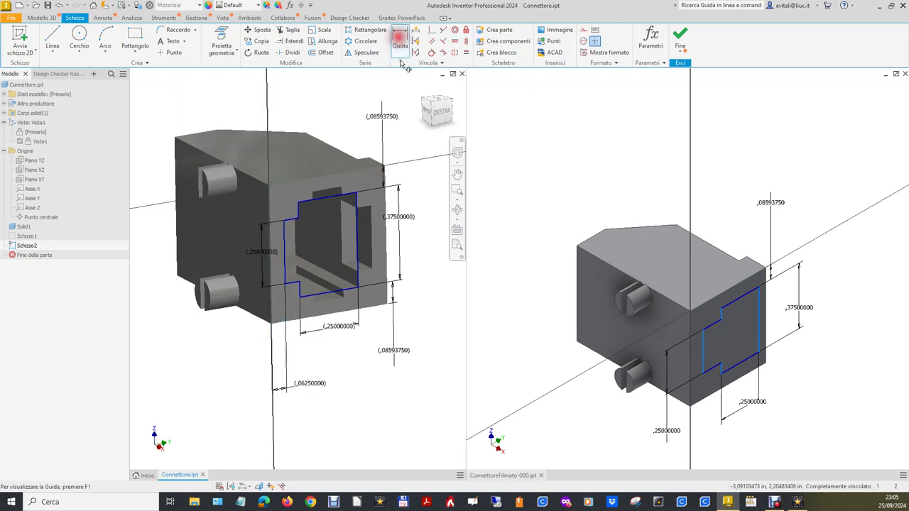
left_click(704, 357)
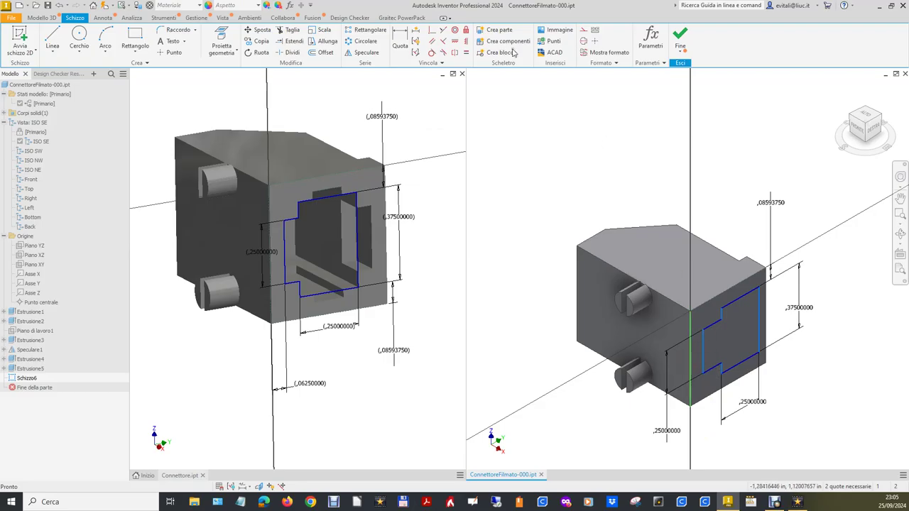
Dimension ConnettoreFilmato's slot left line 0.0625 in from the body's left edge.
left_click(400, 42)
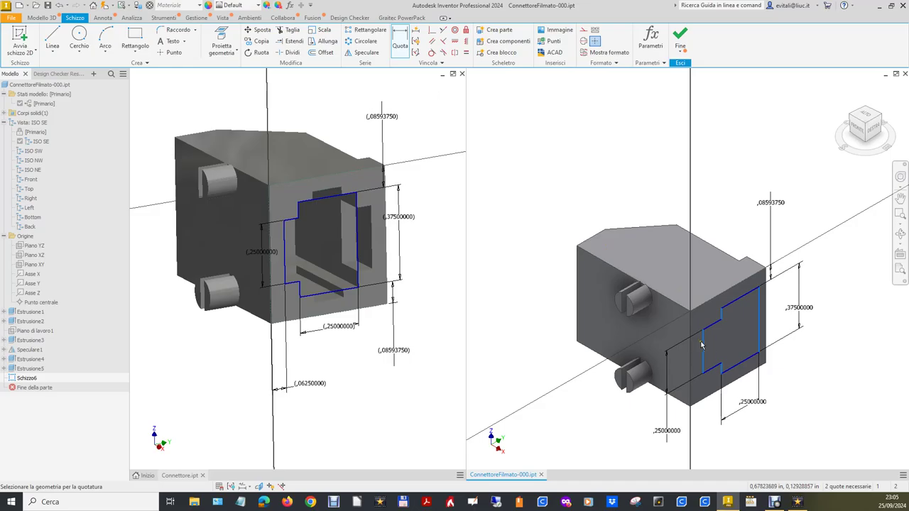
left_click(692, 355)
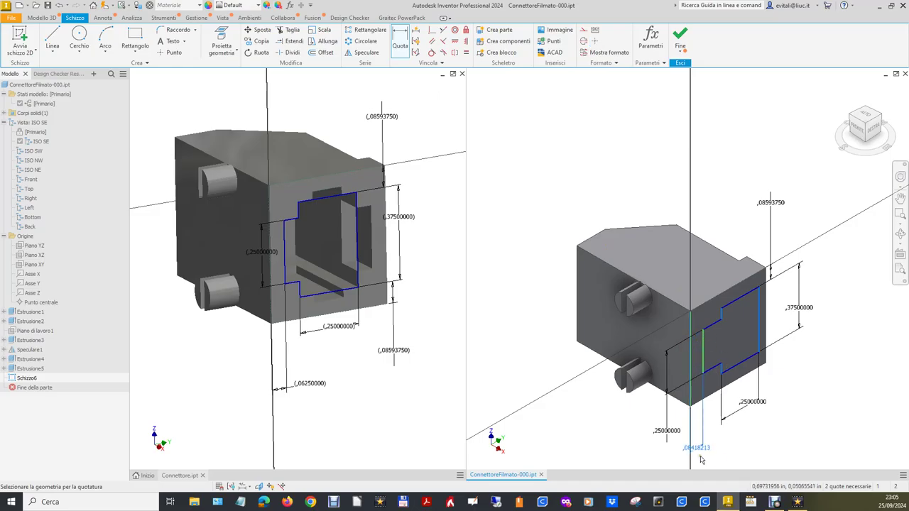
left_click(741, 437)
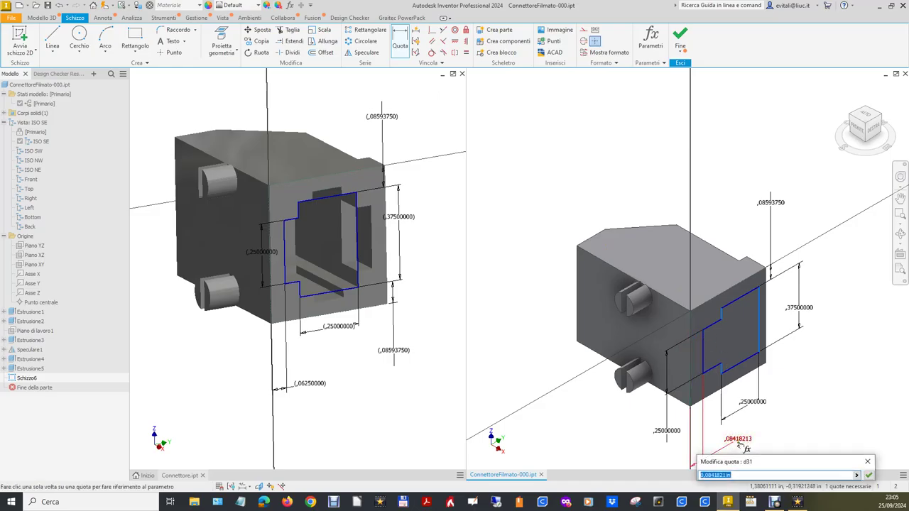
key("ctrl+v")
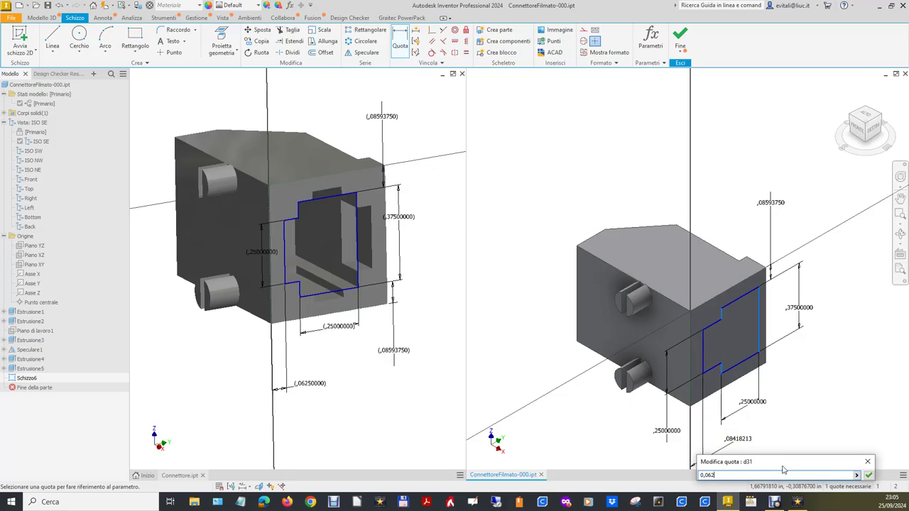
key("Return")
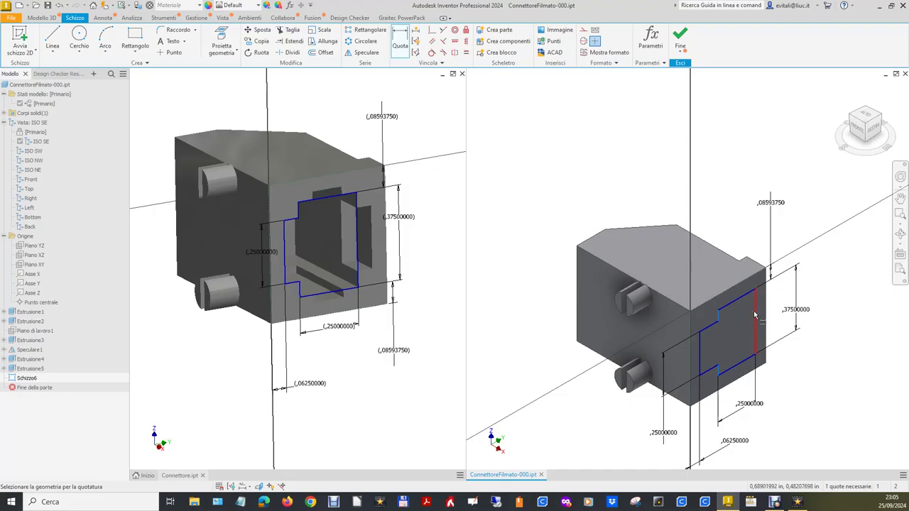
Pick the slot's right line, then go back to Connettore to dimension its reference sketch.
left_click(754, 353)
left_click(334, 115)
left_click(400, 40)
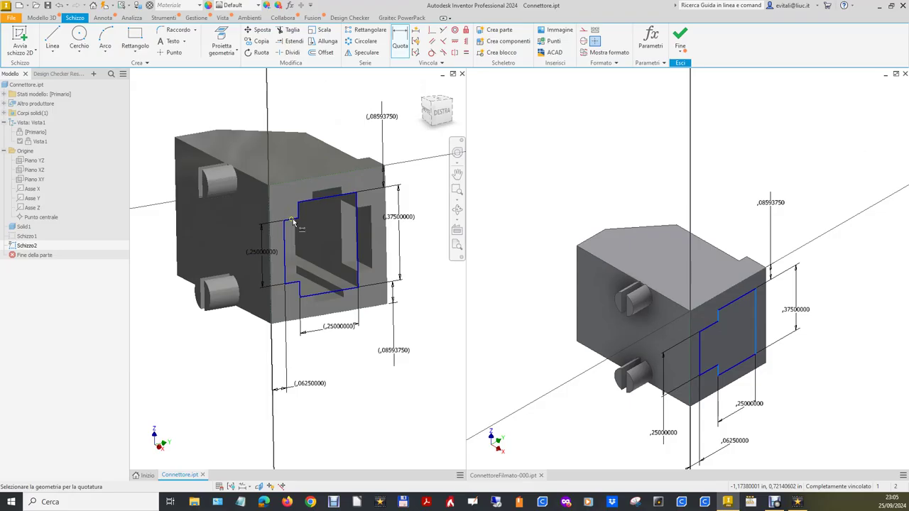
Add a driven dimension for the reference slot's right-side gap to the outer edge.
left_click(357, 226)
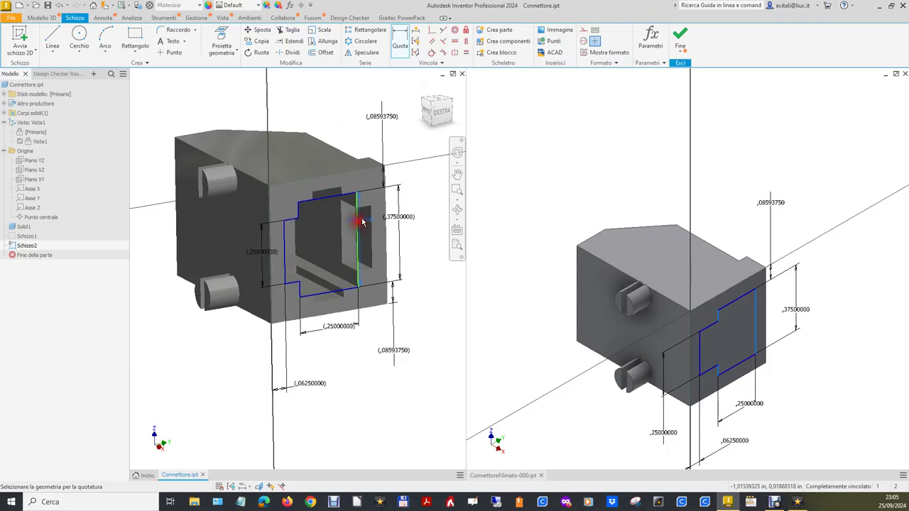
left_click(417, 406)
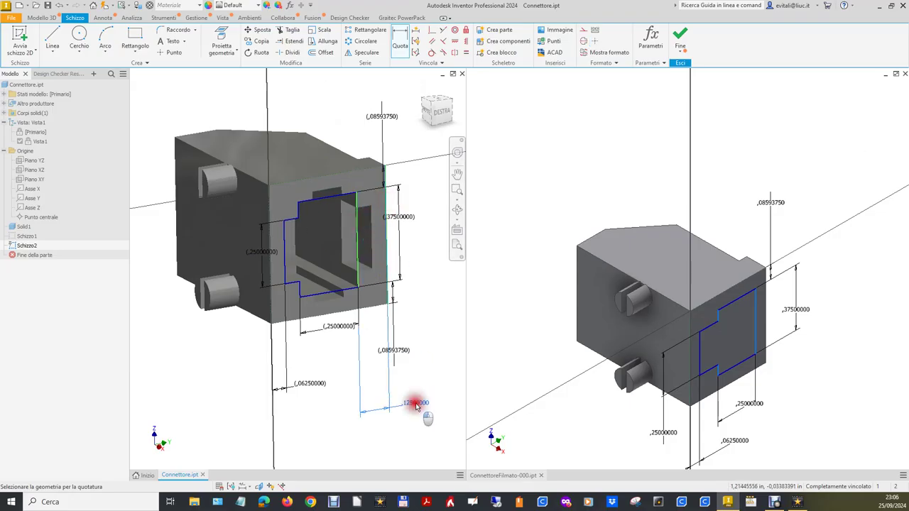
left_click(377, 162)
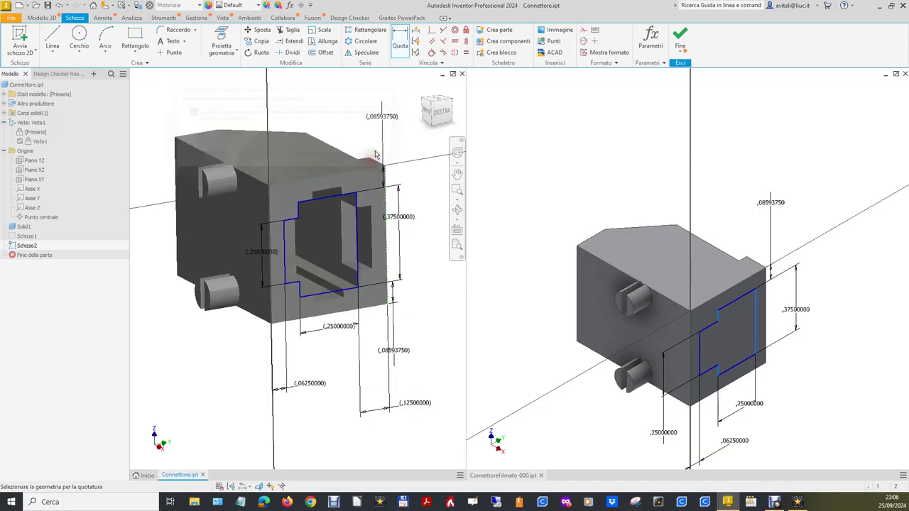
Set ConnettoreFilmato's slot right offset to 1/8 in (0.125), fully constraining the sketch.
left_click(794, 337)
left_click(635, 158)
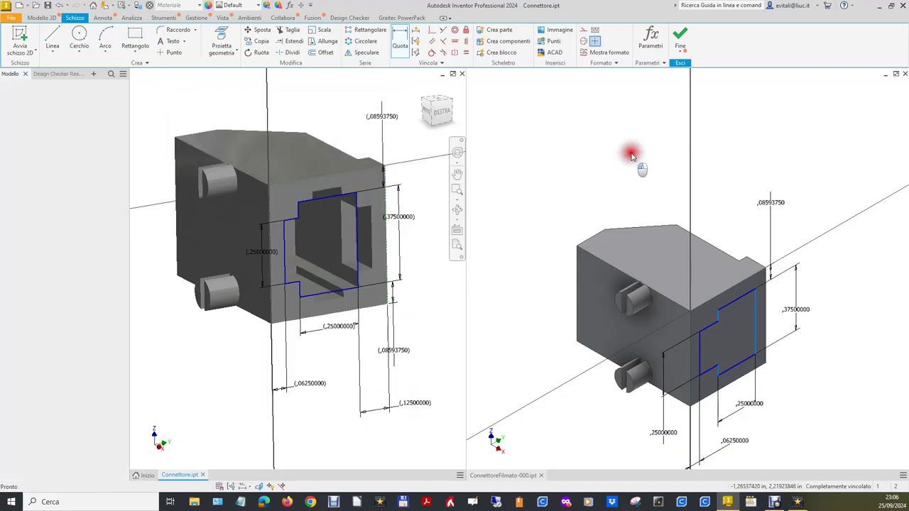
left_click(402, 41)
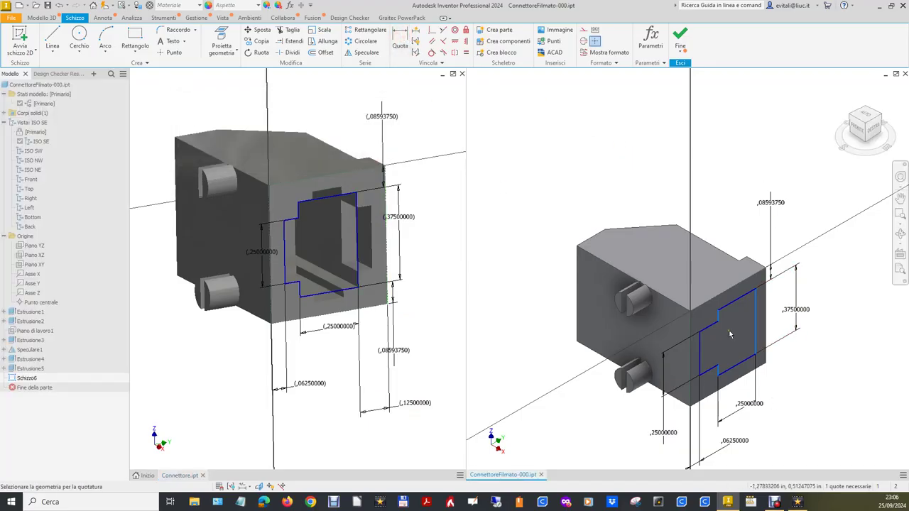
left_click(768, 328)
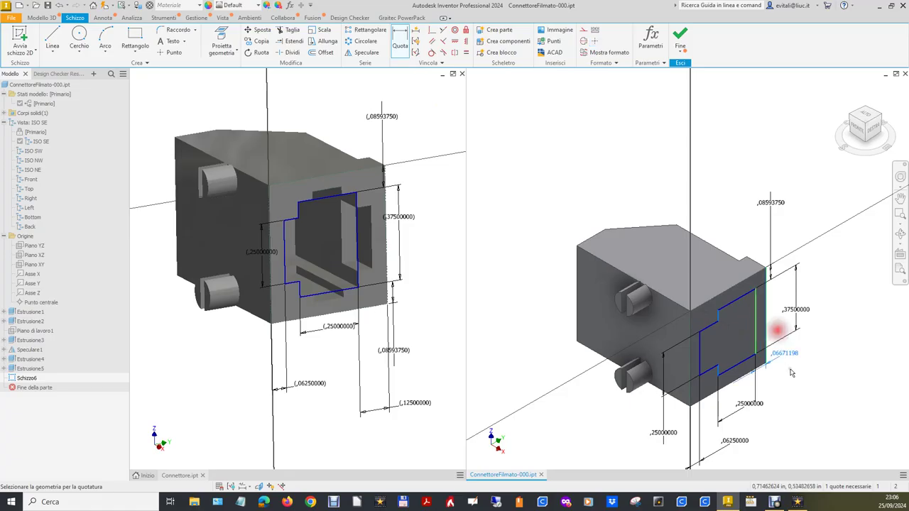
left_click(810, 396)
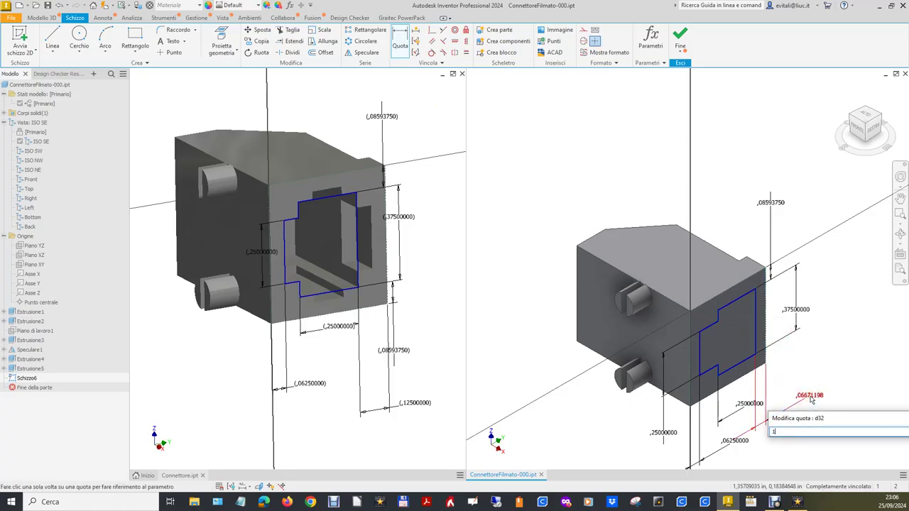
type("1/8")
key("Return")
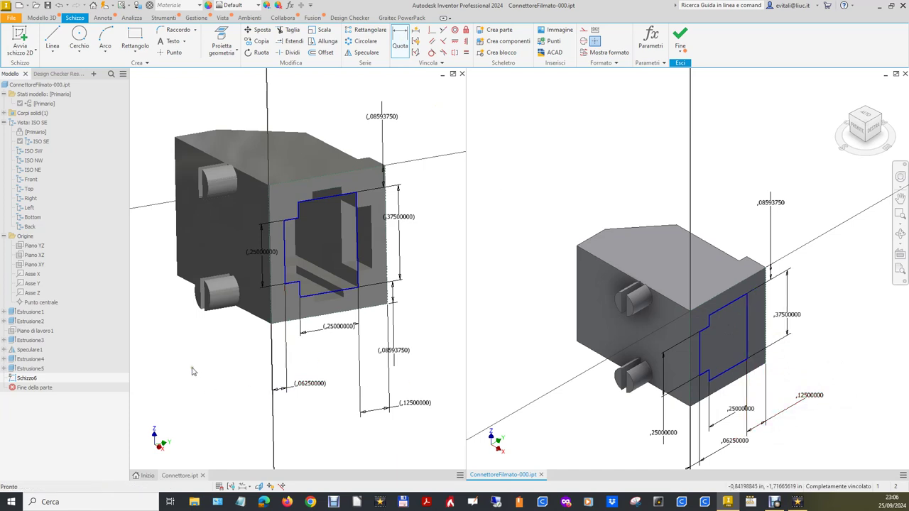
left_click(440, 197)
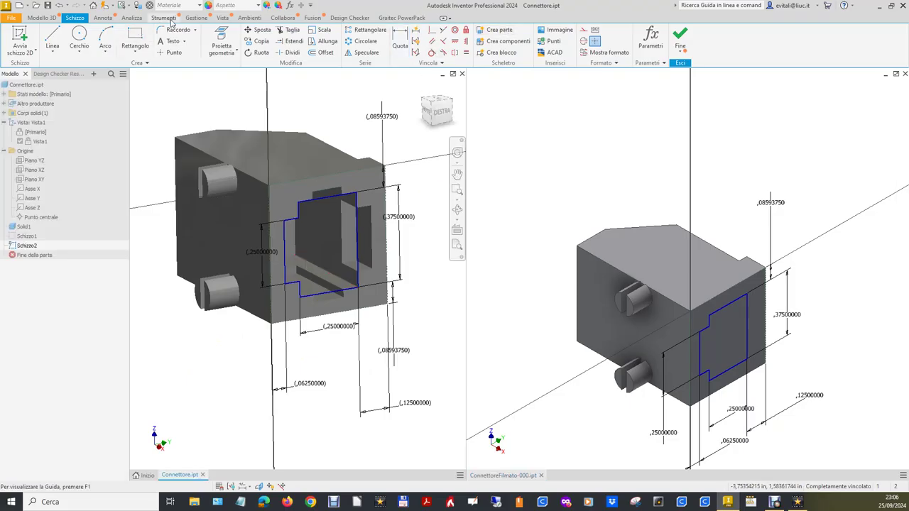
Measure the reference slot's bottom edge at 0.5 in, then close the measurement.
left_click(132, 18)
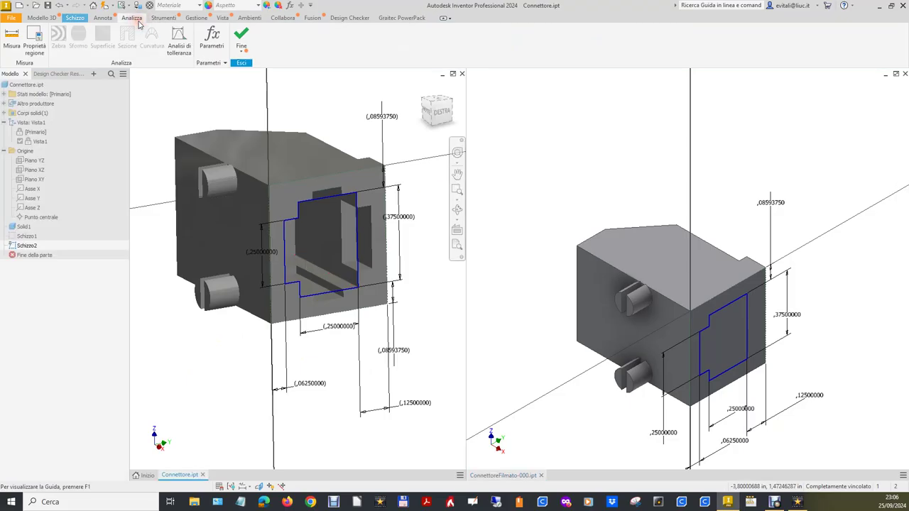
left_click(13, 36)
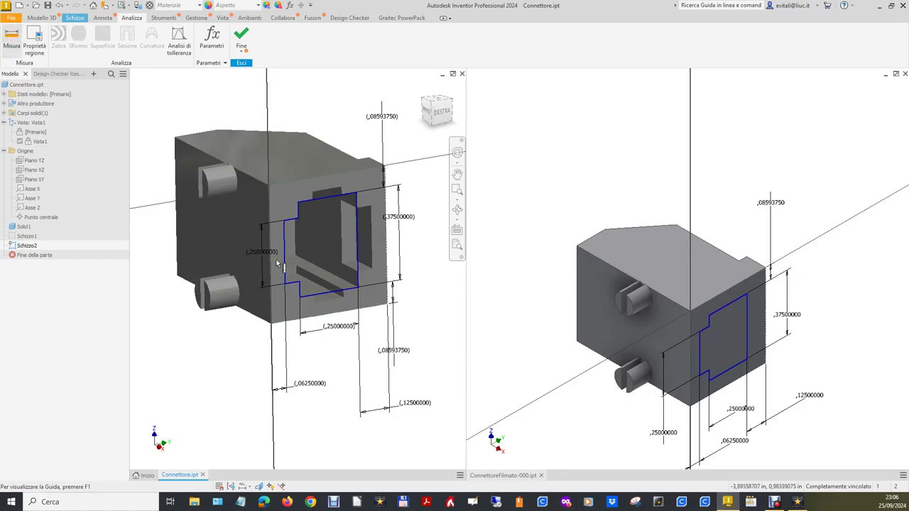
left_click(317, 269)
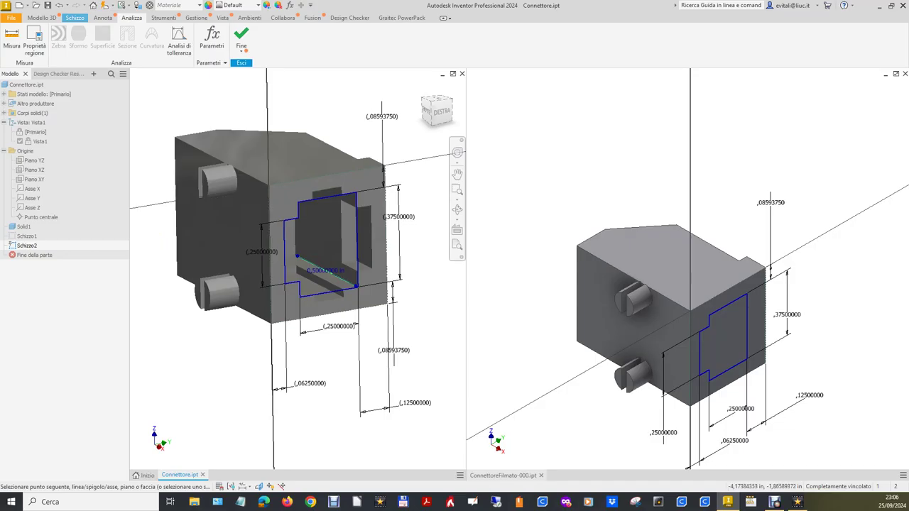
left_click_drag(260, 57, 234, 81)
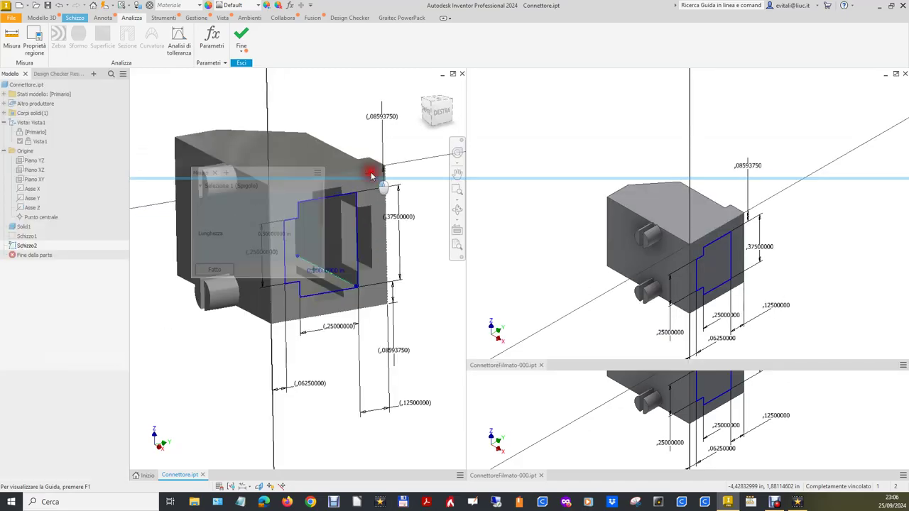
left_click_drag(180, 78, 369, 174)
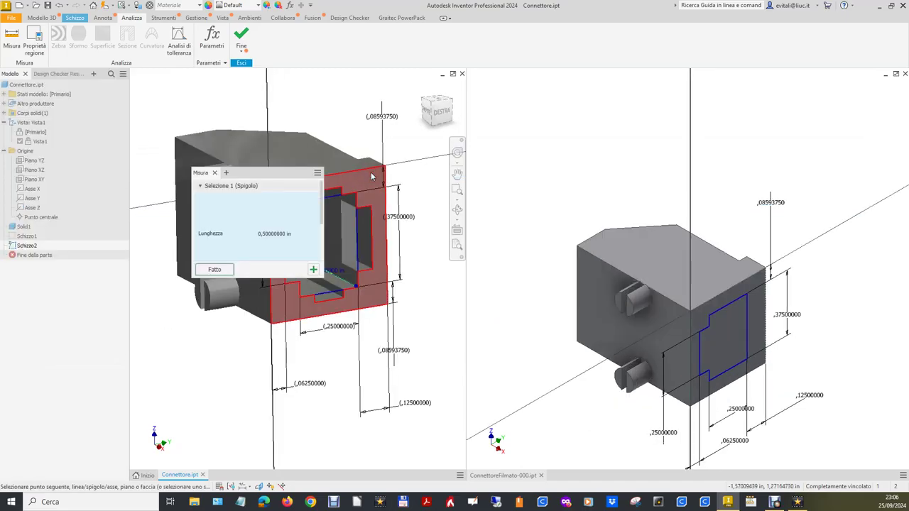
left_click_drag(291, 173, 307, 122)
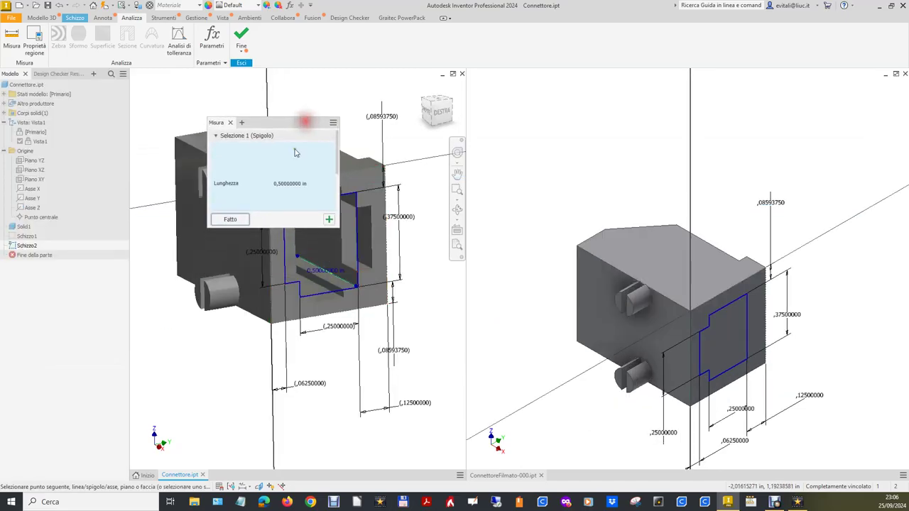
left_click(237, 219)
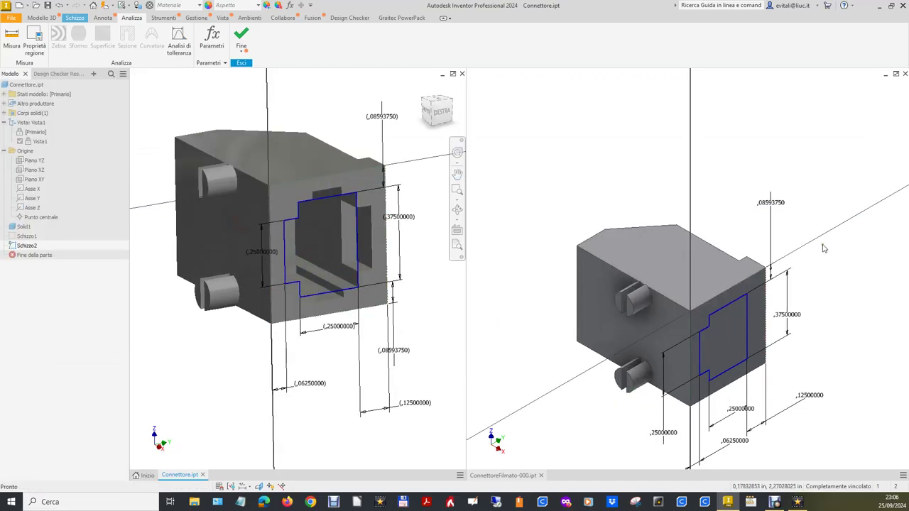
left_click(818, 173)
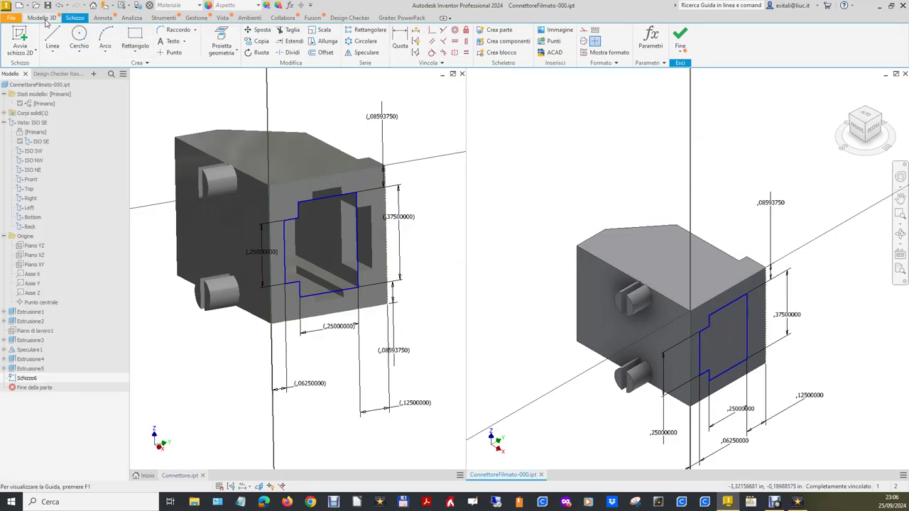
Finish the sketch and extrude the slot profile as a 0.5 in cut into the part.
left_click(679, 37)
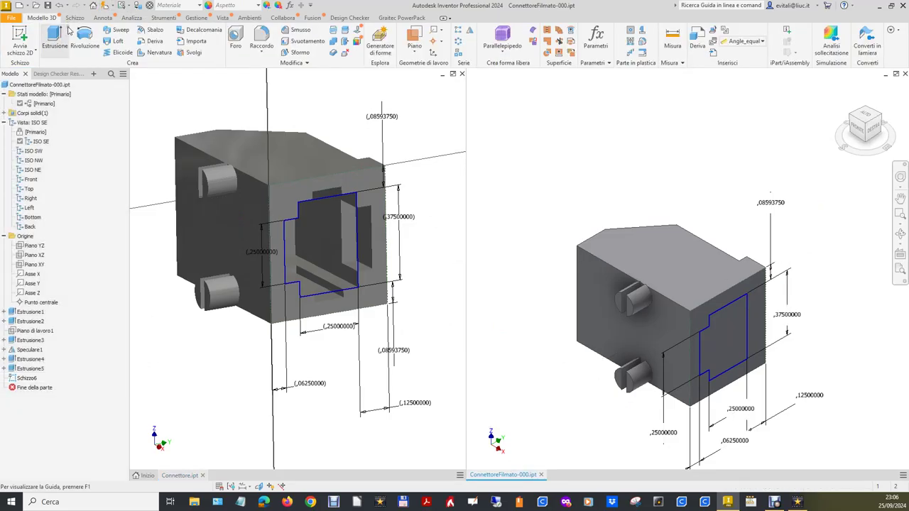
left_click(56, 39)
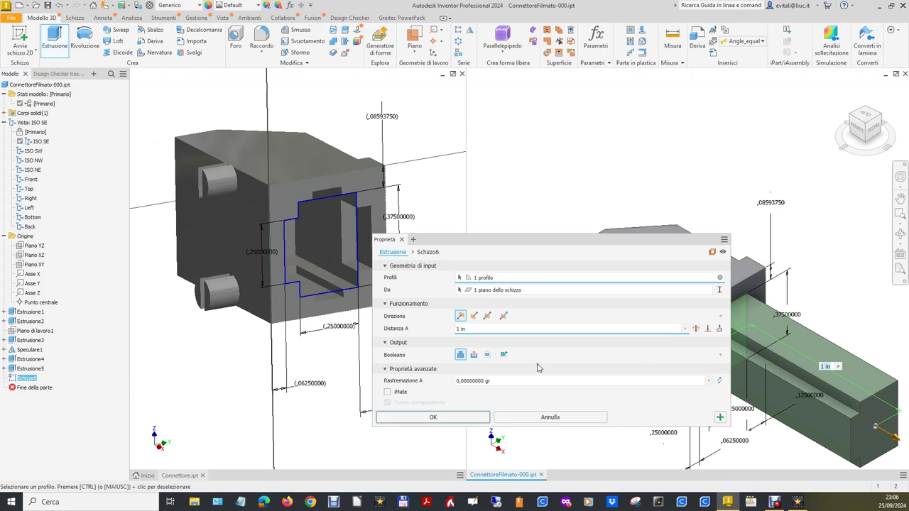
type(".5")
left_click(474, 354)
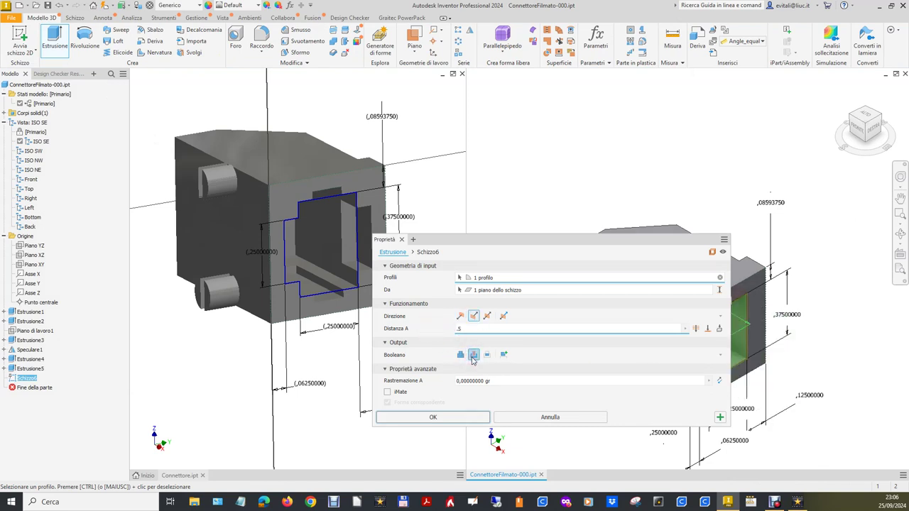
left_click(473, 417)
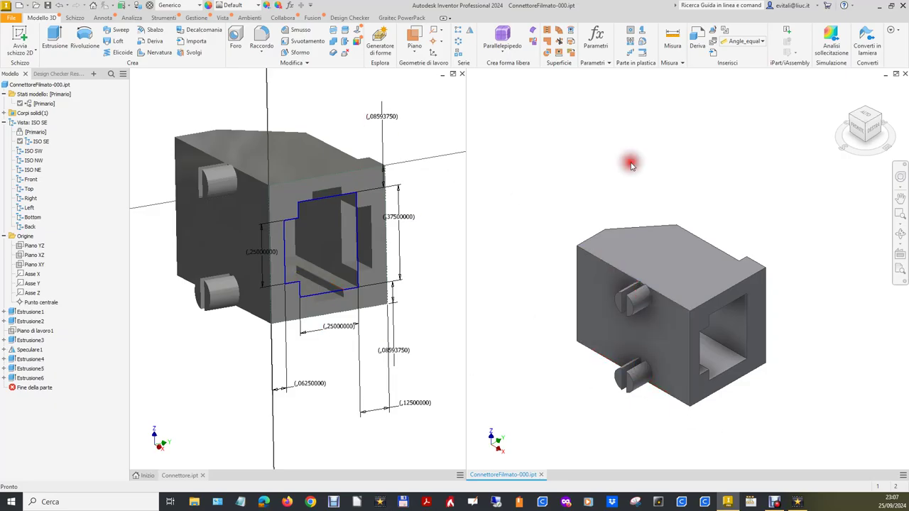
scroll(738, 394, "down", 3)
Sketch on the front face two rectangles at the bottom and top of the opening.
left_click(20, 41)
left_click(744, 353)
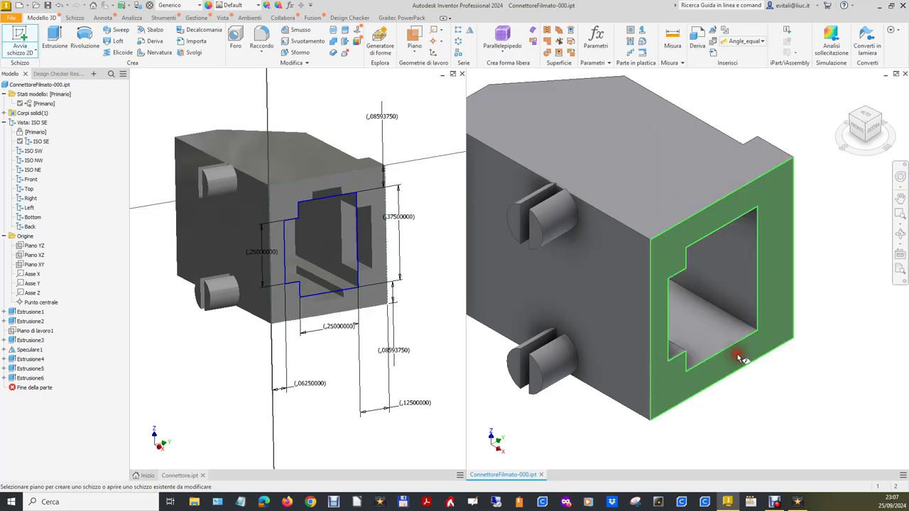
left_click(135, 36)
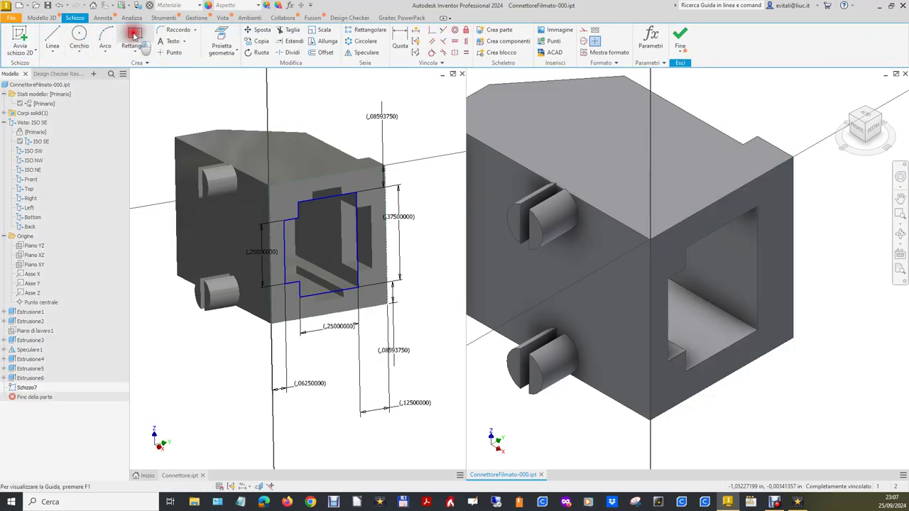
left_click(709, 365)
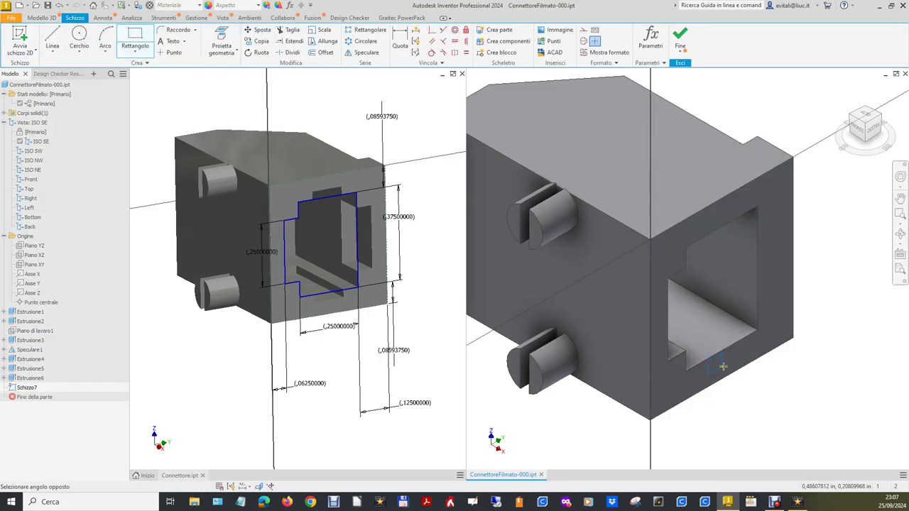
left_click(750, 341)
left_click(699, 226)
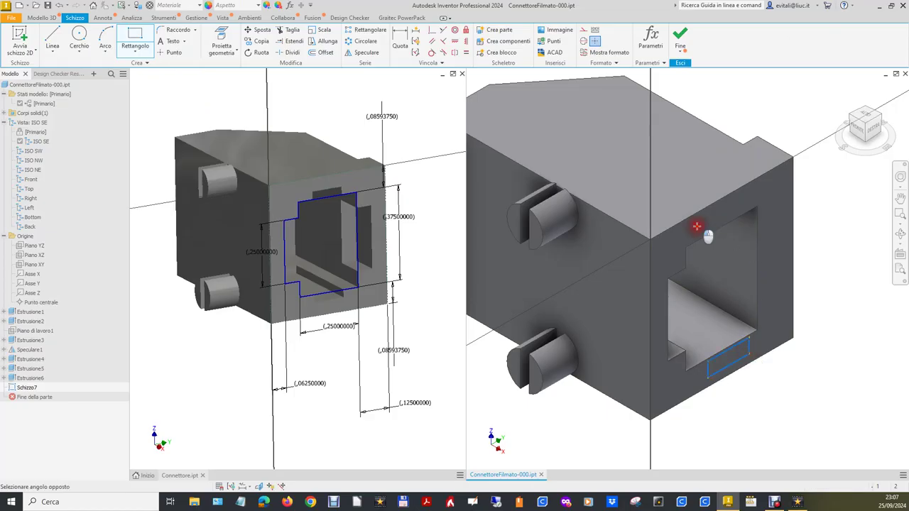
left_click(740, 213)
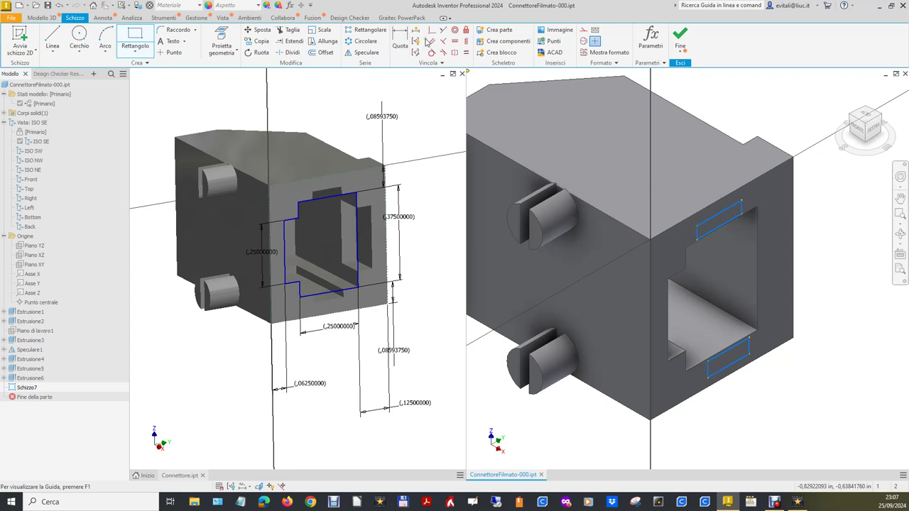
Constrain the rectangles' lines parallel to each other and to the opening's walls.
left_click(740, 222)
left_click(746, 217)
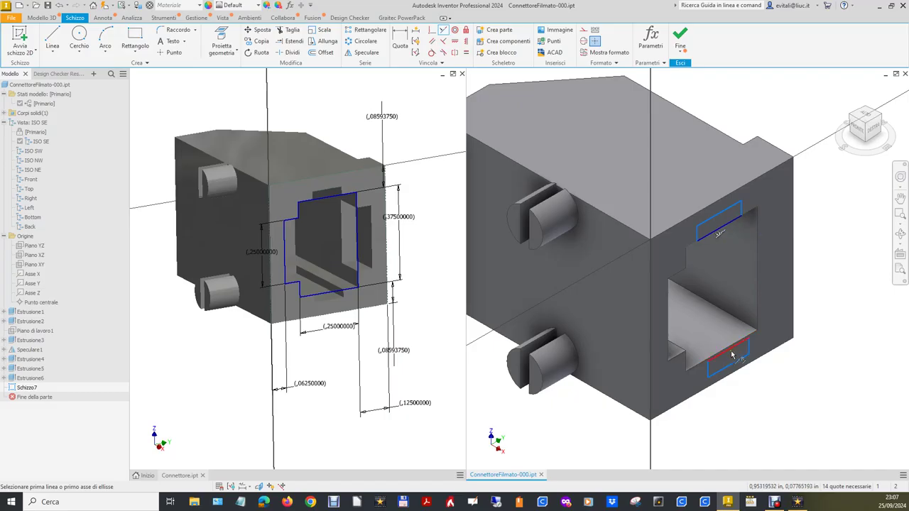
left_click(732, 348)
key("Escape")
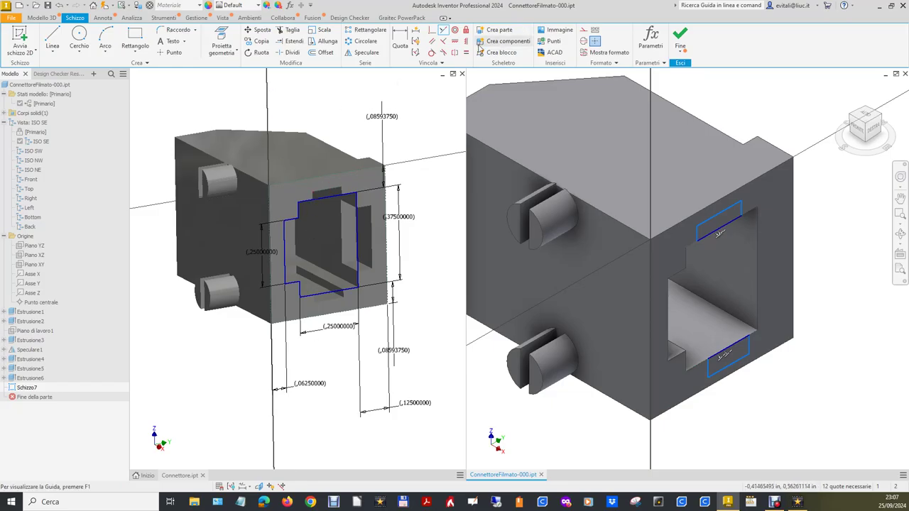
left_click(443, 30)
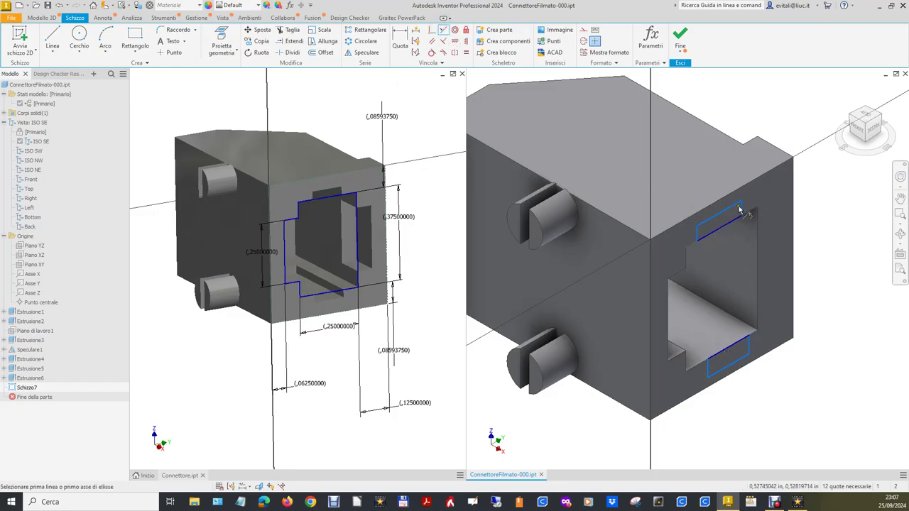
left_click(742, 211)
left_click(750, 348)
left_click(705, 366)
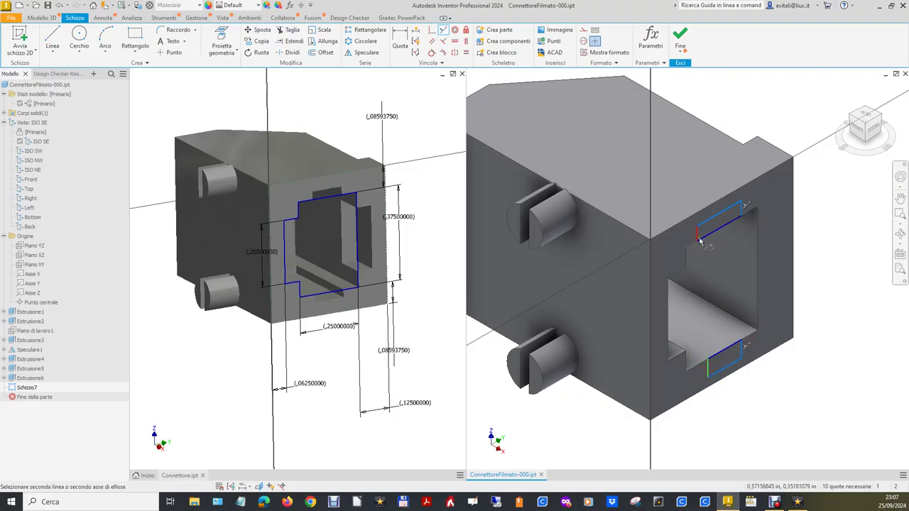
left_click(699, 230)
key("Escape")
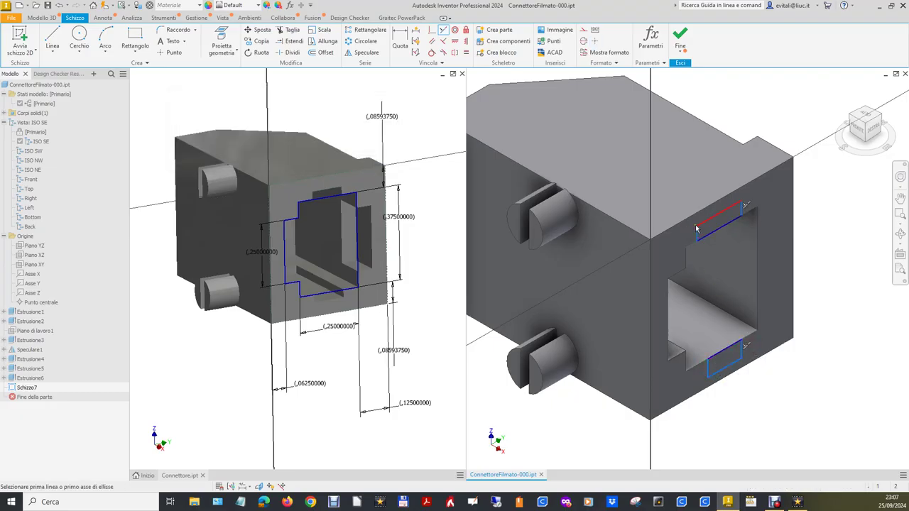
left_click(444, 29)
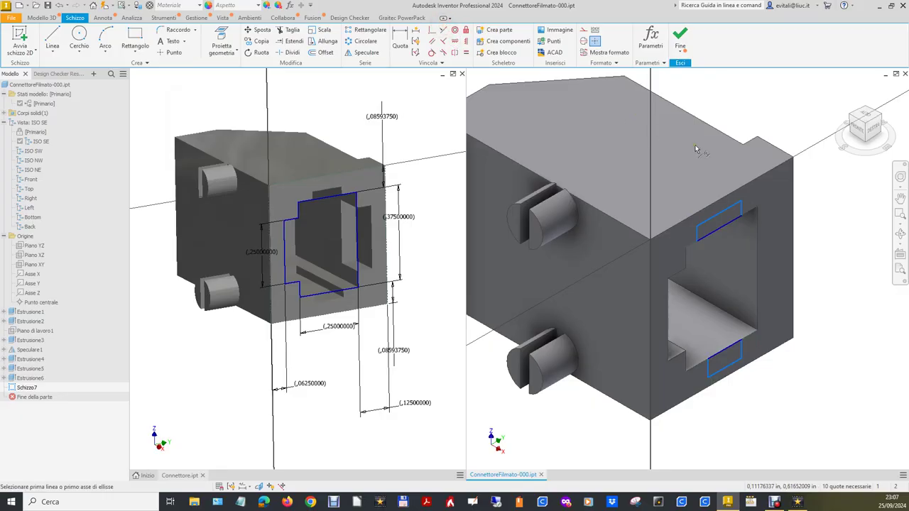
left_click(698, 234)
left_click(704, 370)
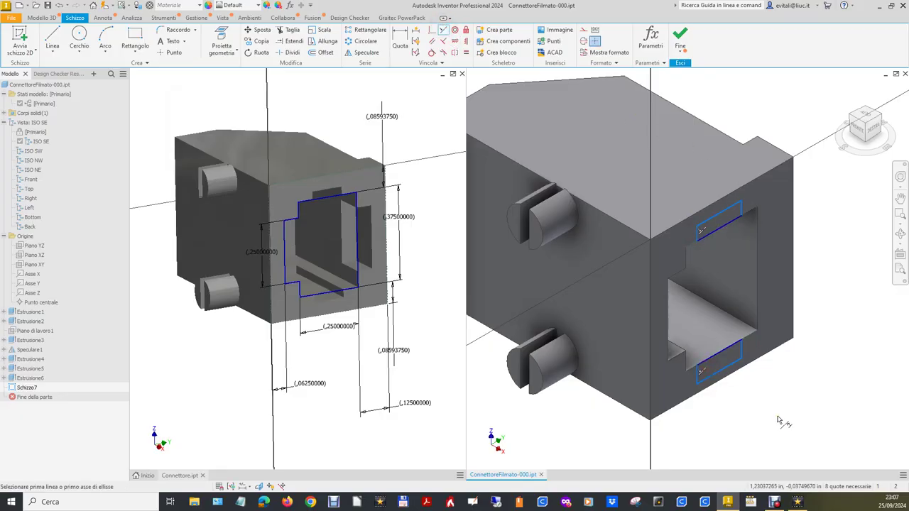
Make the two rectangles' matching short lines equal in length, then return to Connettore.
left_click(466, 52)
left_click(742, 210)
left_click(743, 351)
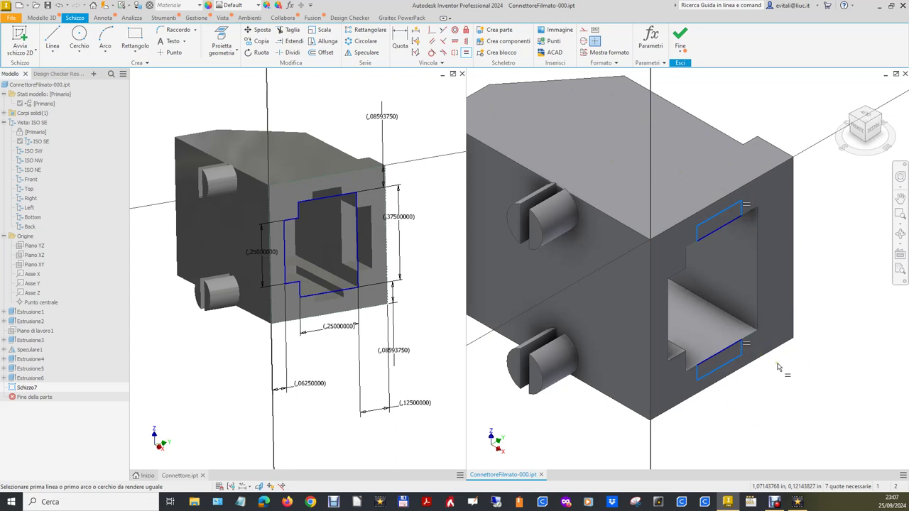
left_click(720, 367)
left_click(724, 219)
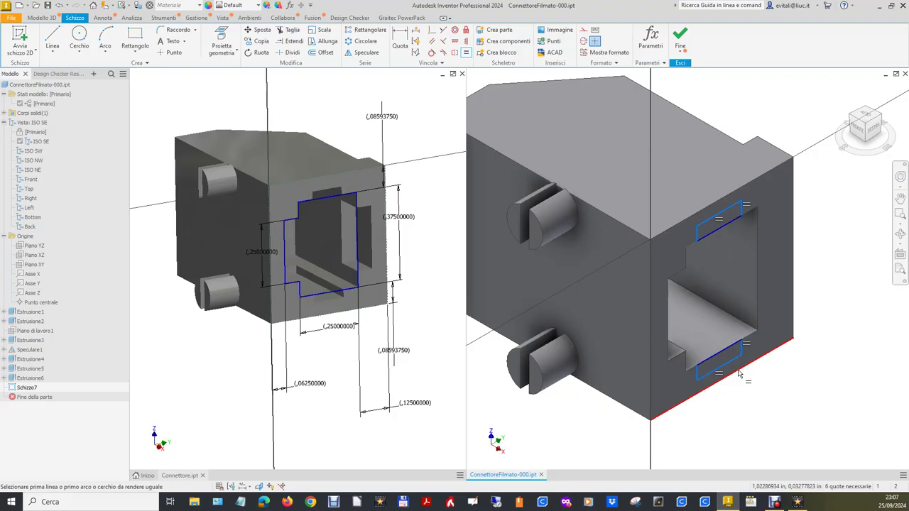
key("Escape")
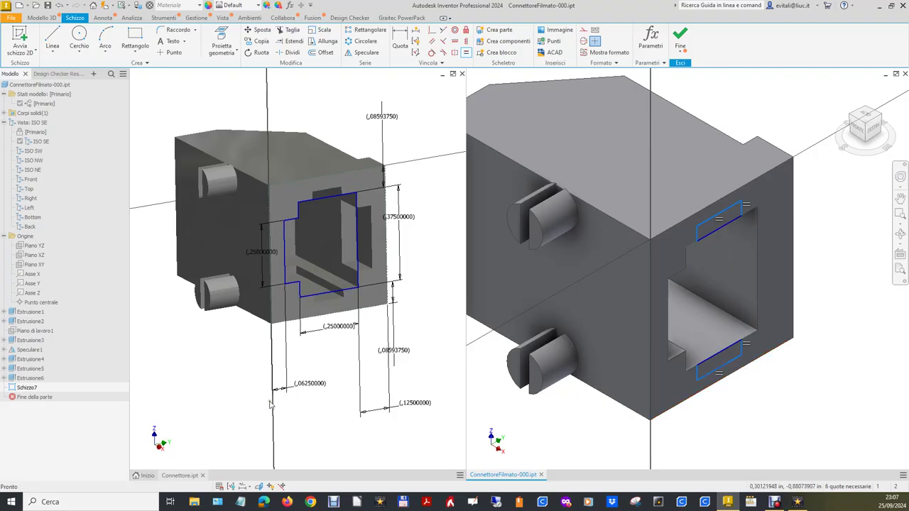
left_click(329, 367)
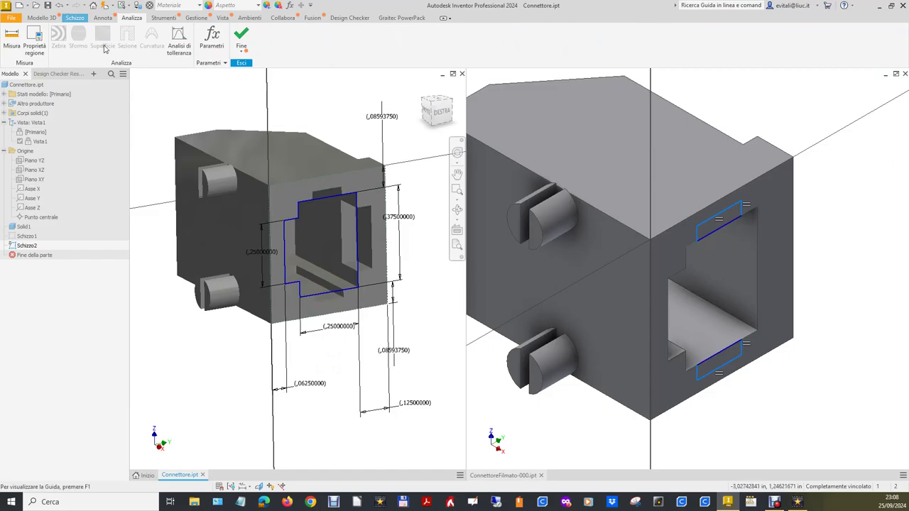
left_click(12, 39)
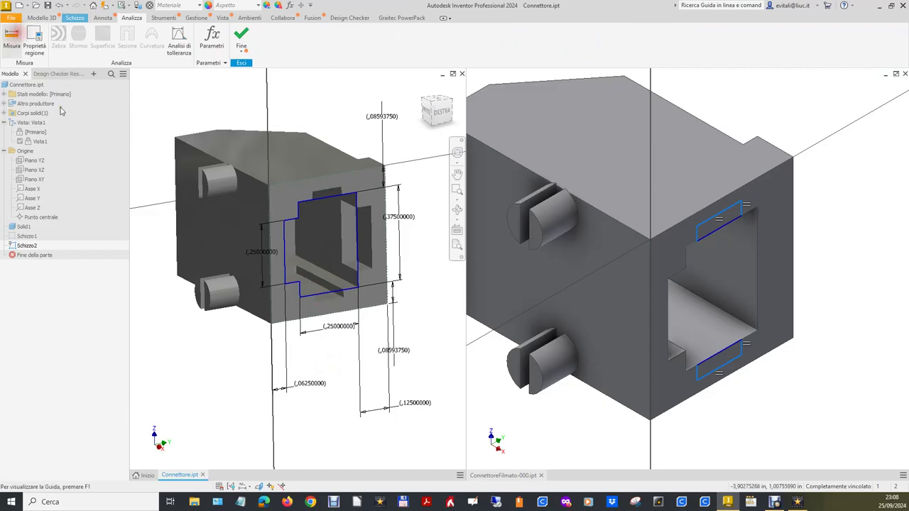
Measure the slot's short bottom edge on the Connettore reference part as 0.125 in.
left_click(338, 302)
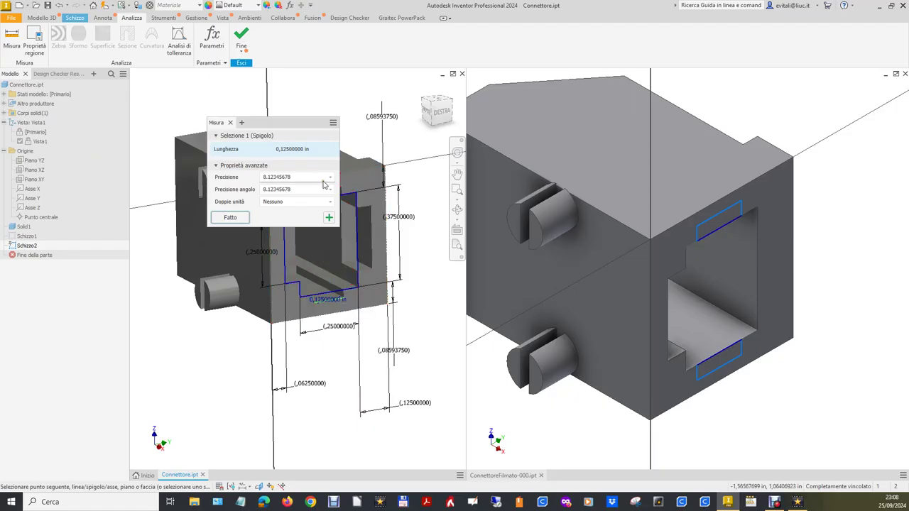
left_click(302, 151)
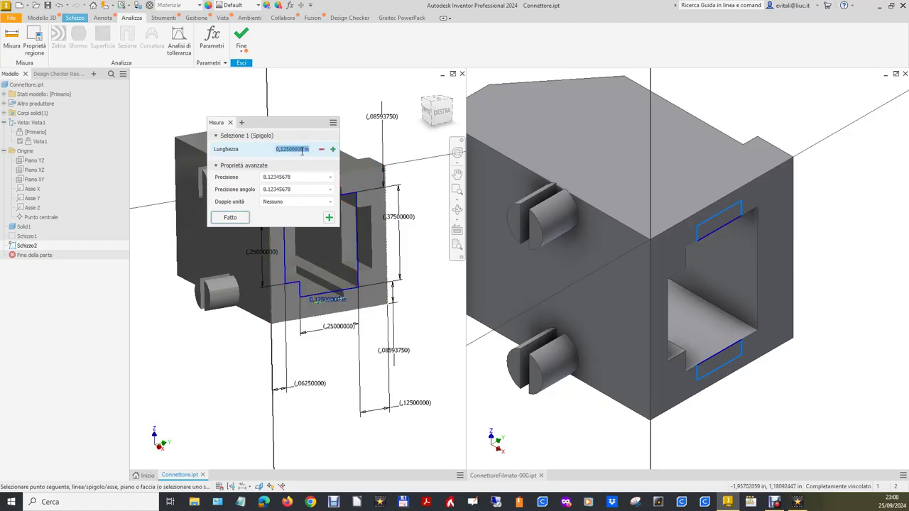
left_click(781, 389)
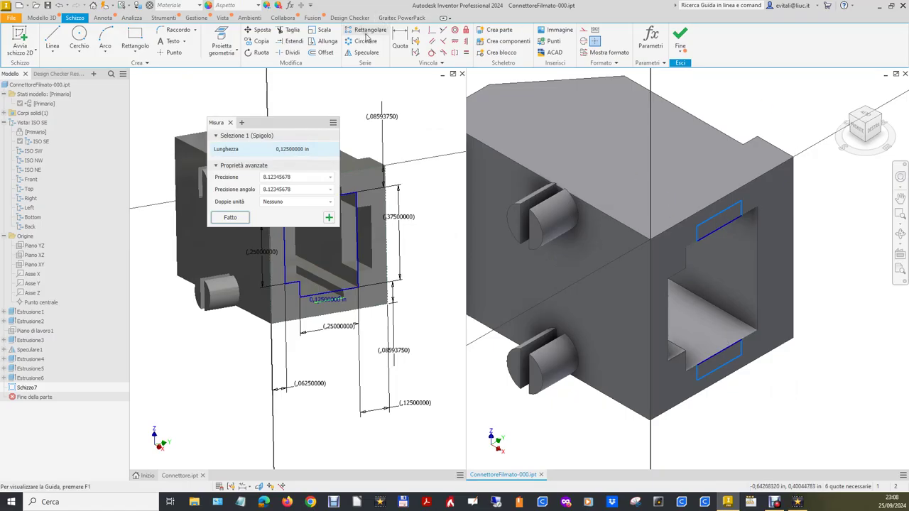
Dimension the lower slot's bottom edge in Schizzo7 to 0.125 in.
left_click(397, 43)
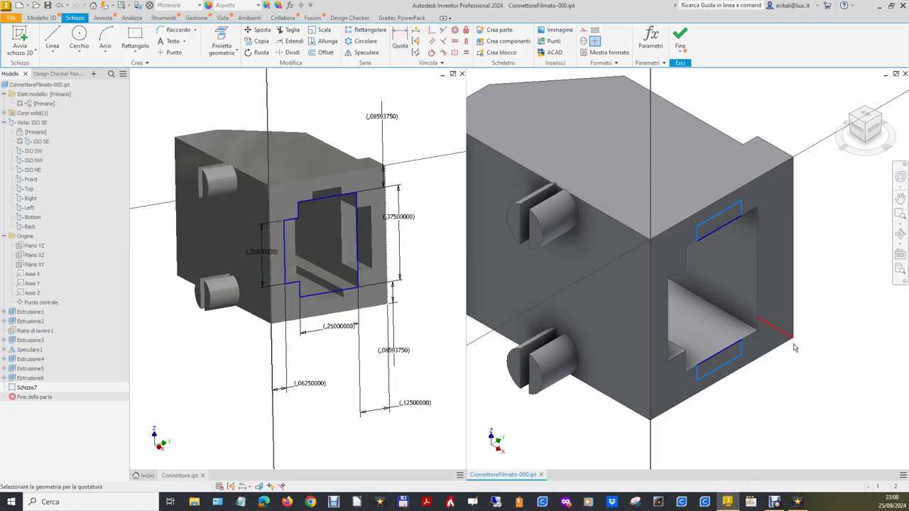
left_click(736, 364)
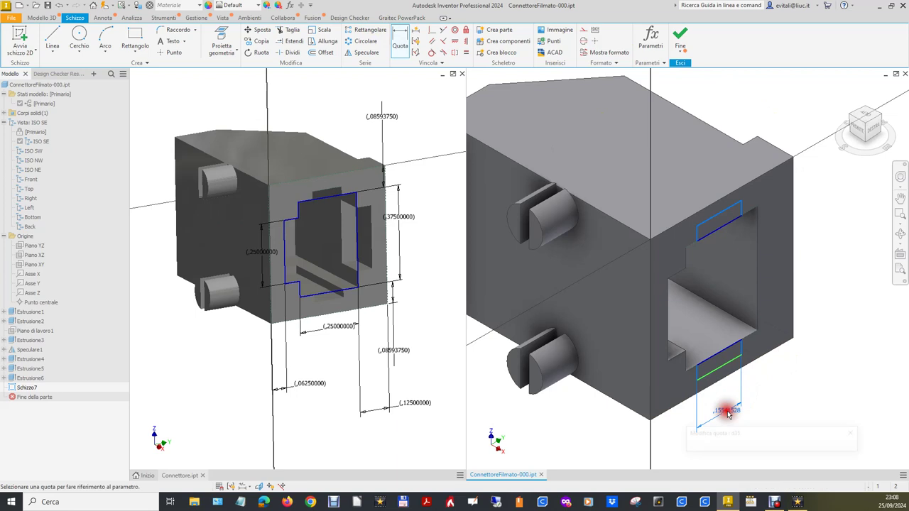
left_click(728, 413)
type("1/8")
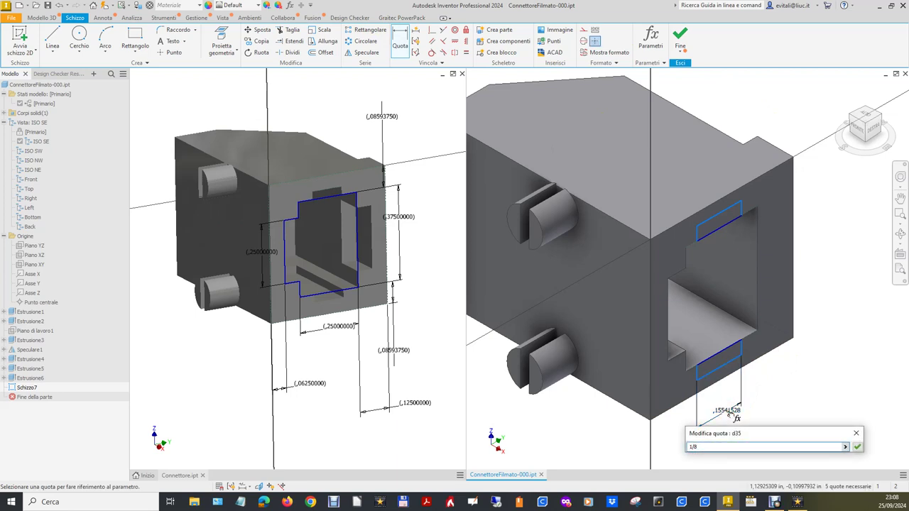
key("Return")
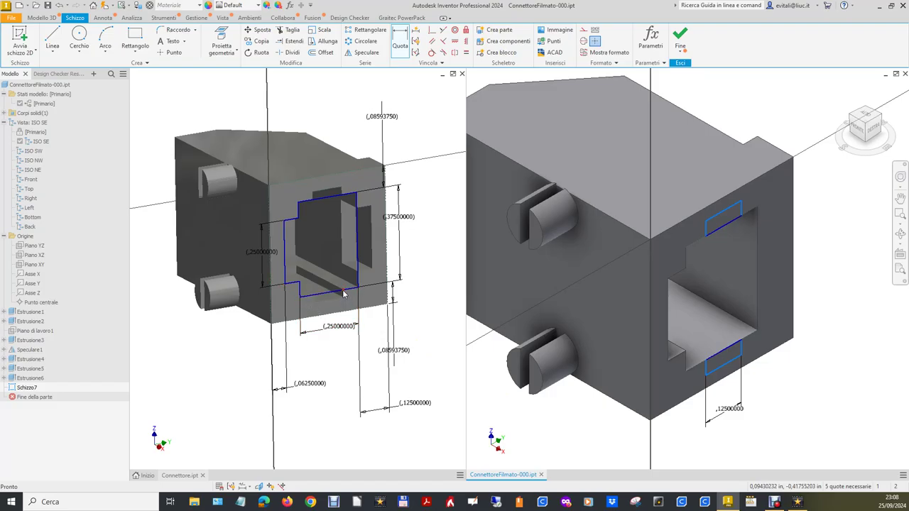
left_click(405, 90)
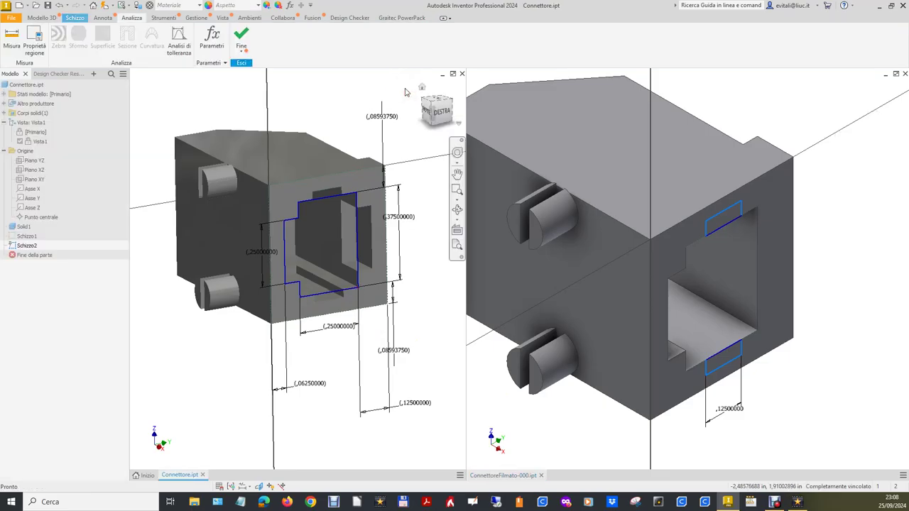
Measure the 0.0625 in Y offset between two corners on the Connettore reference part.
left_click(13, 39)
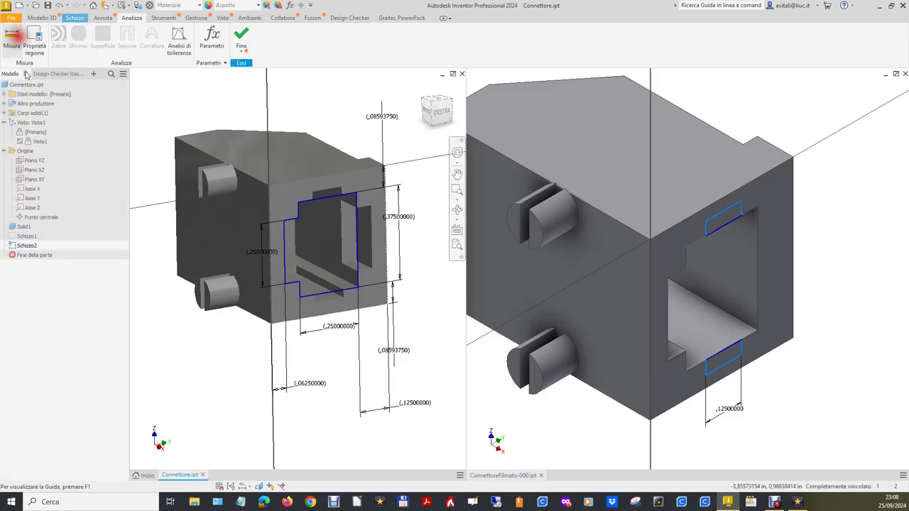
left_click(344, 291)
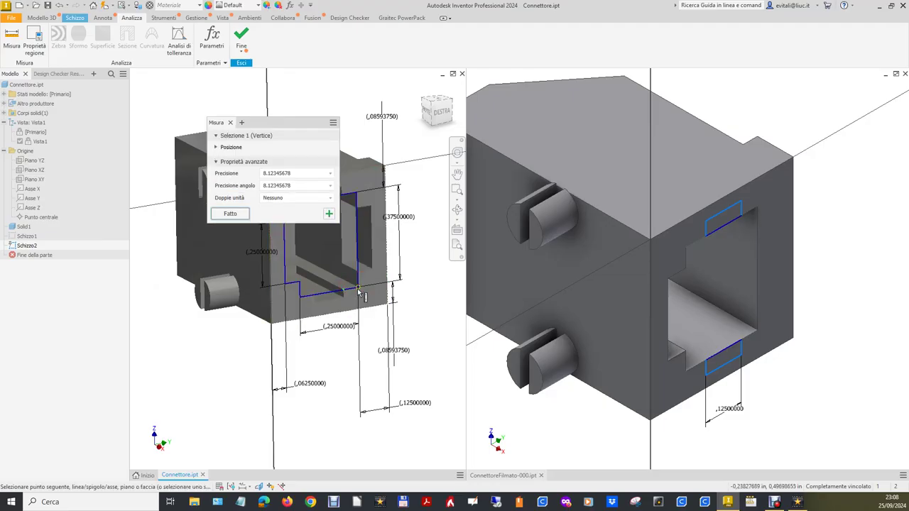
left_click(358, 290)
left_click(295, 183)
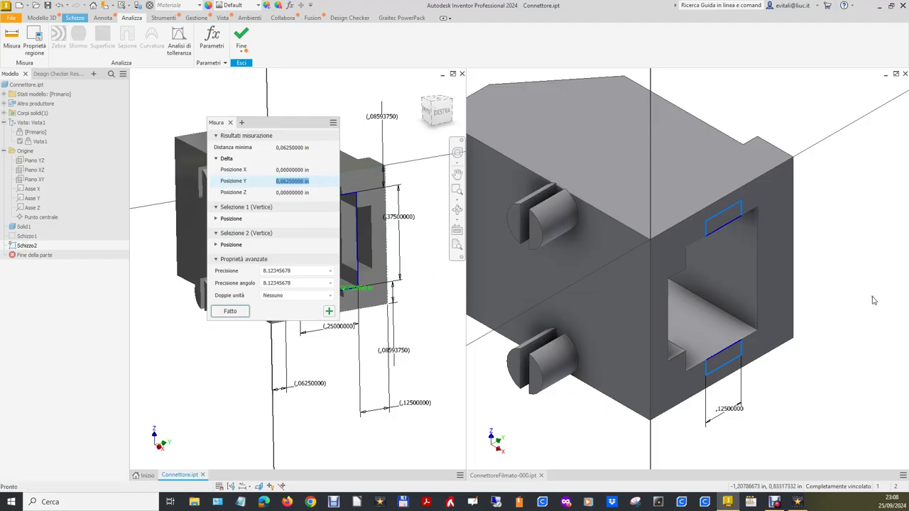
left_click(838, 380)
Dimension the lower slot 0.0625 in from the side edge in Schizzo7.
left_click(417, 44)
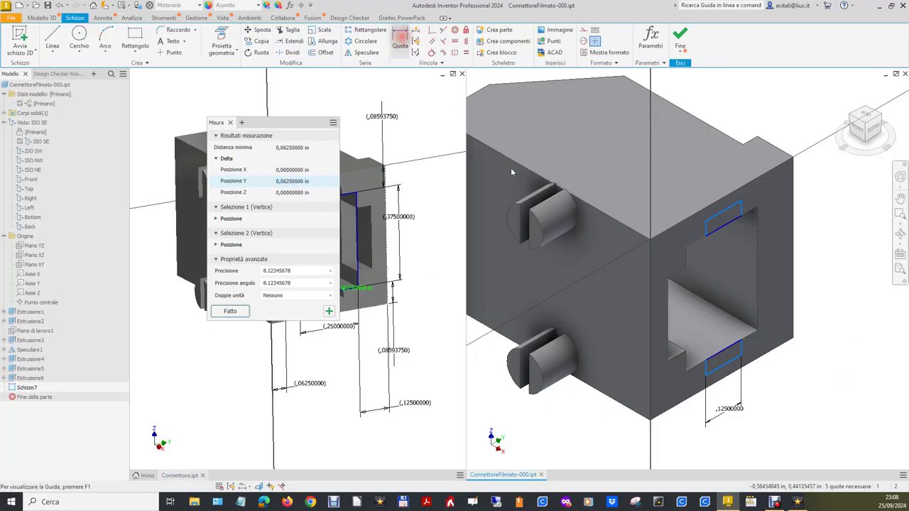
left_click(742, 350)
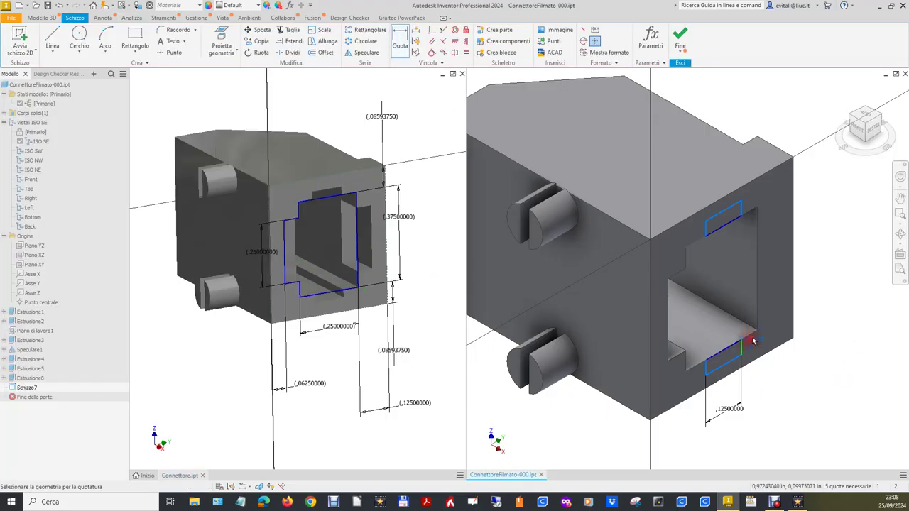
left_click(755, 320)
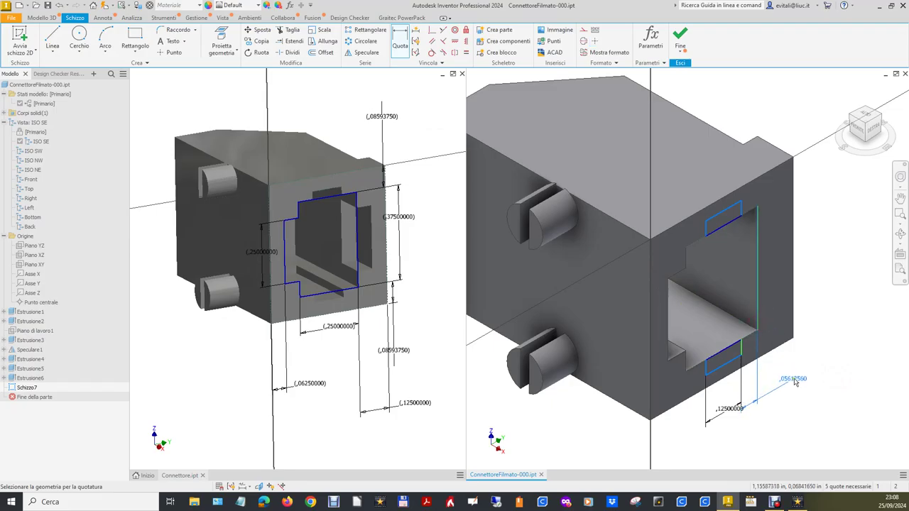
left_click(802, 368)
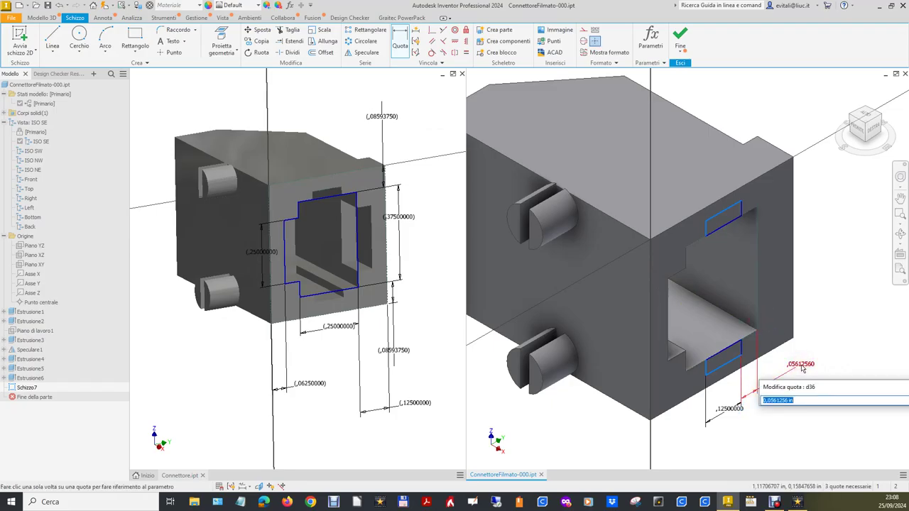
left_click_drag(838, 388, 732, 417)
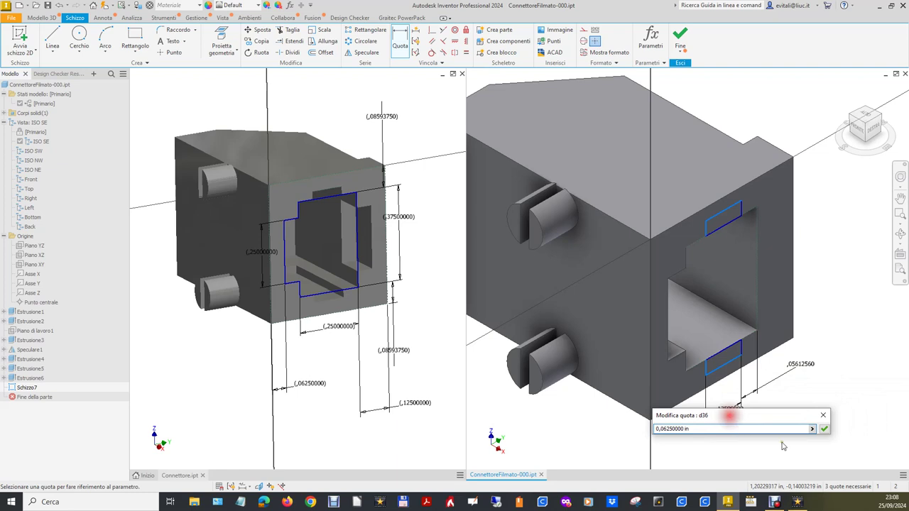
left_click(824, 430)
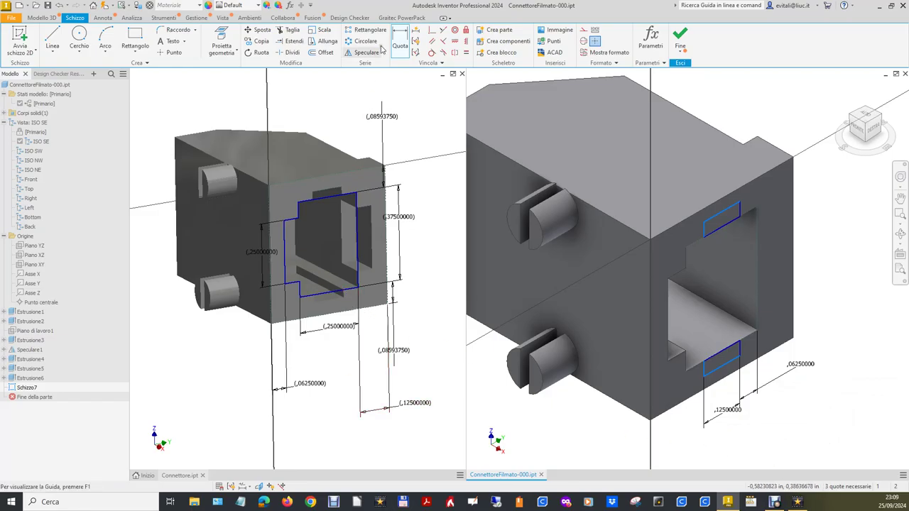
key("ctrl+Tab")
left_click(11, 37)
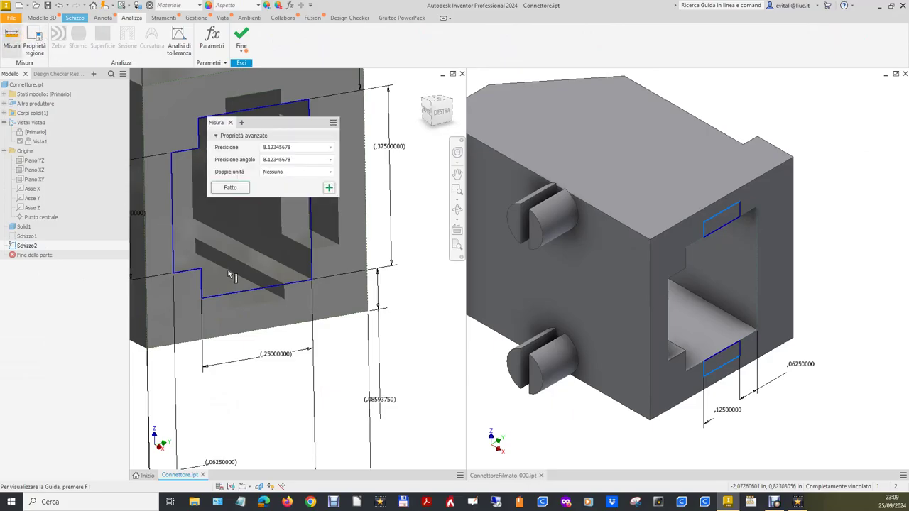
Measure the 0.03125 in Z offset between two corners on the Connettore reference part.
left_click(286, 292)
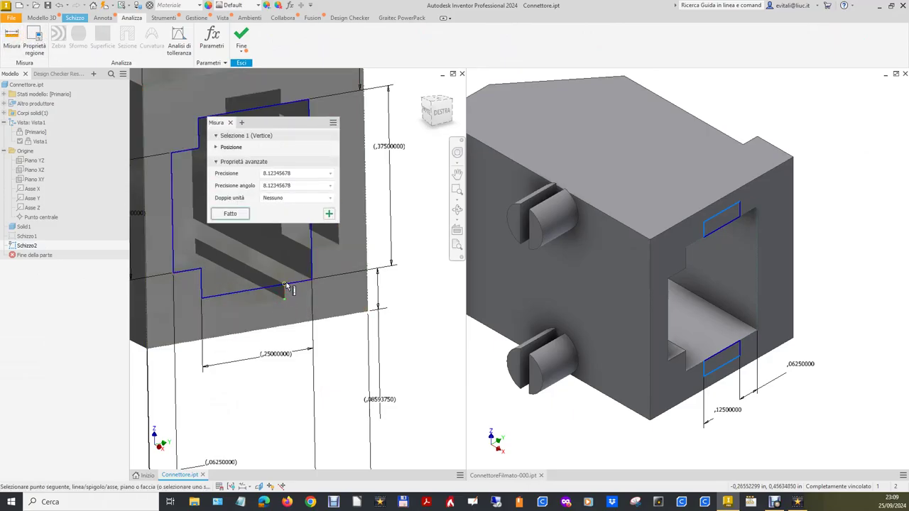
left_click(287, 284)
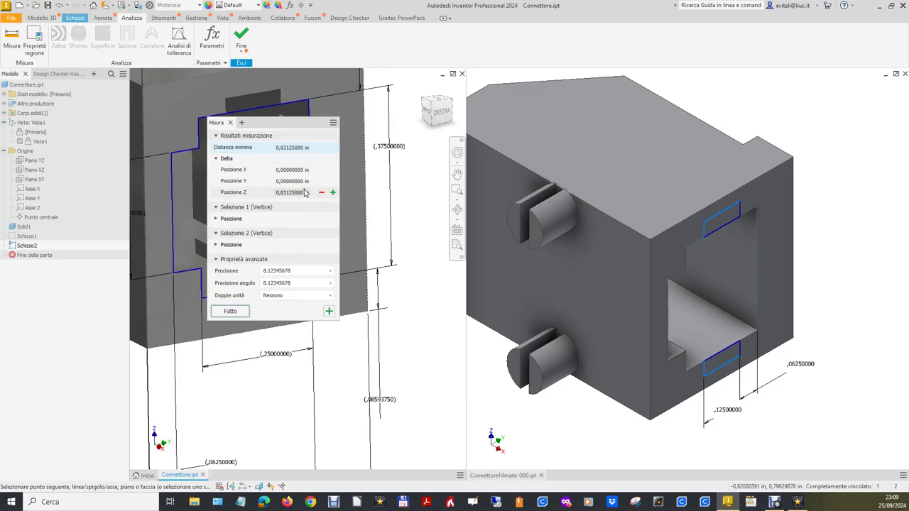
left_click(304, 193)
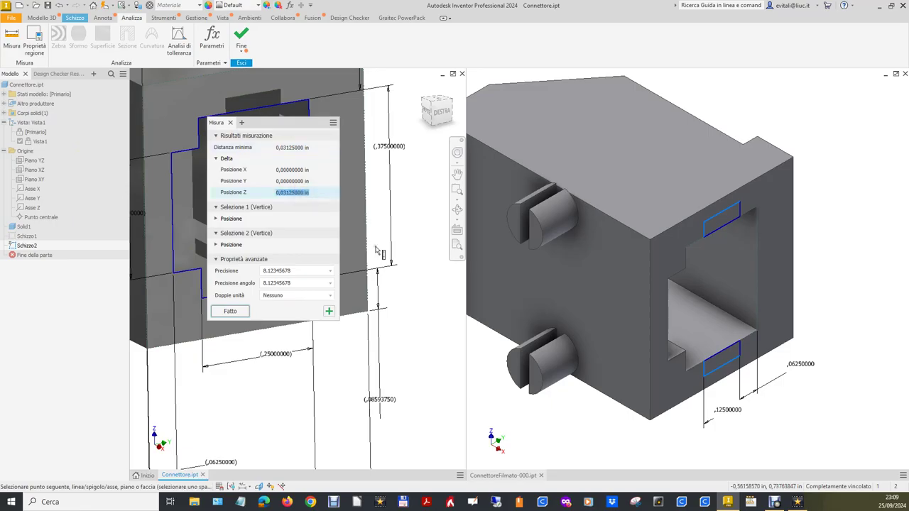
left_click(818, 342)
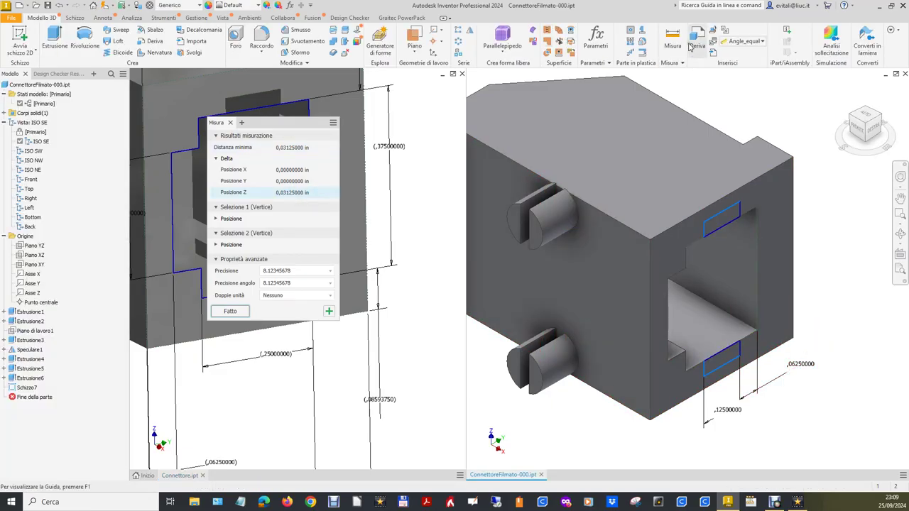
Reopen Schizzo7 and dimension the slot thickness to 0.03125 in.
left_click(788, 92)
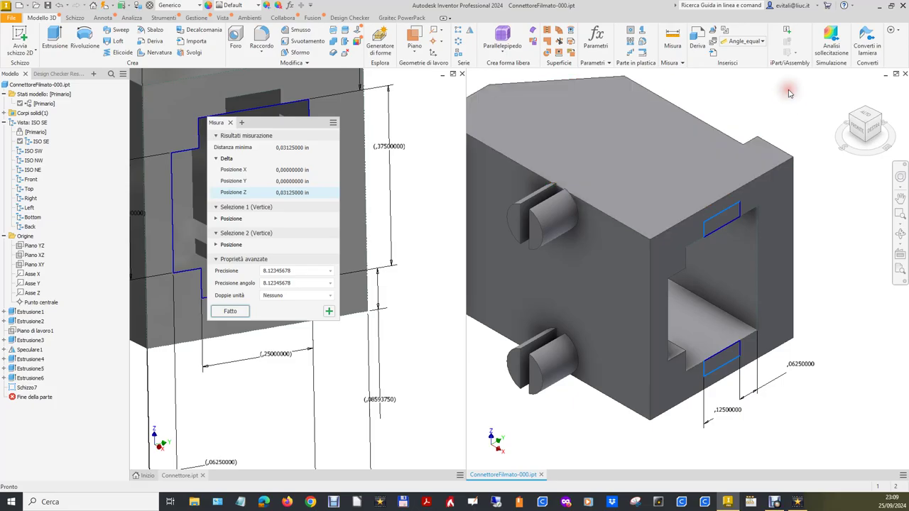
left_click(24, 388)
double_click(23, 388)
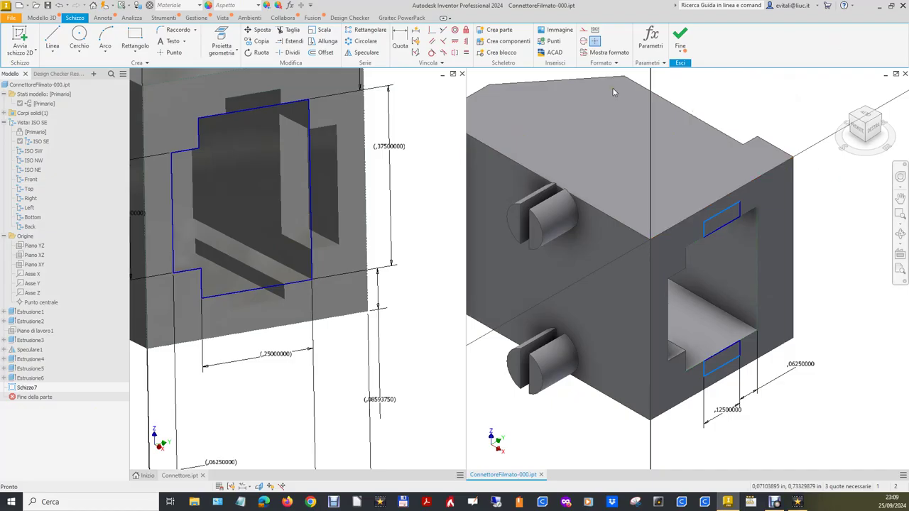
left_click(401, 40)
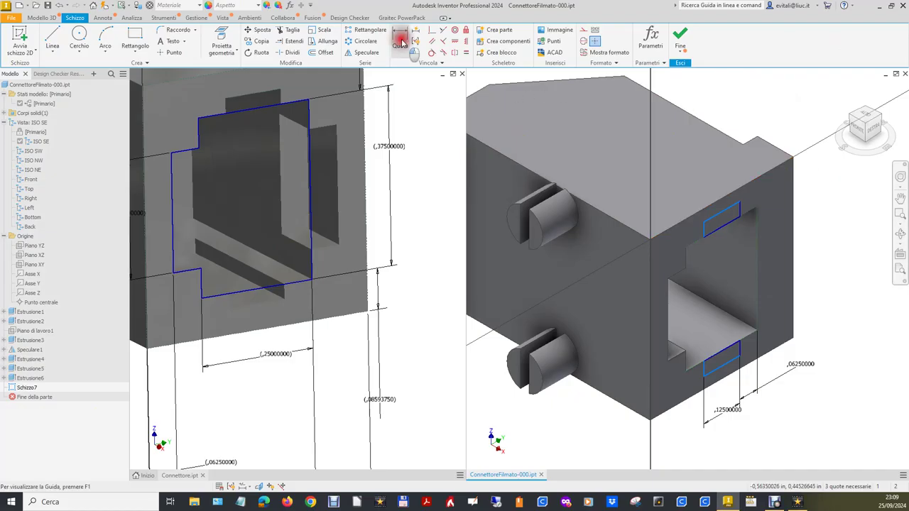
left_click(741, 348)
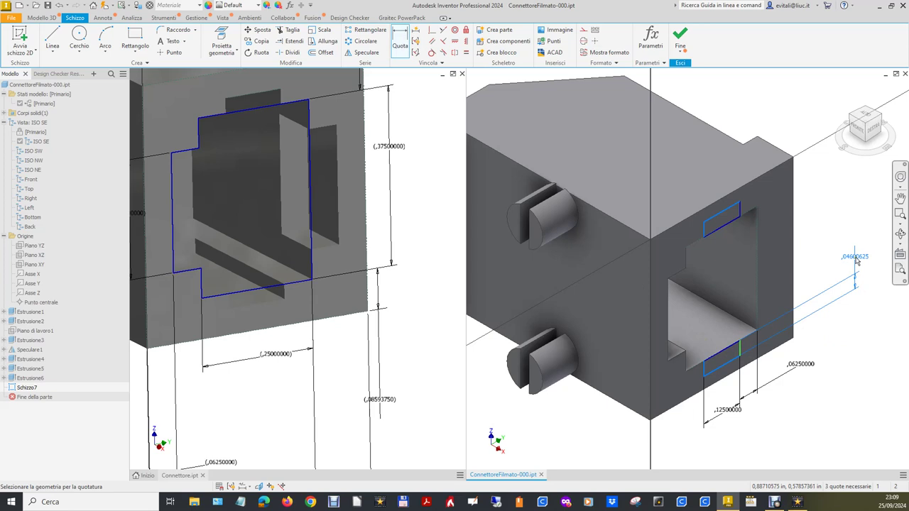
left_click(852, 250)
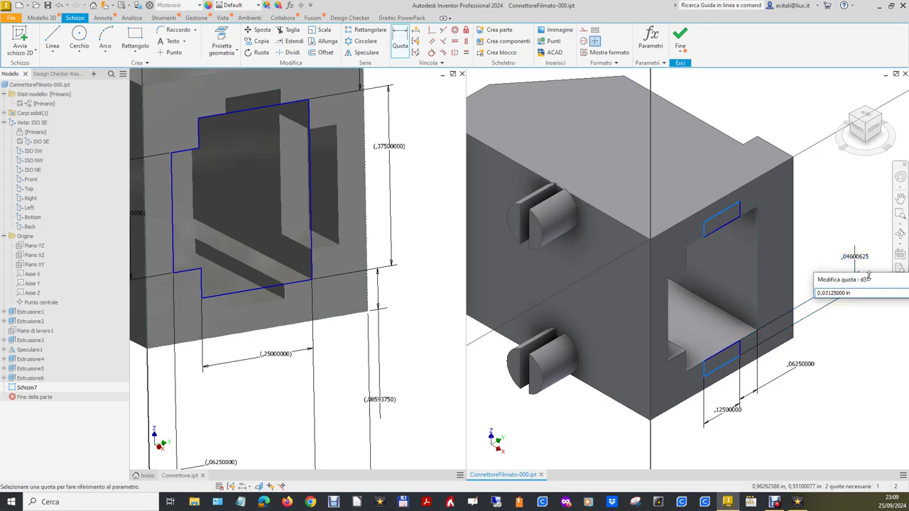
left_click_drag(870, 279, 738, 289)
left_click(852, 302)
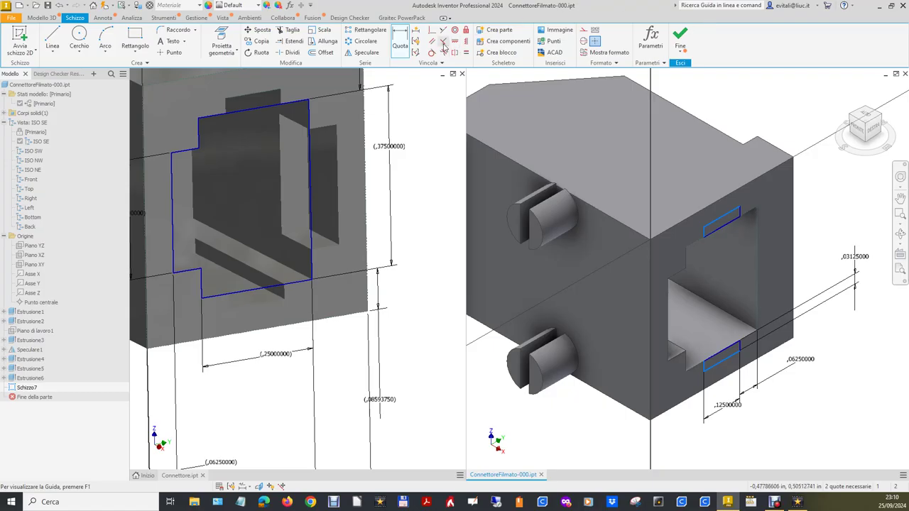
Show the sketch constraints and make the lower slot's two lines parallel.
left_click(232, 487)
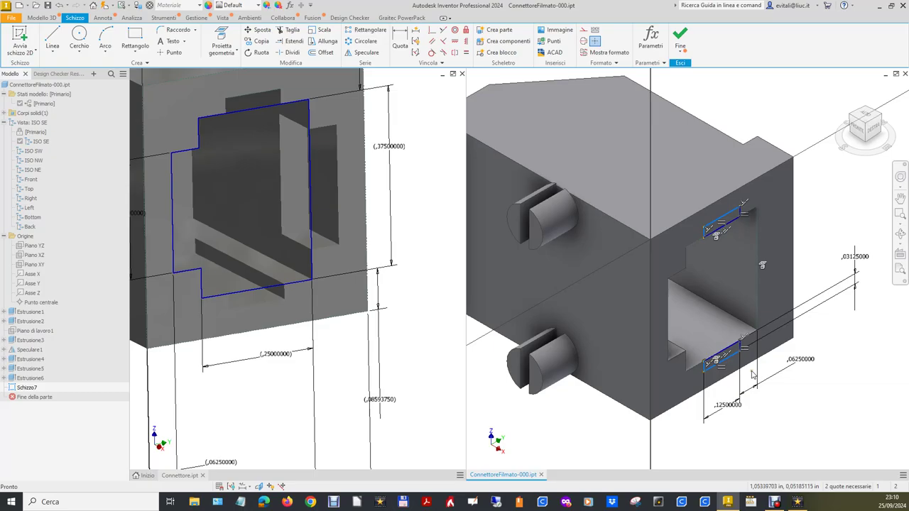
scroll(752, 375, "up", 3)
scroll(746, 361, "up", 3)
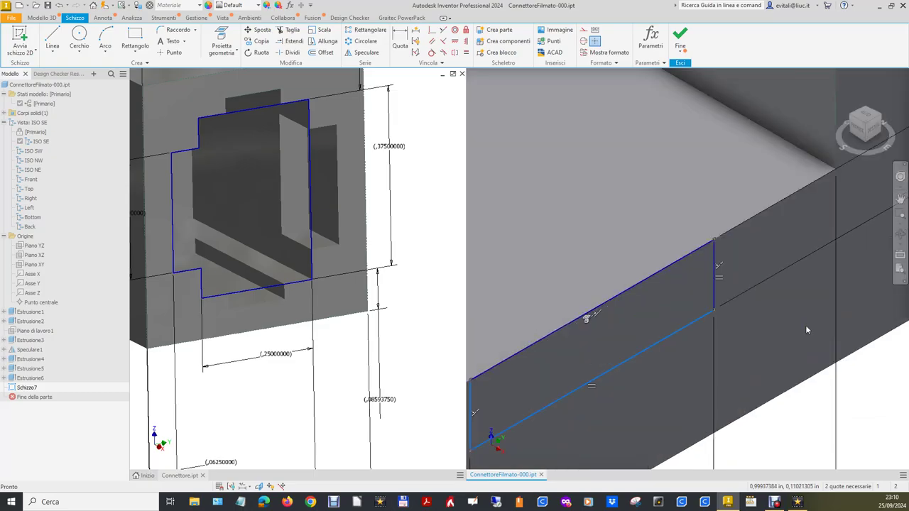
scroll(806, 329, "down", 2)
left_click(444, 43)
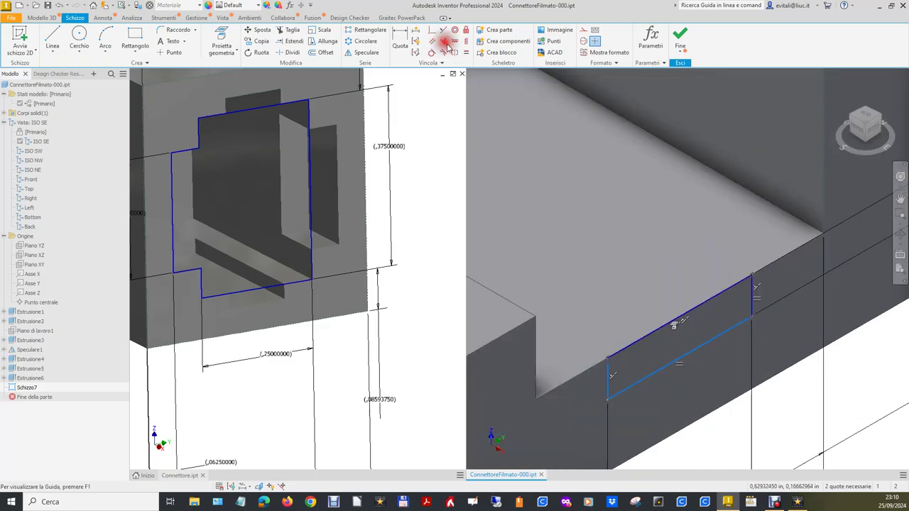
left_click(719, 333)
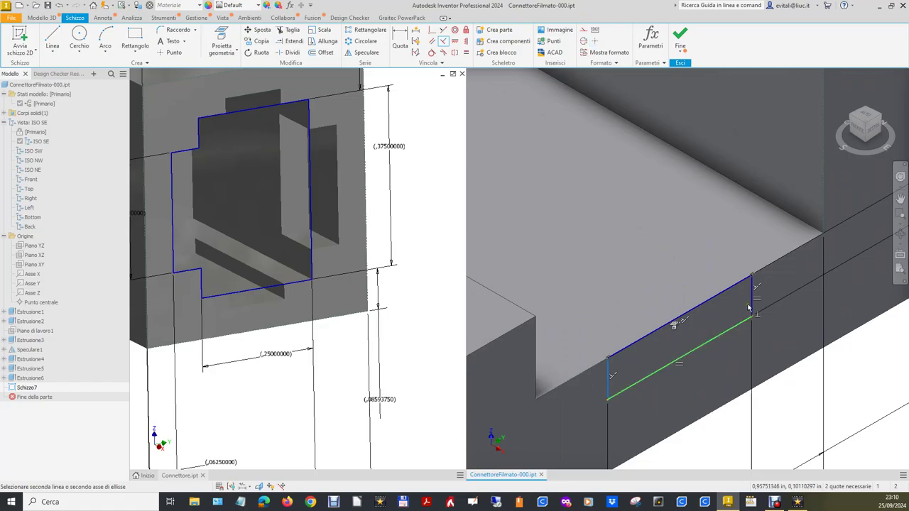
left_click(752, 307)
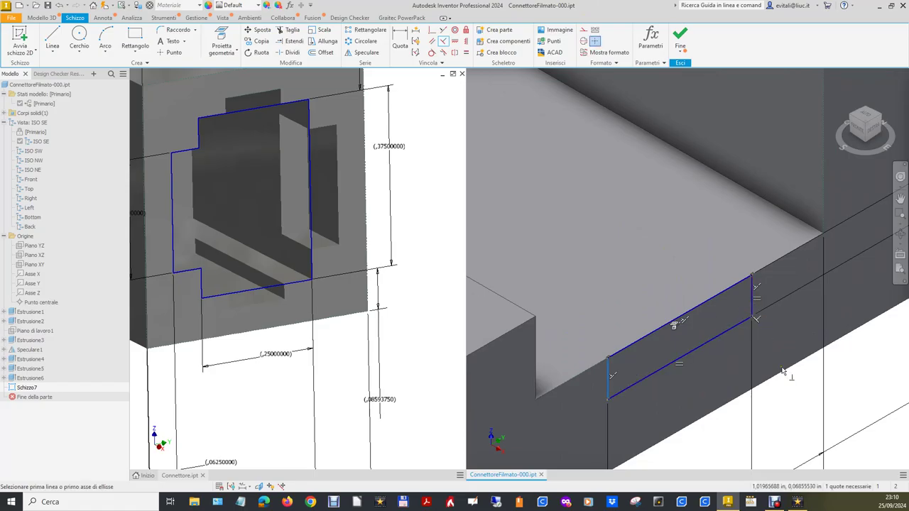
Make the upper slot's two lines parallel, fully constraining Schizzo7.
scroll(783, 371, "down", 2)
scroll(727, 300, "down", 2)
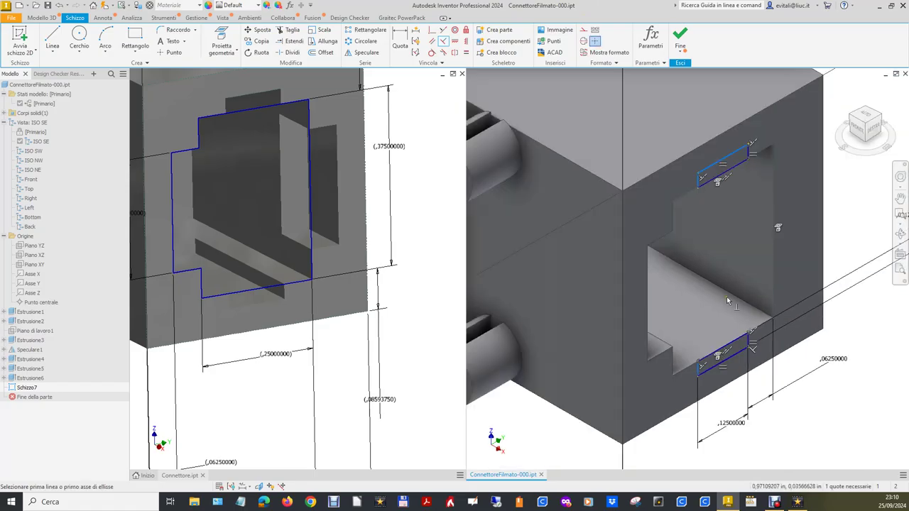
left_click(739, 152)
left_click(749, 153)
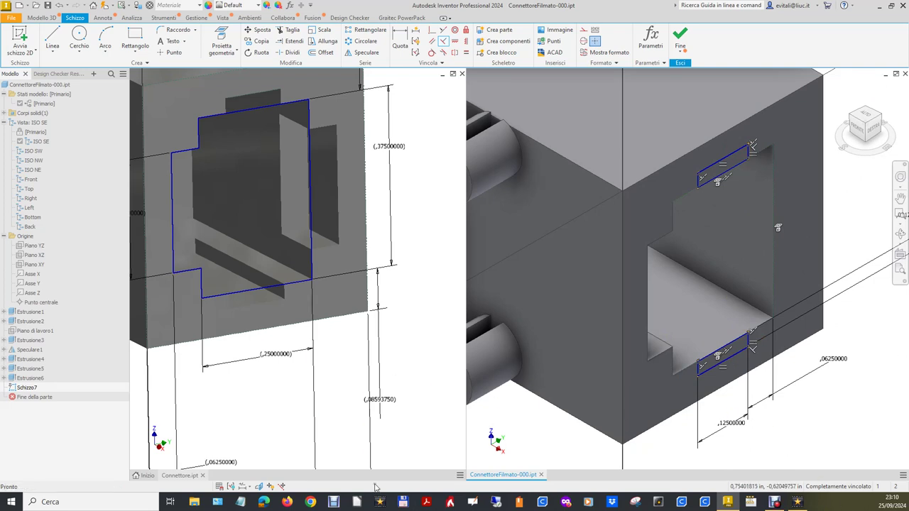
left_click(337, 420)
key("F6")
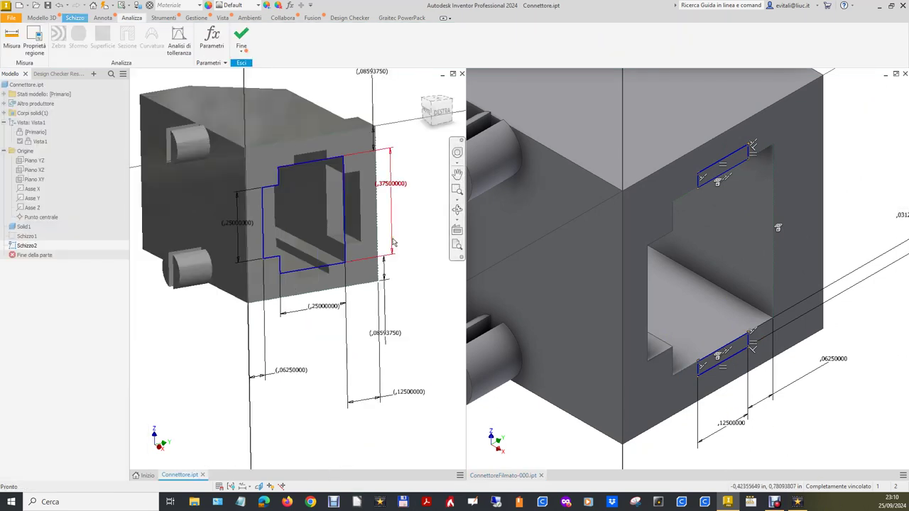
Orbit the Connettore reference part to face its opening and measure the slot edge as 0.375 in.
left_click(457, 210)
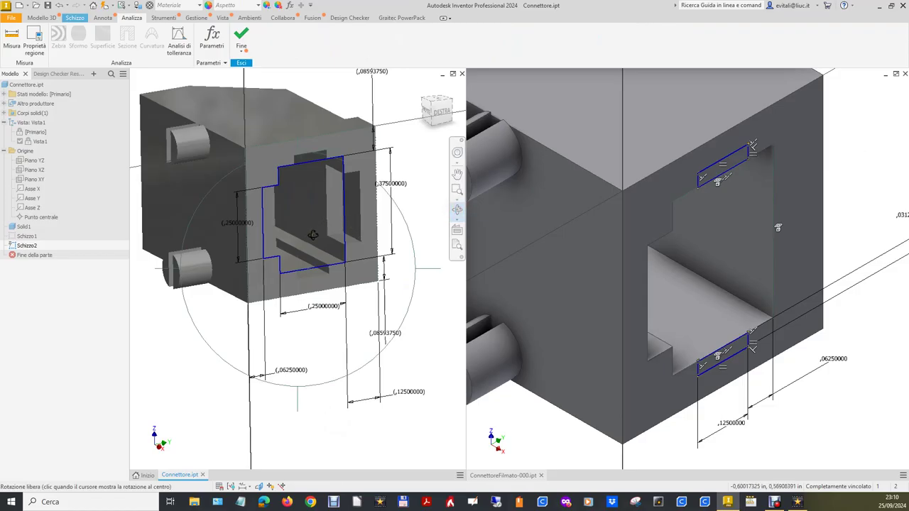
left_click_drag(305, 221, 304, 299)
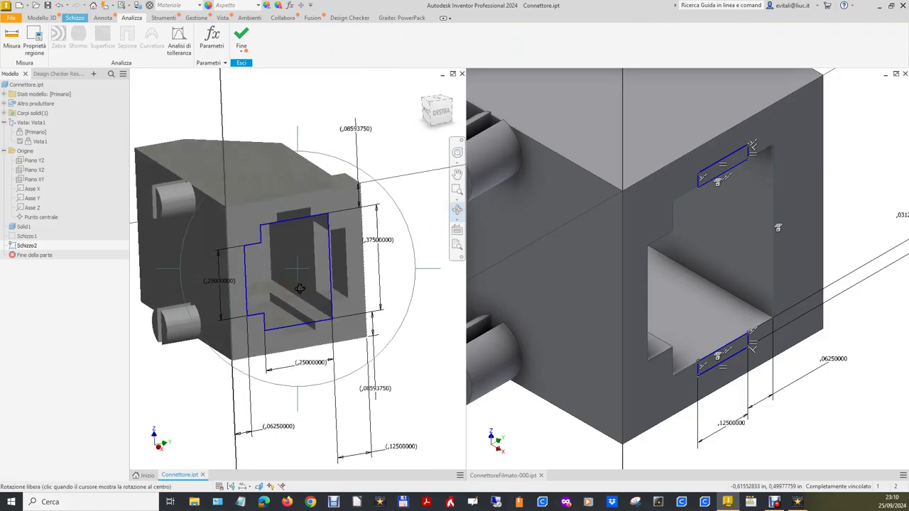
right_click(427, 230)
left_click(462, 226)
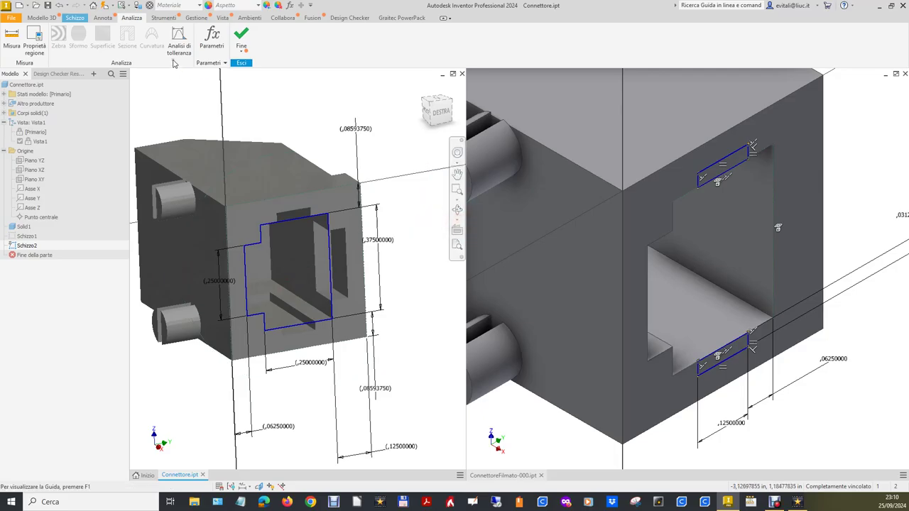
left_click(17, 43)
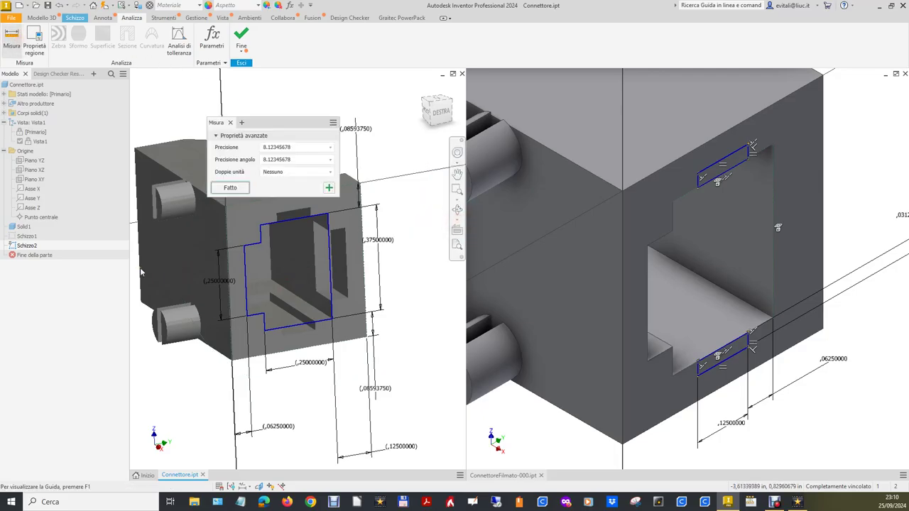
left_click(289, 316)
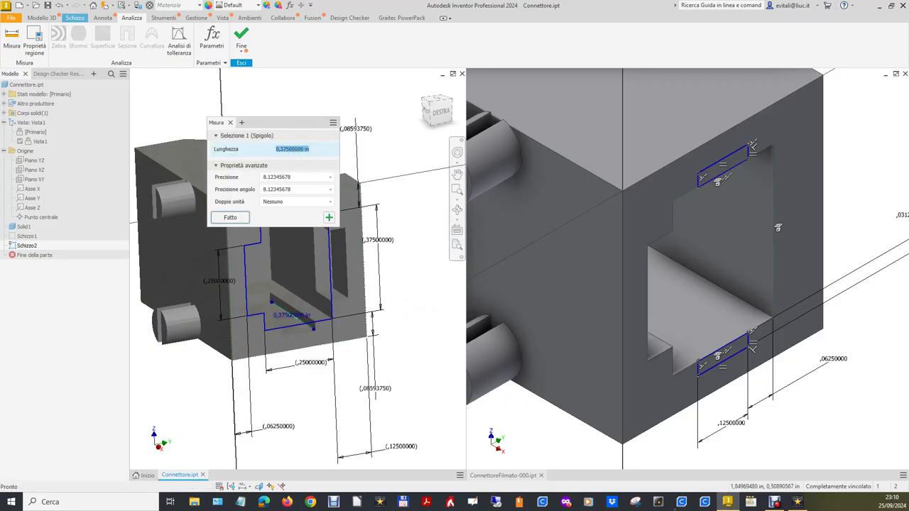
left_click(835, 420)
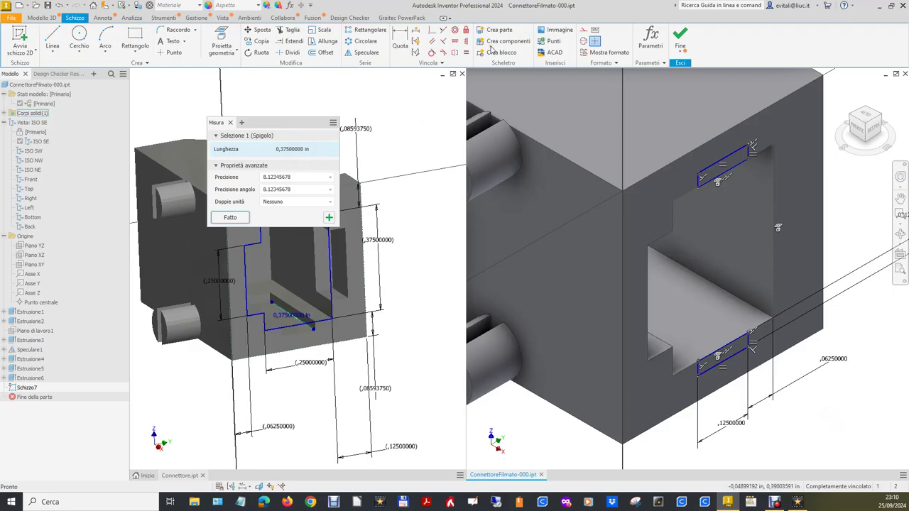
Finish Schizzo7 and cut both slot profiles 0.375 in deep as Estrusione7.
left_click(682, 39)
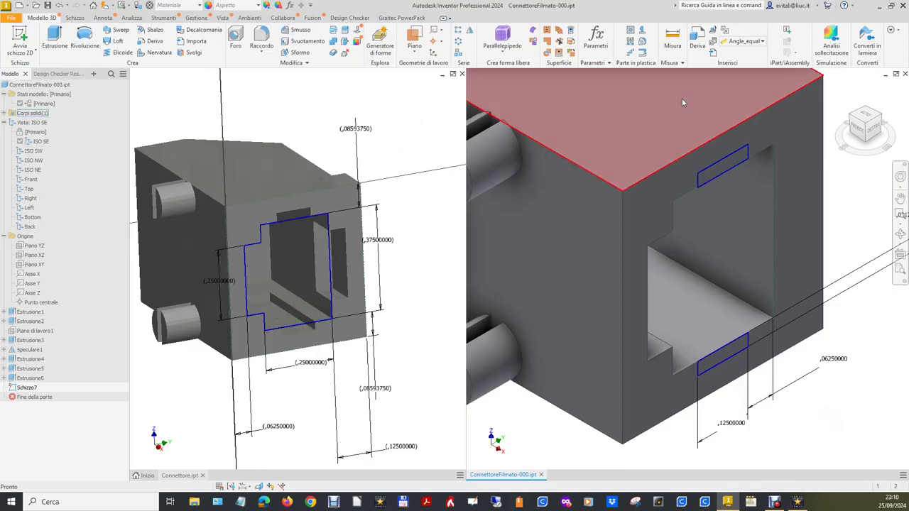
left_click(53, 37)
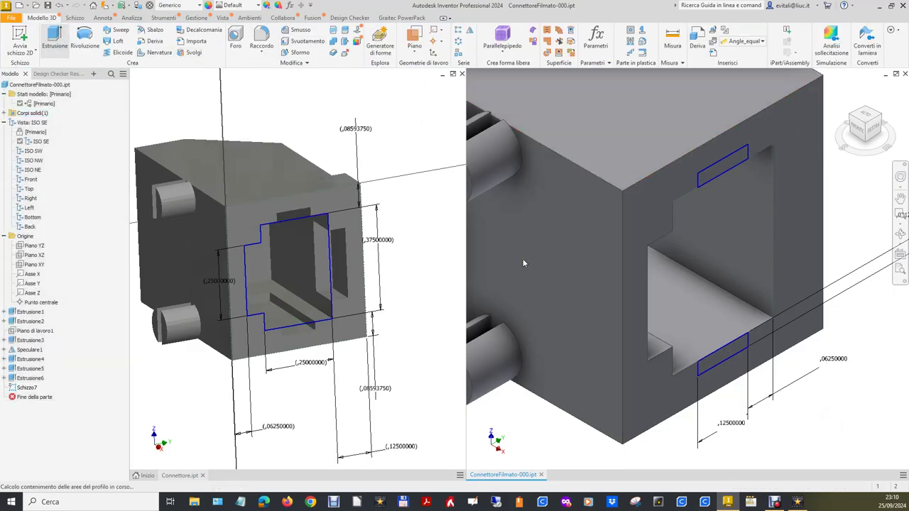
left_click(740, 346)
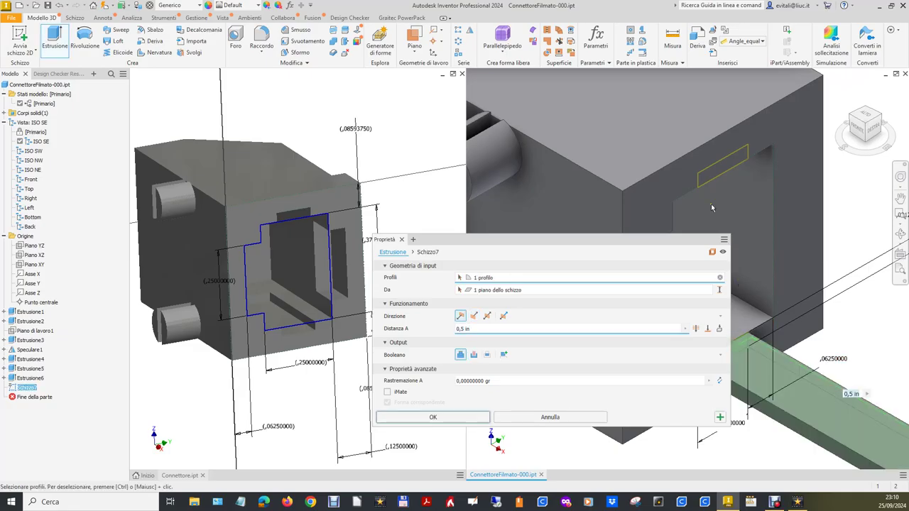
left_click(714, 176)
left_click(476, 328)
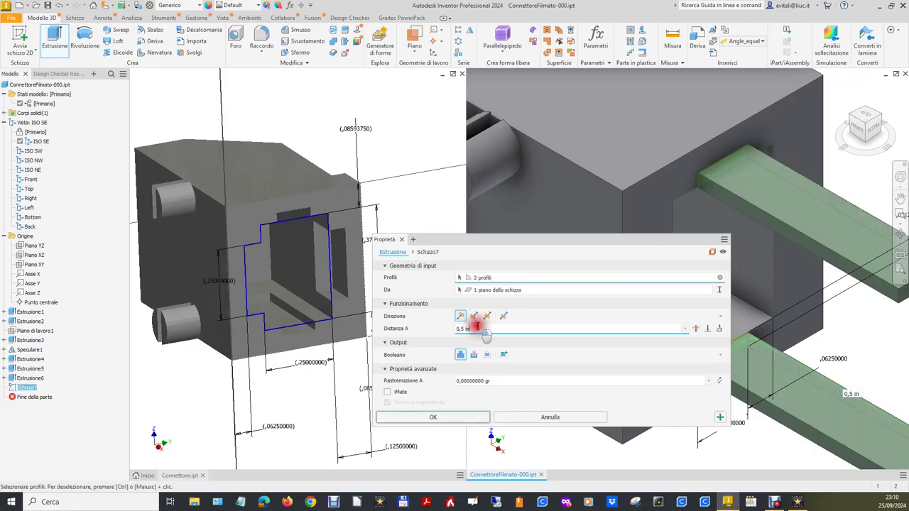
type("0,375000000 in")
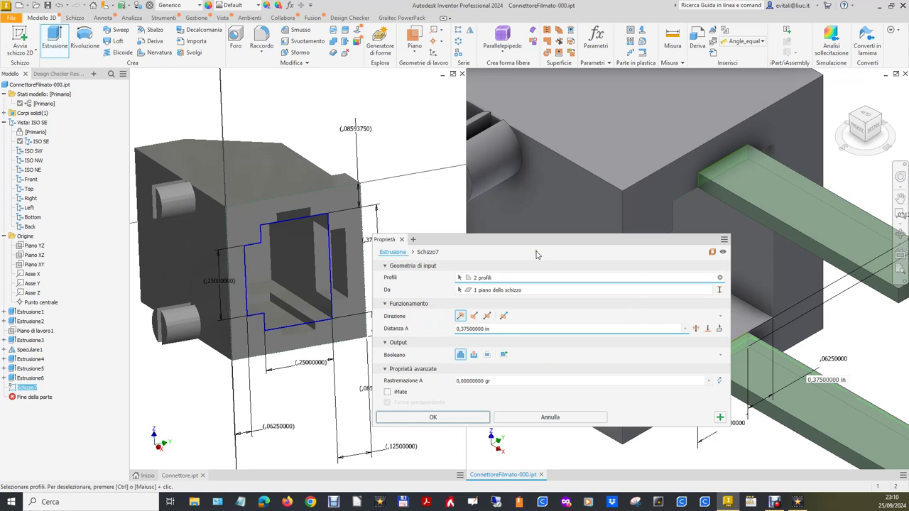
left_click_drag(540, 241, 308, 171)
left_click(240, 284)
left_click(200, 346)
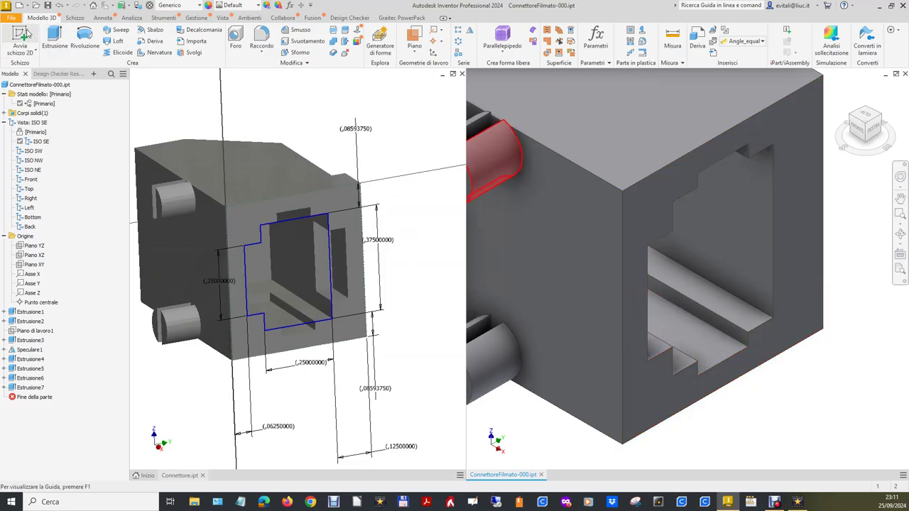
Start a sketch on the front face and draw a rectangle along the opening's right side.
left_click(777, 223)
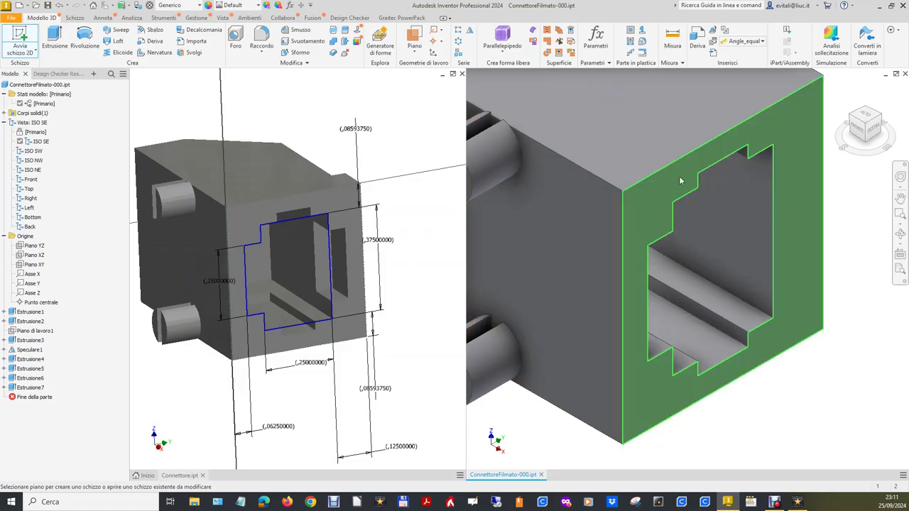
left_click(135, 36)
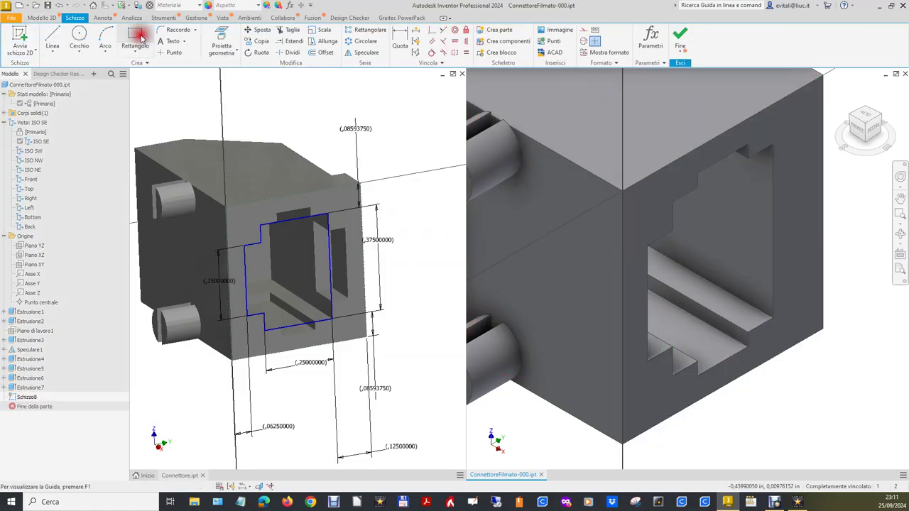
left_click(780, 171)
left_click(798, 282)
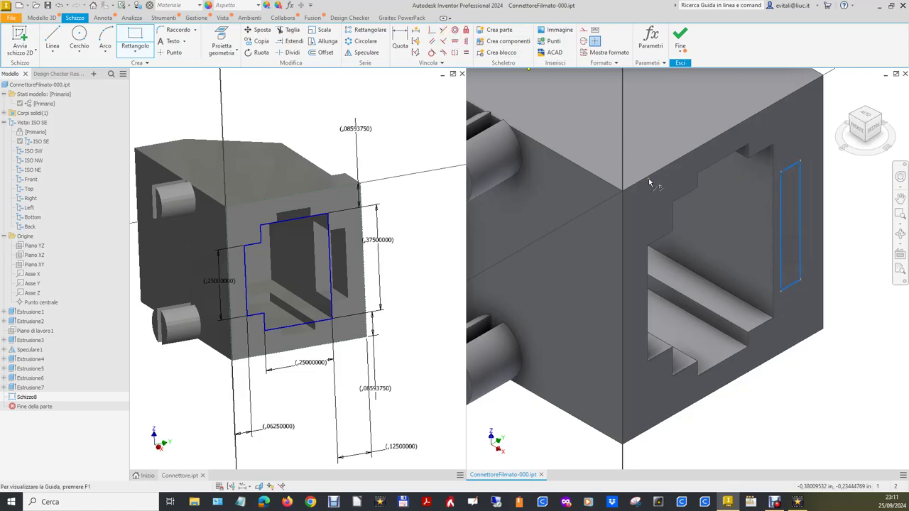
Make the rectangle's left edge collinear with the opening and constrain its top, right and bottom corners.
left_click(779, 204)
left_click(774, 209)
left_click(442, 41)
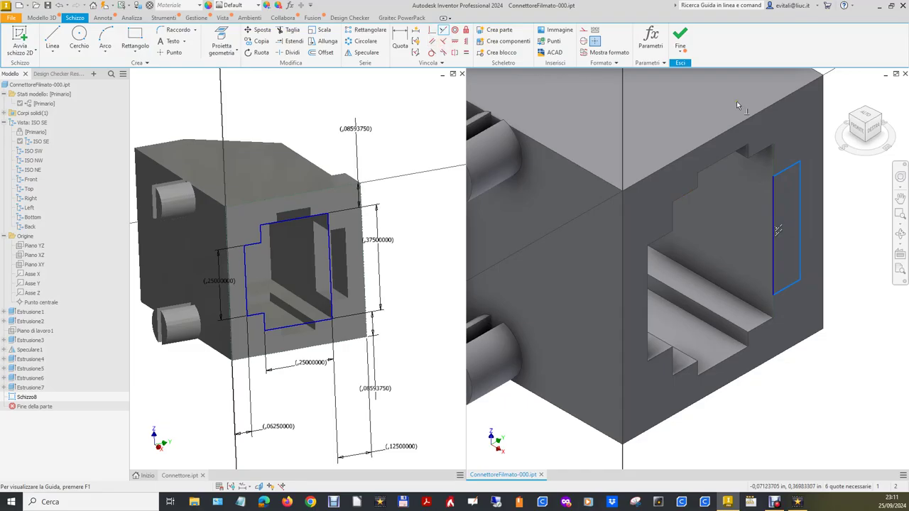
left_click(790, 170)
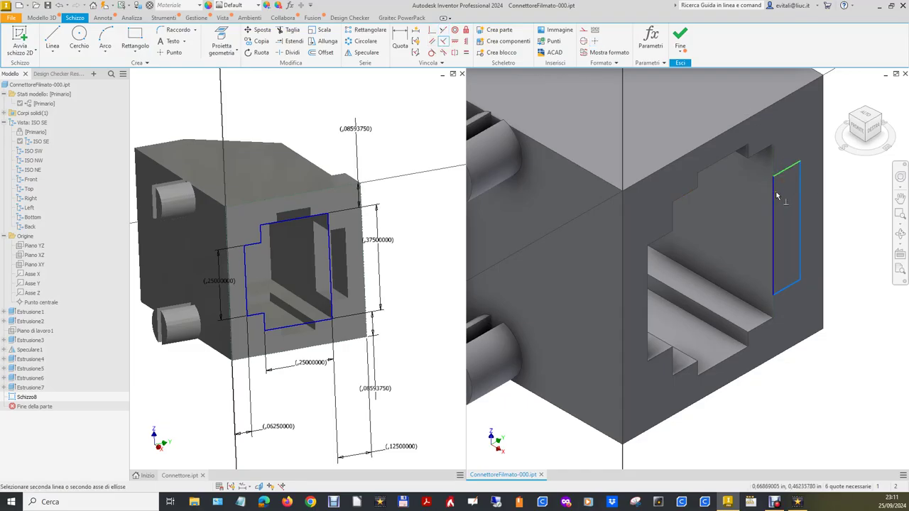
left_click(776, 196)
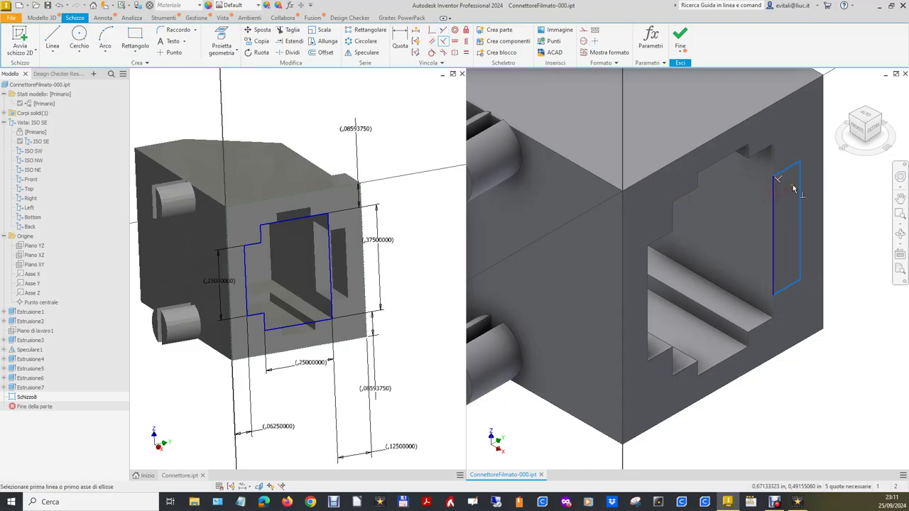
left_click(802, 181)
left_click(794, 168)
left_click(784, 287)
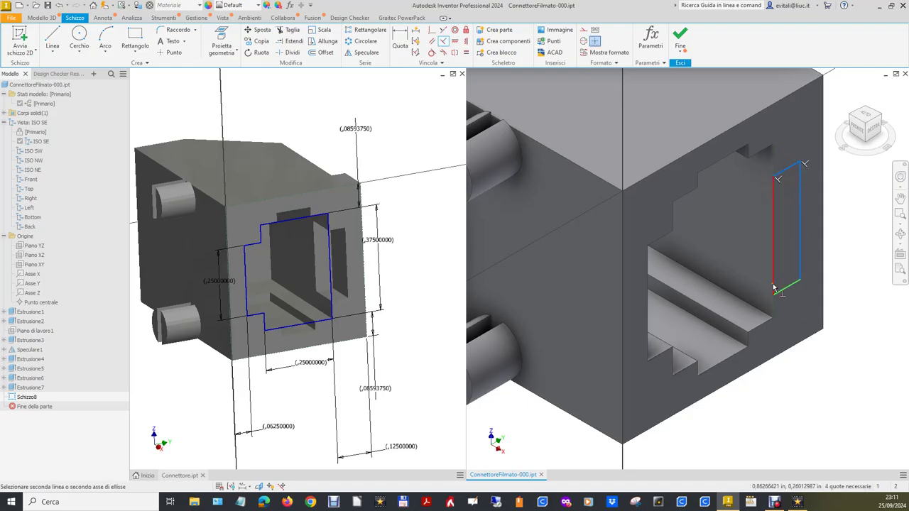
left_click(774, 288)
key("Escape")
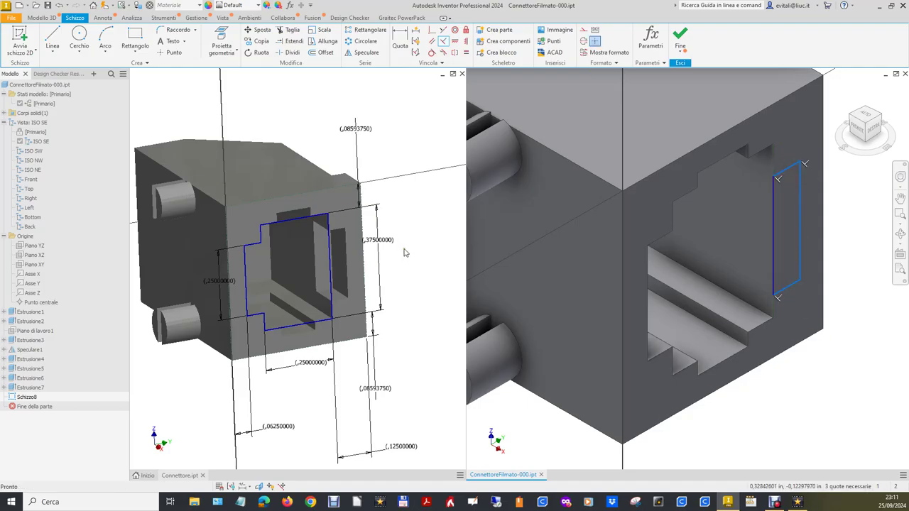
left_click(405, 253)
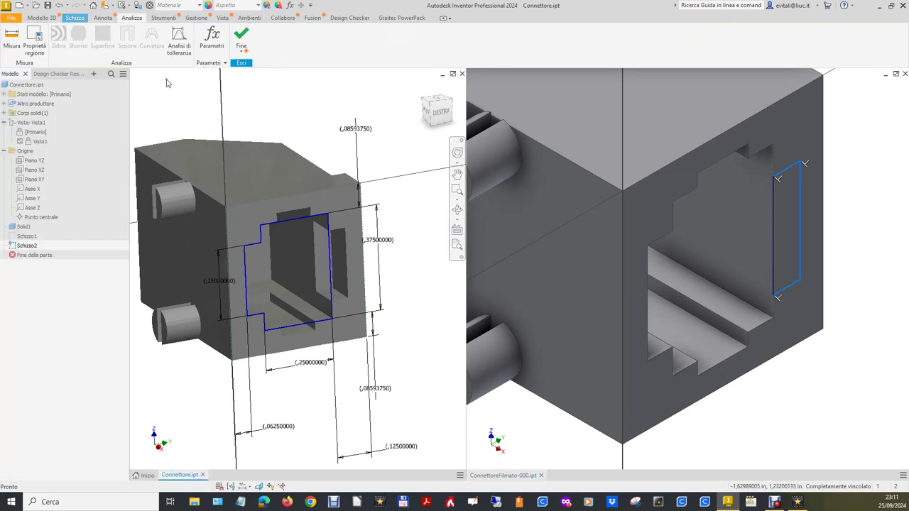
Measure the side slot edge on the Connettore reference part as 0.25 in.
left_click(11, 37)
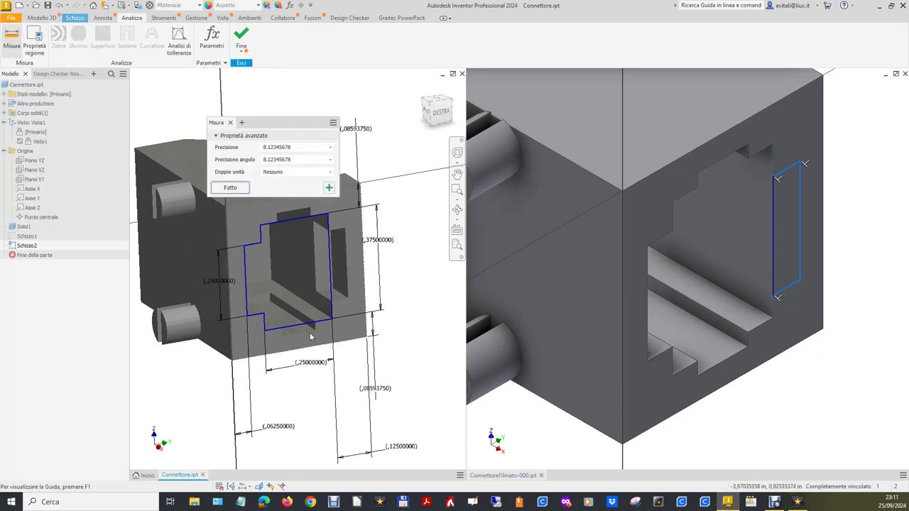
left_click(347, 276)
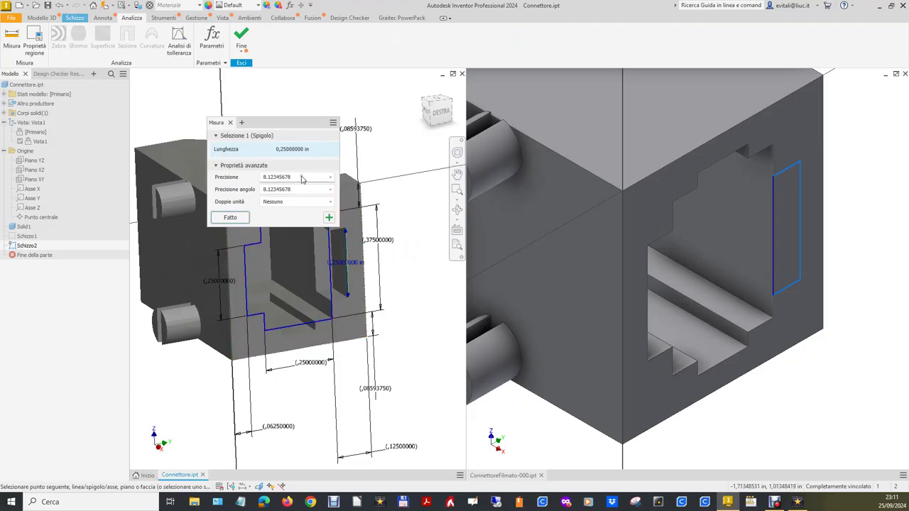
left_click(887, 174)
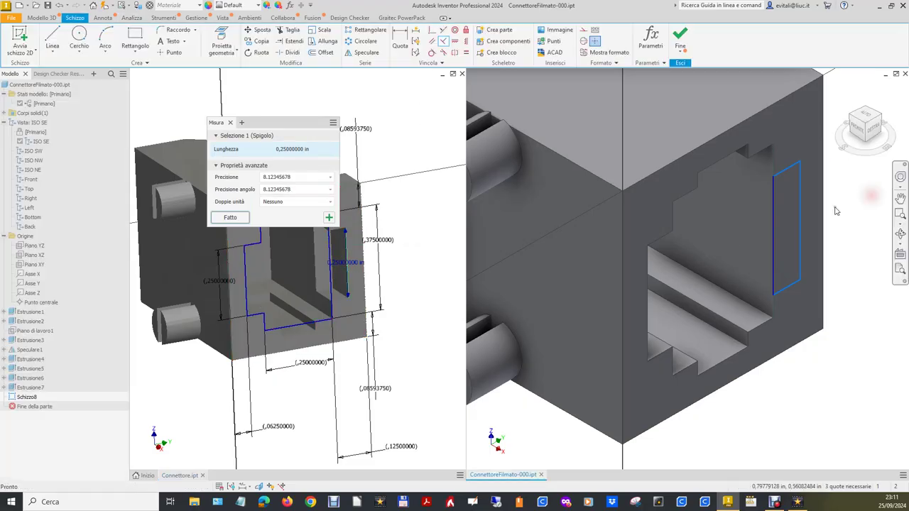
Dimension the rectangle's right edge to a 0,25 in height.
left_click(400, 39)
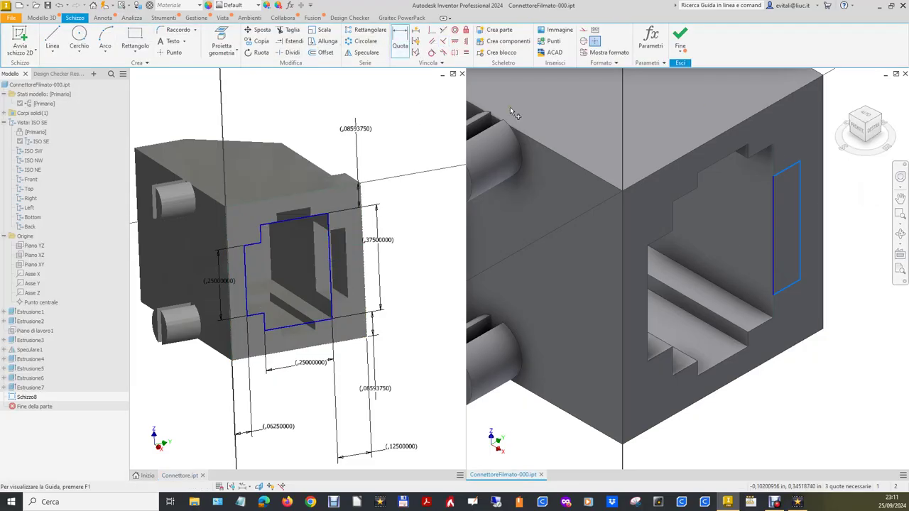
left_click(800, 228)
left_click(856, 207)
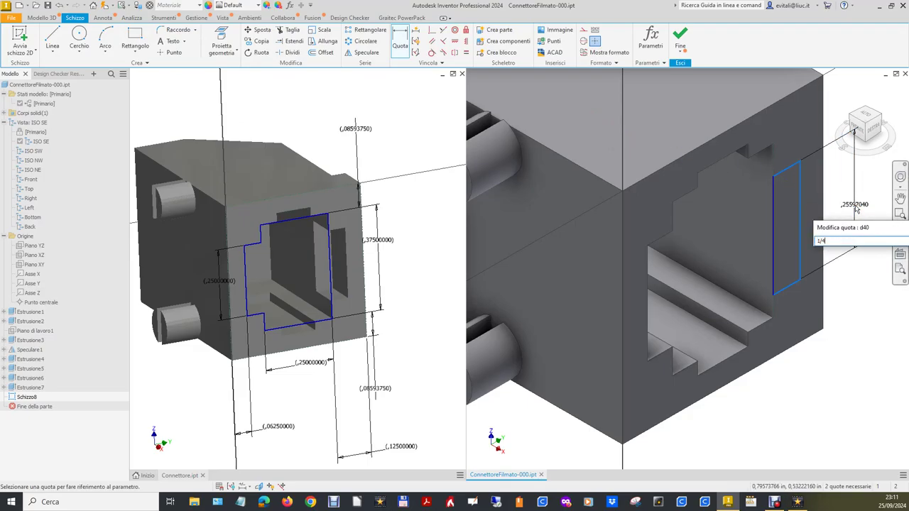
key("Return")
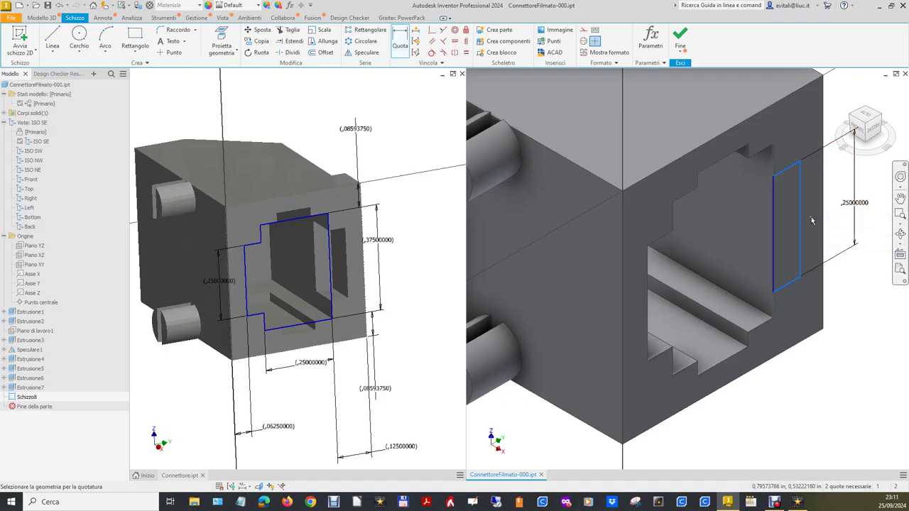
left_click(422, 224)
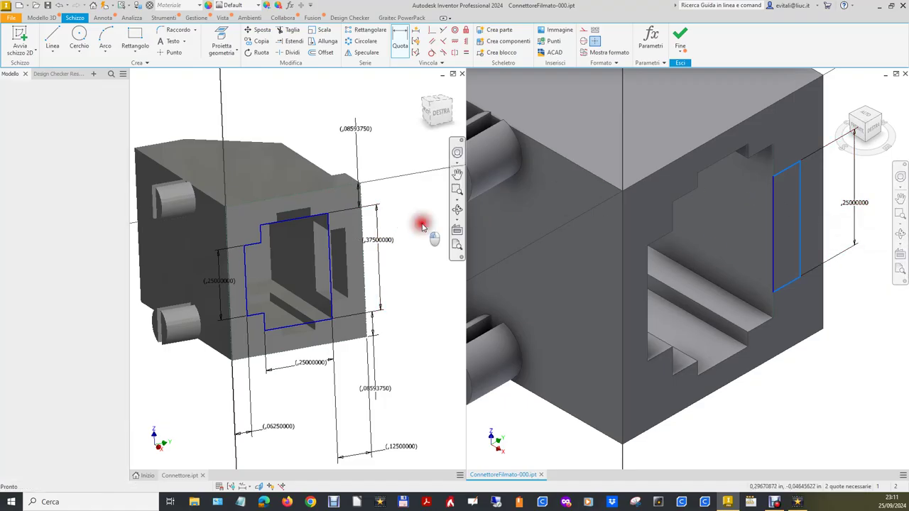
Measure the slot's 0,0625 in top offset on the Connettore reference part.
left_click(13, 41)
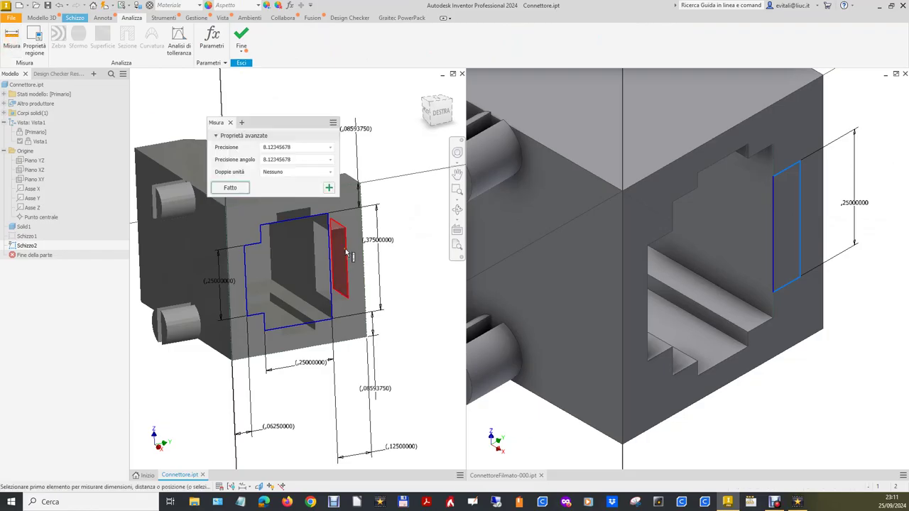
left_click(345, 230)
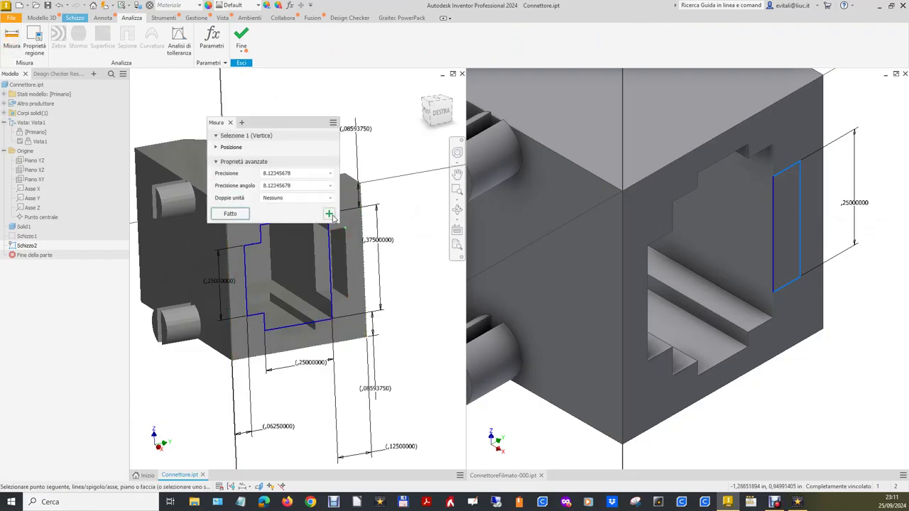
left_click_drag(321, 123, 266, 100)
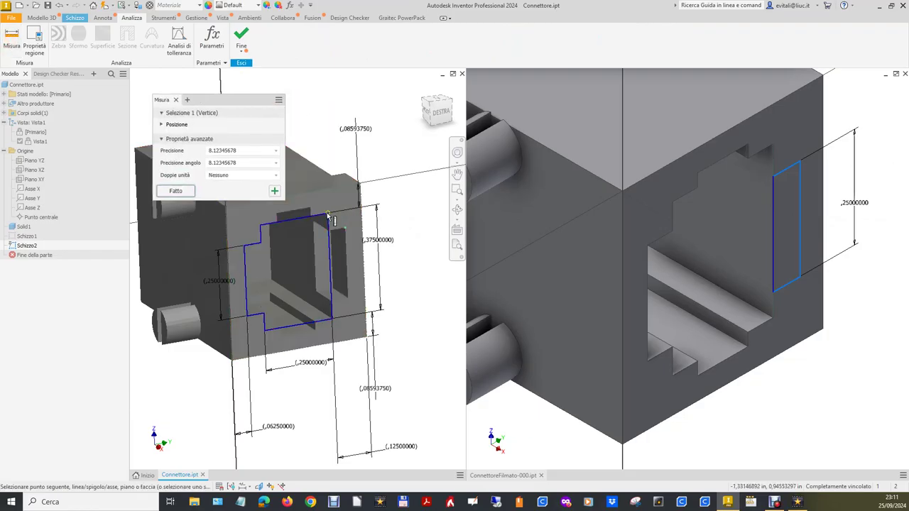
left_click(331, 215)
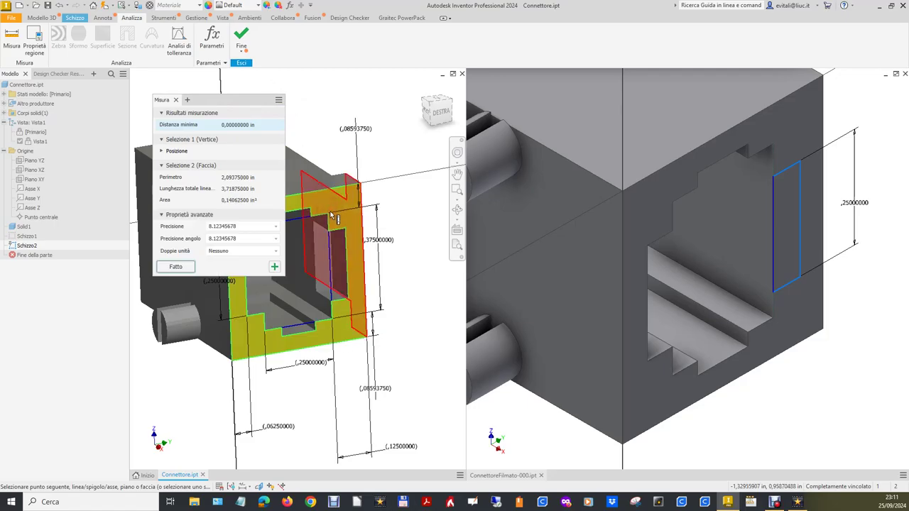
key("Escape")
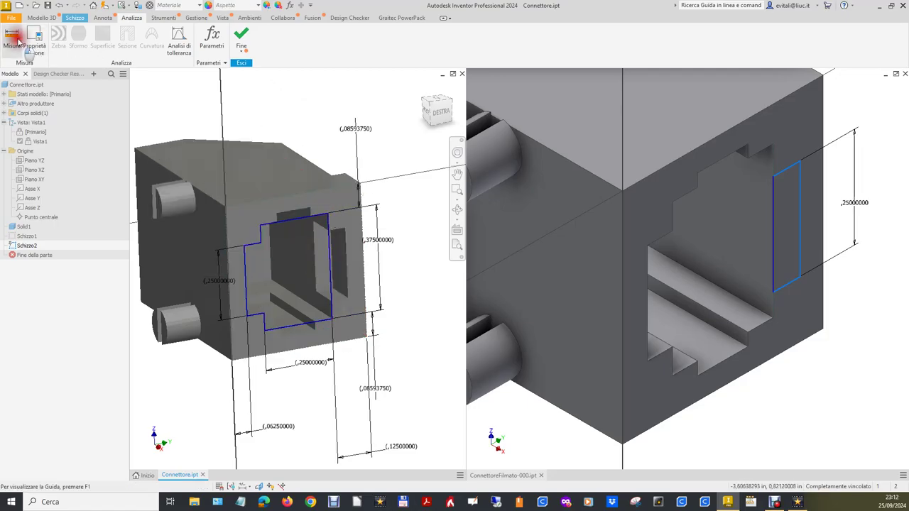
left_click(12, 37)
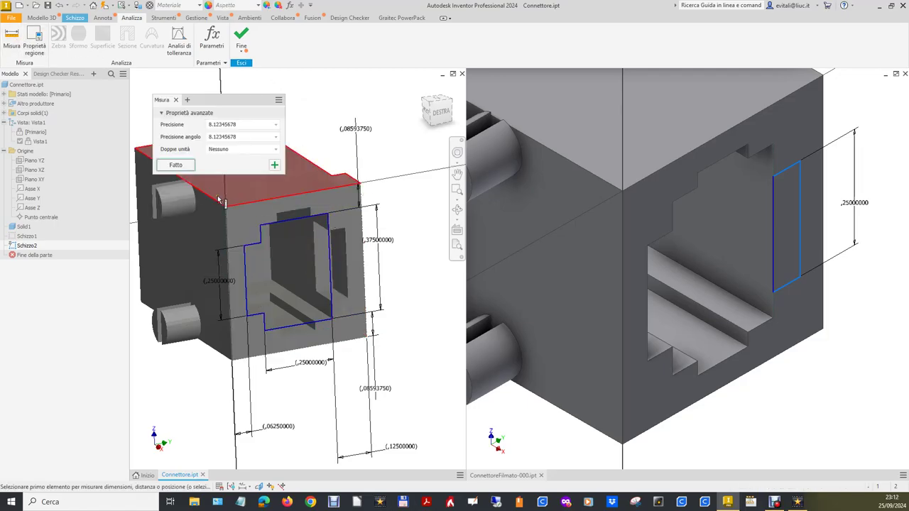
left_click(341, 232)
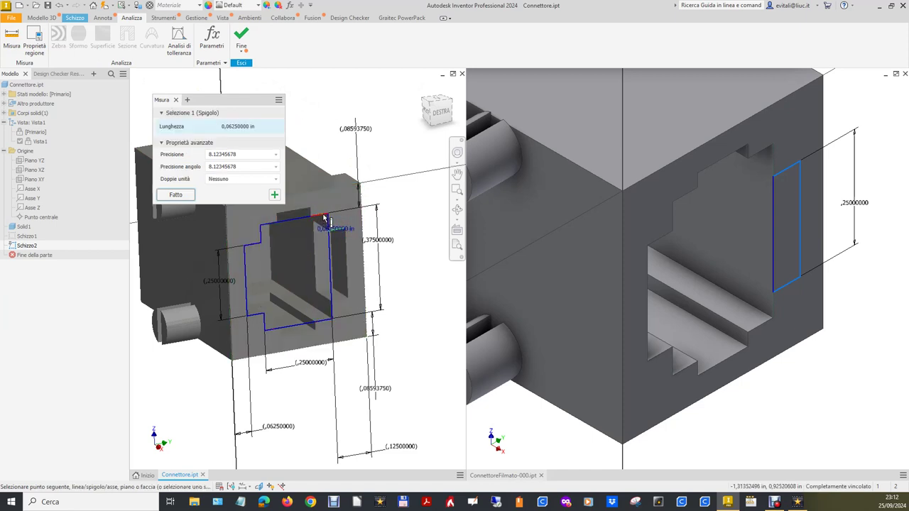
left_click(324, 218)
left_click(243, 171)
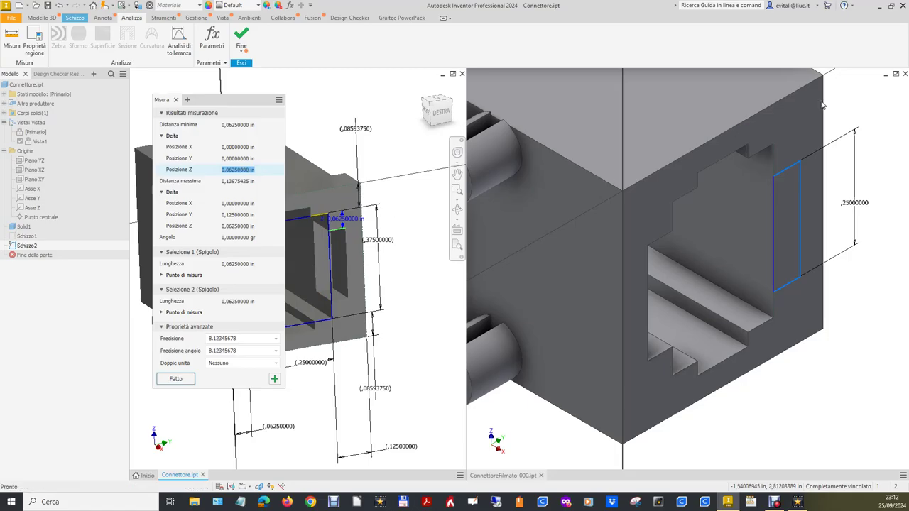
left_click(850, 123)
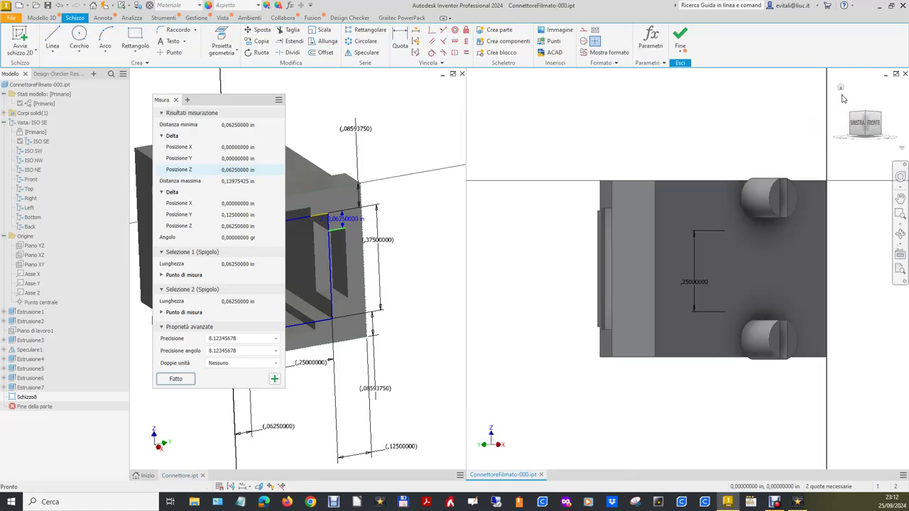
Dimension the rectangle's top offset to 0,0625 in using the copied measurement.
left_click(841, 91)
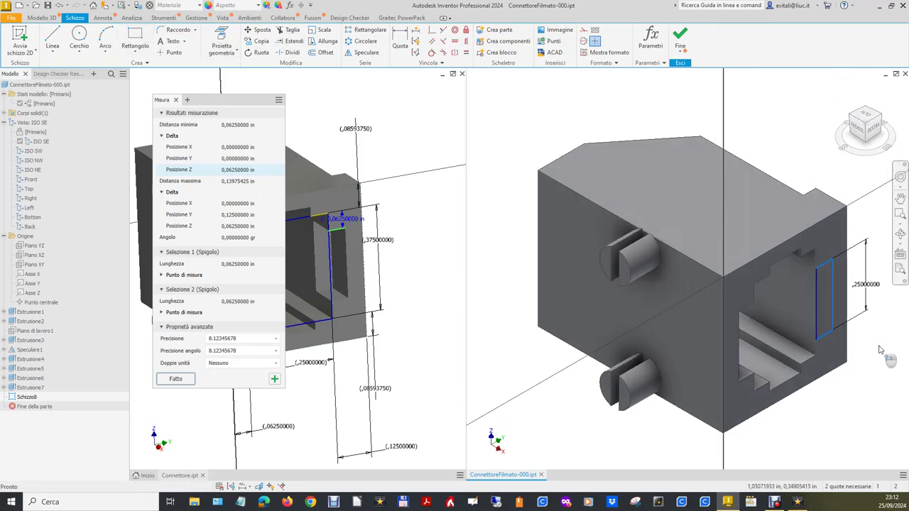
scroll(881, 351, "down", 3)
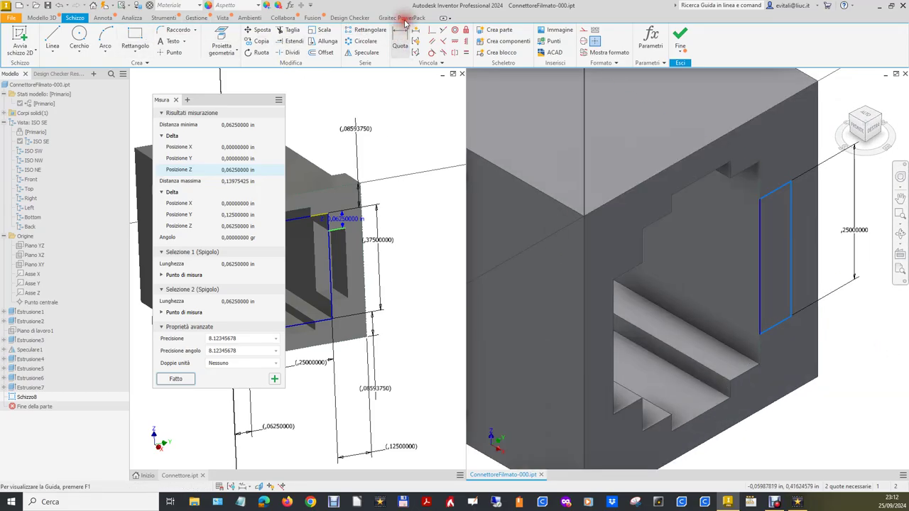
left_click(400, 40)
left_click(767, 185)
left_click(752, 172)
left_click(836, 99)
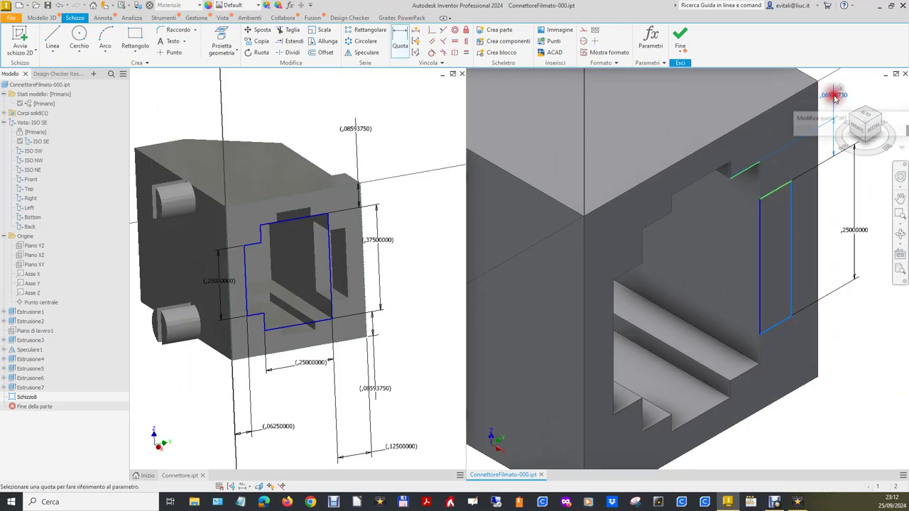
type("0,06250000 in")
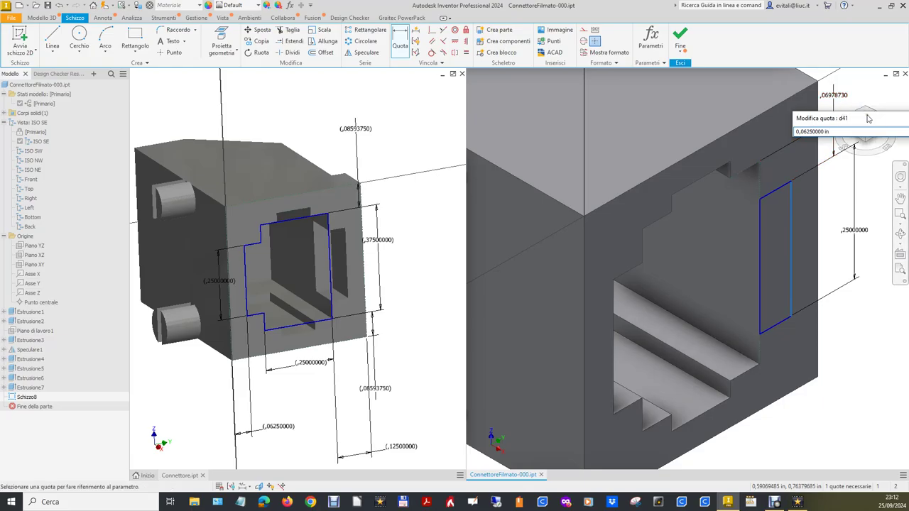
left_click_drag(863, 118, 696, 118)
left_click(793, 131)
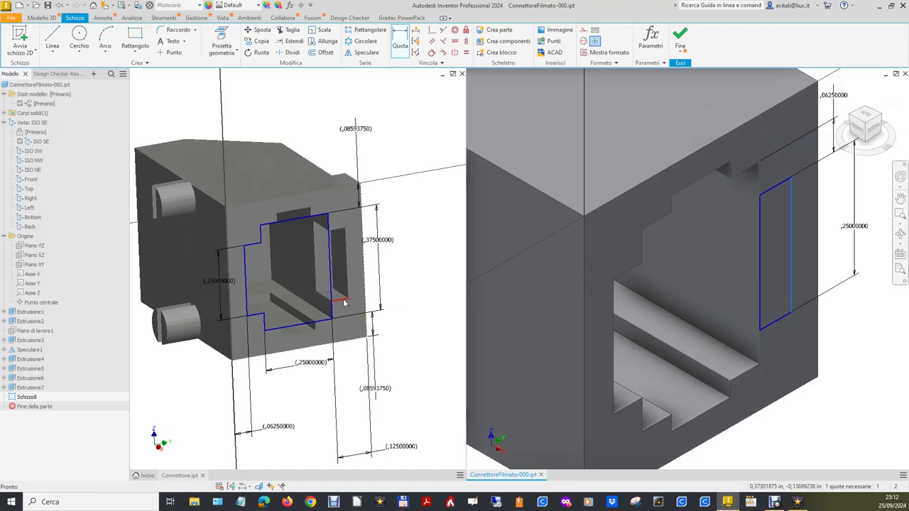
Measure the slot's 0,0625 in bottom edge on the Connettore reference part.
left_click(420, 260)
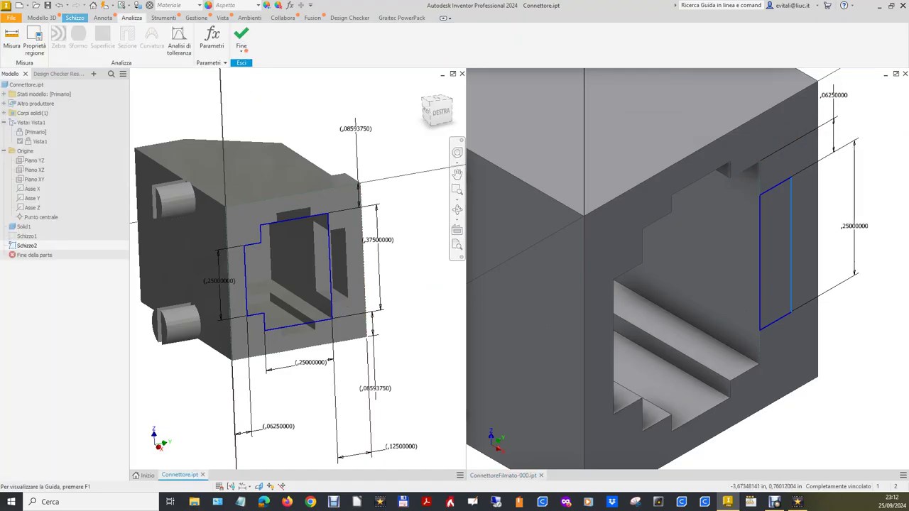
left_click(13, 39)
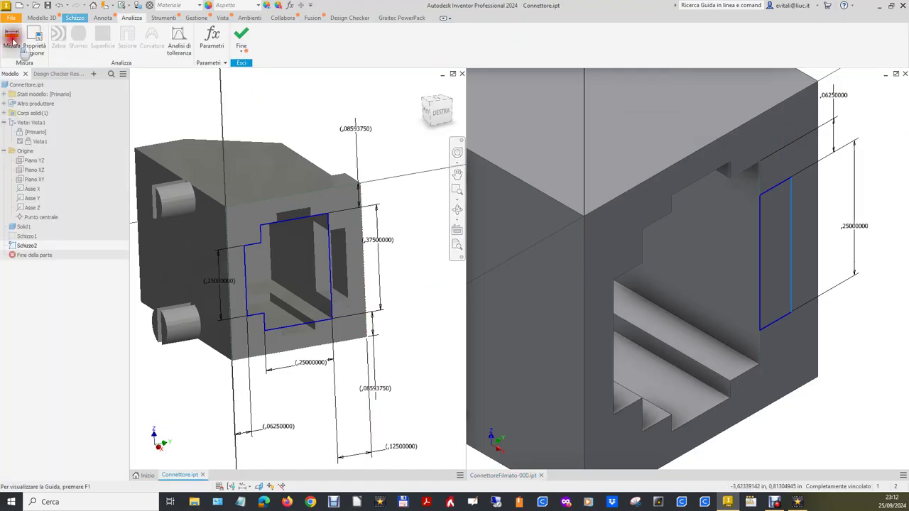
left_click(347, 302)
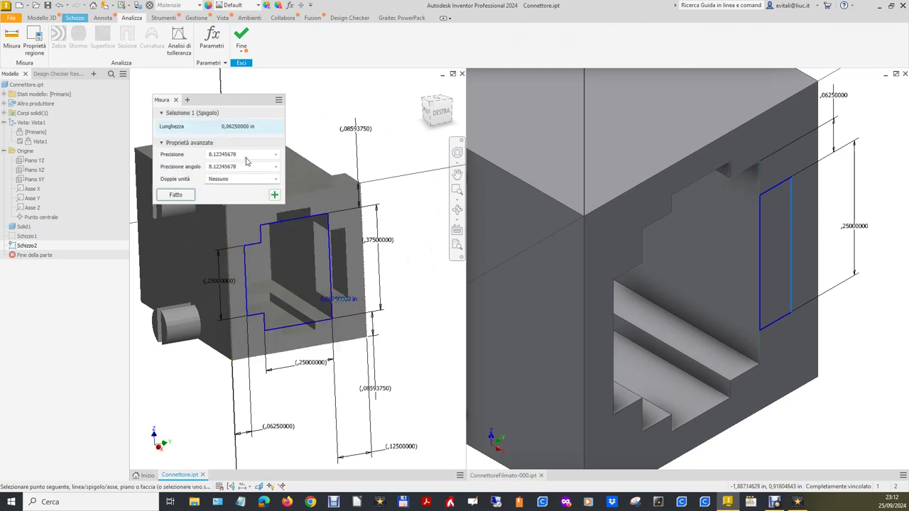
left_click(232, 125)
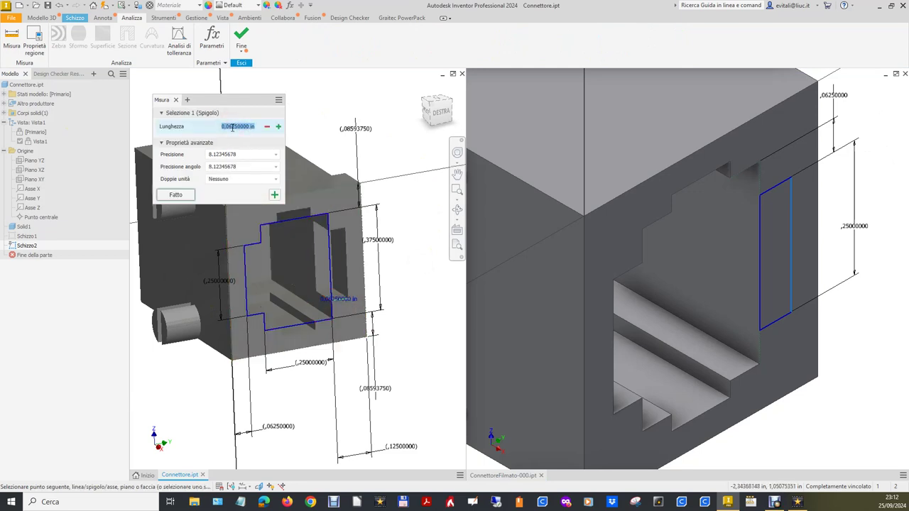
left_click(818, 294)
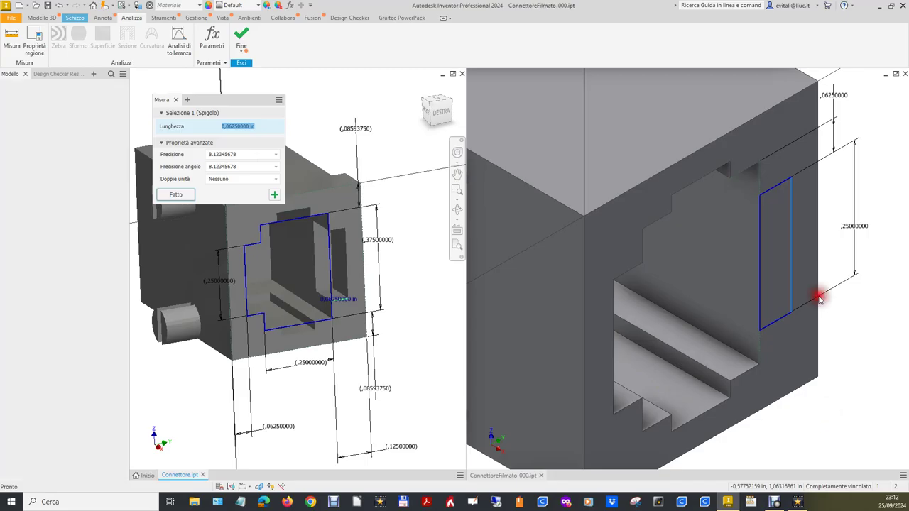
Dimension the rectangle's bottom offset to 0,0625 in and finish Schizzo8.
left_click(402, 45)
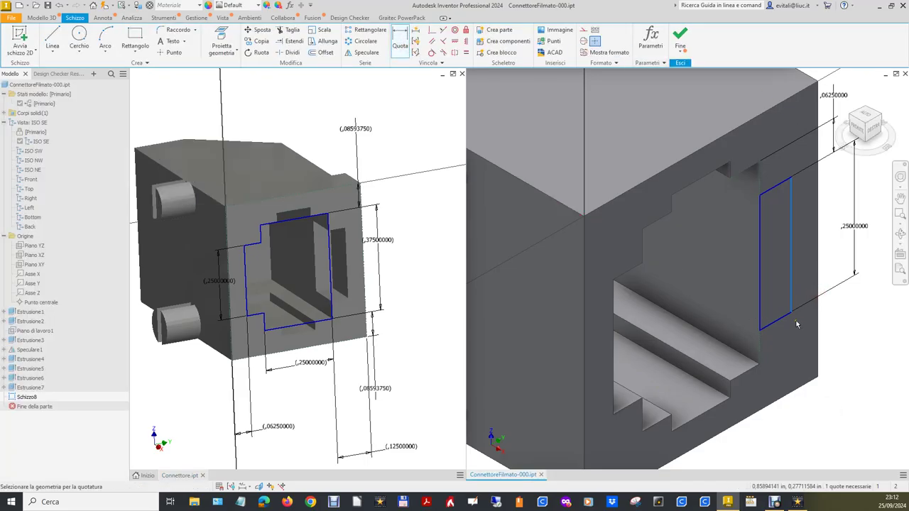
left_click(781, 321)
left_click(805, 435)
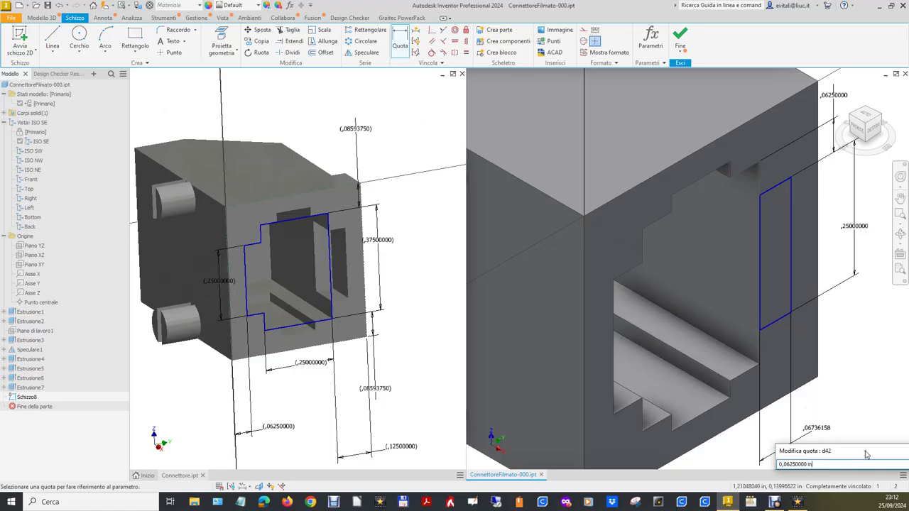
left_click_drag(863, 455, 700, 405)
left_click(783, 418)
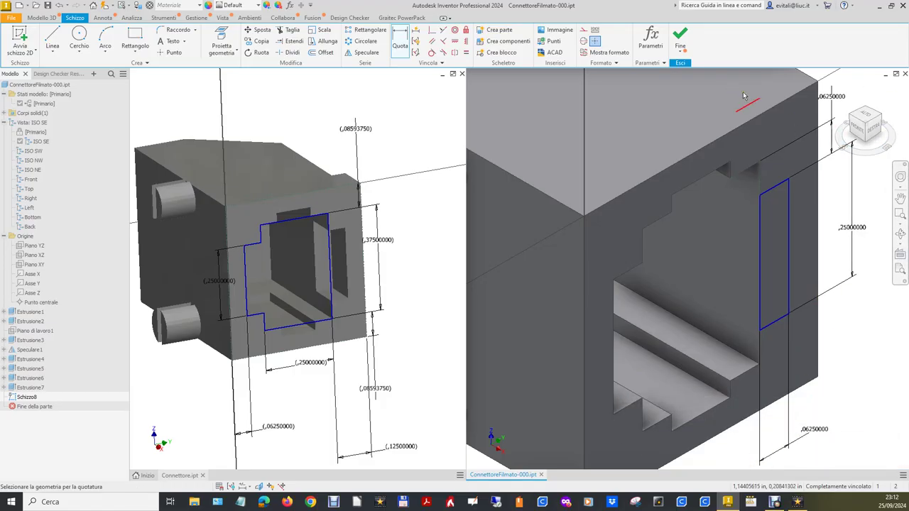
left_click(680, 37)
Measure a 0,125 in slot edge on the Connettore reference part.
left_click(334, 301)
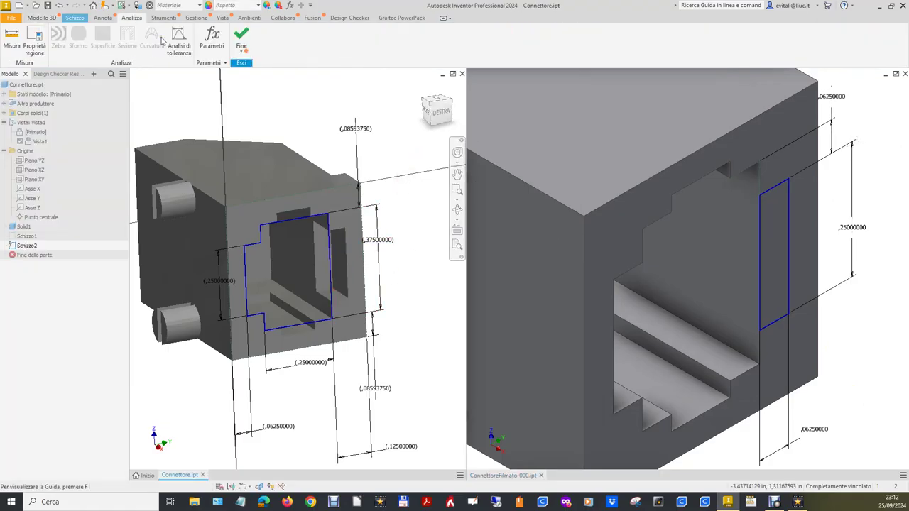
left_click(12, 37)
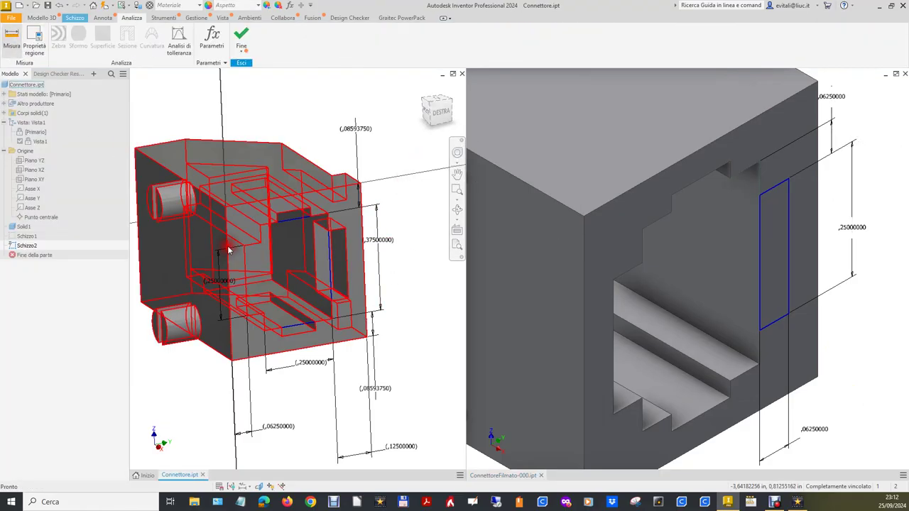
left_click(333, 303)
left_click(246, 125)
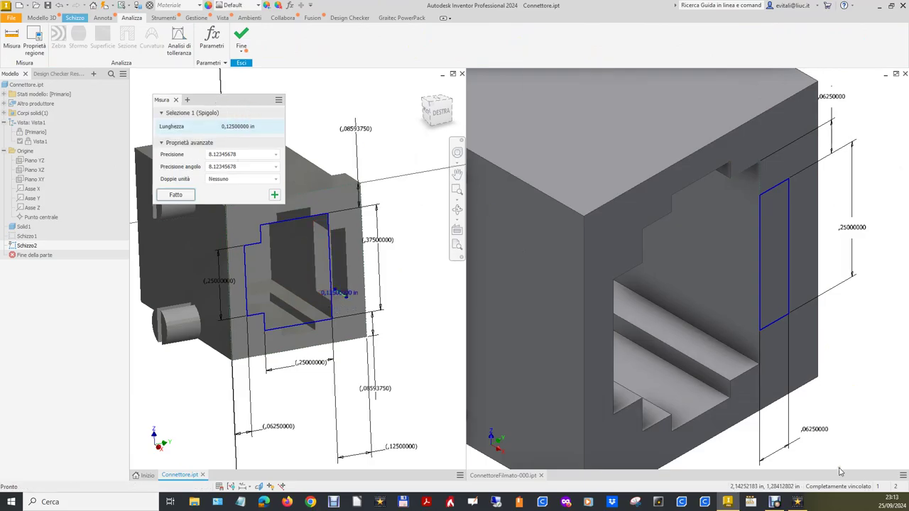
left_click(814, 331)
left_click(53, 41)
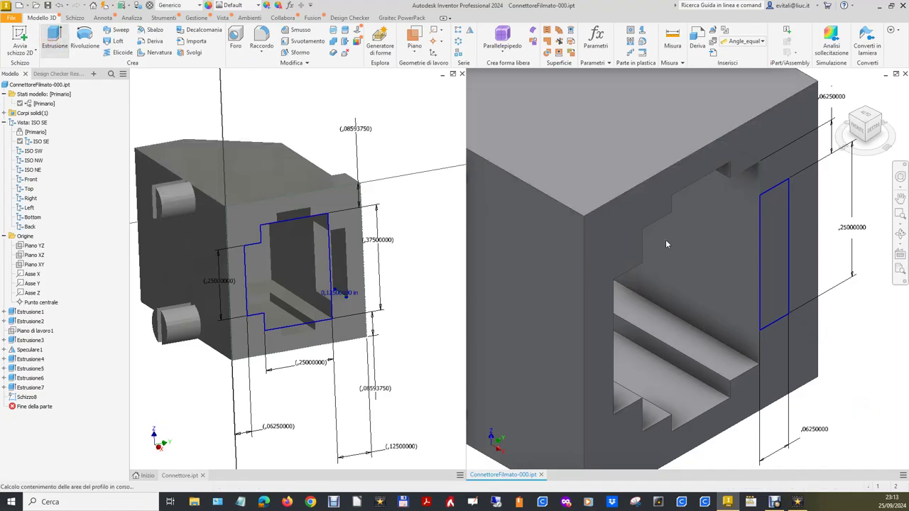
Cut Schizzo8's rectangle 1/8 in into the body as Estrusione8.
left_click(768, 261)
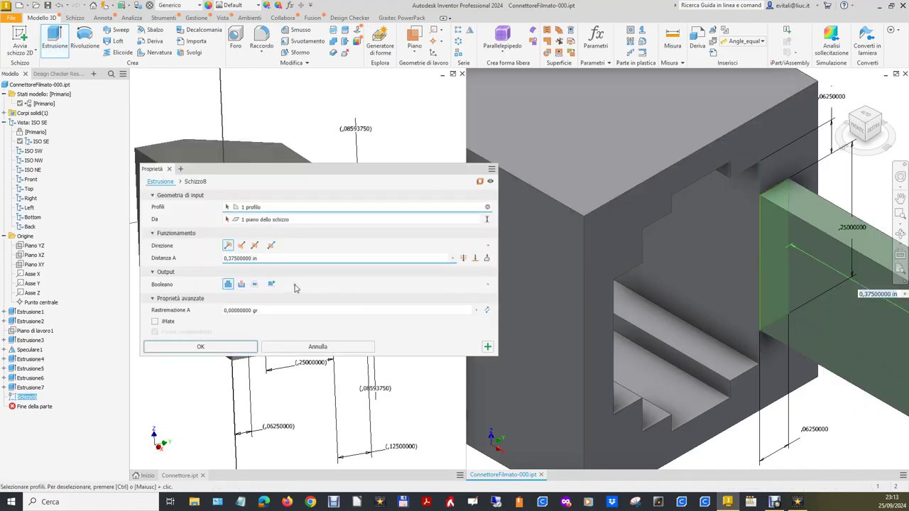
left_click(242, 245)
type("1/8")
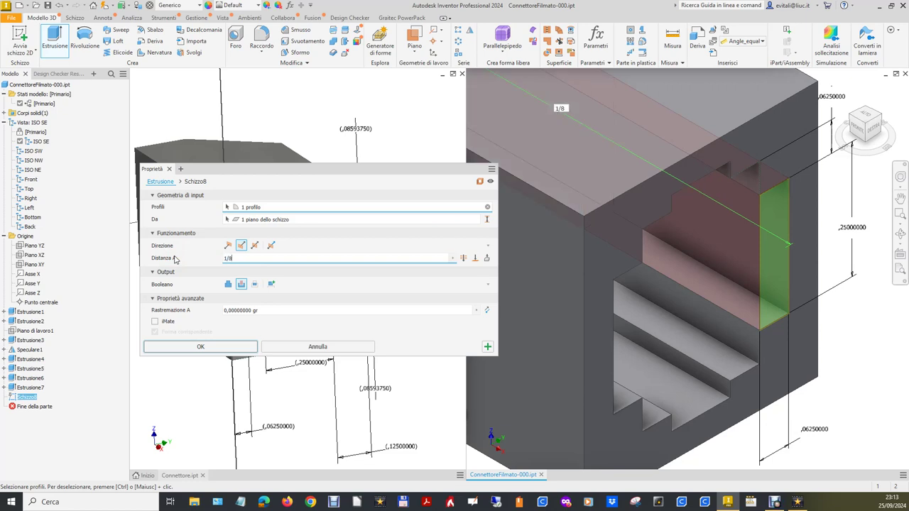
key("Return")
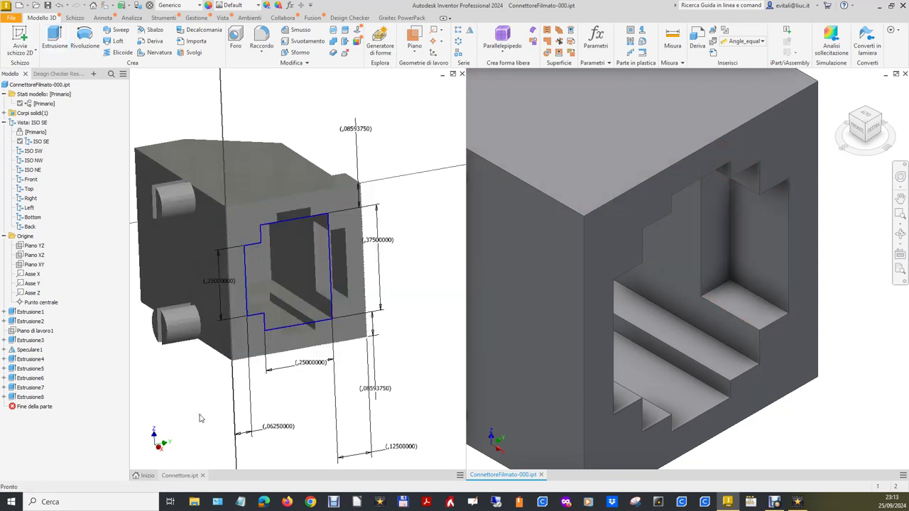
Return ConnettoreFilmato-000 and Connettore to their isometric home views and close the sketch.
mouse_move(865, 127)
left_click(841, 87)
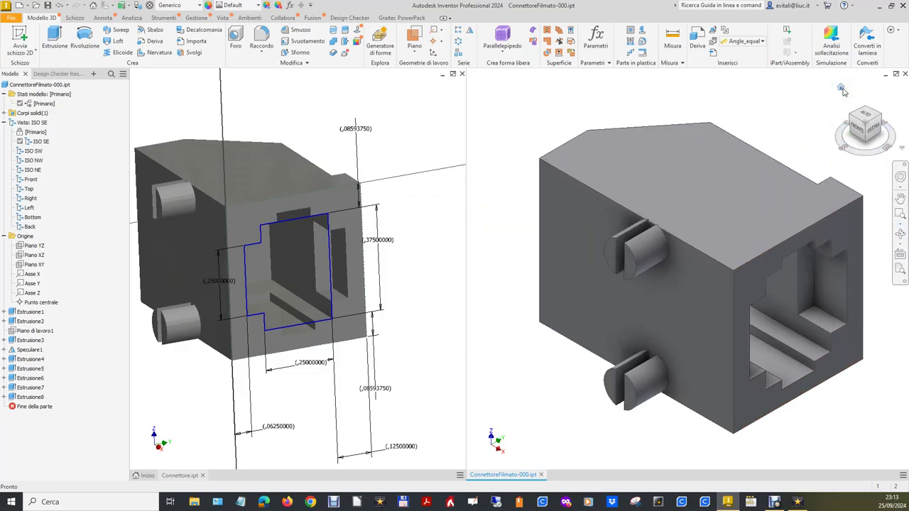
left_click(416, 142)
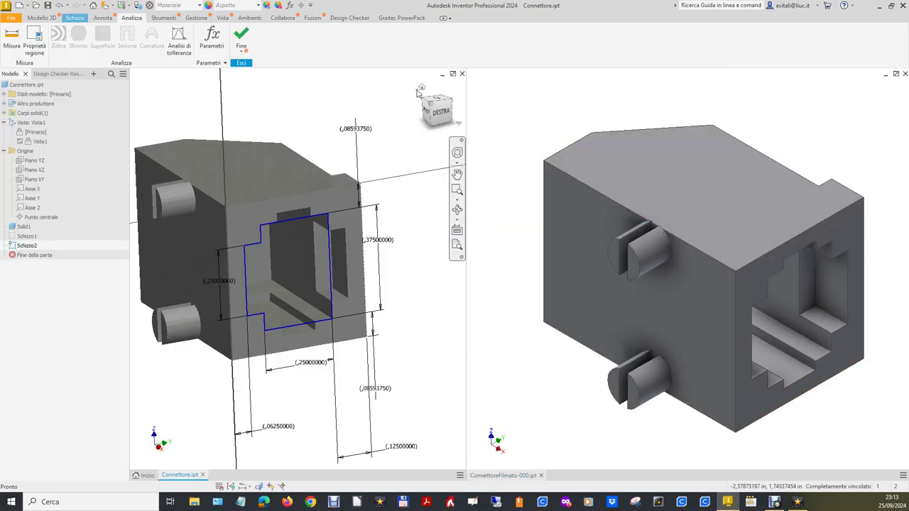
left_click(423, 87)
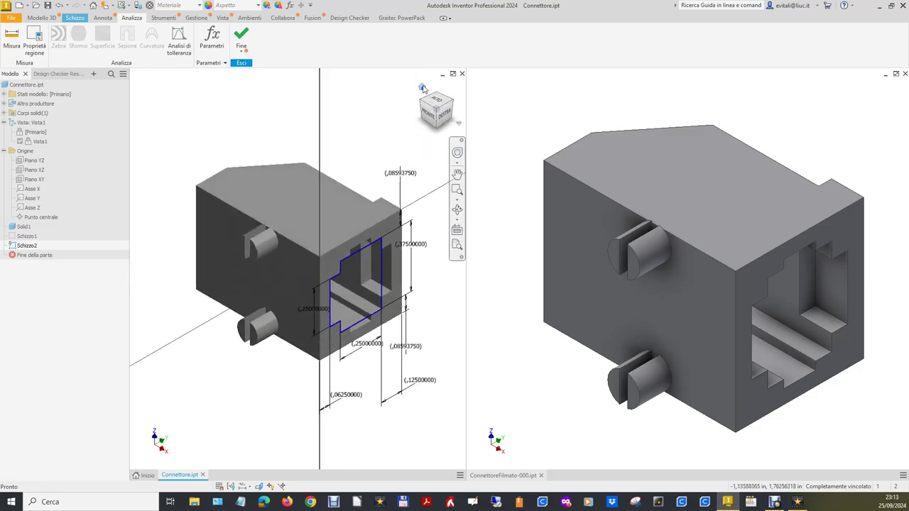
left_click(241, 37)
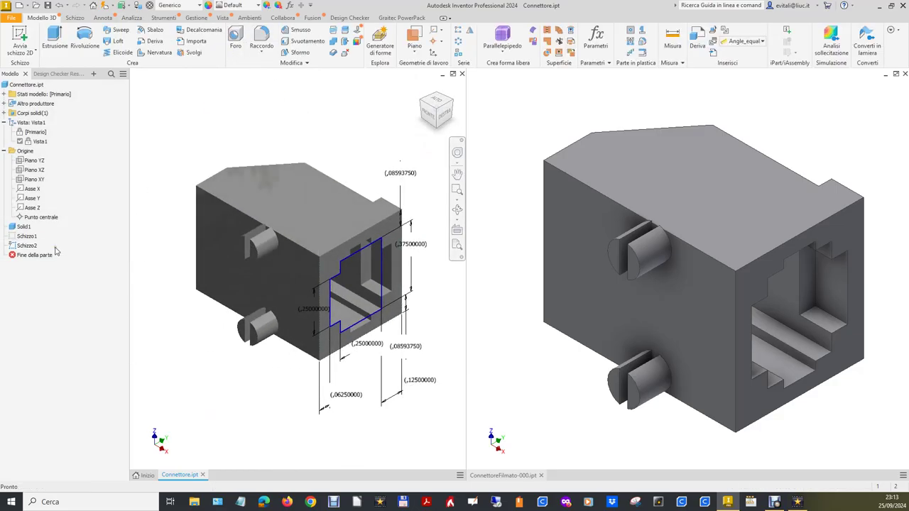
Hide the Schizzo2 sketch via its Visibilità option.
right_click(33, 247)
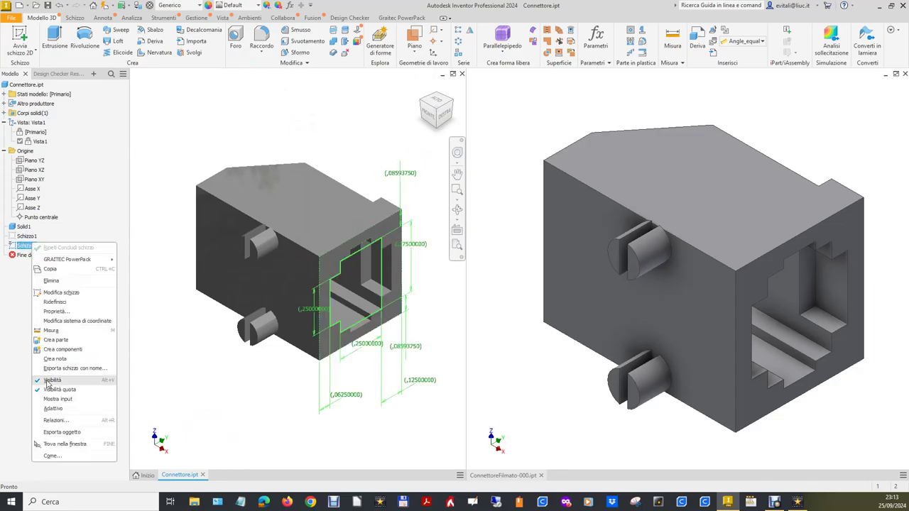
left_click(48, 380)
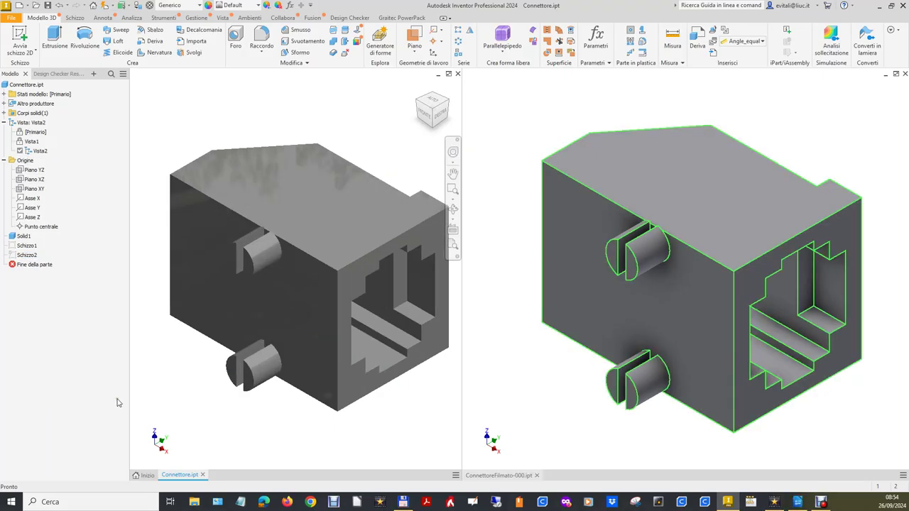
left_click(155, 391)
Show Connettore.ipt's physical properties in iProperties at Molto alta precision.
right_click(30, 85)
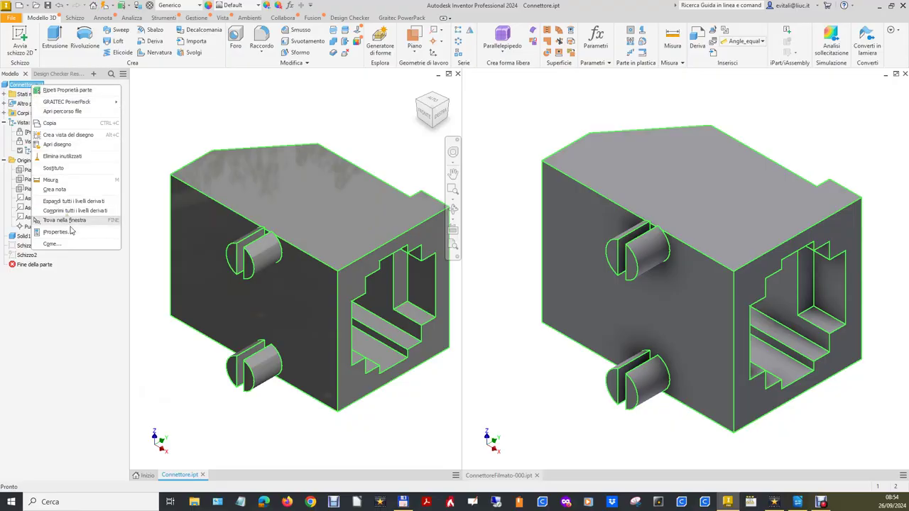
left_click(72, 235)
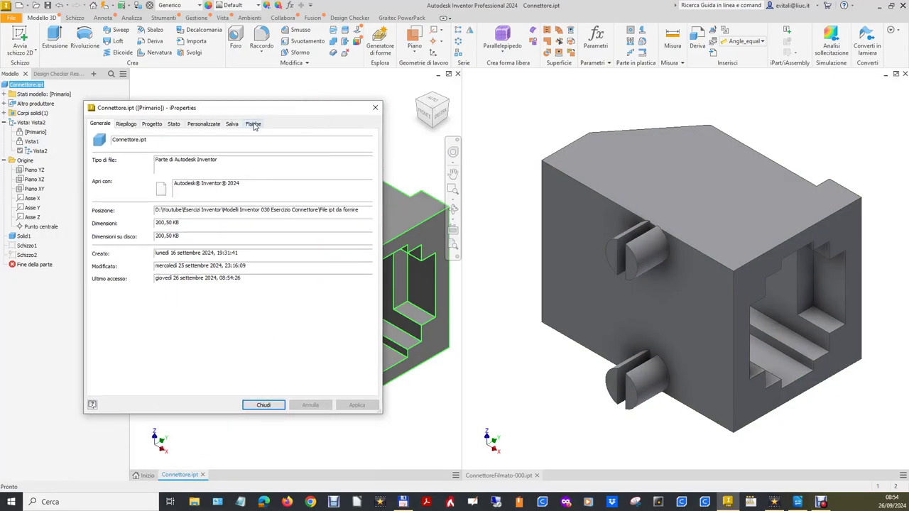
left_click(255, 125)
left_click(230, 193)
left_click(212, 220)
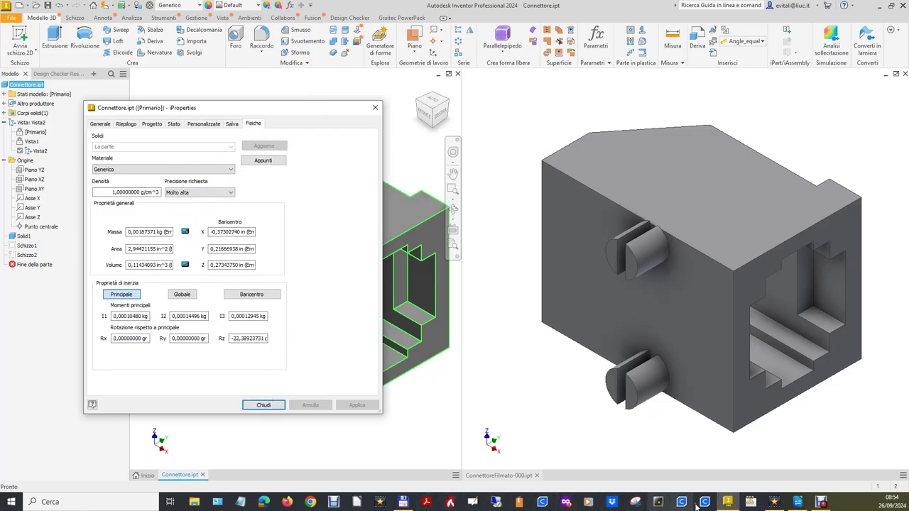
Snip the Connettore physical properties (0.11434093 in^3, 0.00187371 kg), then close the dialog.
left_click(635, 502)
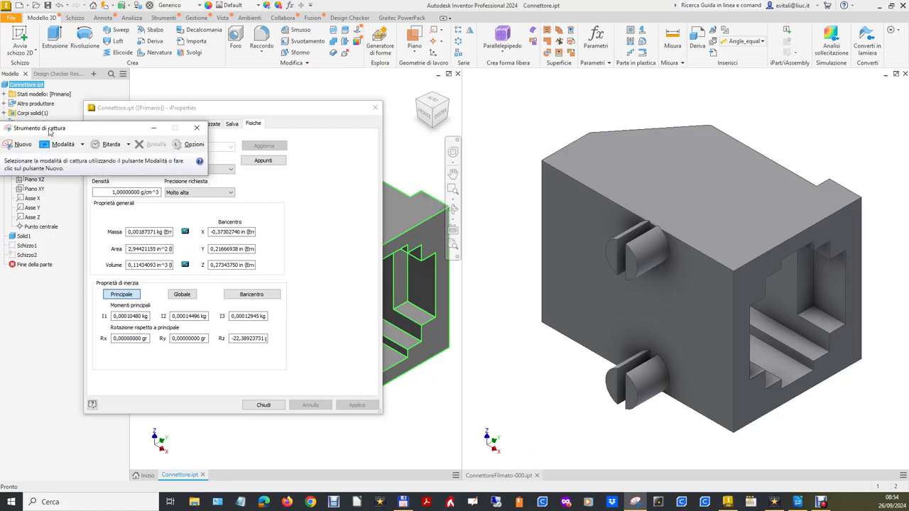
left_click(64, 112)
left_click_drag(78, 98, 384, 417)
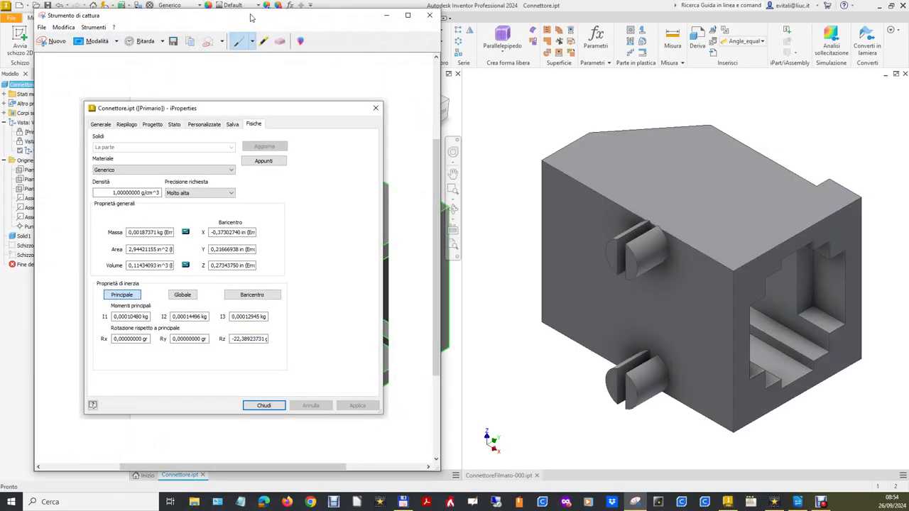
left_click(242, 4)
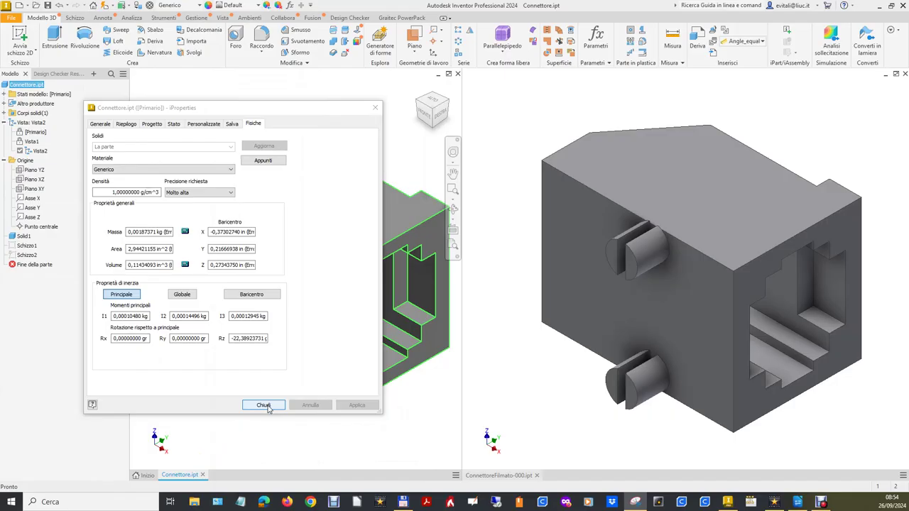
left_click(264, 406)
left_click(511, 384)
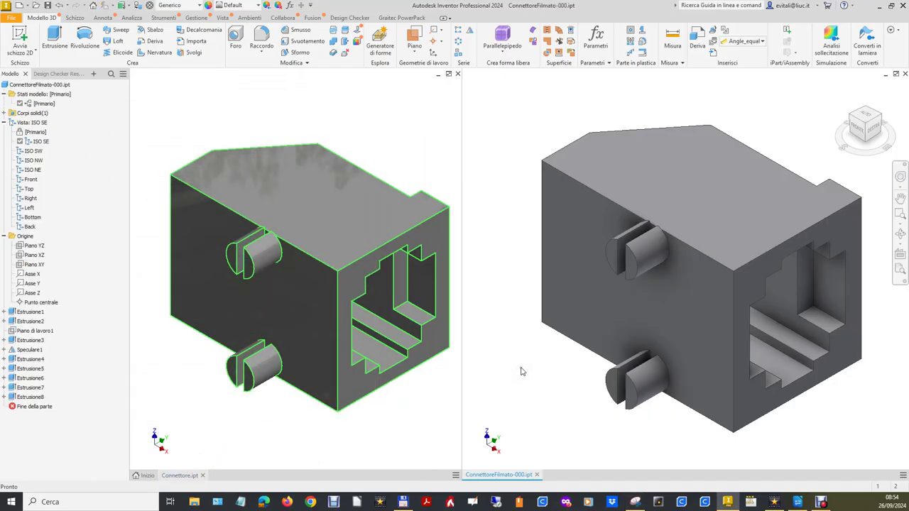
Show ConnettoreFilmato-000.ipt's physical properties in iProperties at Molto alta precision.
right_click(54, 86)
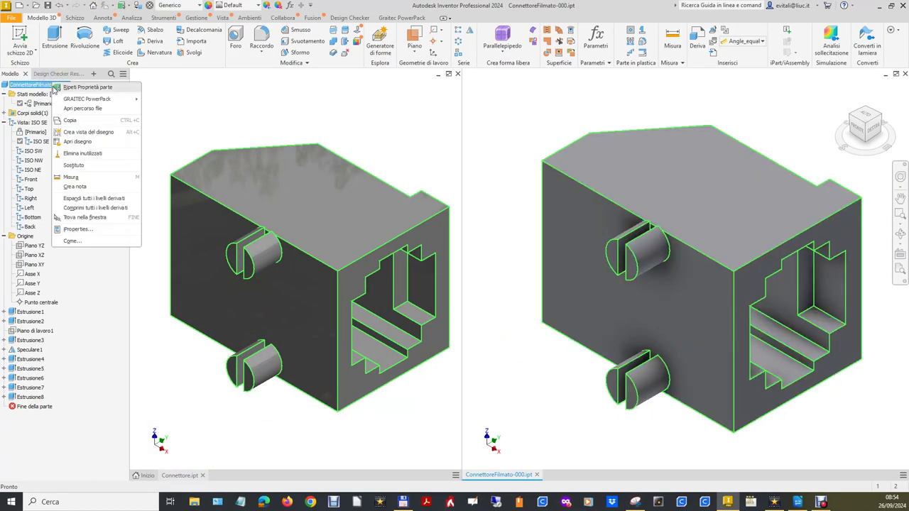
left_click(93, 230)
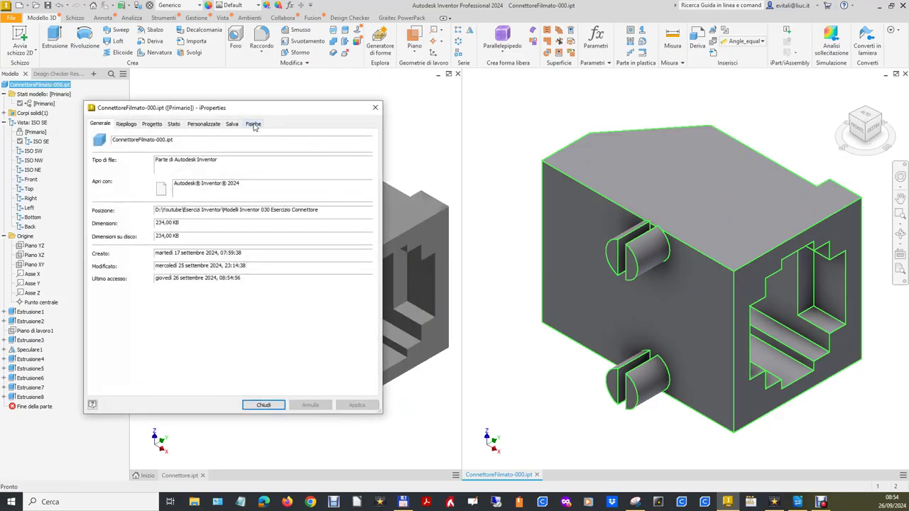
left_click(255, 125)
left_click(227, 194)
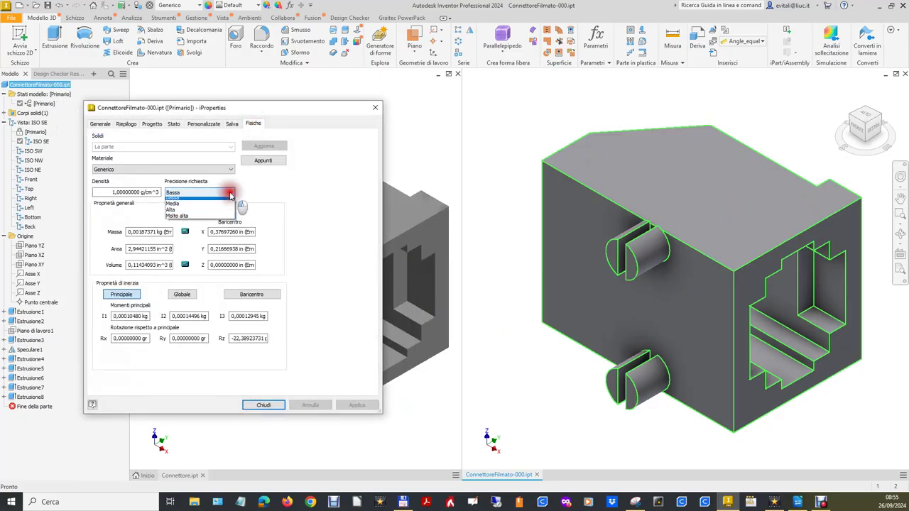
left_click(224, 221)
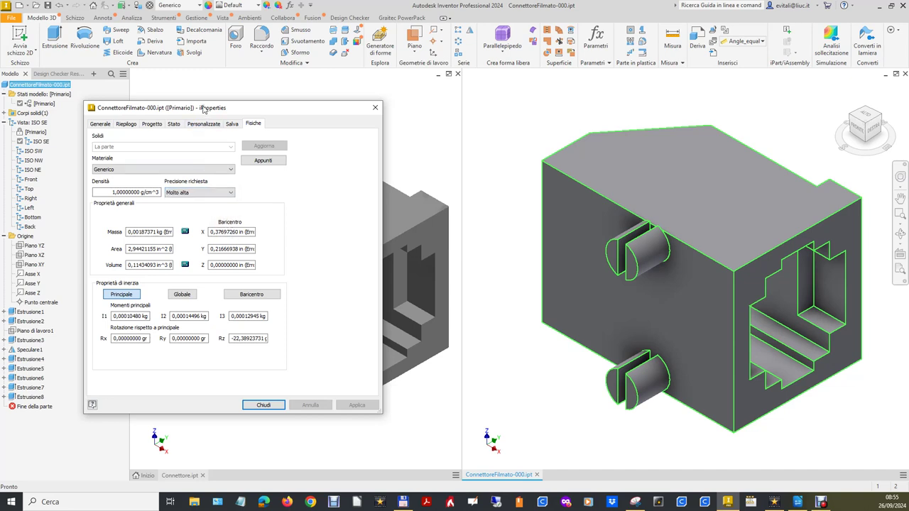
Compare its values with the reference capture side by side: 0.00187371 kg, 0.11434093 in^3 match.
left_click_drag(206, 108, 656, 95)
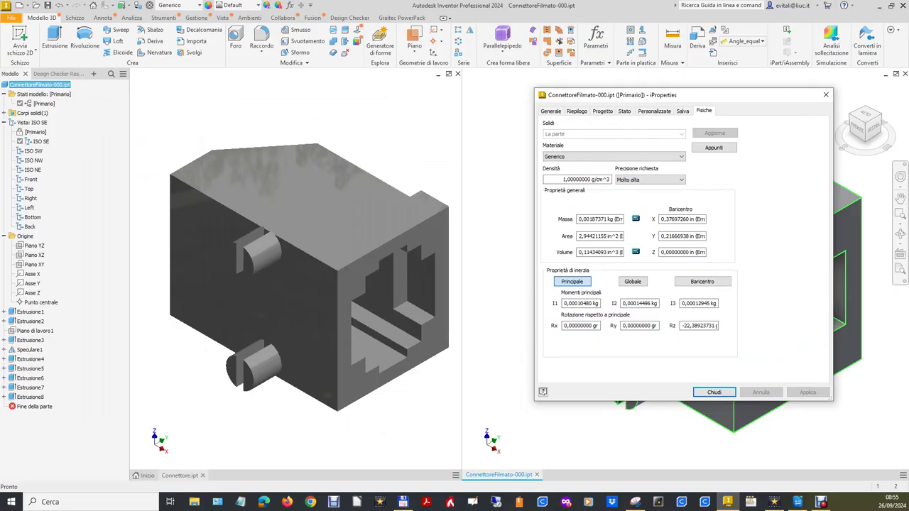
key("alt+Tab")
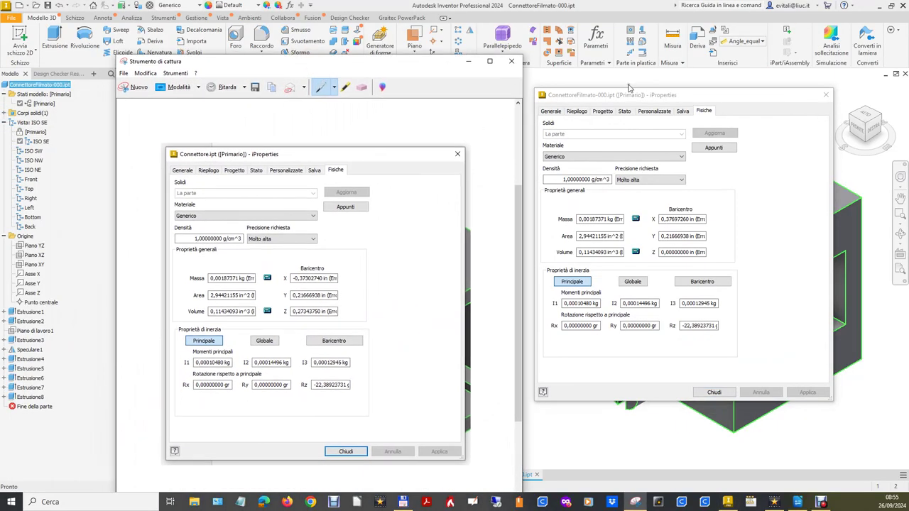
left_click_drag(628, 86, 599, 125)
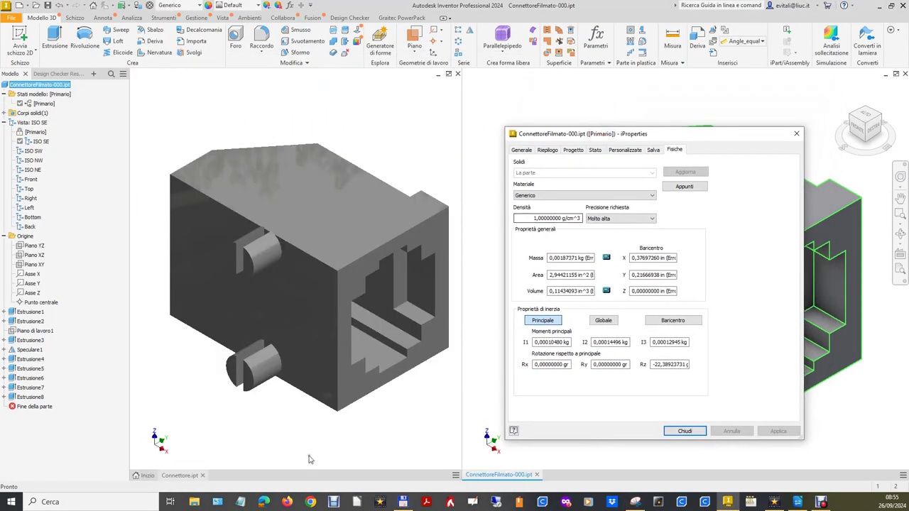
left_click(635, 502)
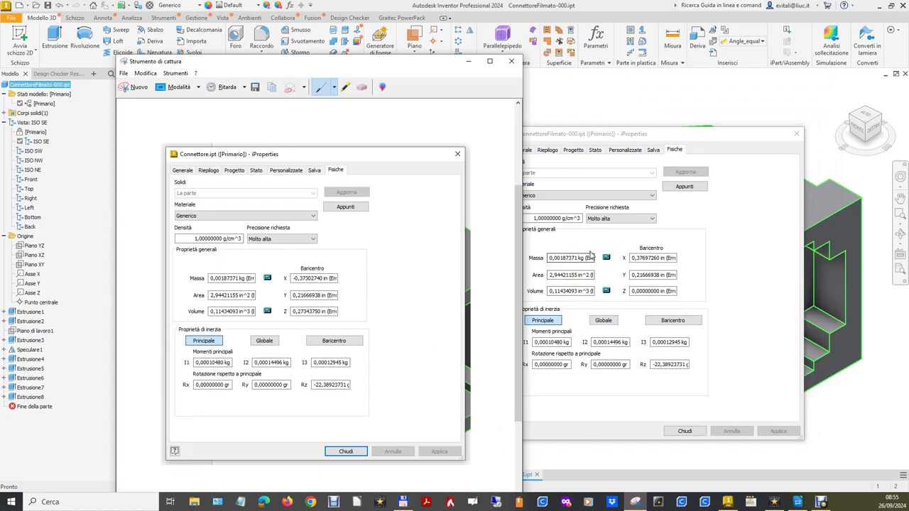
left_click_drag(403, 64, 381, 59)
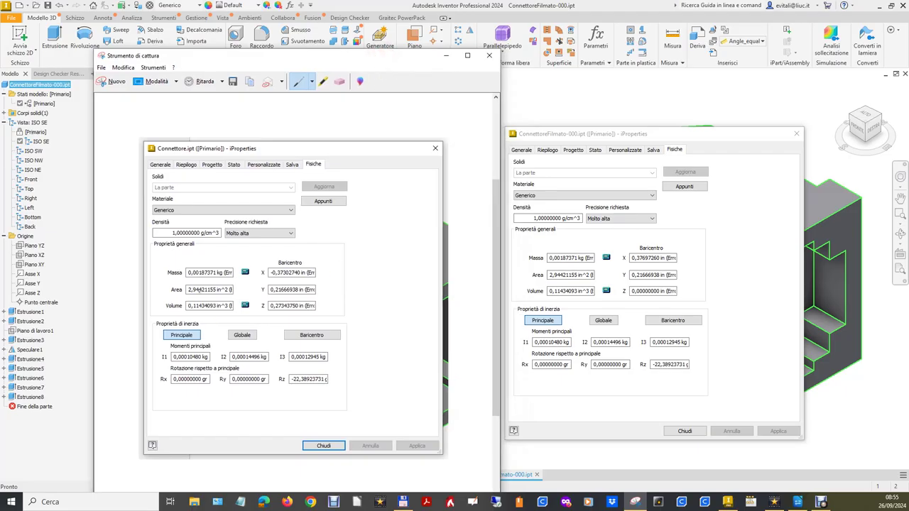
left_click(572, 275)
left_click(792, 139)
left_click(792, 139)
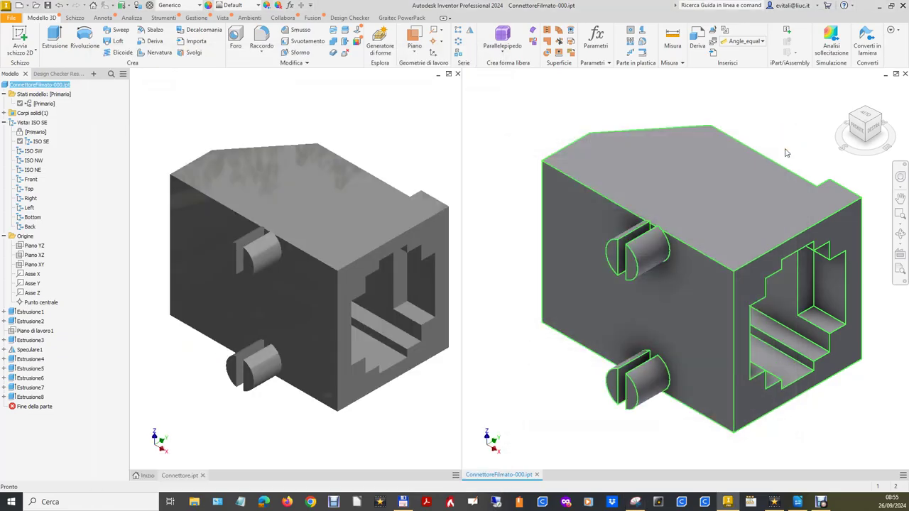